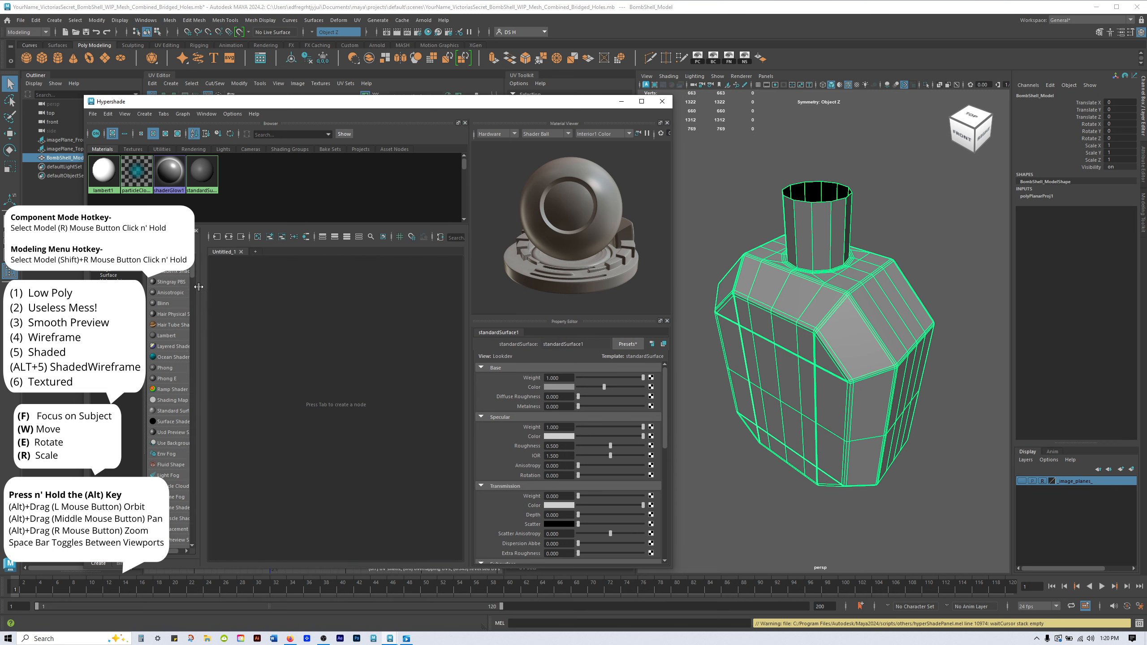
Clear the selection and create an aiStandardSurface material node in the Hypershade work area.
{"action": "left_click", "coordinate": [309, 315]}
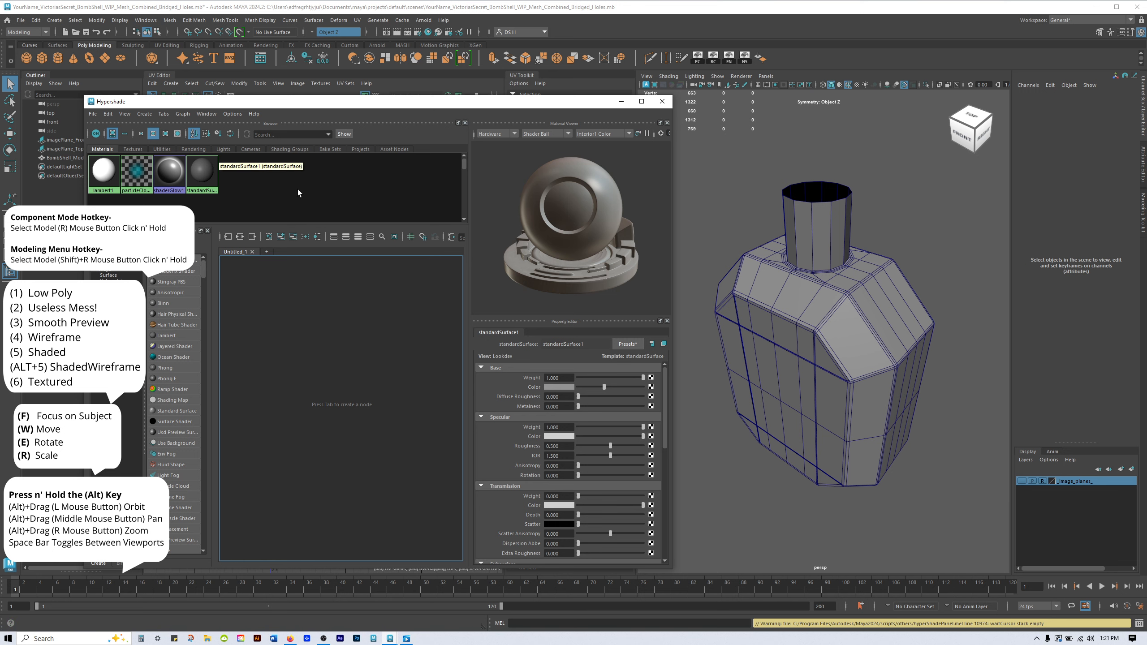
{"action": "left_click_drag", "start_coordinate": [424, 107], "coordinate": [393, 115]}
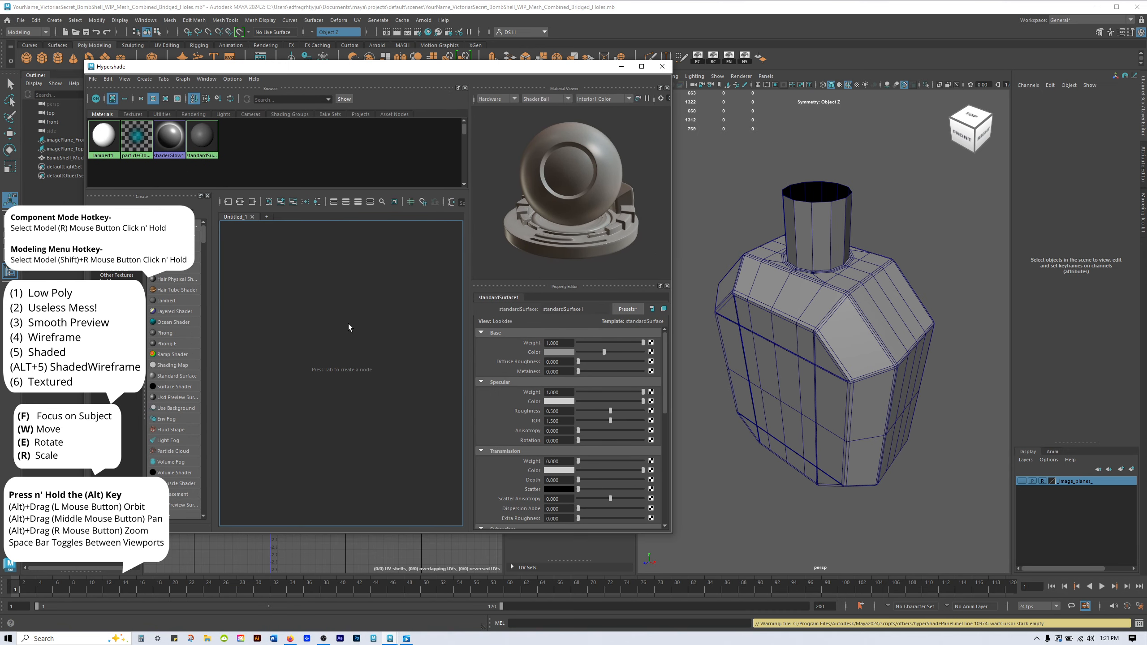
{"action": "key", "text": "Tab"}
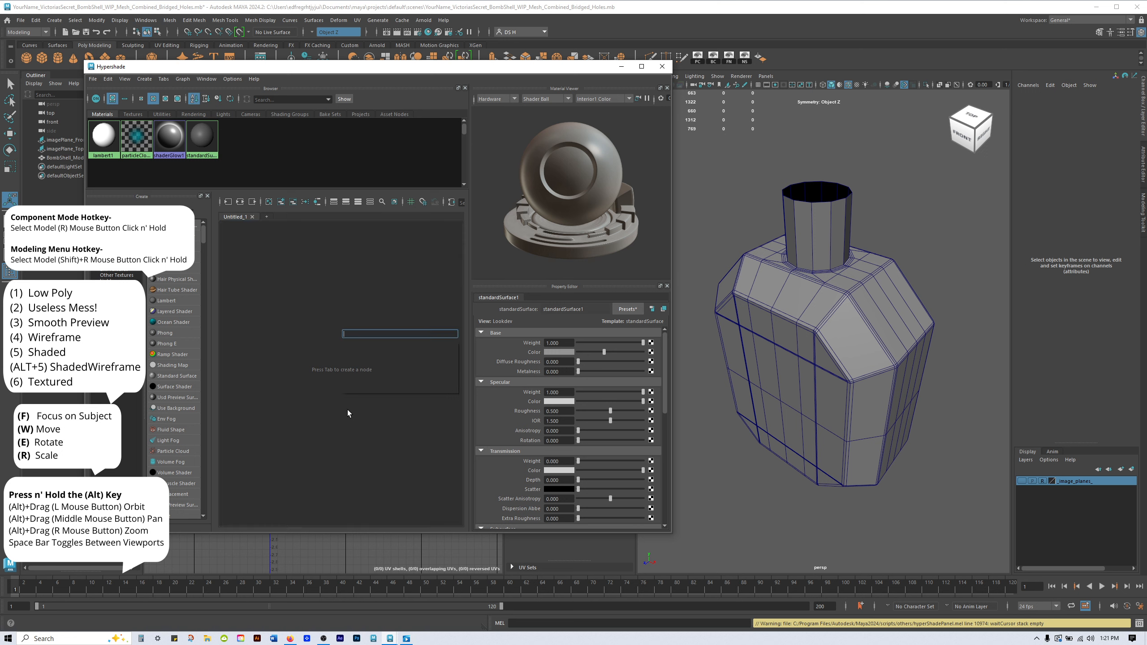
{"action": "type", "text": "aistandard"}
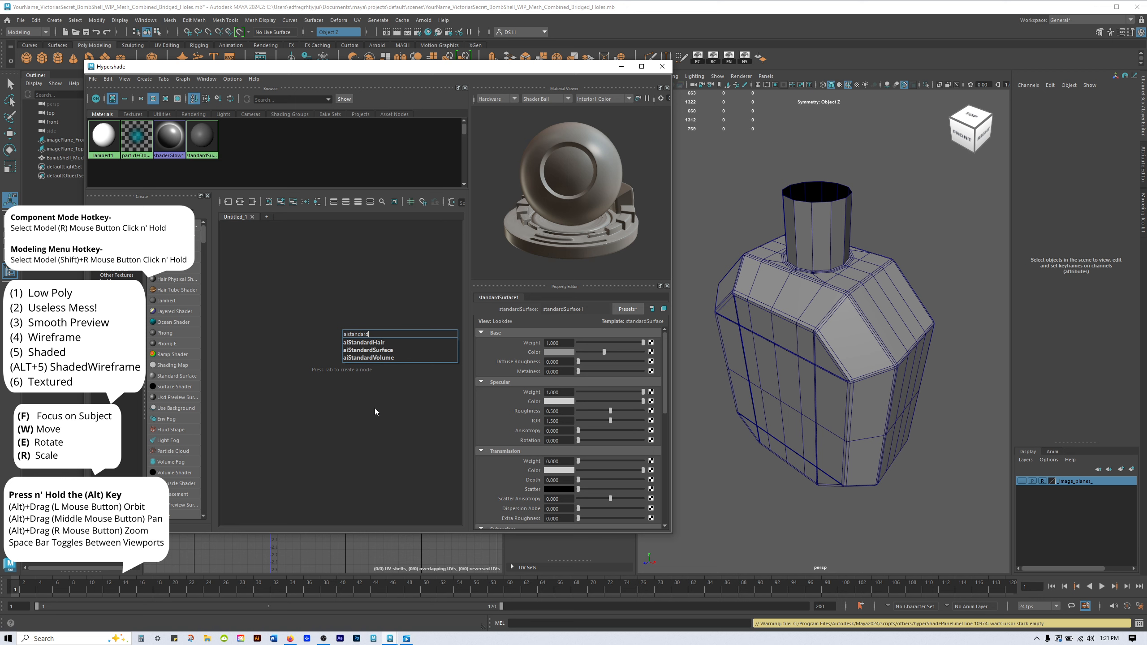
{"action": "left_click", "coordinate": [385, 351]}
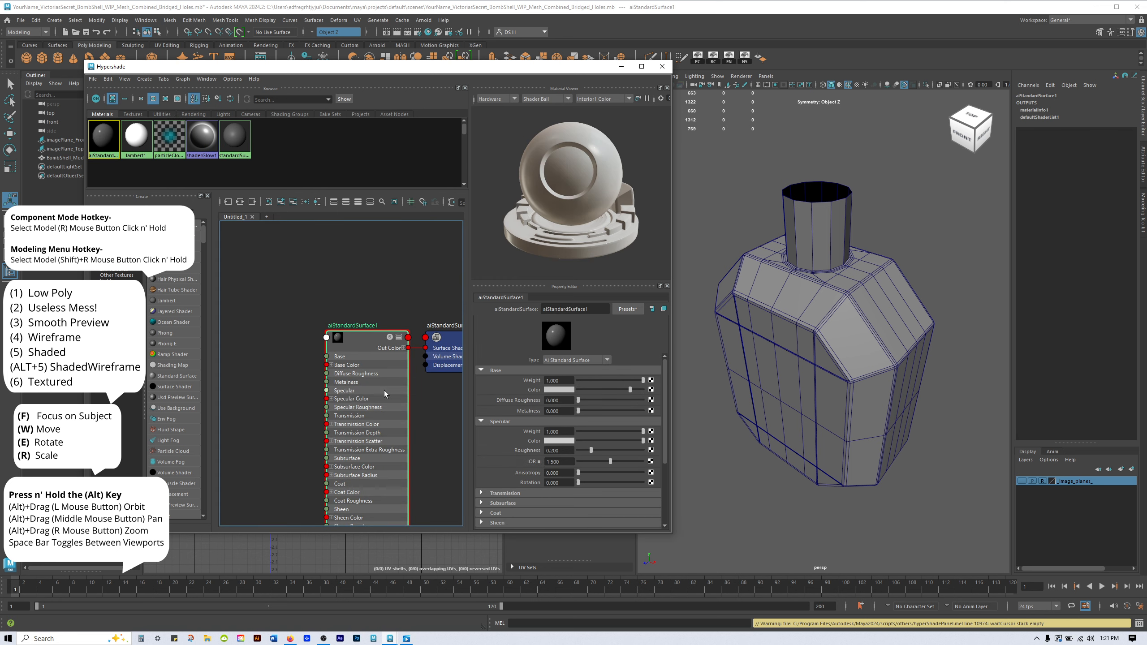
Rename the new aiStandardSurface material to UV_Pattern_Shdr.
{"action": "middle_click_drag", "start_coordinate": [414, 432], "coordinate": [374, 355], "text": "alt"}
{"action": "double_click", "coordinate": [293, 267]}
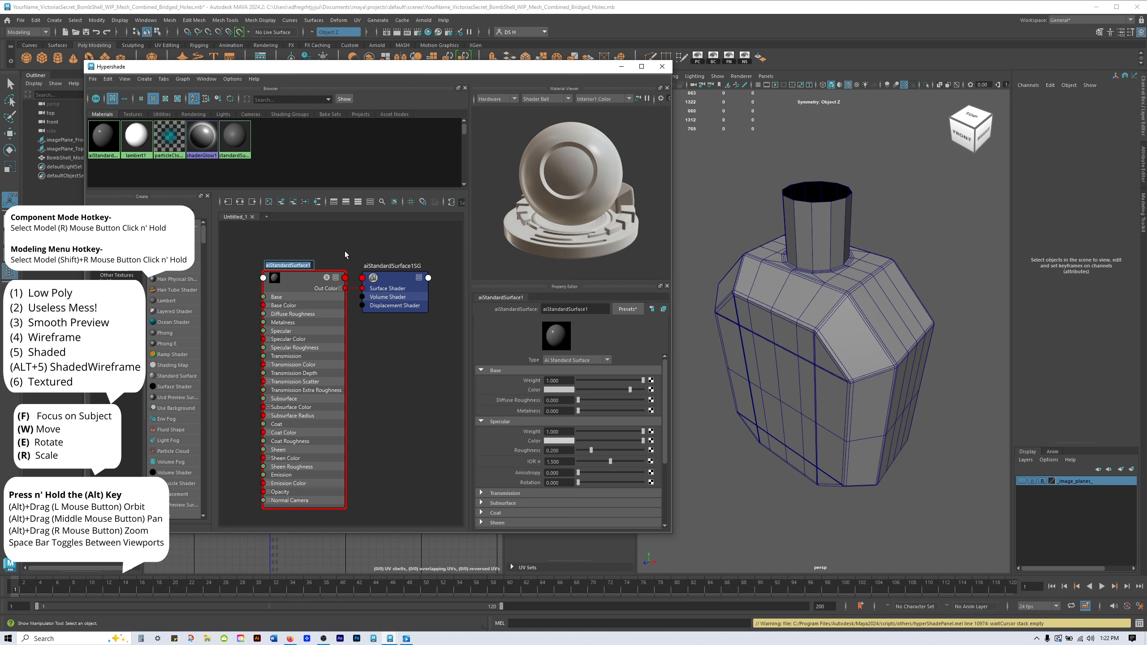
{"action": "type", "text": "UV Pattern Shdr"}
{"action": "key", "text": "Return"}
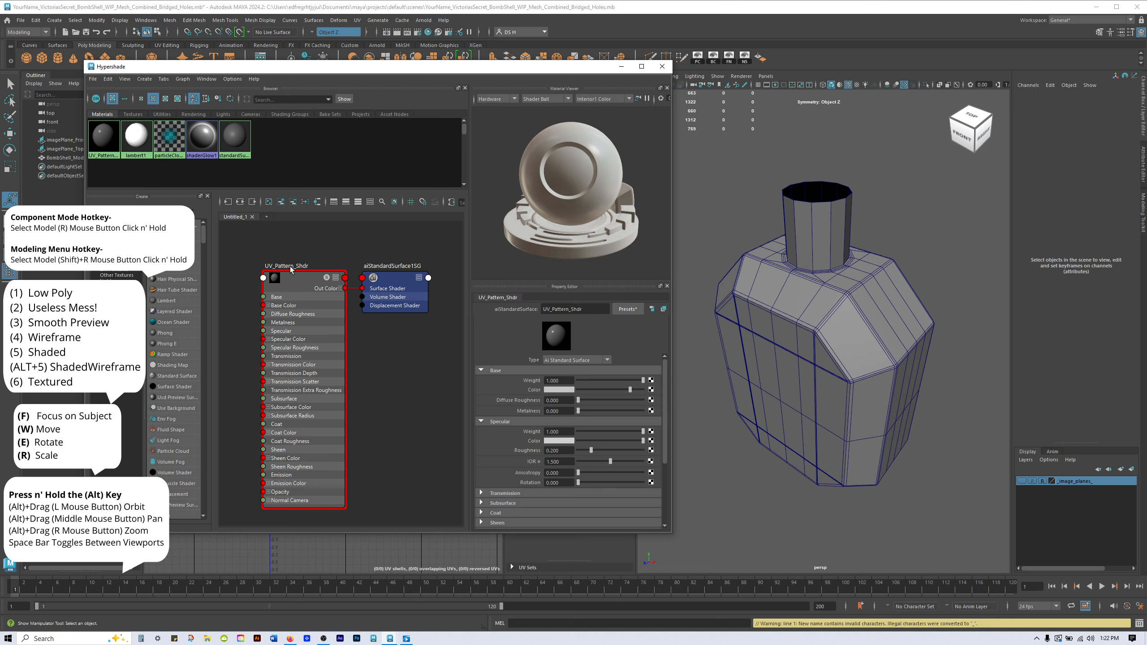
Assign the UV_Pattern_Shdr material to the bottle model and rearrange its shader nodes.
{"action": "mouse_move", "coordinate": [299, 277]}
{"action": "left_mouse_down"}
{"action": "mouse_move", "coordinate": [294, 261]}
{"action": "mouse_move", "coordinate": [292, 270]}
{"action": "left_mouse_up"}
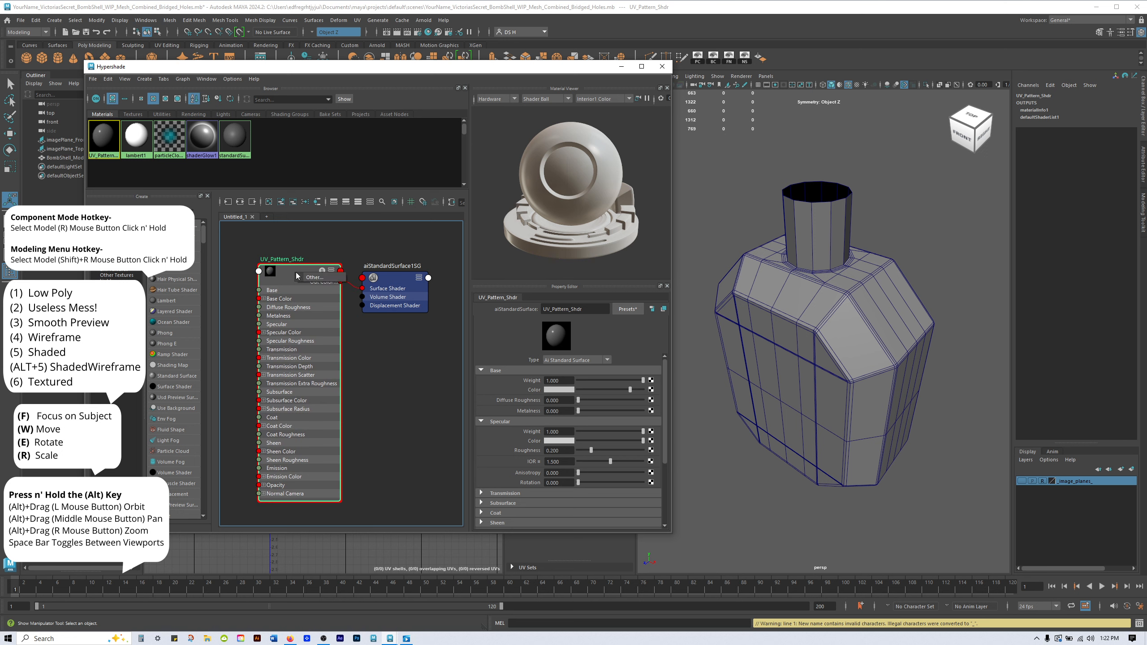
{"action": "left_click", "coordinate": [299, 251]}
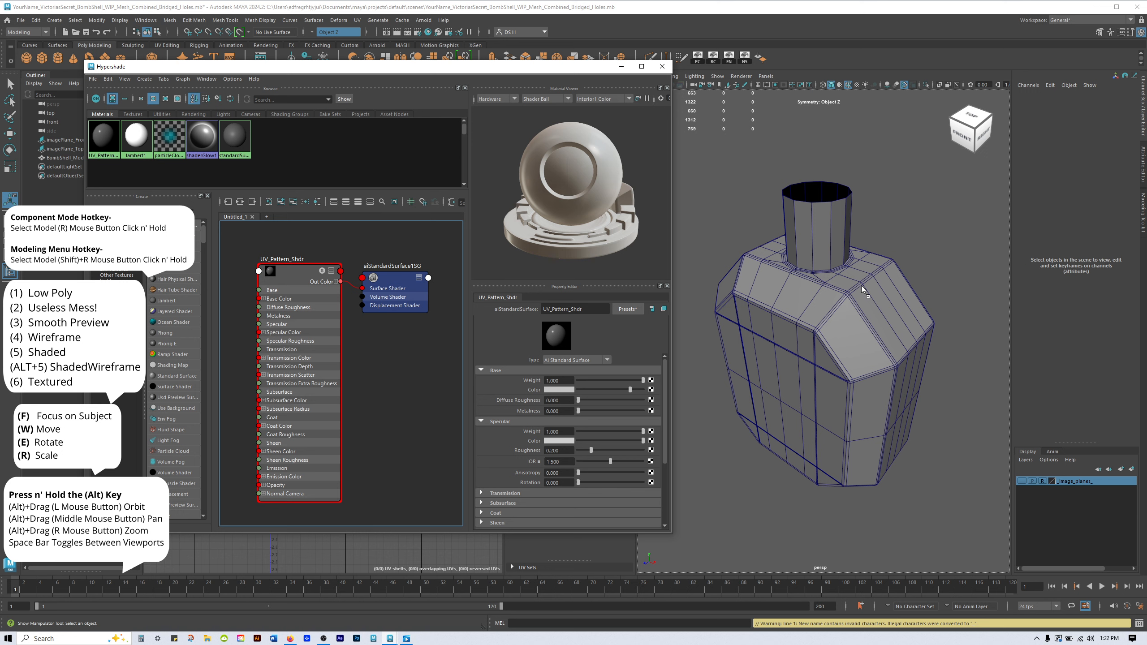
{"action": "middle_click_drag", "start_coordinate": [861, 285], "coordinate": [861, 284]}
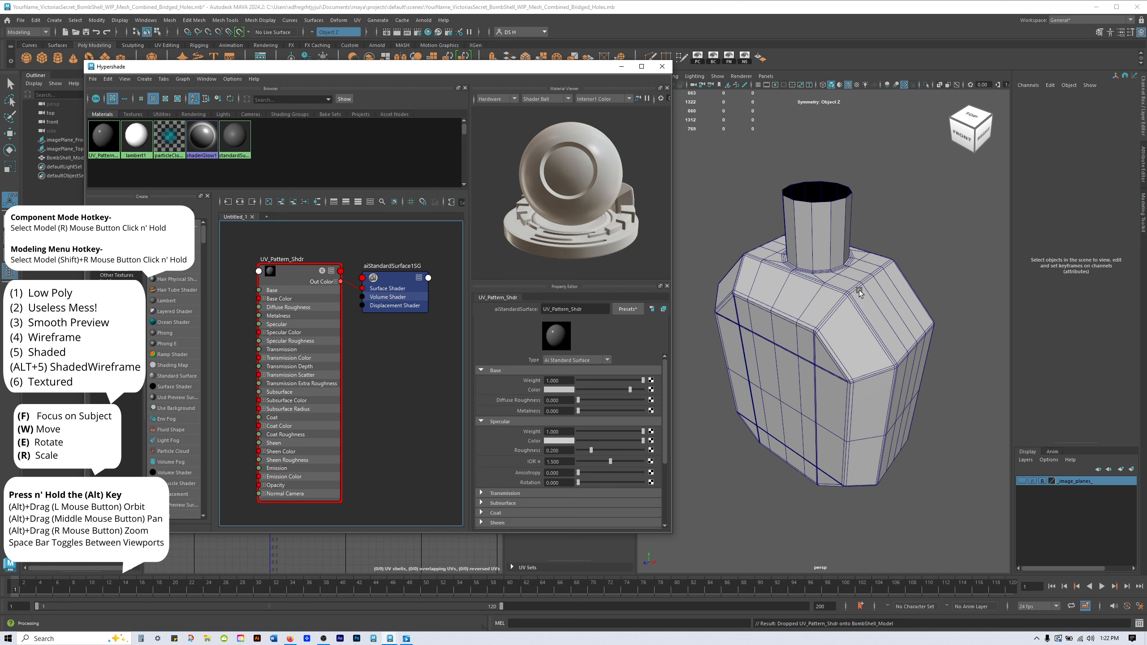
{"action": "left_click_drag", "start_coordinate": [298, 275], "coordinate": [305, 258]}
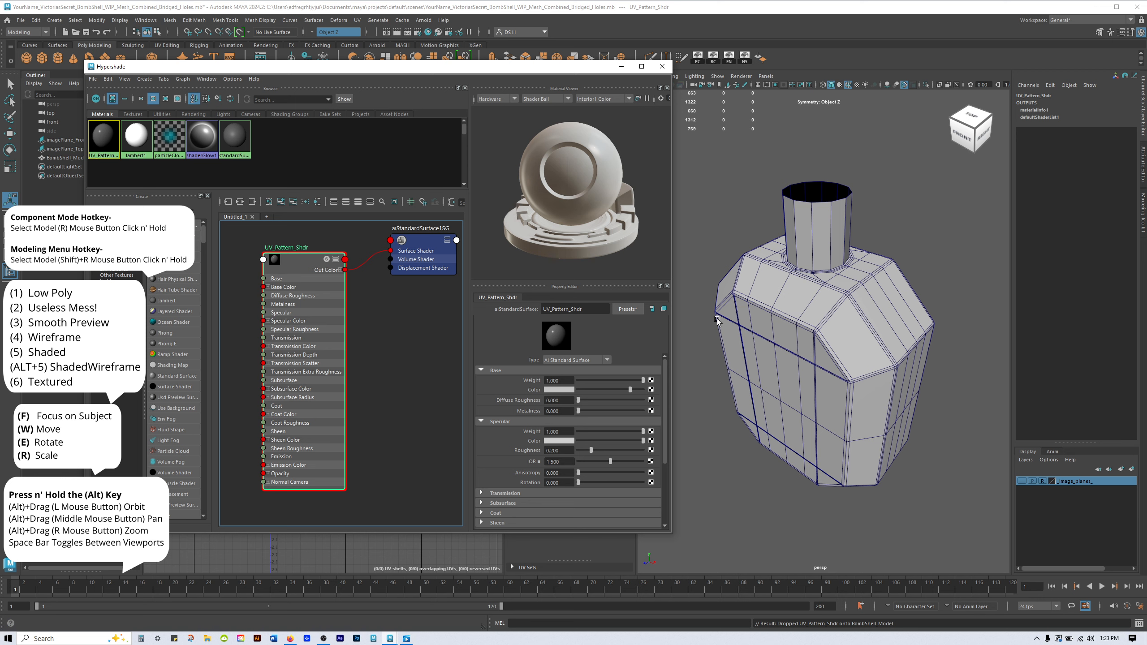
Map a File texture to the base Color of UV_Pattern_Shdr.
{"action": "left_click", "coordinate": [505, 422]}
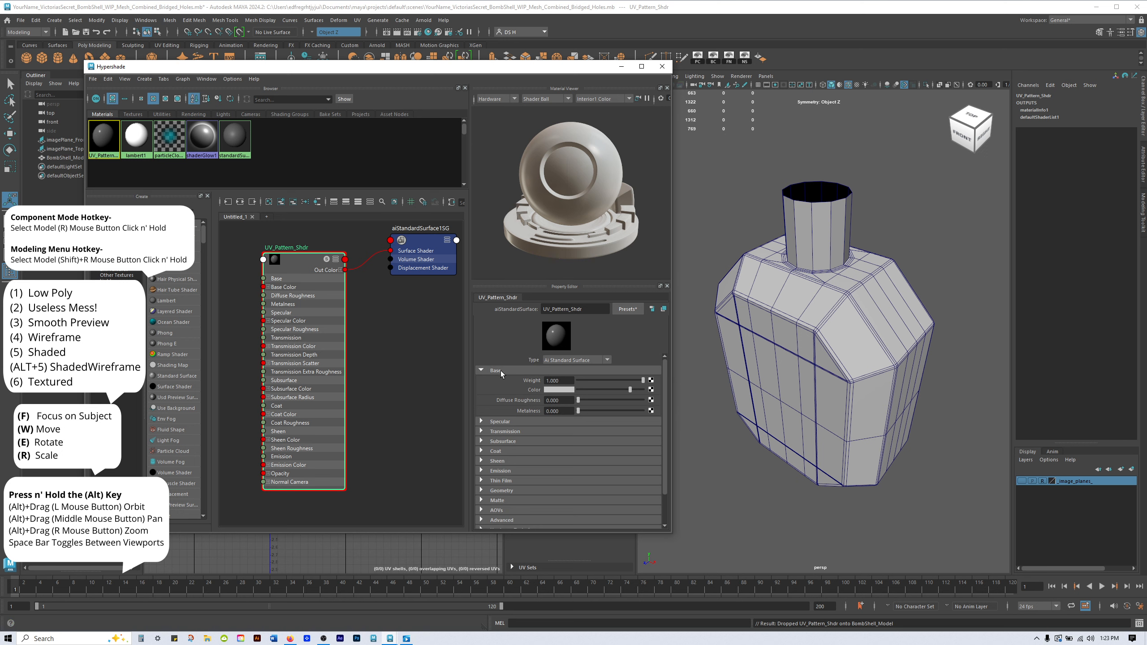
{"action": "left_click", "coordinate": [609, 390]}
{"action": "left_click_drag", "start_coordinate": [613, 390], "coordinate": [609, 388]}
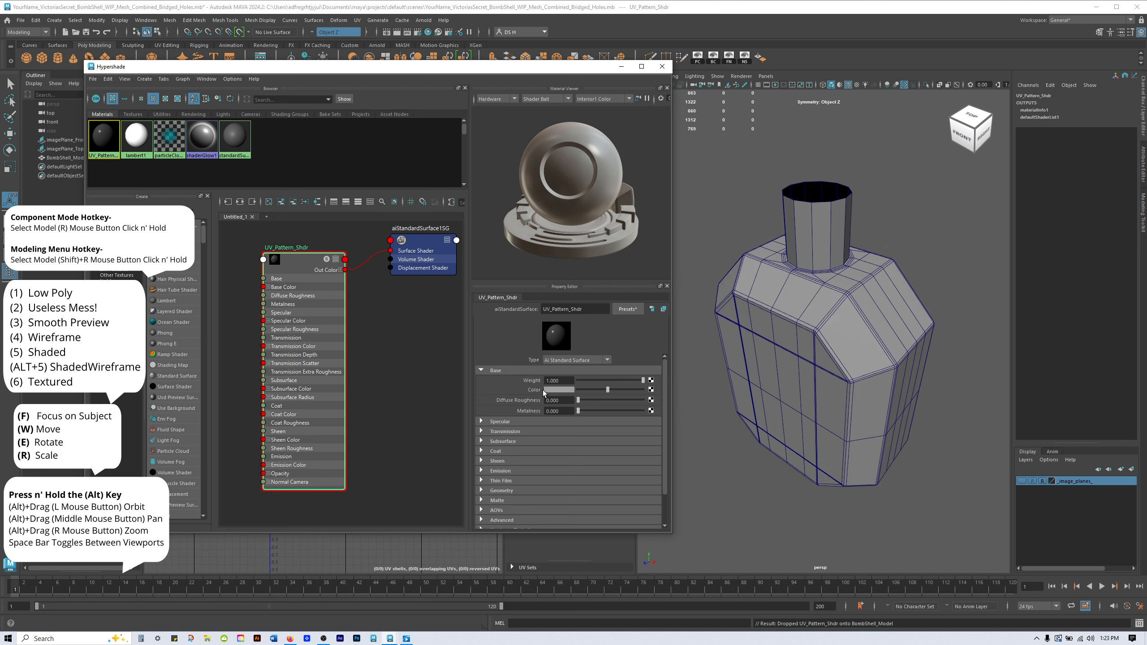
{"action": "left_click", "coordinate": [651, 391]}
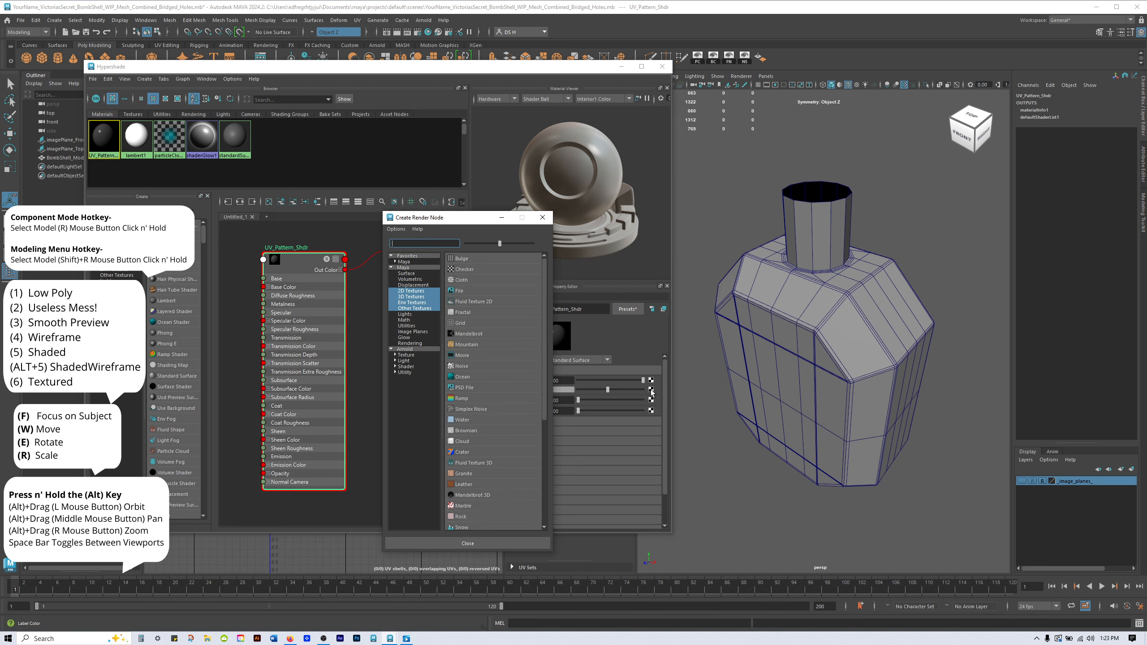
{"action": "left_click_drag", "start_coordinate": [445, 220], "coordinate": [778, 124]}
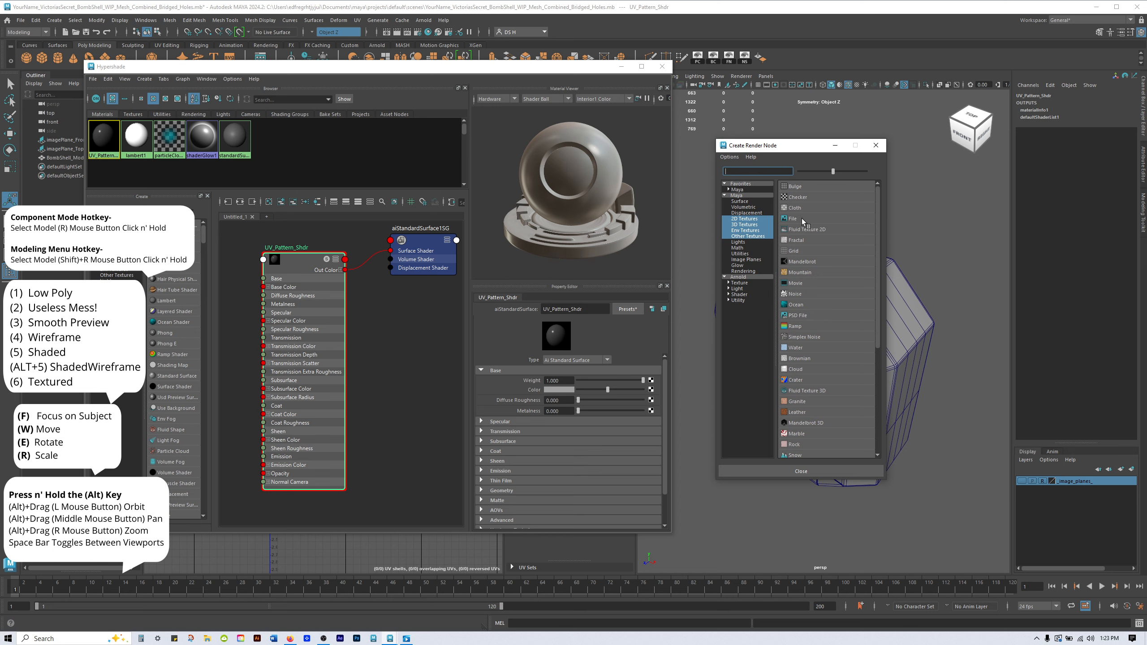
{"action": "left_click", "coordinate": [800, 218]}
Spread out the place2dTexture, file and UV_Pattern_Shdr nodes so their connections are easy to read.
{"action": "scroll", "coordinate": [324, 312], "scroll_direction": "down", "scroll_amount": 3}
{"action": "left_click_drag", "start_coordinate": [301, 305], "coordinate": [317, 279]}
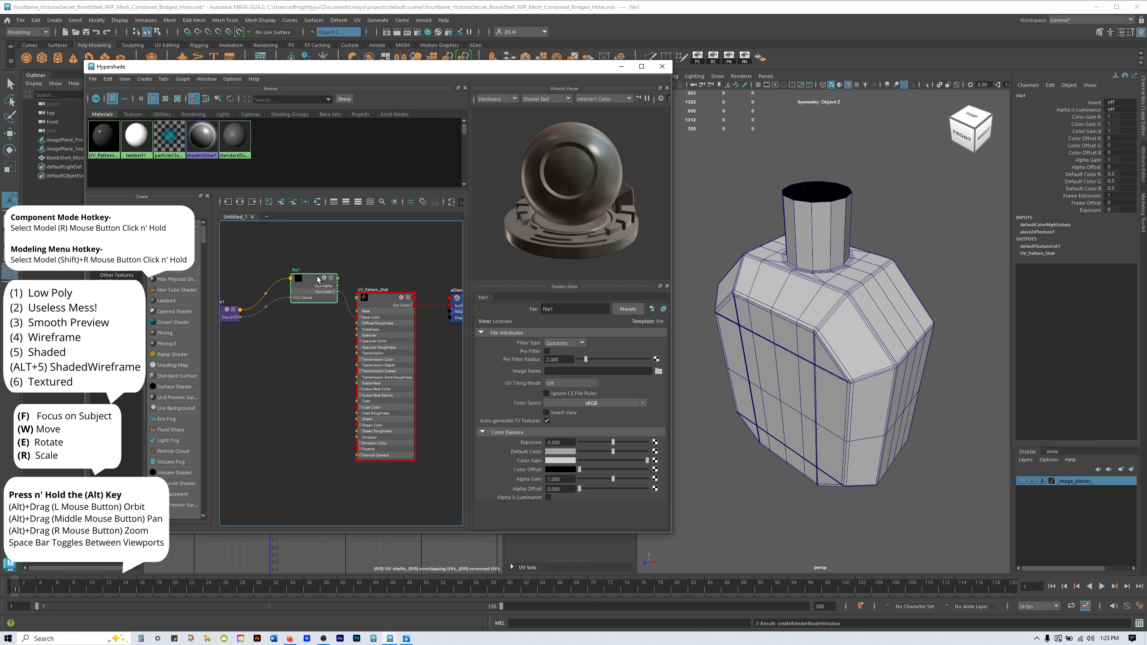
{"action": "scroll", "coordinate": [287, 337], "scroll_direction": "down", "scroll_amount": 2}
{"action": "left_click_drag", "start_coordinate": [237, 319], "coordinate": [246, 287]}
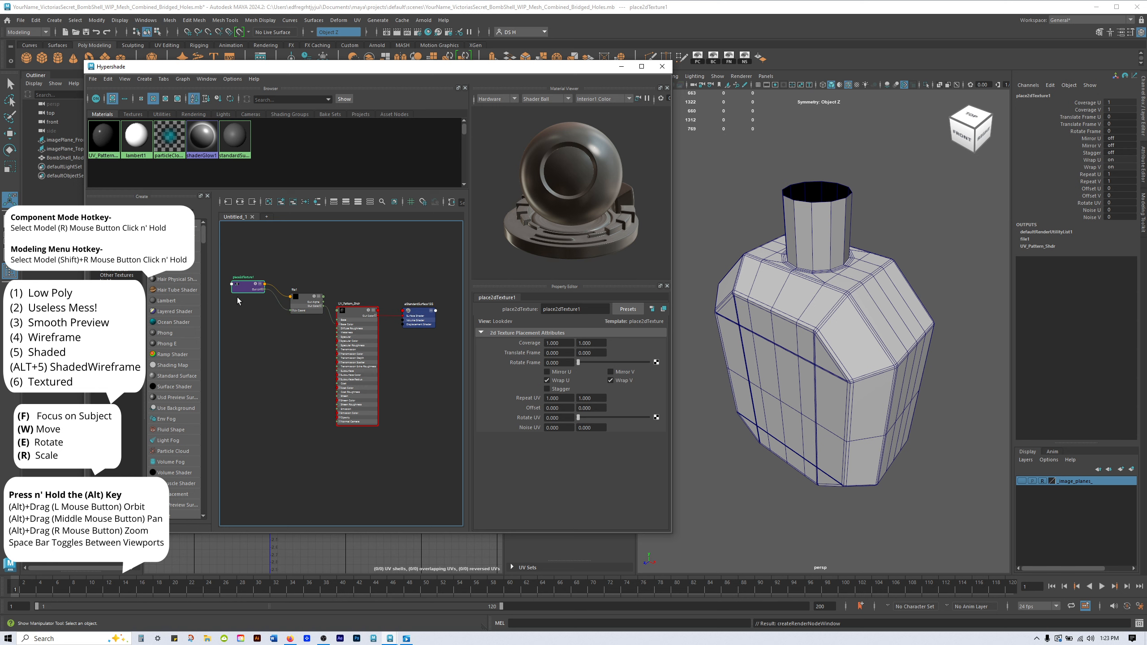
{"action": "scroll", "coordinate": [308, 325], "scroll_direction": "up", "scroll_amount": 3}
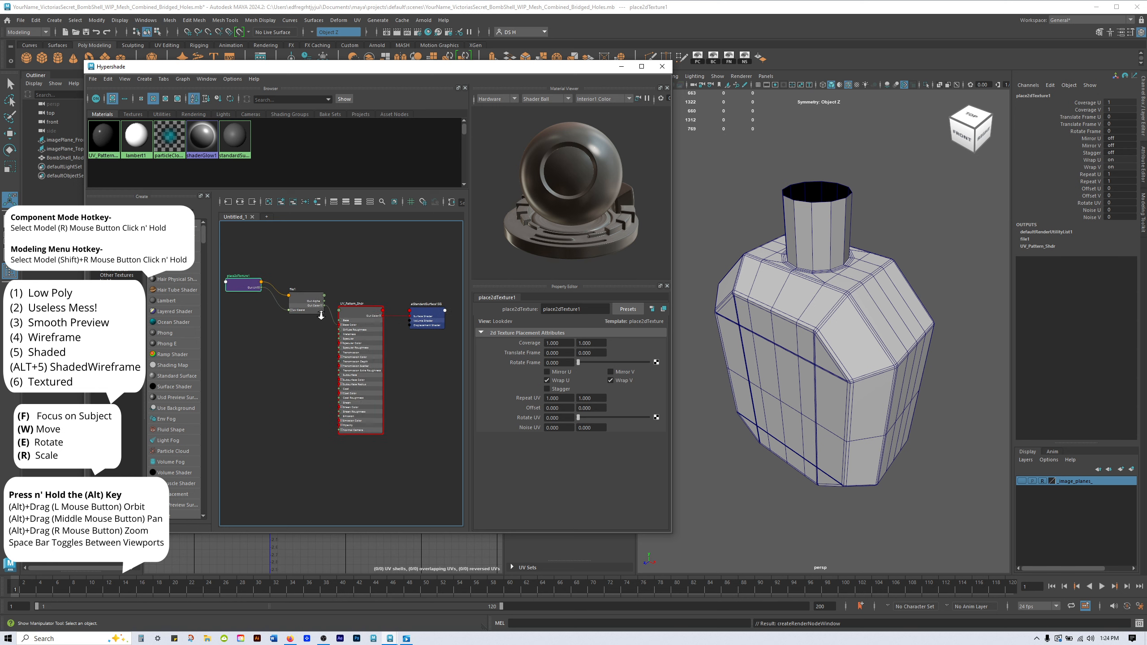
{"action": "left_click_drag", "start_coordinate": [379, 296], "coordinate": [395, 258]}
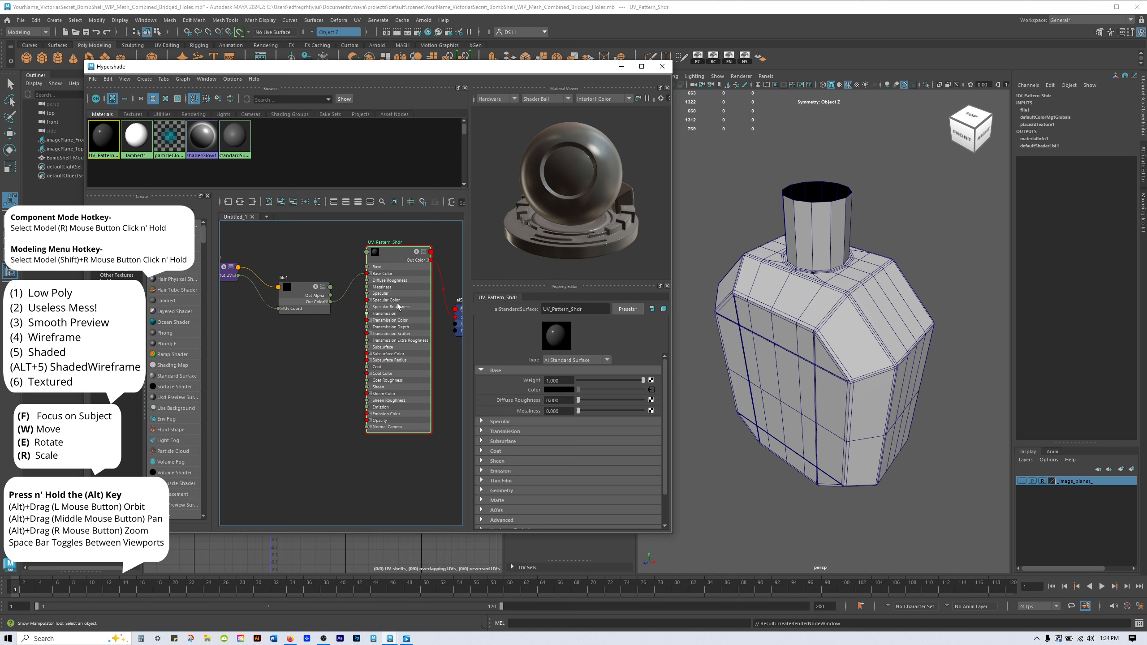
{"action": "mouse_move", "coordinate": [364, 332]}
{"action": "middle_mouse_down", "text": "alt"}
{"action": "mouse_move", "coordinate": [366, 359]}
{"action": "mouse_move", "coordinate": [376, 341]}
{"action": "middle_mouse_up", "text": "alt"}
{"action": "scroll", "coordinate": [376, 342], "scroll_direction": "down", "scroll_amount": 1}
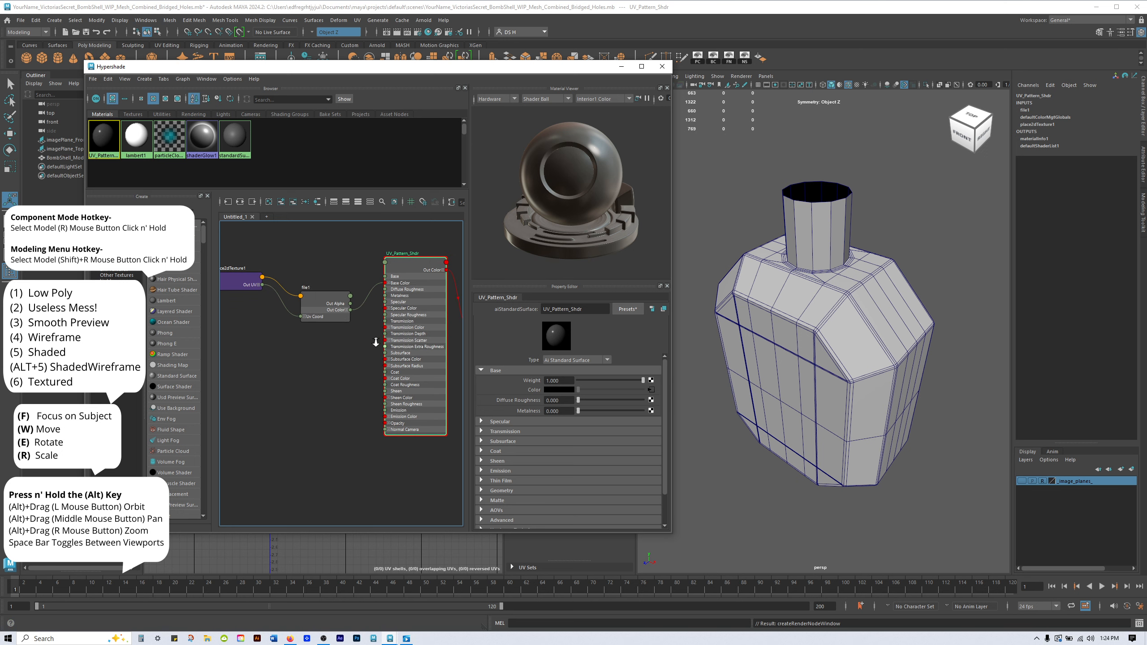
{"action": "left_click_drag", "start_coordinate": [324, 293], "coordinate": [315, 248]}
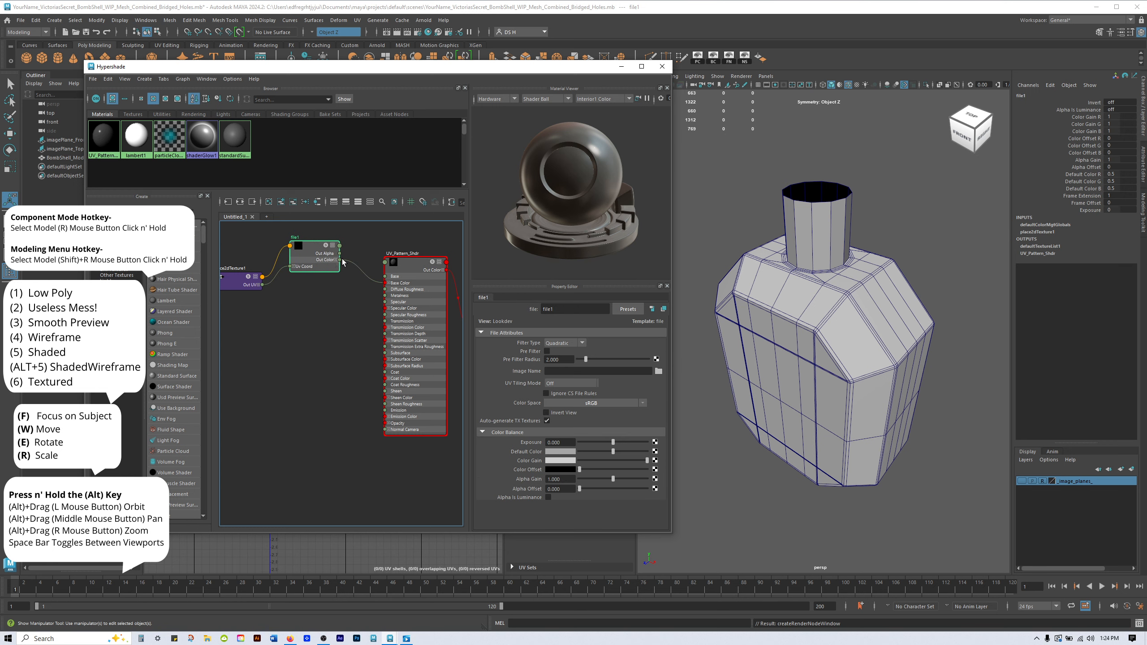
Follow the base Color connection of UV_Pattern_Shdr back to its file texture node.
{"action": "left_click", "coordinate": [400, 284]}
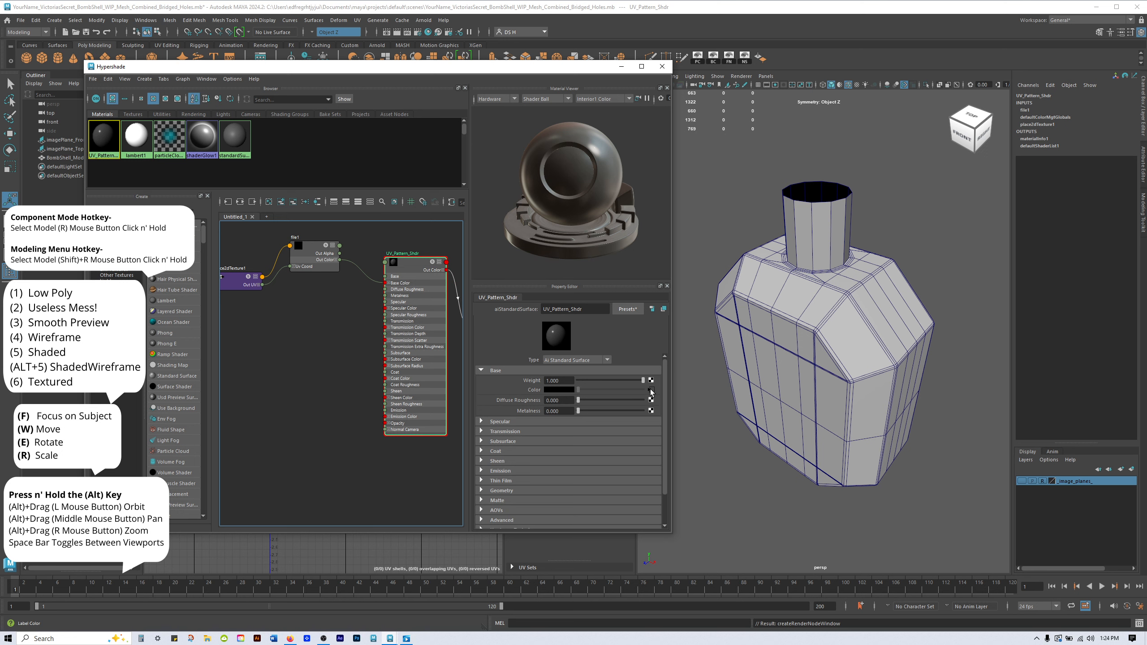
{"action": "left_click_drag", "start_coordinate": [407, 263], "coordinate": [395, 263]}
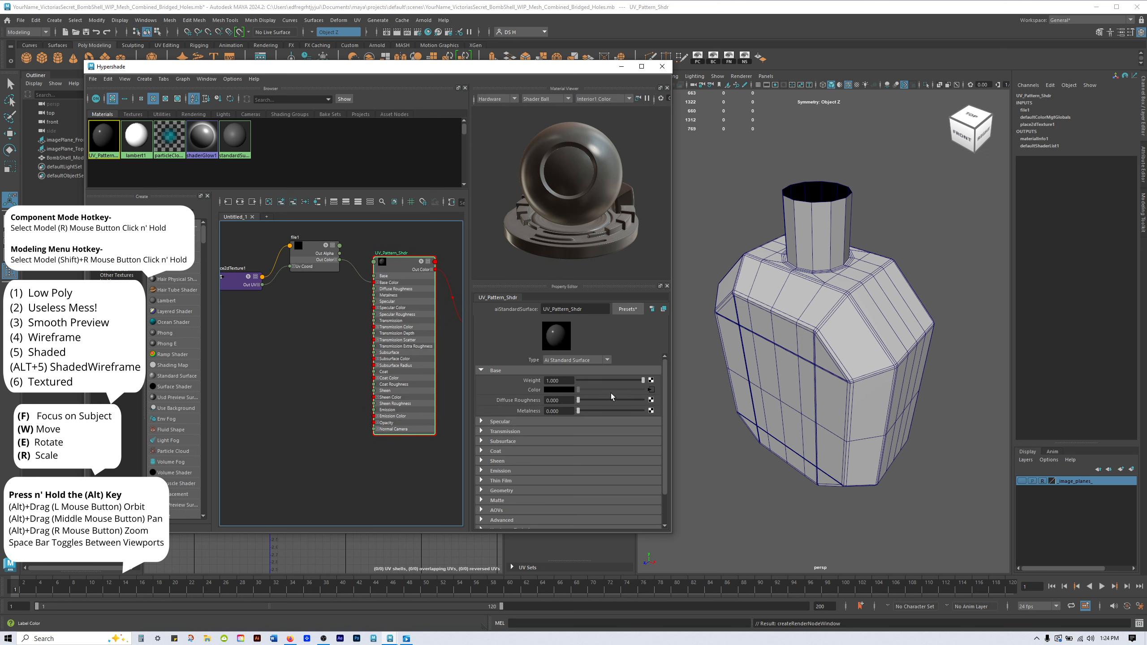
{"action": "left_click", "coordinate": [649, 390]}
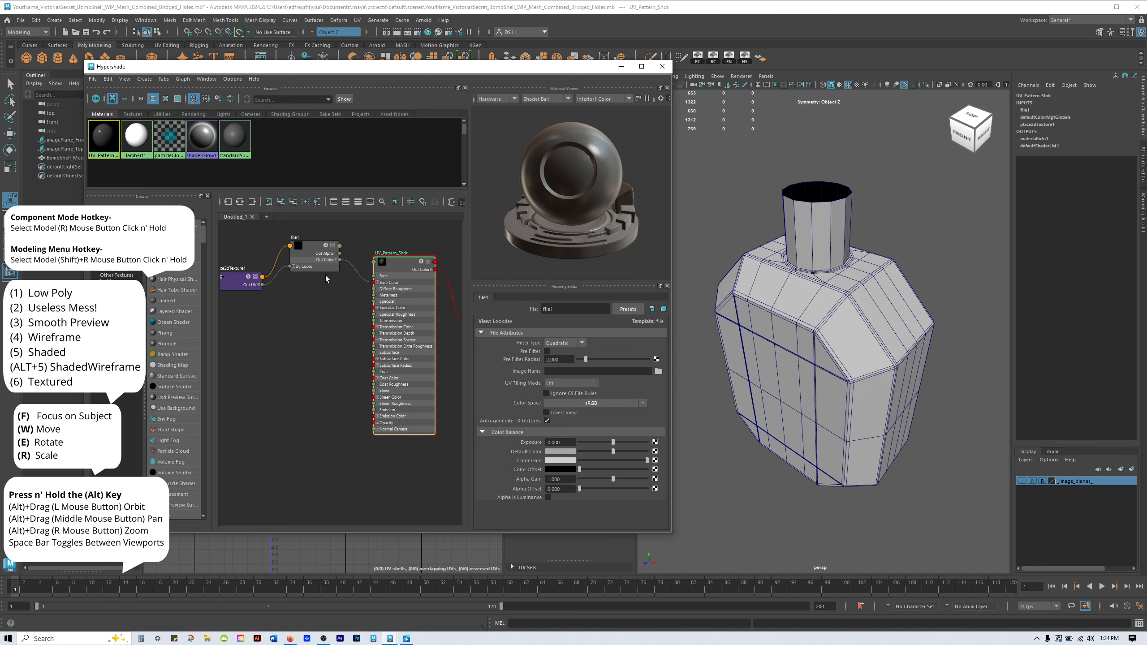
{"action": "left_click", "coordinate": [318, 248]}
{"action": "left_click_drag", "start_coordinate": [300, 240], "coordinate": [299, 246]}
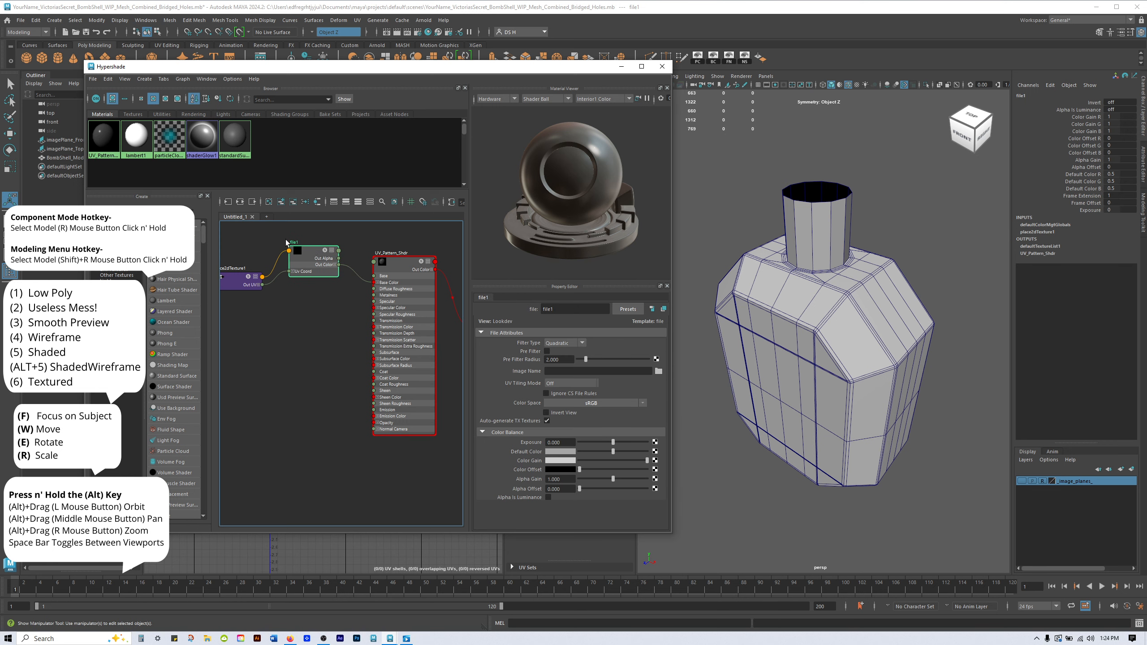
Rename the file texture node to UV_Pattern.
{"action": "double_click", "coordinate": [547, 309]}
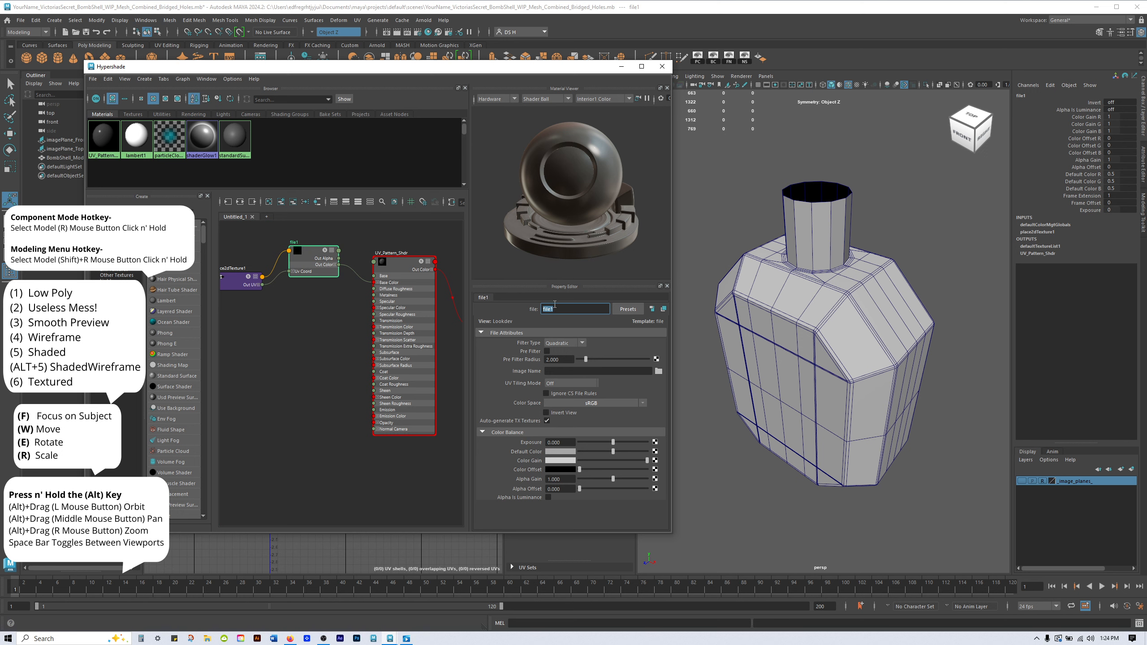
{"action": "left_click_drag", "start_coordinate": [309, 251], "coordinate": [325, 246]}
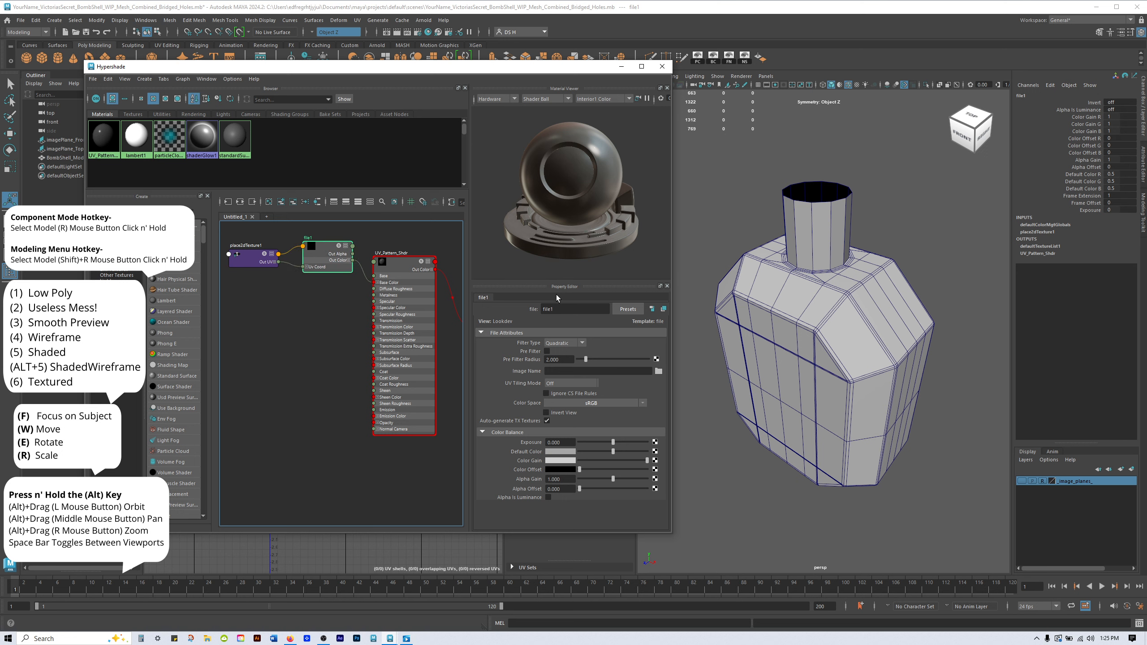
{"action": "left_click", "coordinate": [1142, 167]}
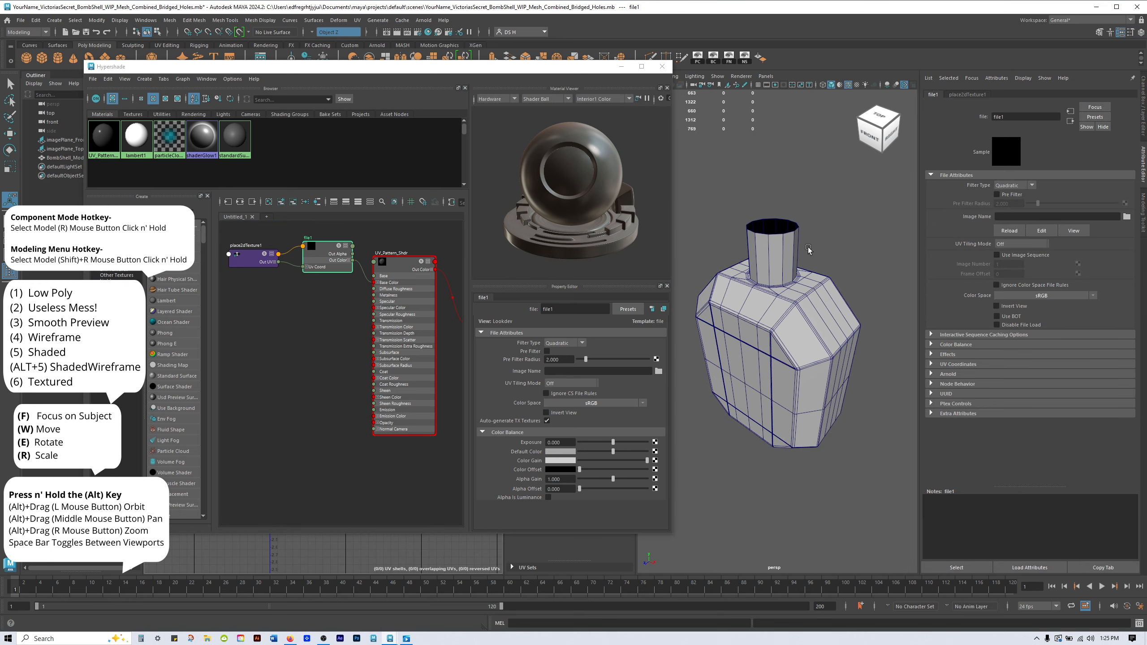
{"action": "double_click", "coordinate": [554, 309]}
{"action": "double_click", "coordinate": [1012, 118]}
{"action": "double_click", "coordinate": [308, 237]}
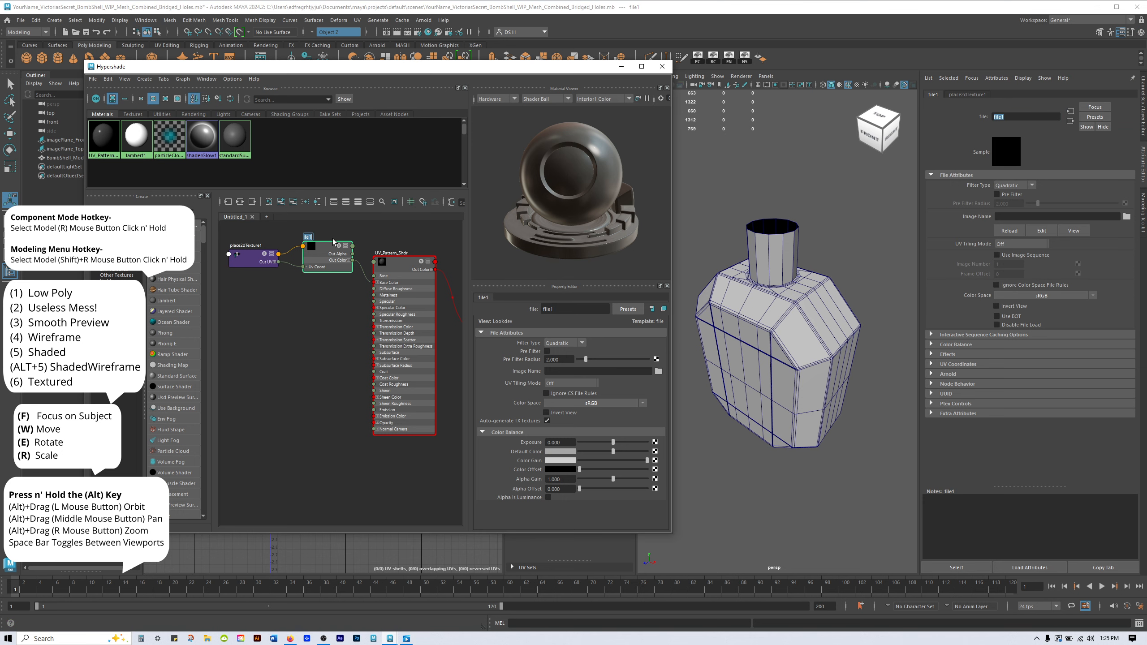
{"action": "type", "text": "UV_ Pattern"}
{"action": "key", "text": "Return"}
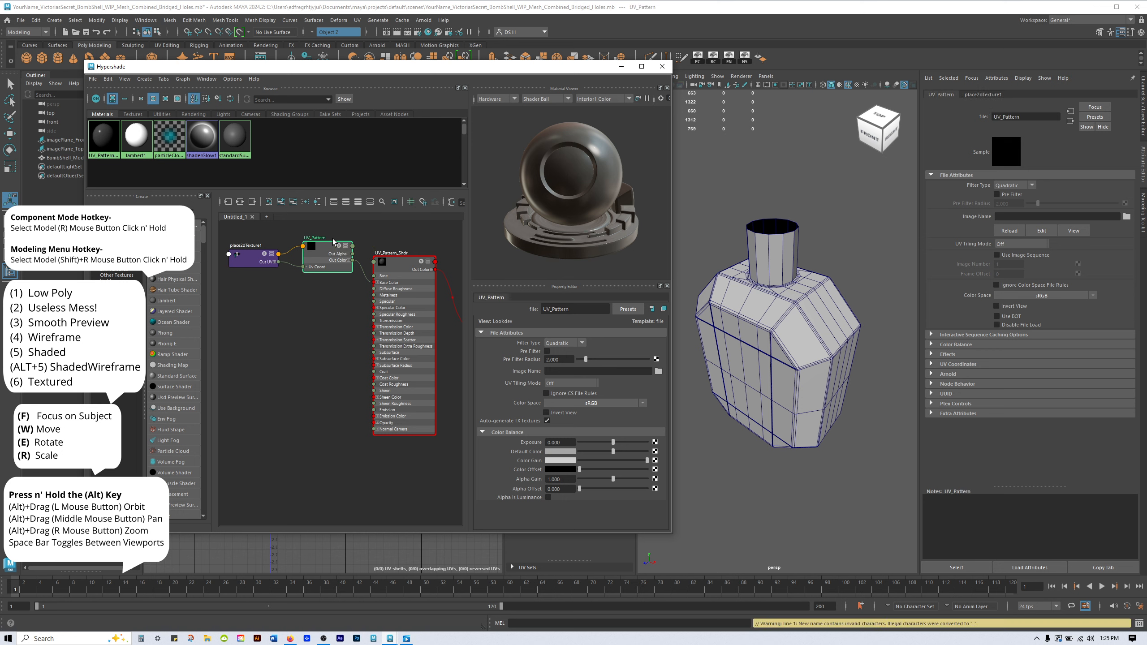
Load UV_Pattern.png from the project's sourceimages folder as the image of the UV_Pattern file node.
{"action": "double_click", "coordinate": [546, 307]}
{"action": "left_click", "coordinate": [1143, 109]}
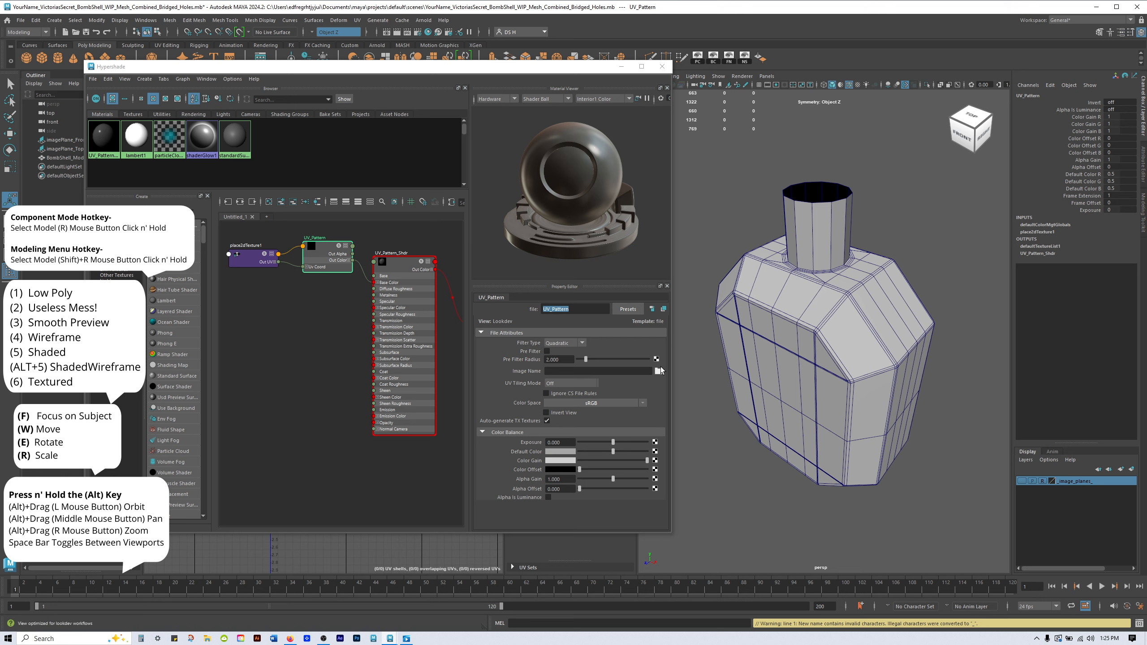
{"action": "left_click", "coordinate": [658, 371]}
{"action": "left_click", "coordinate": [521, 301]}
{"action": "left_click_drag", "start_coordinate": [401, 86], "coordinate": [427, 135]}
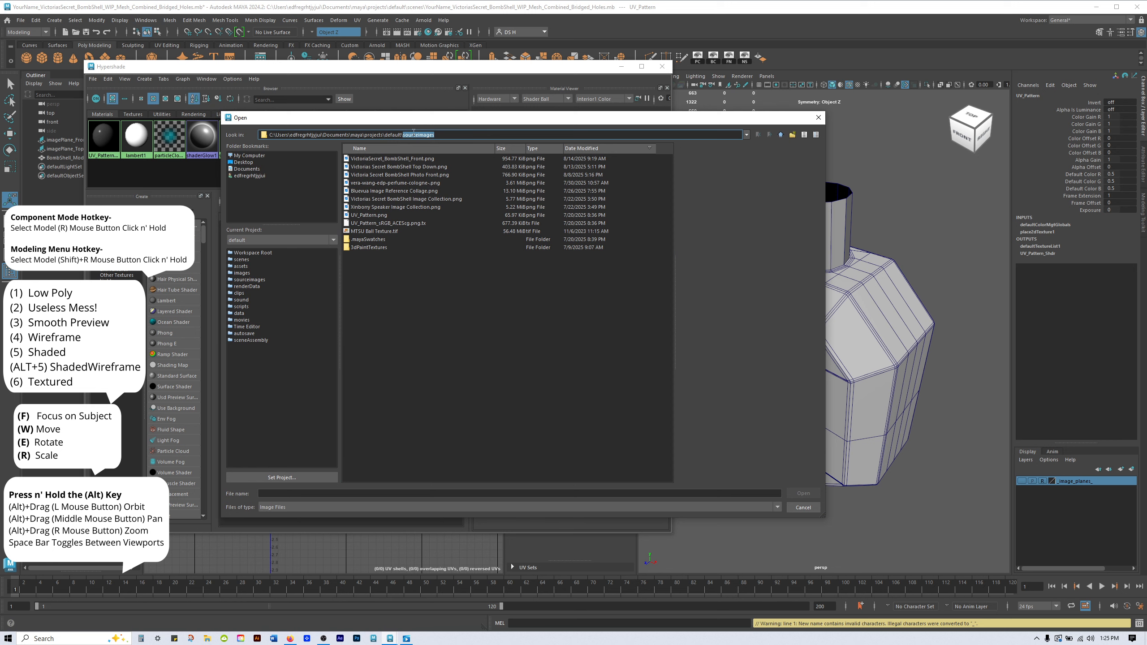
{"action": "left_click", "coordinate": [369, 215]}
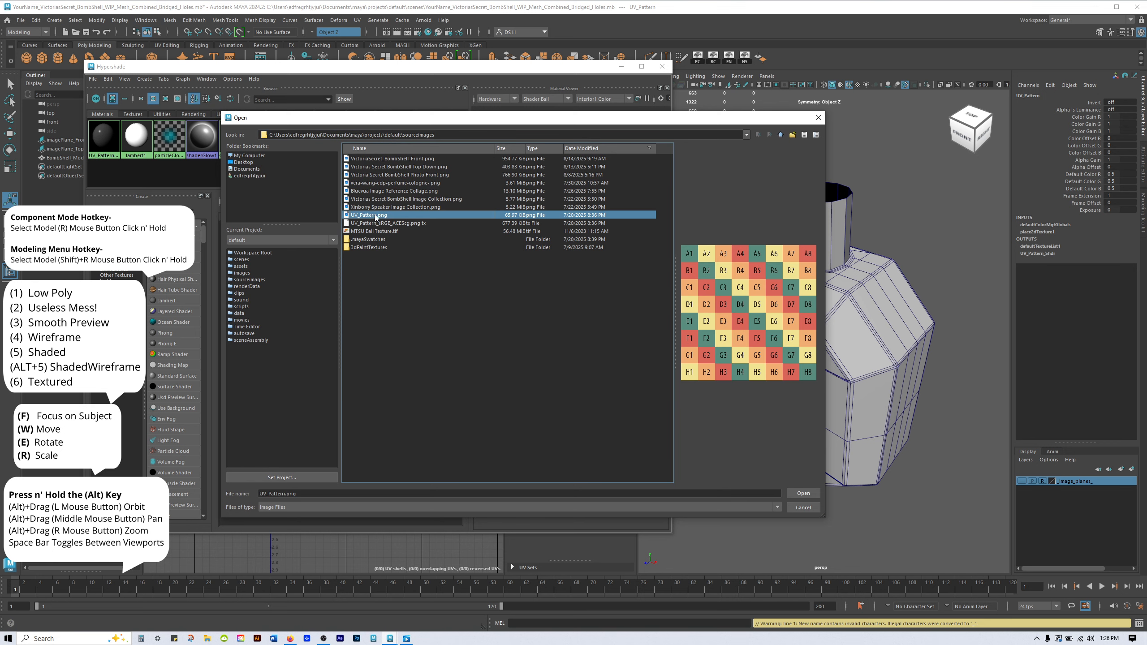
{"action": "left_click", "coordinate": [803, 493]}
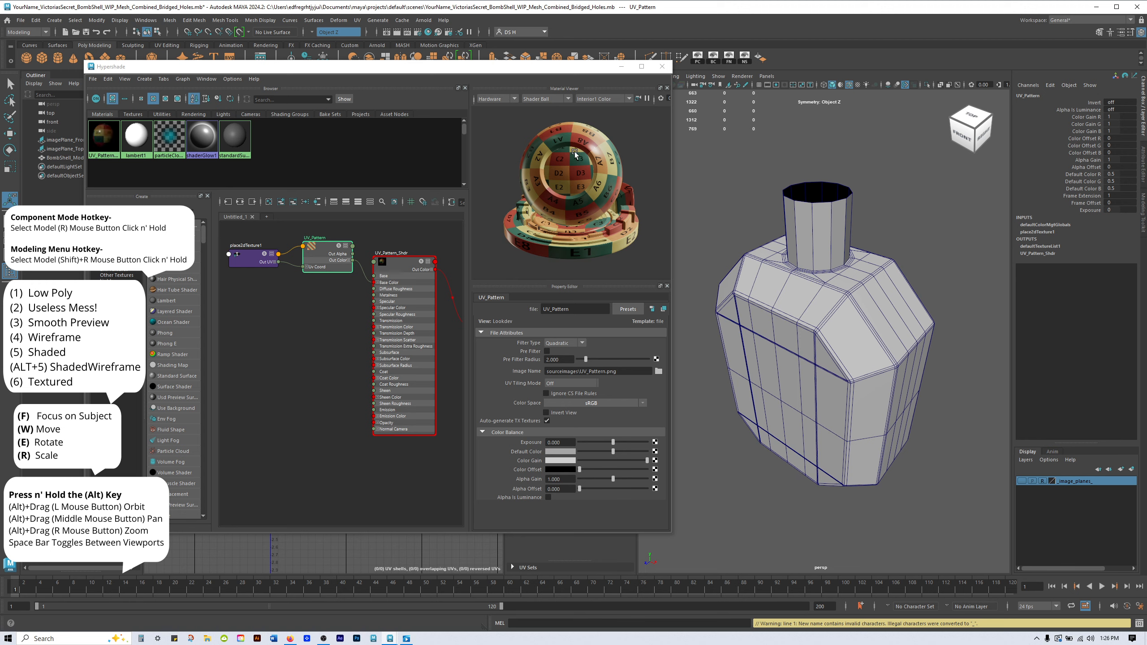
{"action": "left_click_drag", "start_coordinate": [881, 319], "coordinate": [848, 287], "text": "alt"}
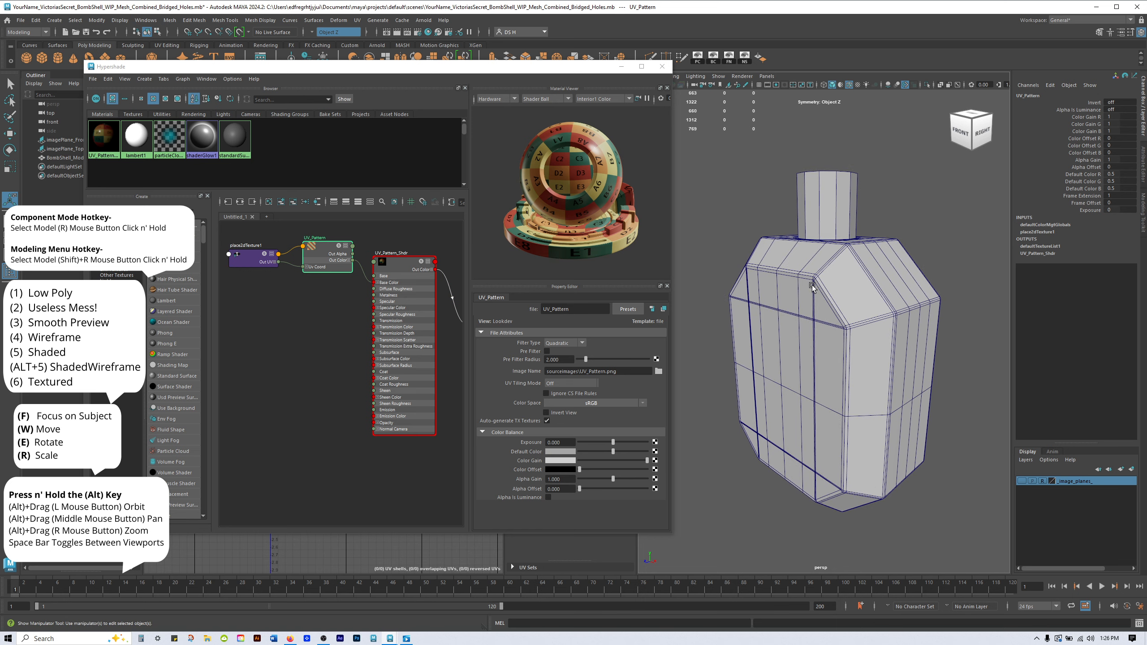
Display the bottle with its UV pattern texture in the perspective viewport and view it from the front.
{"action": "key", "text": "6"}
{"action": "mouse_move", "coordinate": [835, 394]}
{"action": "left_mouse_down", "text": "alt"}
{"action": "mouse_move", "coordinate": [700, 410]}
{"action": "mouse_move", "coordinate": [781, 456]}
{"action": "mouse_move", "coordinate": [865, 400]}
{"action": "mouse_move", "coordinate": [829, 409]}
{"action": "left_mouse_up", "text": "alt"}
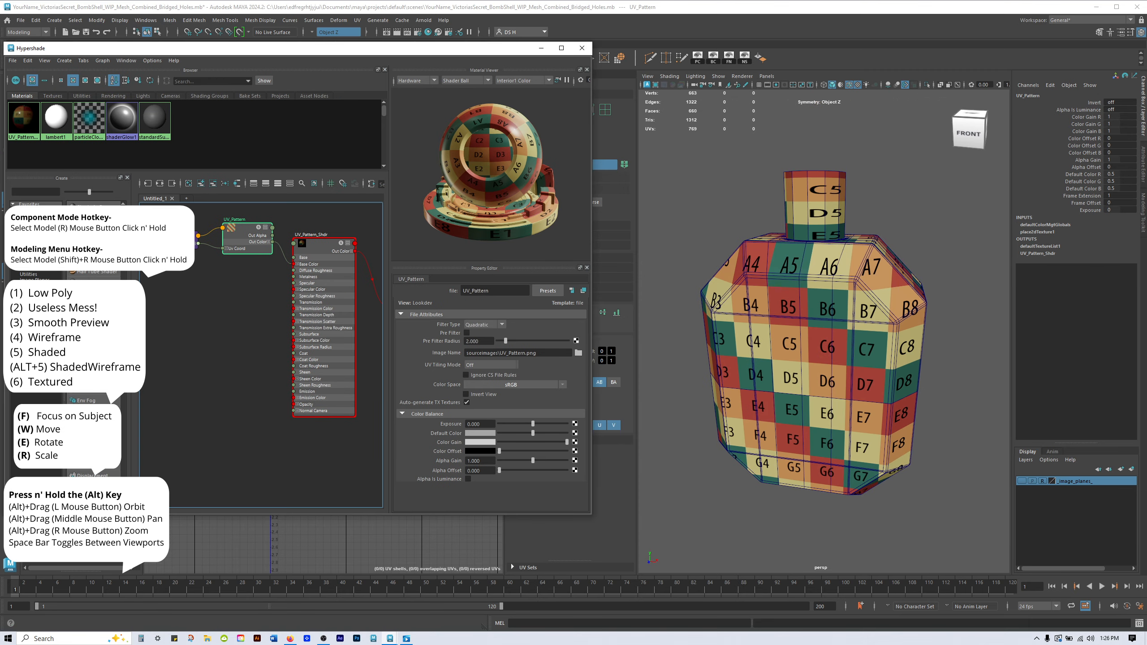
Select the place2dTexture1 node and arrange it beside the UV_Pattern file node in the node graph.
{"action": "left_click", "coordinate": [203, 235]}
{"action": "left_click_drag", "start_coordinate": [202, 235], "coordinate": [199, 241]}
{"action": "scroll", "coordinate": [202, 251], "scroll_direction": "up", "scroll_amount": 2}
{"action": "middle_click_drag", "start_coordinate": [260, 262], "coordinate": [312, 313], "text": "alt"}
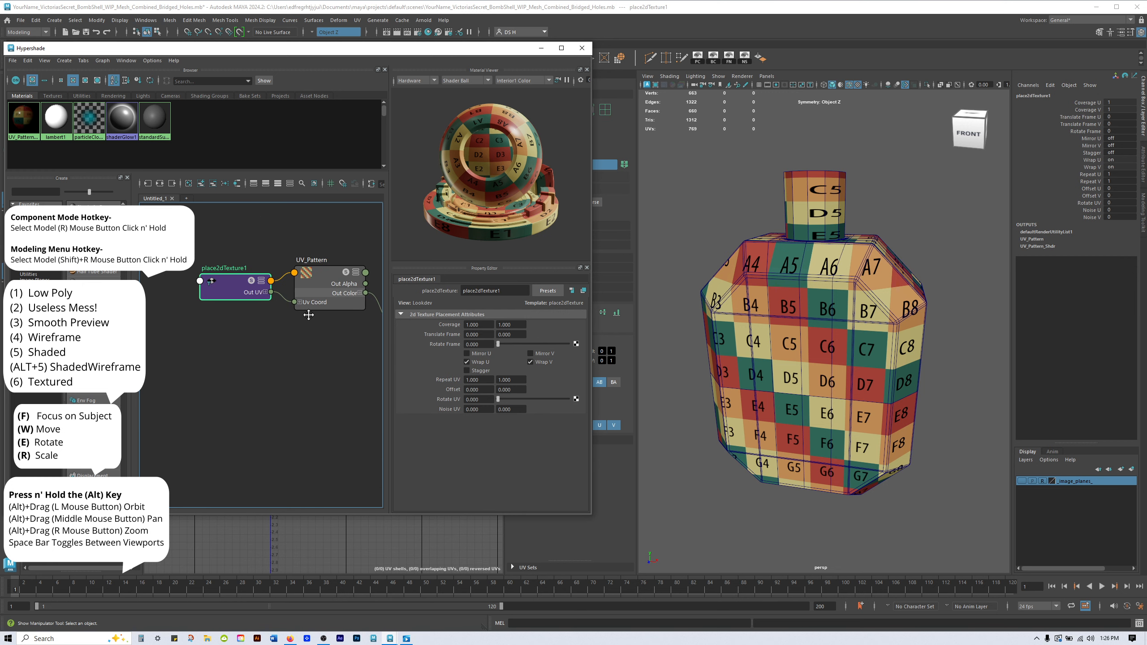
{"action": "left_click_drag", "start_coordinate": [234, 279], "coordinate": [223, 274]}
{"action": "scroll", "coordinate": [288, 316], "scroll_direction": "down", "scroll_amount": 1}
{"action": "middle_click_drag", "start_coordinate": [311, 339], "coordinate": [244, 307], "text": "alt"}
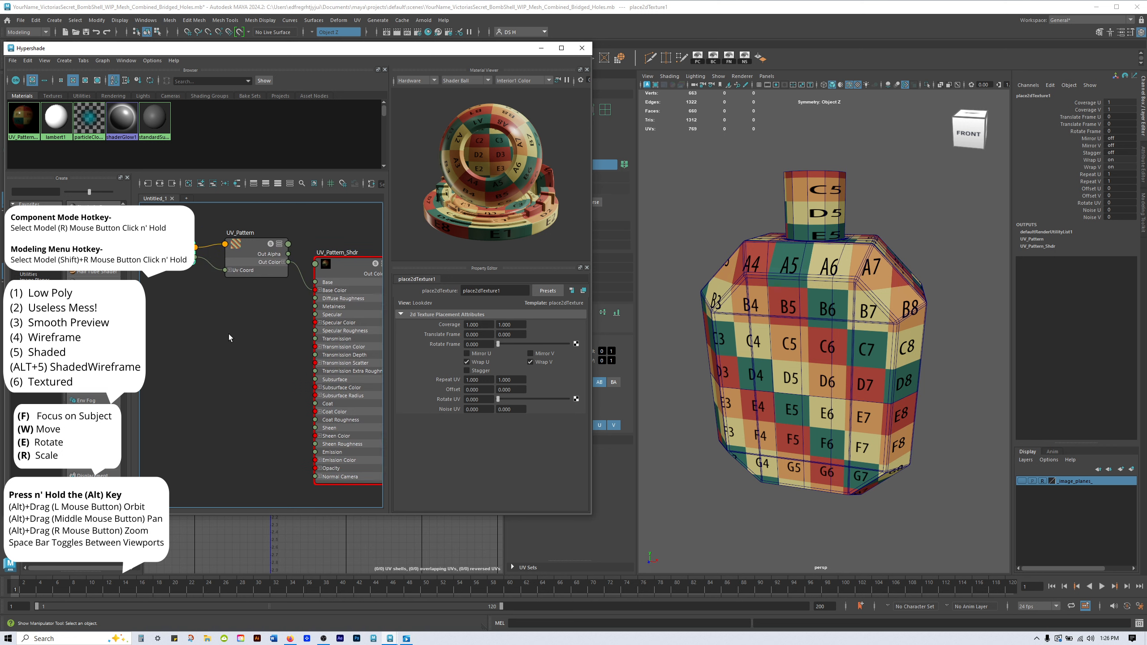
{"action": "middle_click_drag", "start_coordinate": [209, 328], "coordinate": [227, 335], "text": "alt"}
{"action": "left_click_drag", "start_coordinate": [178, 263], "coordinate": [189, 261]}
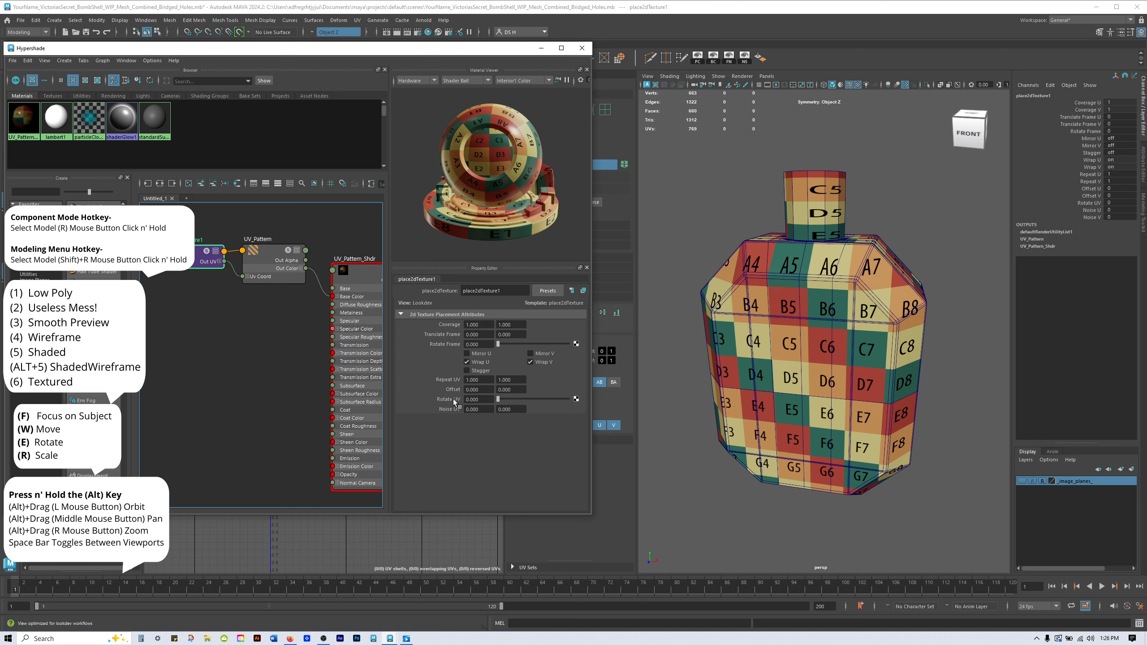
Set Repeat UV of place2dTexture1 to 2 in both directions and check the smaller pattern squares on the bottle.
{"action": "left_click", "coordinate": [485, 382]}
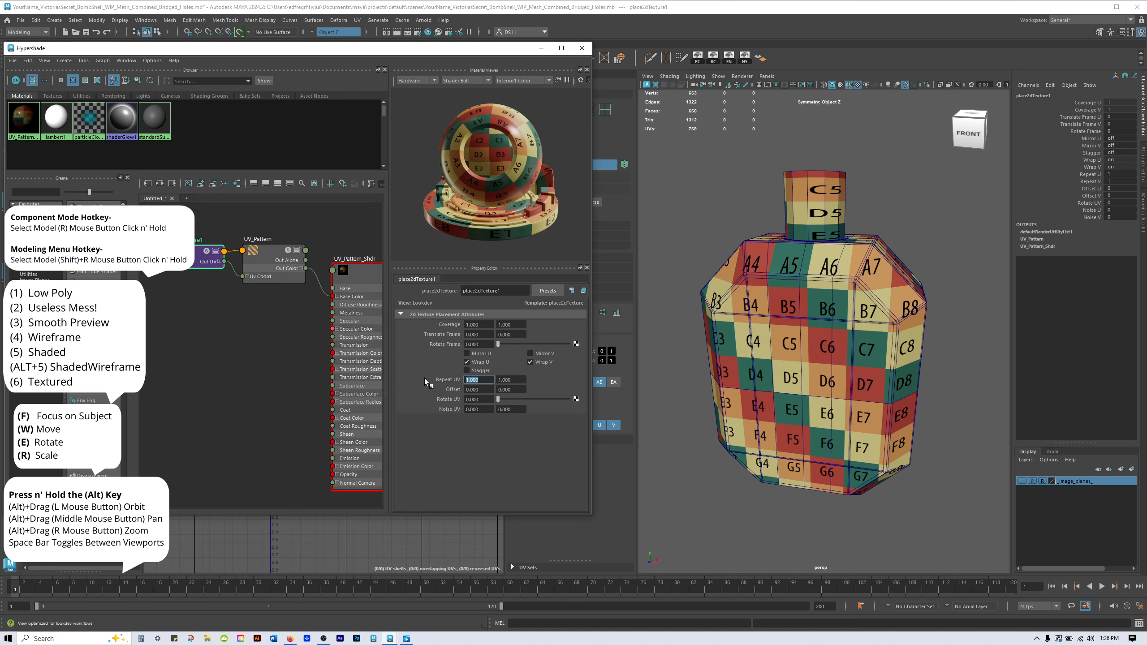
{"action": "key", "text": "Tab"}
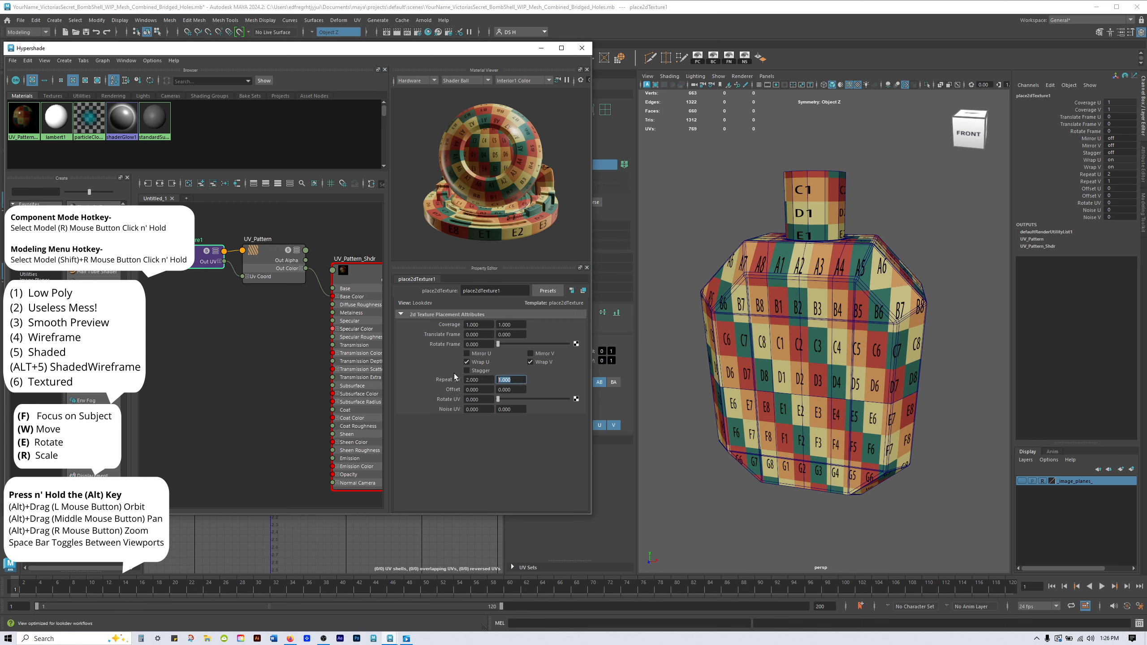
{"action": "type", "text": "2"}
{"action": "key", "text": "Return"}
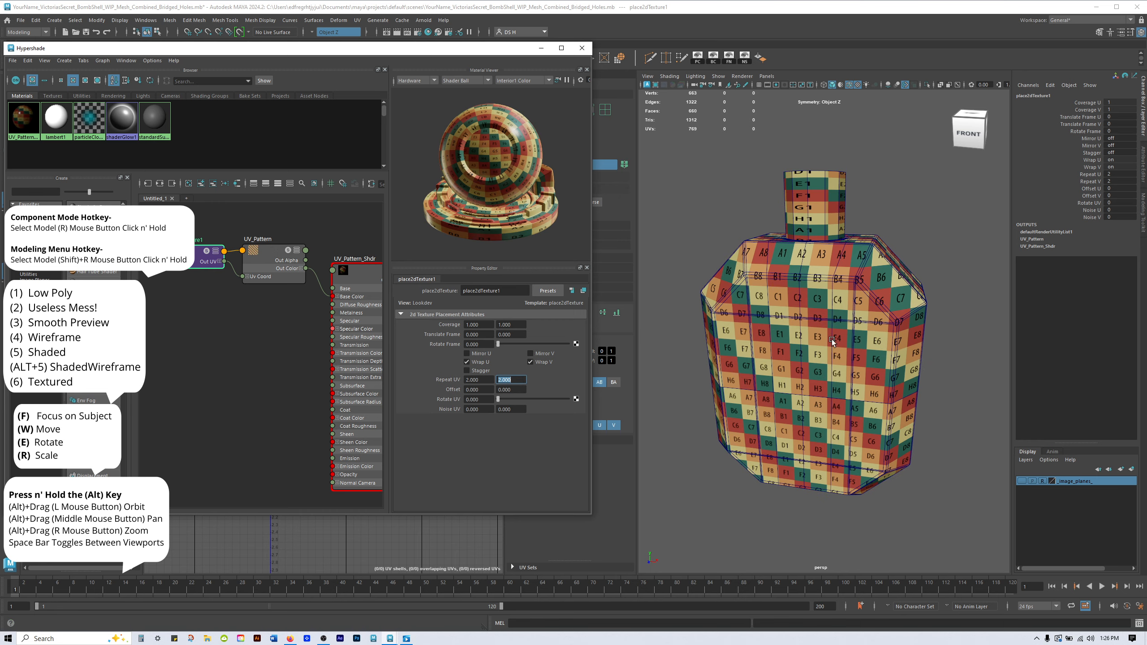
{"action": "right_click_drag", "start_coordinate": [819, 326], "coordinate": [905, 326], "text": "alt"}
{"action": "left_click_drag", "start_coordinate": [905, 326], "coordinate": [1067, 317], "text": "alt"}
{"action": "scroll", "coordinate": [799, 339], "scroll_direction": "down", "scroll_amount": 5}
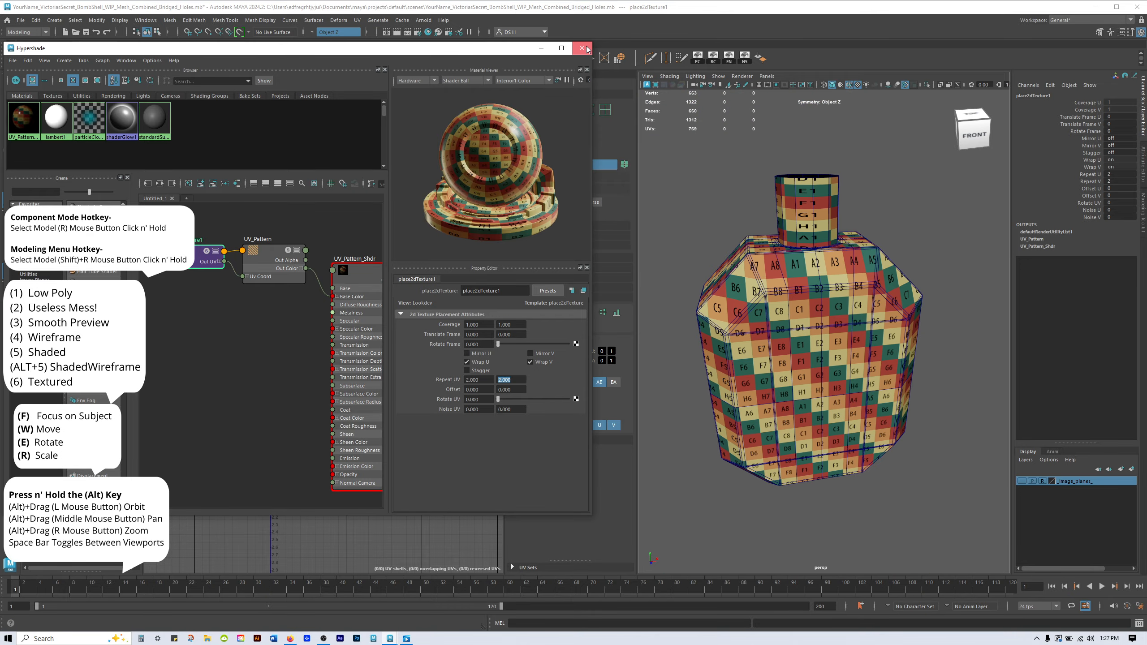
Close the Hypershade and select the bottle model so its UV shells display in the UV Editor.
{"action": "left_click", "coordinate": [581, 48]}
{"action": "left_click_drag", "start_coordinate": [763, 253], "coordinate": [766, 283], "text": "alt"}
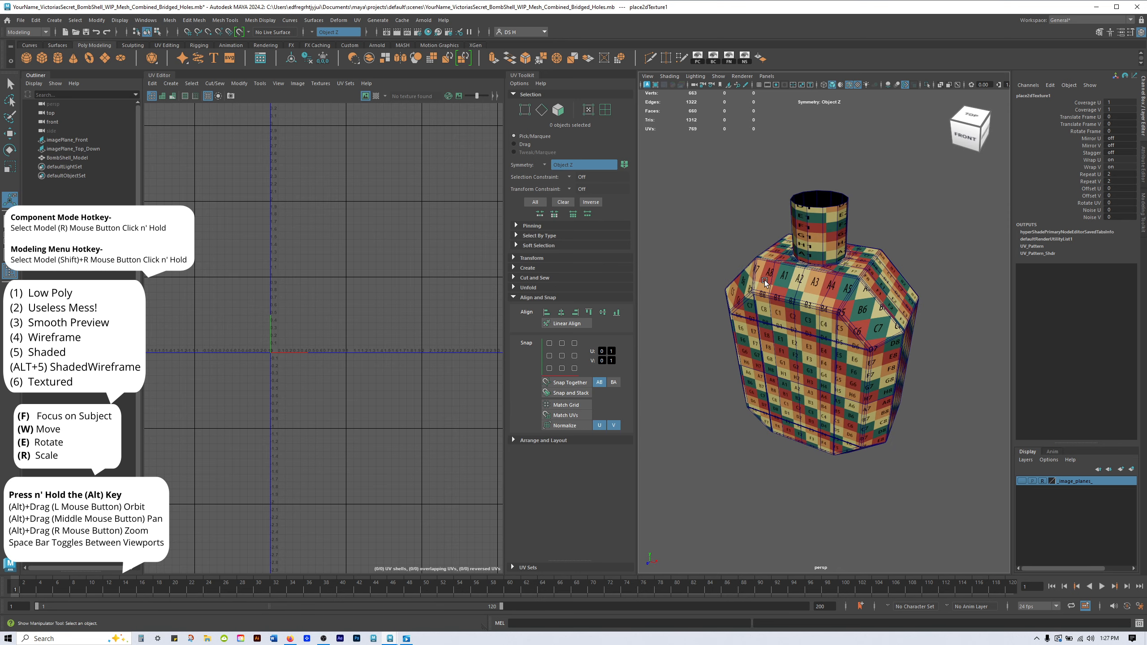
{"action": "left_click", "coordinate": [829, 308]}
{"action": "scroll", "coordinate": [465, 363], "scroll_direction": "up", "scroll_amount": 5}
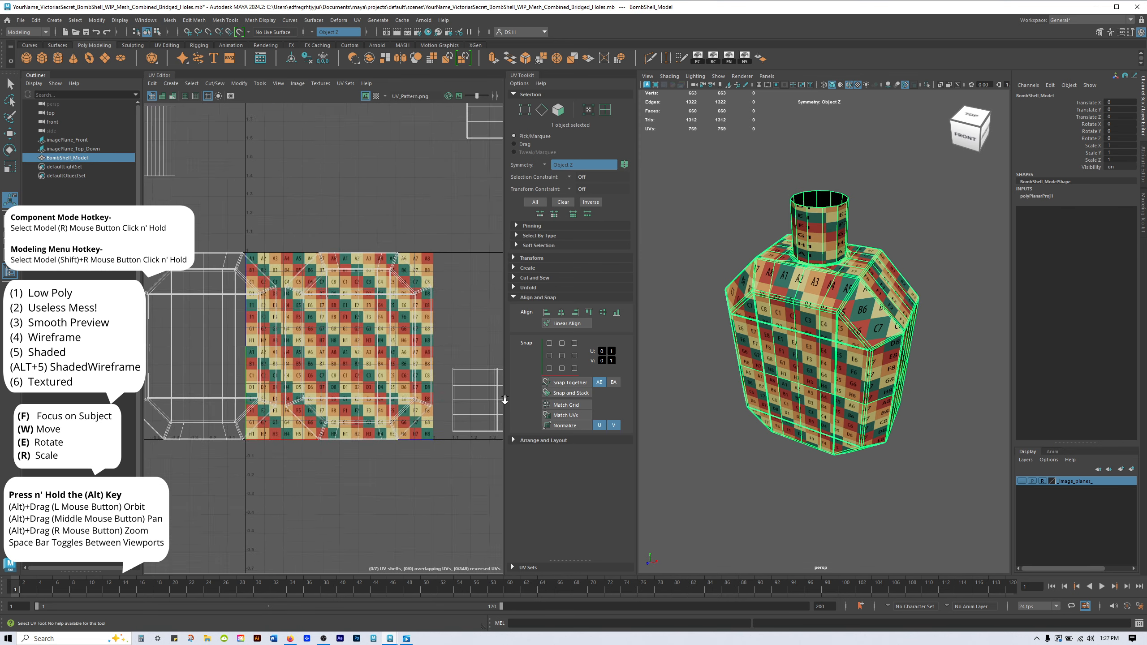
{"action": "middle_click_drag", "start_coordinate": [328, 335], "coordinate": [313, 311], "text": "alt"}
Toggle the UV_Pattern.png image in the UV Editor off and on to compare it with the UV shells.
{"action": "left_click", "coordinate": [366, 96]}
{"action": "left_click", "coordinate": [365, 97]}
{"action": "left_click", "coordinate": [366, 96]}
{"action": "left_click", "coordinate": [365, 96]}
{"action": "left_click", "coordinate": [366, 96]}
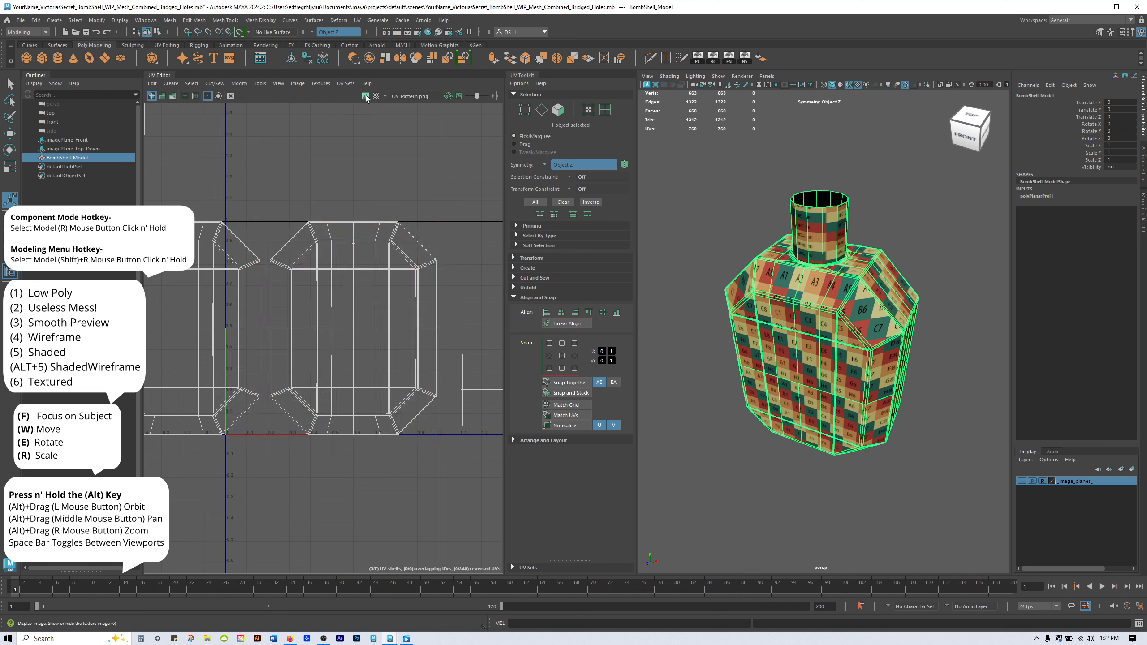
{"action": "left_click", "coordinate": [366, 96]}
{"action": "left_click", "coordinate": [366, 97]}
{"action": "left_click", "coordinate": [365, 96]}
{"action": "left_click", "coordinate": [366, 96]}
{"action": "left_click", "coordinate": [366, 96]}
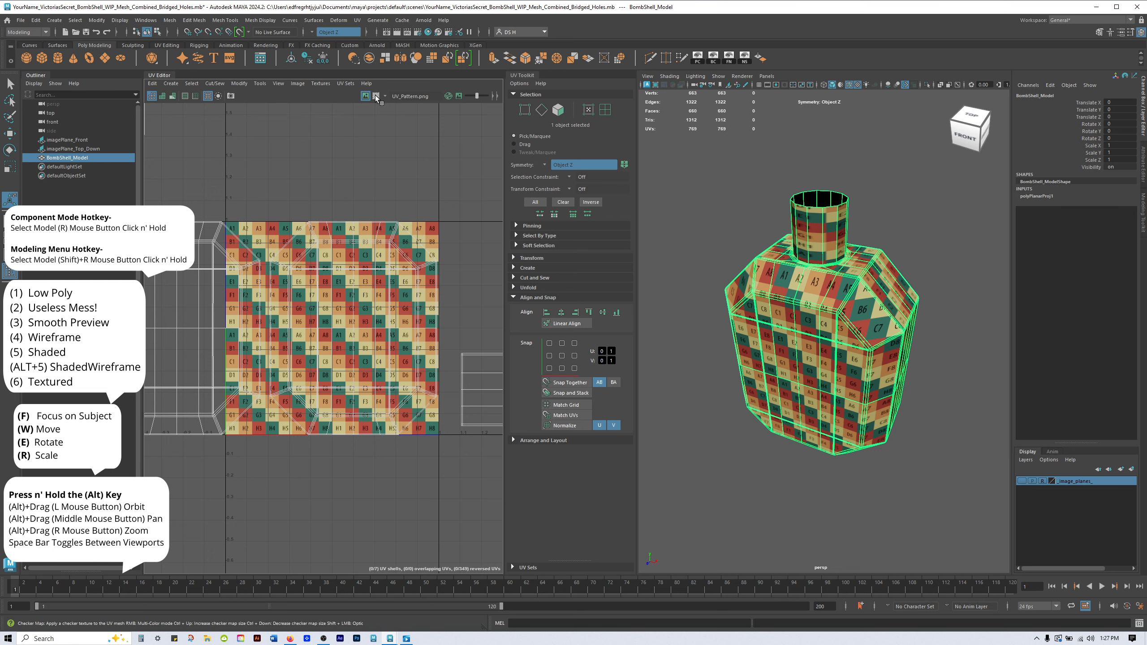
{"action": "left_click", "coordinate": [365, 96]}
{"action": "left_click", "coordinate": [366, 96]}
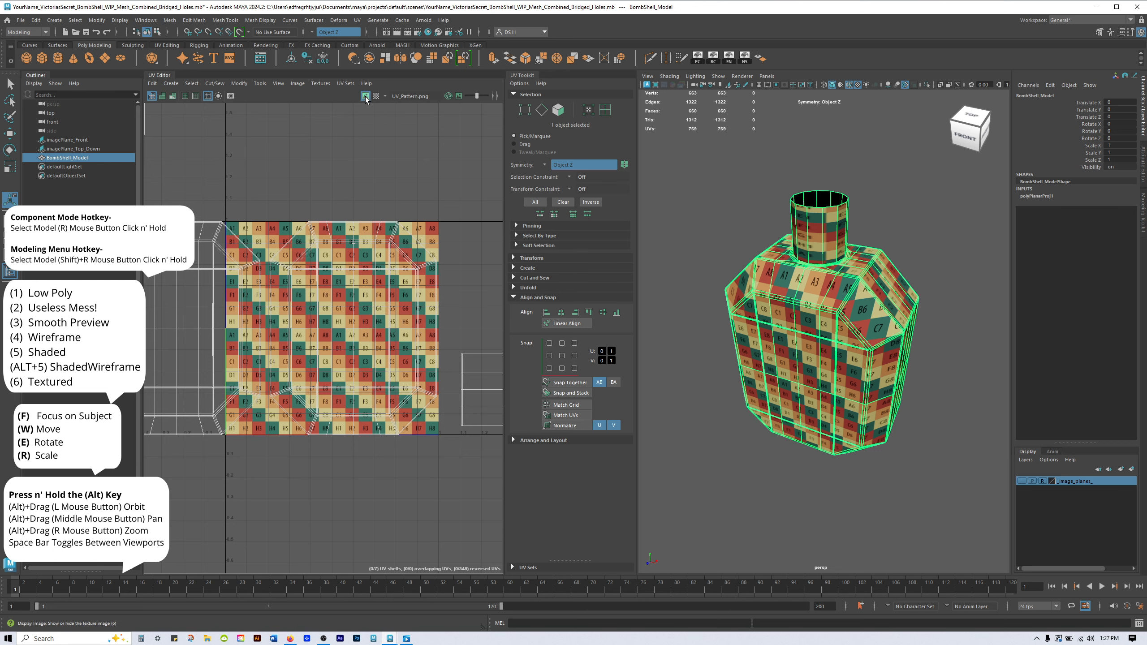
{"action": "middle_click_drag", "start_coordinate": [341, 145], "coordinate": [465, 183], "text": "alt"}
{"action": "right_click_drag", "start_coordinate": [465, 183], "coordinate": [376, 193], "text": "alt"}
{"action": "middle_click_drag", "start_coordinate": [376, 192], "coordinate": [311, 200], "text": "alt"}
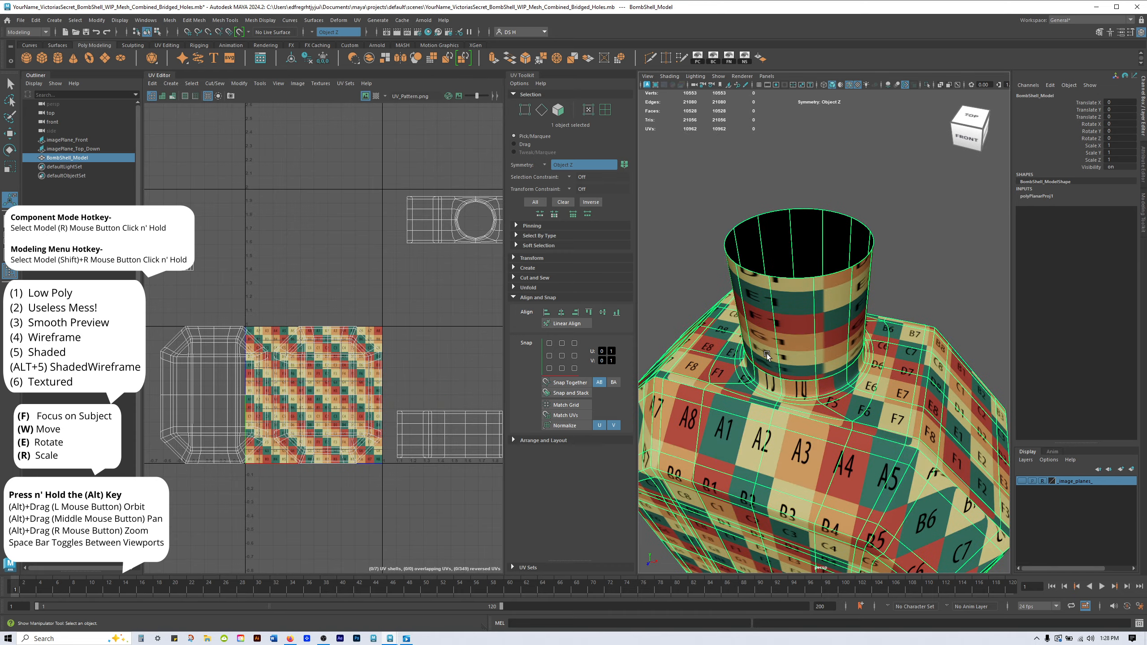
Collapse the UV Editor and the UV Toolkit to enlarge the viewport, and bring the whole bottle into view.
{"action": "left_click_drag", "start_coordinate": [766, 355], "coordinate": [877, 329], "text": "alt"}
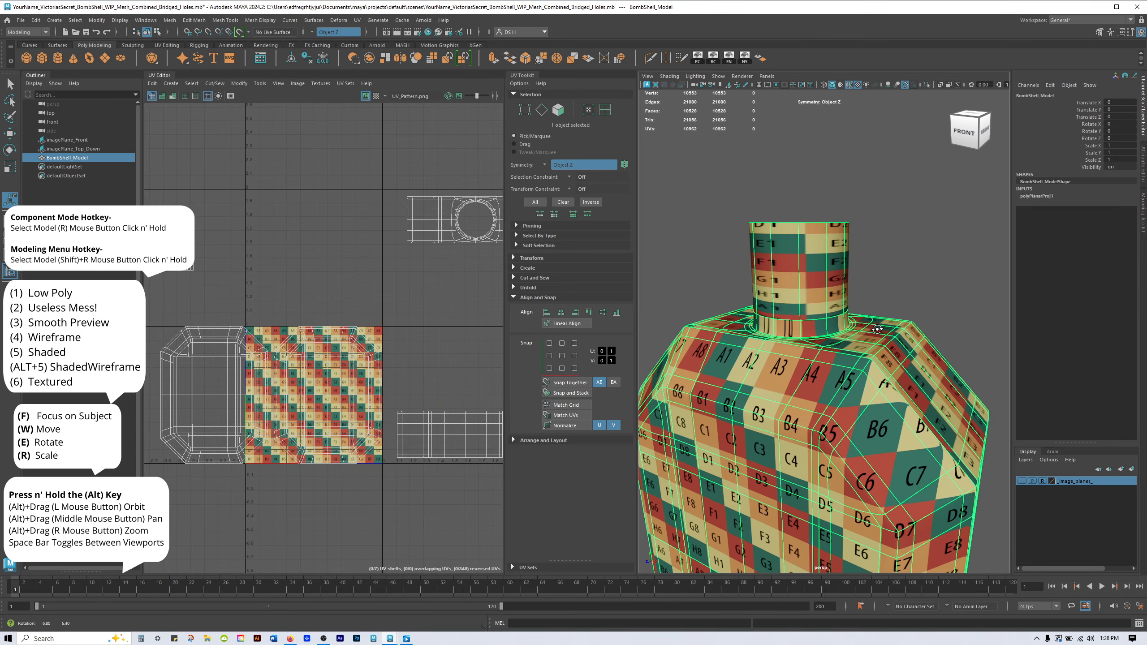
{"action": "left_click", "coordinate": [155, 76]}
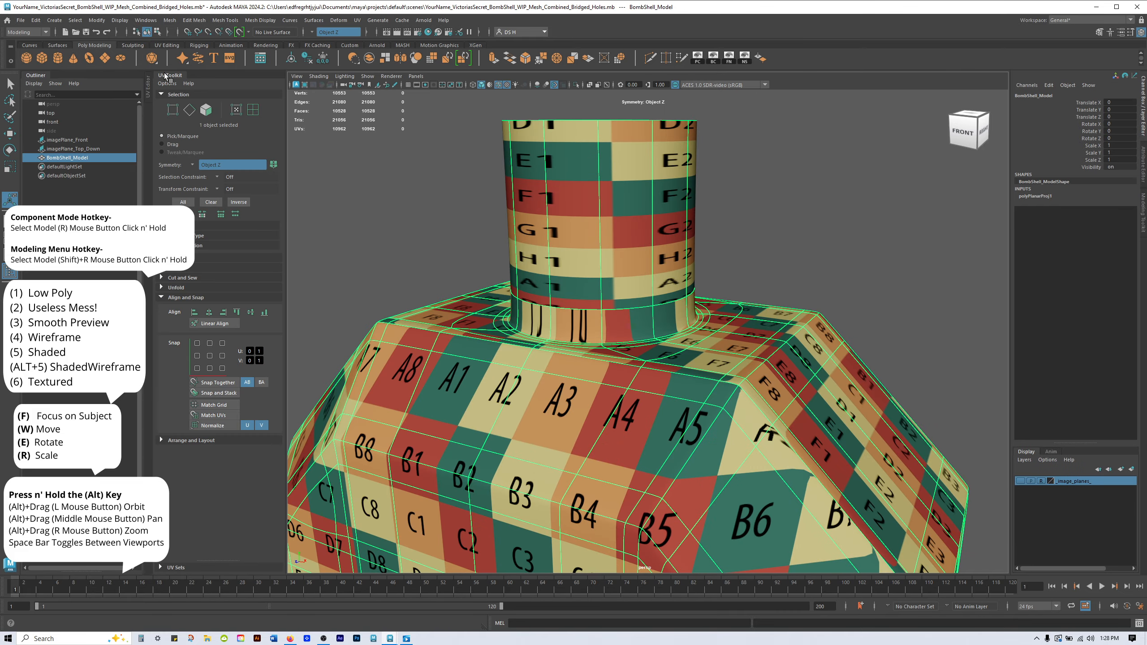
{"action": "left_click", "coordinate": [165, 76]}
{"action": "scroll", "coordinate": [691, 252], "scroll_direction": "down", "scroll_amount": 6}
{"action": "left_click_drag", "start_coordinate": [691, 253], "coordinate": [698, 344], "text": "alt"}
{"action": "middle_click_drag", "start_coordinate": [697, 344], "coordinate": [701, 241], "text": "alt"}
{"action": "right_click_drag", "start_coordinate": [702, 241], "coordinate": [675, 262], "text": "alt"}
{"action": "middle_click_drag", "start_coordinate": [675, 262], "coordinate": [681, 263], "text": "alt"}
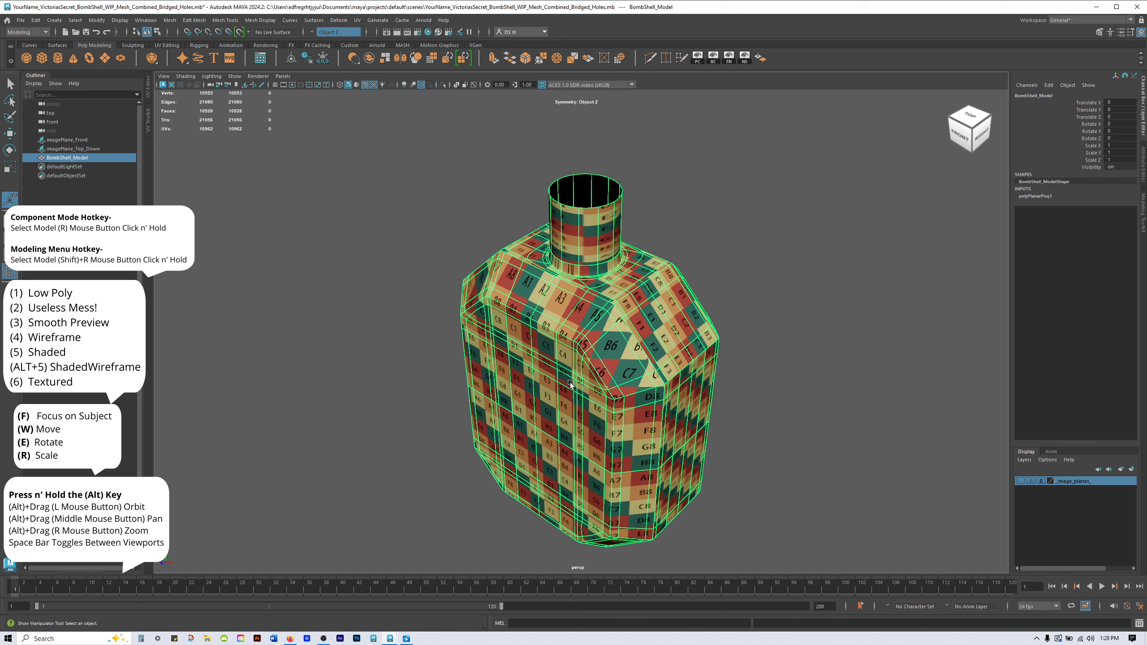
Switch the viewport to shaded display without textures and activate the Move tool on the bottle.
{"action": "key", "text": "5"}
{"action": "mouse_move", "coordinate": [785, 331]}
{"action": "left_mouse_down", "text": "alt"}
{"action": "mouse_move", "coordinate": [722, 293]}
{"action": "mouse_move", "coordinate": [743, 251]}
{"action": "left_mouse_up", "text": "alt"}
{"action": "middle_click_drag", "start_coordinate": [743, 251], "coordinate": [776, 242], "text": "alt"}
{"action": "left_click_drag", "start_coordinate": [776, 243], "coordinate": [760, 259], "text": "alt"}
{"action": "right_click_drag", "start_coordinate": [760, 259], "coordinate": [778, 271], "text": "alt"}
{"action": "middle_click_drag", "start_coordinate": [777, 270], "coordinate": [701, 280], "text": "alt"}
{"action": "key", "text": "w"}
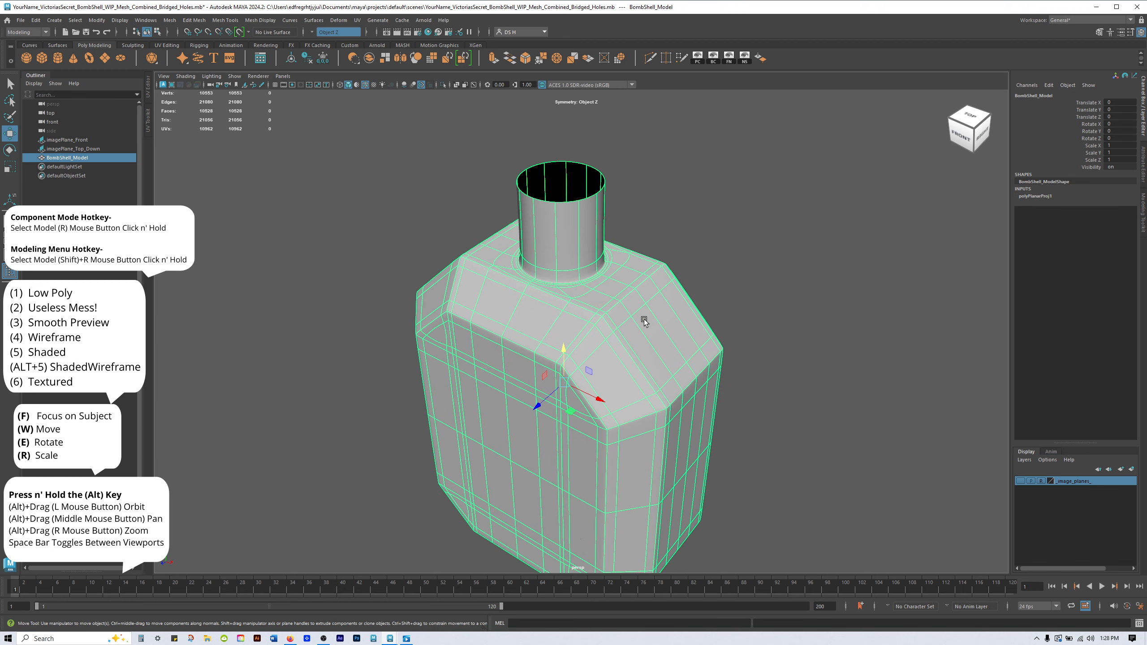
{"action": "key", "text": "ctrl+s"}
Examine the open neck and the bottle body, comparing the low-poly display with the smooth preview.
{"action": "middle_click_drag", "start_coordinate": [622, 247], "coordinate": [622, 307], "text": "alt"}
{"action": "right_click_drag", "start_coordinate": [622, 307], "coordinate": [736, 309], "text": "alt"}
{"action": "left_click_drag", "start_coordinate": [736, 309], "coordinate": [748, 330], "text": "alt"}
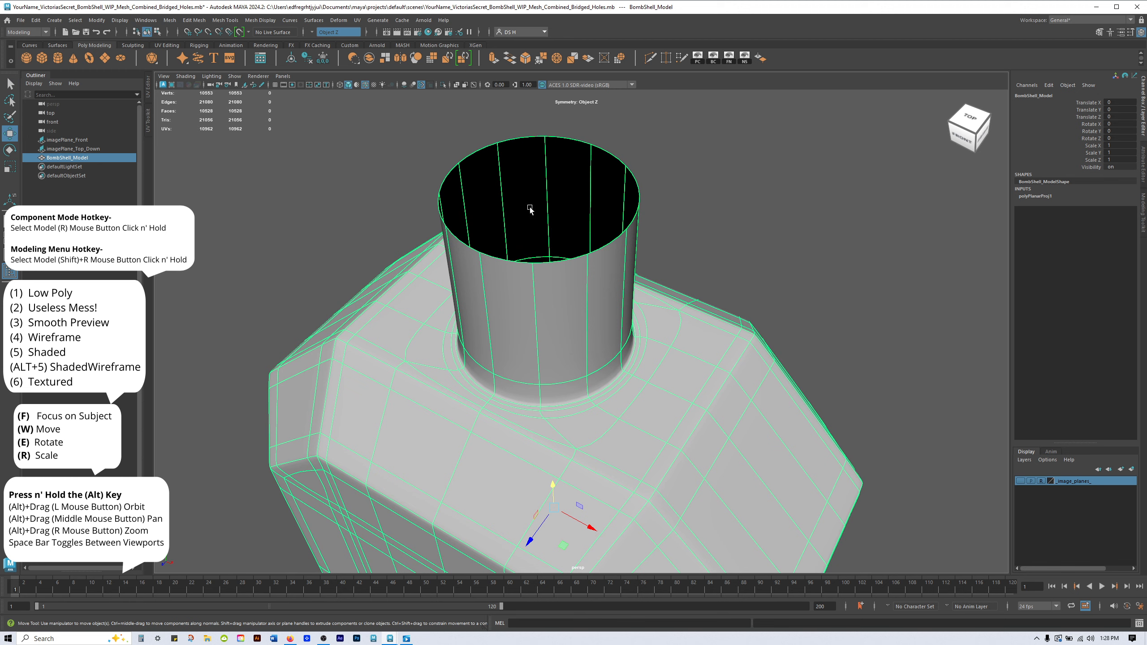
{"action": "left_click_drag", "start_coordinate": [675, 233], "coordinate": [691, 249], "text": "alt"}
{"action": "right_click_drag", "start_coordinate": [691, 249], "coordinate": [740, 267], "text": "alt"}
{"action": "key", "text": "1"}
{"action": "left_click_drag", "start_coordinate": [741, 268], "coordinate": [715, 246], "text": "alt"}
{"action": "key", "text": "3"}
{"action": "middle_click_drag", "start_coordinate": [716, 247], "coordinate": [683, 303], "text": "alt"}
{"action": "right_click_drag", "start_coordinate": [819, 289], "coordinate": [673, 312], "text": "alt"}
{"action": "middle_click_drag", "start_coordinate": [672, 312], "coordinate": [673, 231], "text": "alt"}
{"action": "scroll", "coordinate": [688, 279], "scroll_direction": "down", "scroll_amount": 3}
{"action": "left_click_drag", "start_coordinate": [673, 230], "coordinate": [666, 219], "text": "alt"}
{"action": "middle_click_drag", "start_coordinate": [667, 218], "coordinate": [657, 219], "text": "alt"}
{"action": "left_click_drag", "start_coordinate": [658, 219], "coordinate": [666, 240], "text": "alt"}
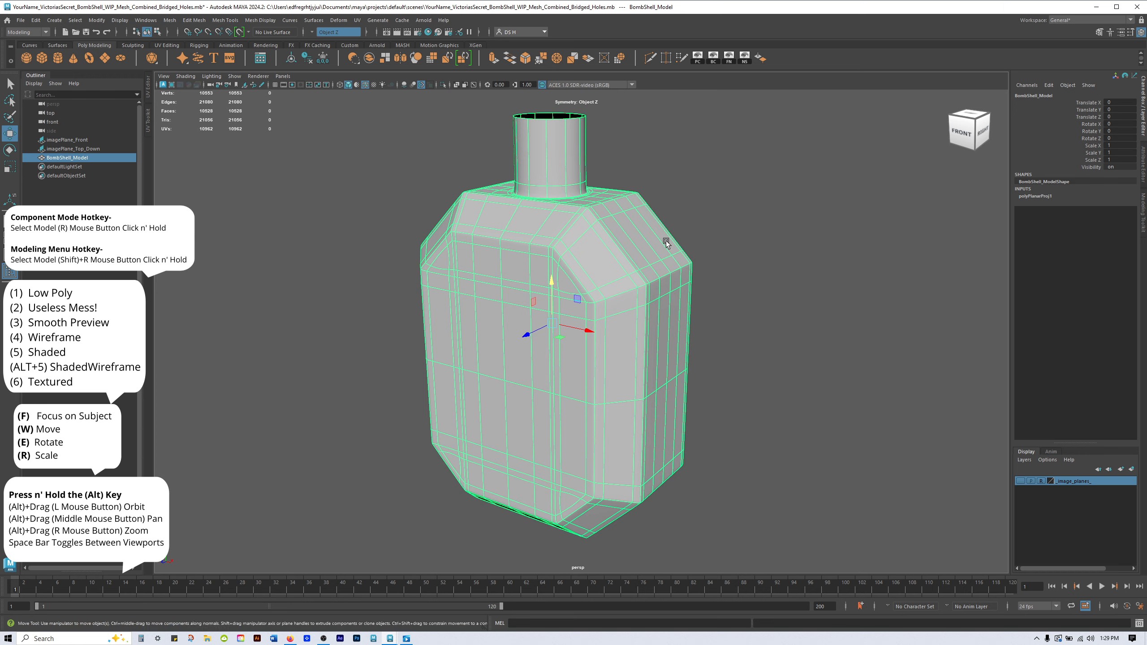
Turn off symmetry for modeling.
{"action": "left_click", "coordinate": [311, 32]}
{"action": "left_click", "coordinate": [312, 33]}
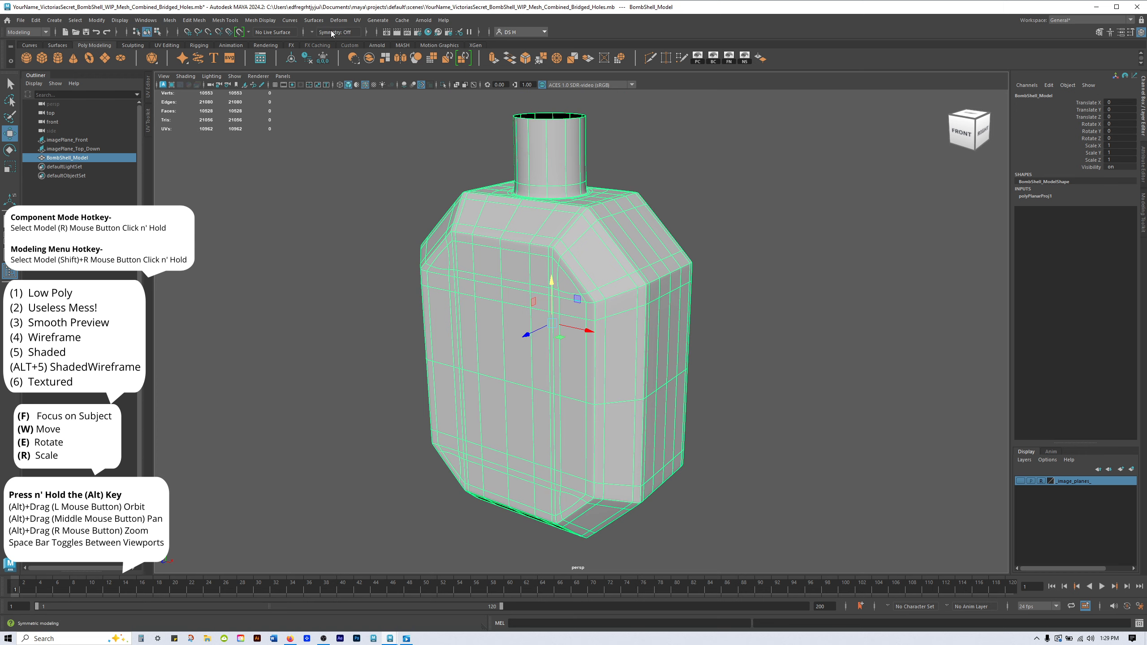
{"action": "left_click_drag", "start_coordinate": [650, 217], "coordinate": [762, 145], "text": "alt"}
Switch the bottle to face selection and low-poly display, and select all of its faces.
{"action": "right_click", "coordinate": [761, 145]}
{"action": "right_click_drag", "start_coordinate": [762, 146], "coordinate": [772, 169]}
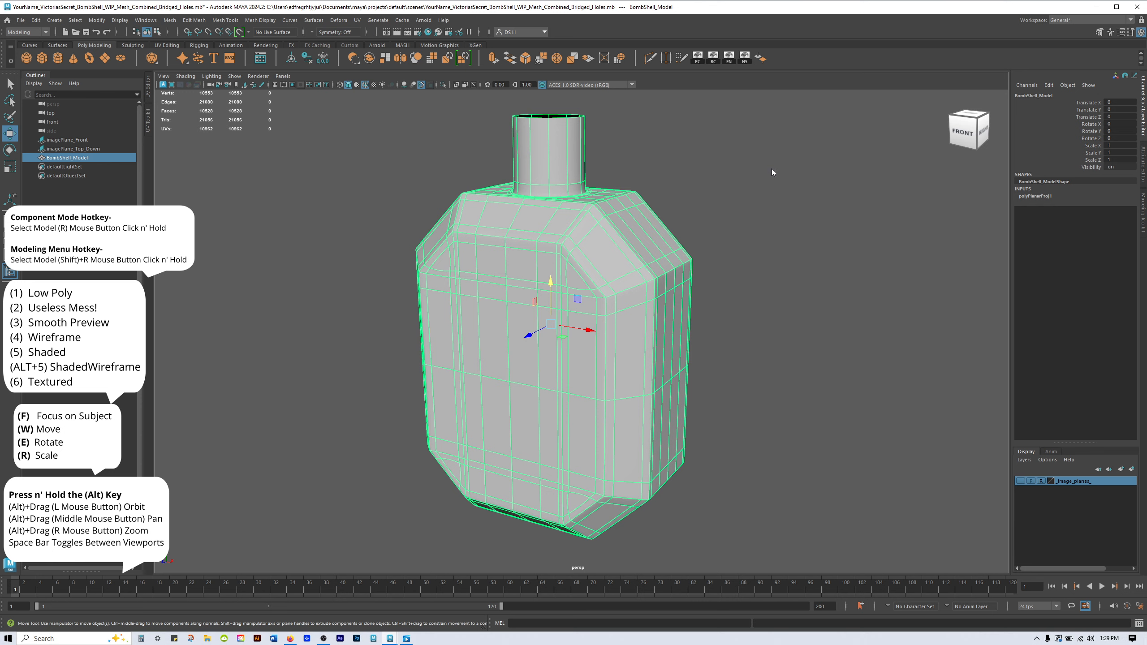
{"action": "scroll", "coordinate": [795, 240], "scroll_direction": "down", "scroll_amount": 3}
{"action": "scroll", "coordinate": [788, 249], "scroll_direction": "up", "scroll_amount": 2}
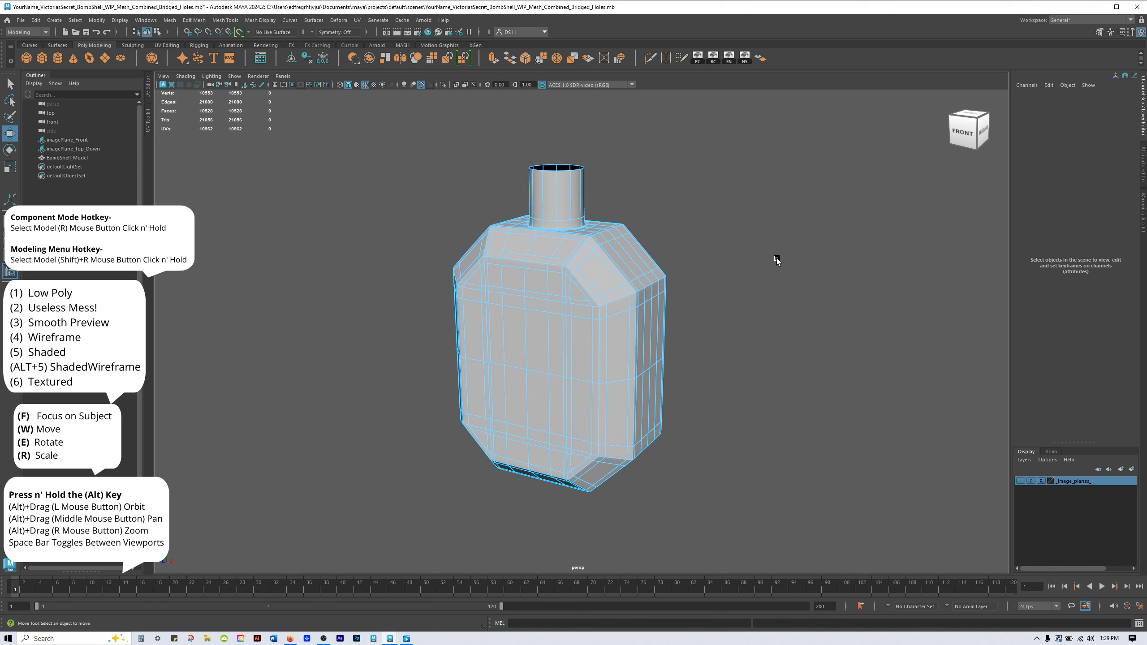
{"action": "key", "text": "1"}
{"action": "scroll", "coordinate": [467, 191], "scroll_direction": "down", "scroll_amount": 2}
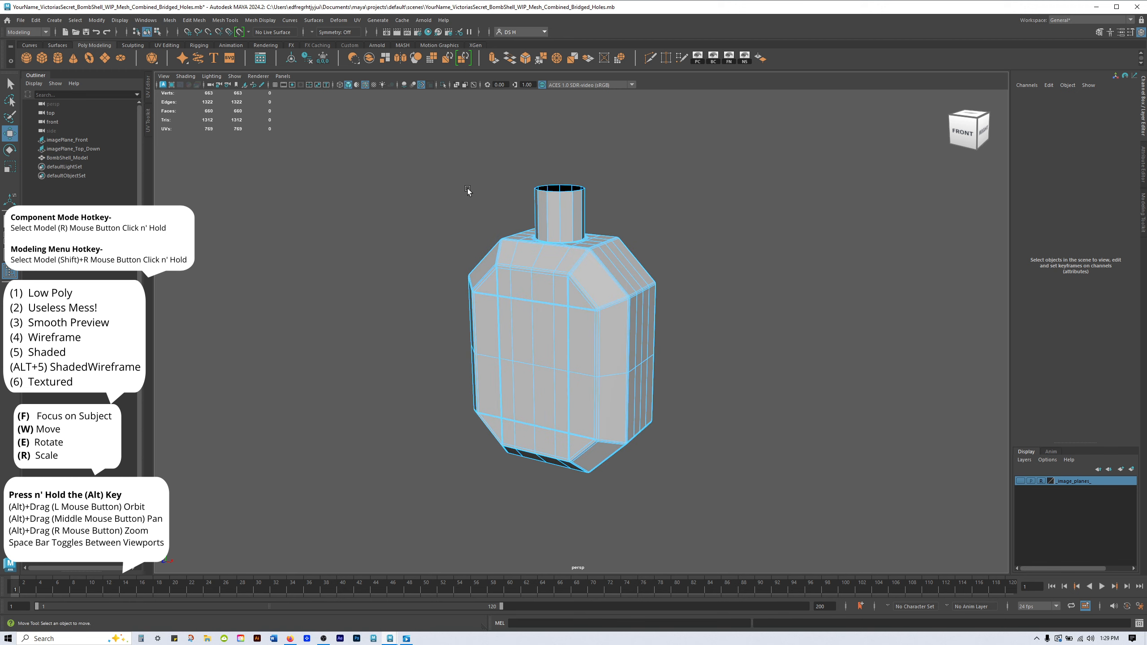
{"action": "left_click_drag", "start_coordinate": [416, 167], "coordinate": [944, 614]}
{"action": "mouse_move", "coordinate": [720, 311]}
{"action": "left_mouse_down", "text": "alt"}
{"action": "mouse_move", "coordinate": [714, 364]}
{"action": "mouse_move", "coordinate": [715, 296]}
{"action": "mouse_move", "coordinate": [702, 312]}
{"action": "left_mouse_up", "text": "alt"}
{"action": "scroll", "coordinate": [696, 316], "scroll_direction": "up", "scroll_amount": 4}
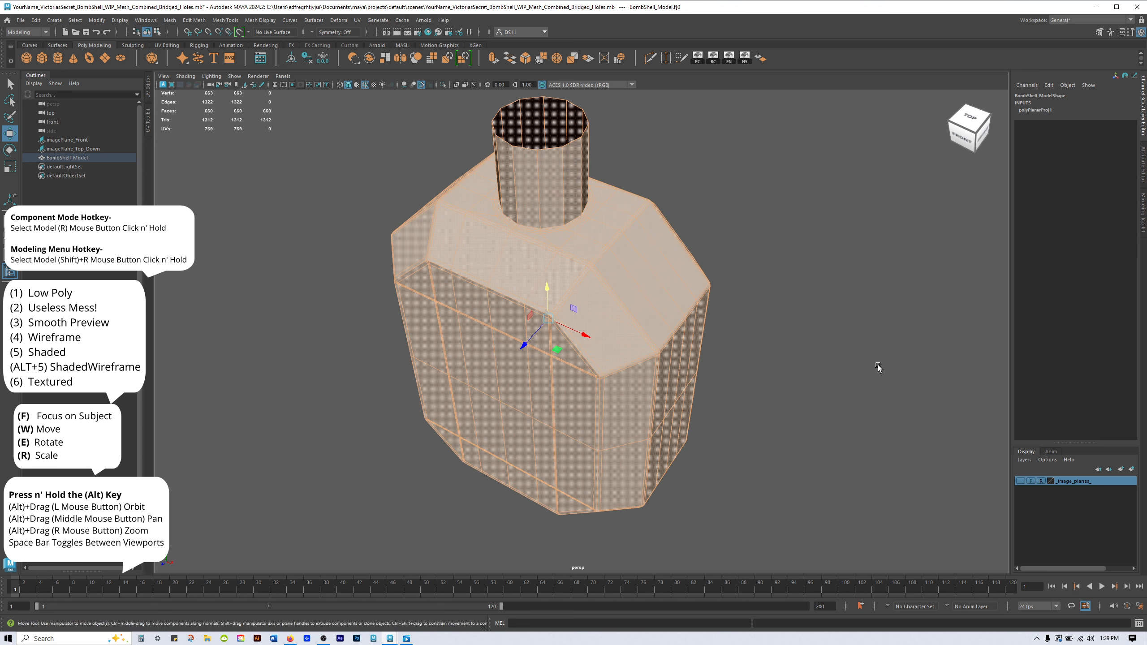
Extrude all selected faces of the bottle with a Thickness of -0.13 to give the walls depth.
{"action": "scroll", "coordinate": [682, 324], "scroll_direction": "up", "scroll_amount": 2}
{"action": "right_click", "coordinate": [797, 197], "text": "shift"}
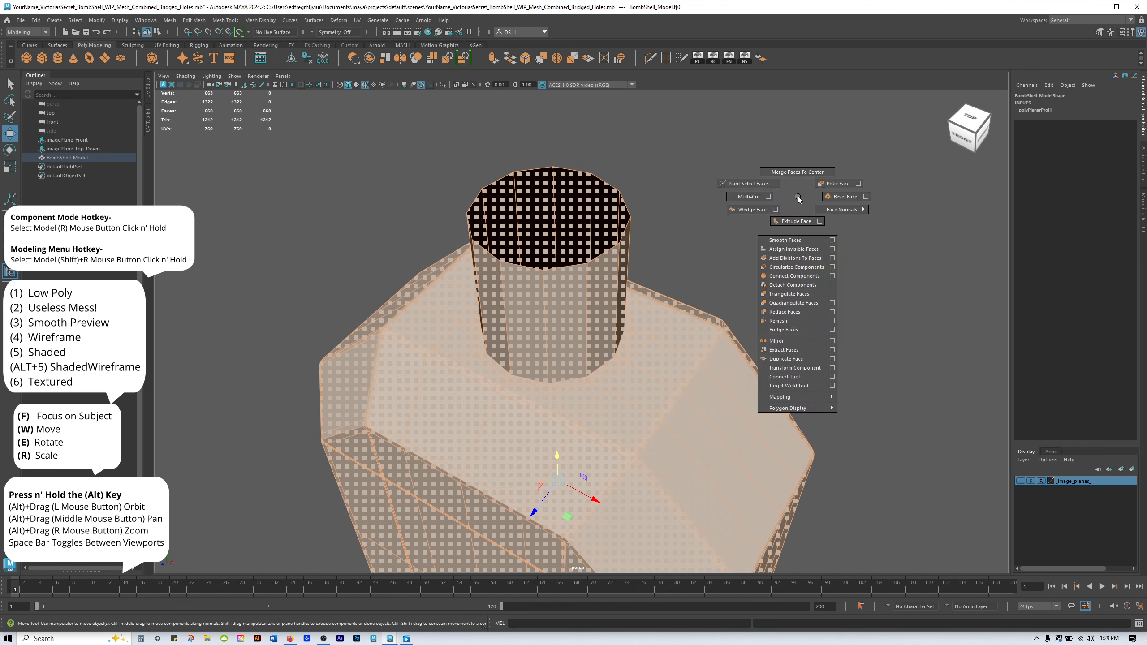
{"action": "left_click", "coordinate": [798, 222]}
{"action": "left_click_drag", "start_coordinate": [809, 311], "coordinate": [832, 327], "text": "alt"}
{"action": "right_click_drag", "start_coordinate": [833, 327], "coordinate": [842, 336], "text": "alt"}
{"action": "mouse_move", "coordinate": [842, 336]}
{"action": "middle_mouse_down", "text": "alt"}
{"action": "mouse_move", "coordinate": [847, 367]}
{"action": "mouse_move", "coordinate": [852, 346]}
{"action": "middle_mouse_up", "text": "alt"}
{"action": "right_click_drag", "start_coordinate": [821, 341], "coordinate": [853, 349], "text": "alt"}
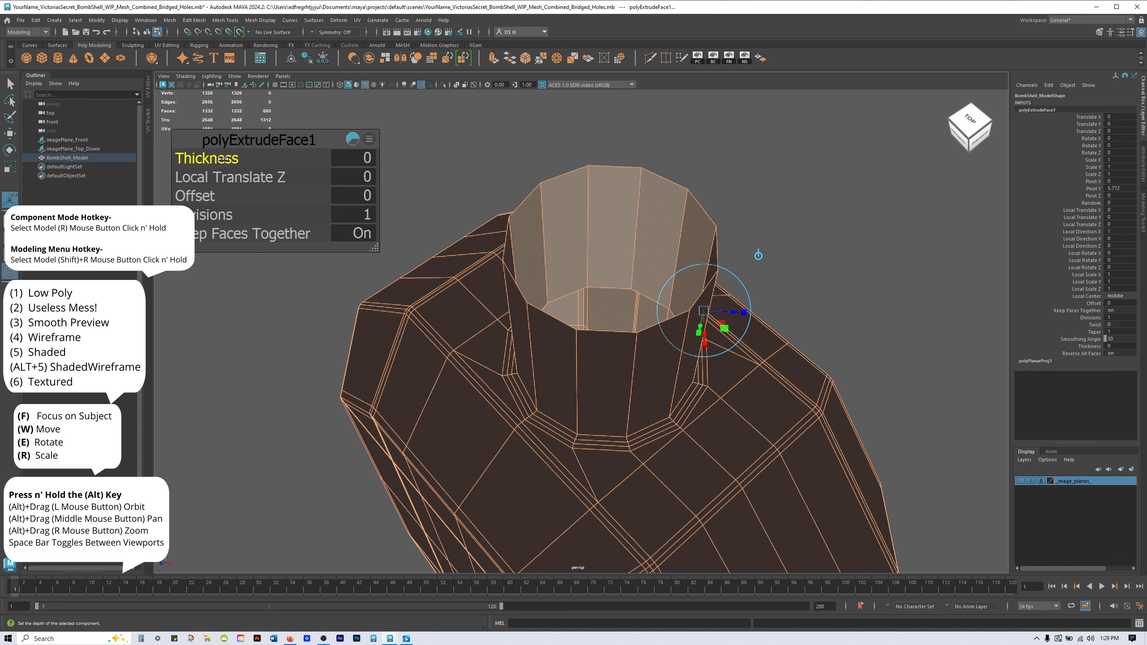
{"action": "left_click_drag", "start_coordinate": [630, 402], "coordinate": [634, 359], "text": "alt"}
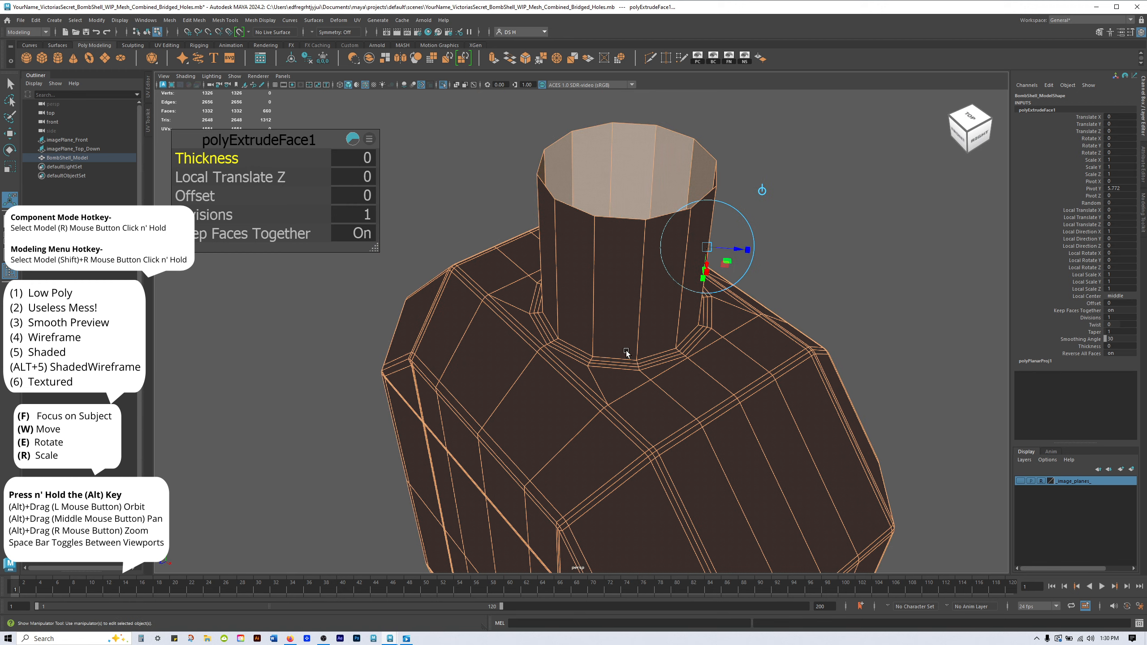
{"action": "middle_click_drag", "start_coordinate": [633, 359], "coordinate": [551, 386], "text": "alt"}
{"action": "middle_click_drag", "start_coordinate": [548, 299], "coordinate": [625, 283], "text": "alt"}
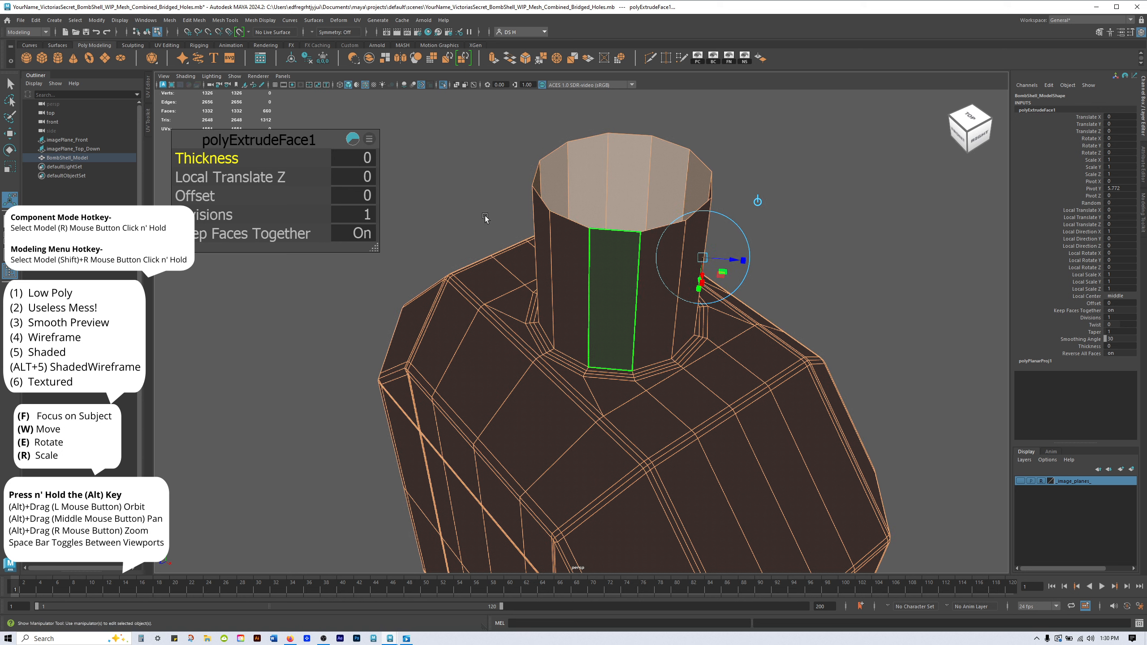
{"action": "left_click_drag", "start_coordinate": [291, 133], "coordinate": [310, 161]}
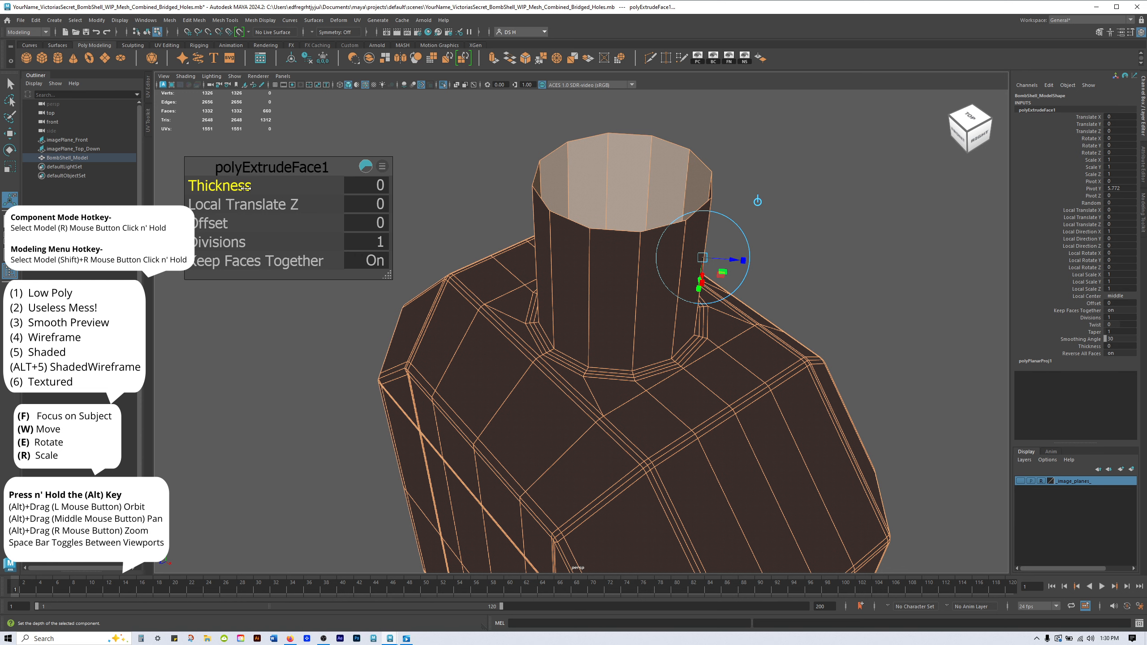
{"action": "left_click_drag", "start_coordinate": [240, 185], "coordinate": [234, 186]}
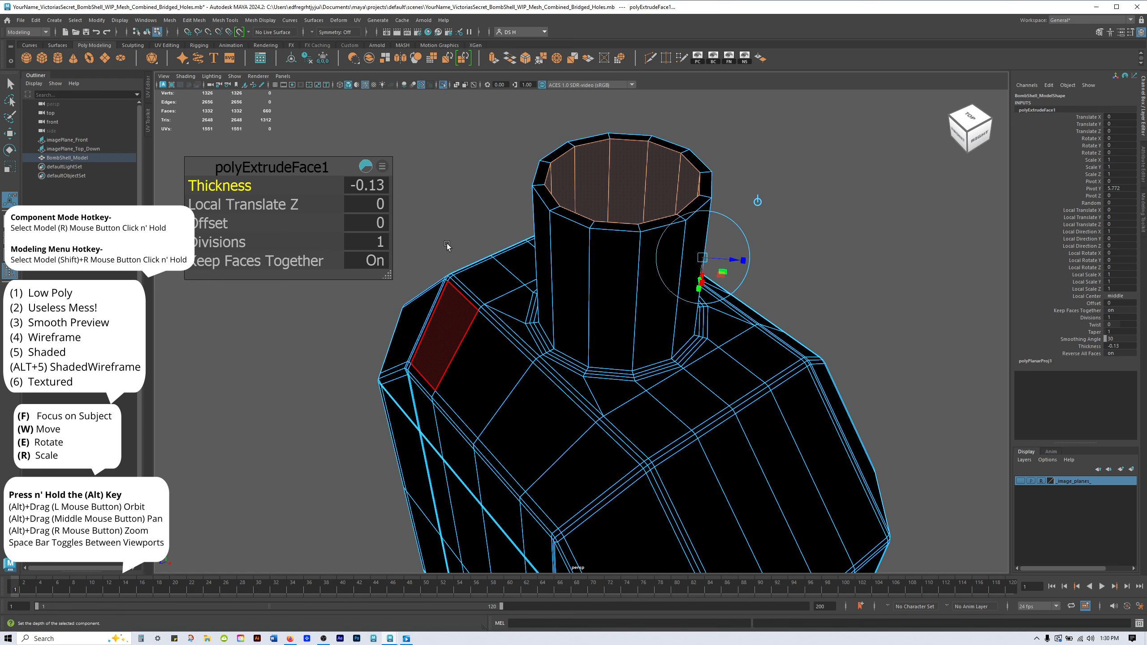
Examine the extruded wall thickness around the neck rim and inside the bottle, with the Move tool replacing the extrude manipulator.
{"action": "left_click_drag", "start_coordinate": [446, 245], "coordinate": [483, 246], "text": "alt"}
{"action": "middle_click_drag", "start_coordinate": [483, 245], "coordinate": [479, 317], "text": "alt"}
{"action": "right_click_drag", "start_coordinate": [464, 306], "coordinate": [614, 345], "text": "alt"}
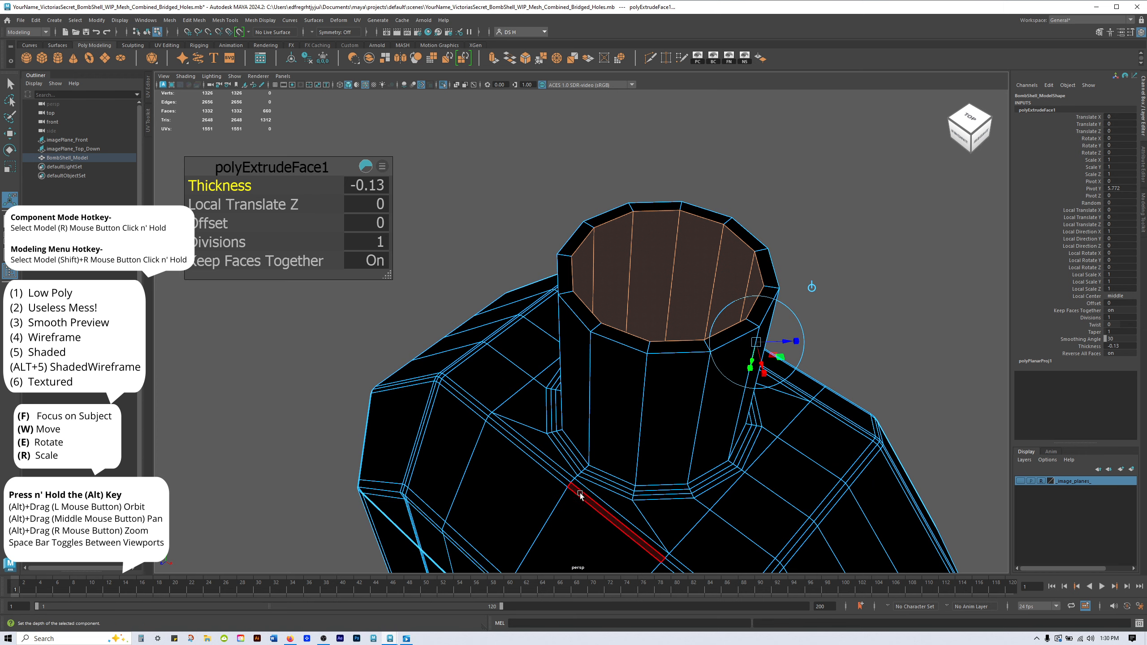
{"action": "left_click_drag", "start_coordinate": [627, 360], "coordinate": [686, 330], "text": "alt"}
{"action": "middle_click_drag", "start_coordinate": [853, 313], "coordinate": [882, 329], "text": "alt"}
{"action": "right_click_drag", "start_coordinate": [874, 339], "coordinate": [552, 332], "text": "alt"}
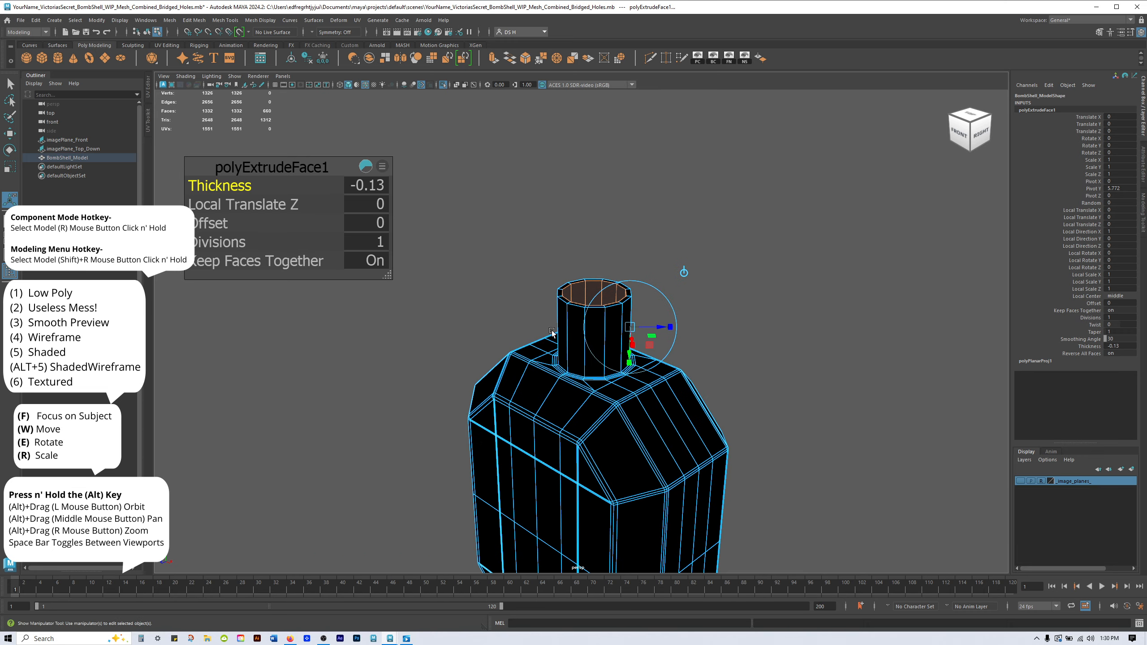
{"action": "left_click_drag", "start_coordinate": [551, 331], "coordinate": [391, 388], "text": "alt"}
{"action": "middle_click_drag", "start_coordinate": [303, 407], "coordinate": [354, 349], "text": "alt"}
{"action": "key", "text": "w"}
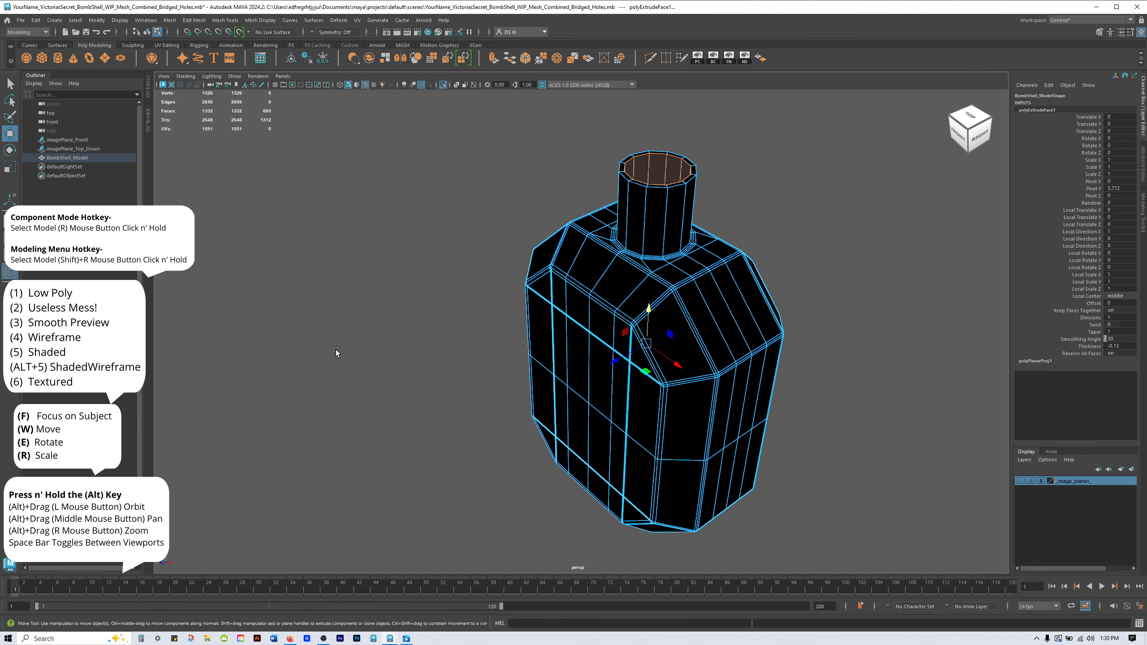
{"action": "left_click_drag", "start_coordinate": [427, 387], "coordinate": [513, 342], "text": "alt"}
{"action": "right_click_drag", "start_coordinate": [513, 342], "coordinate": [859, 449], "text": "alt"}
{"action": "left_click_drag", "start_coordinate": [650, 382], "coordinate": [637, 420], "text": "alt"}
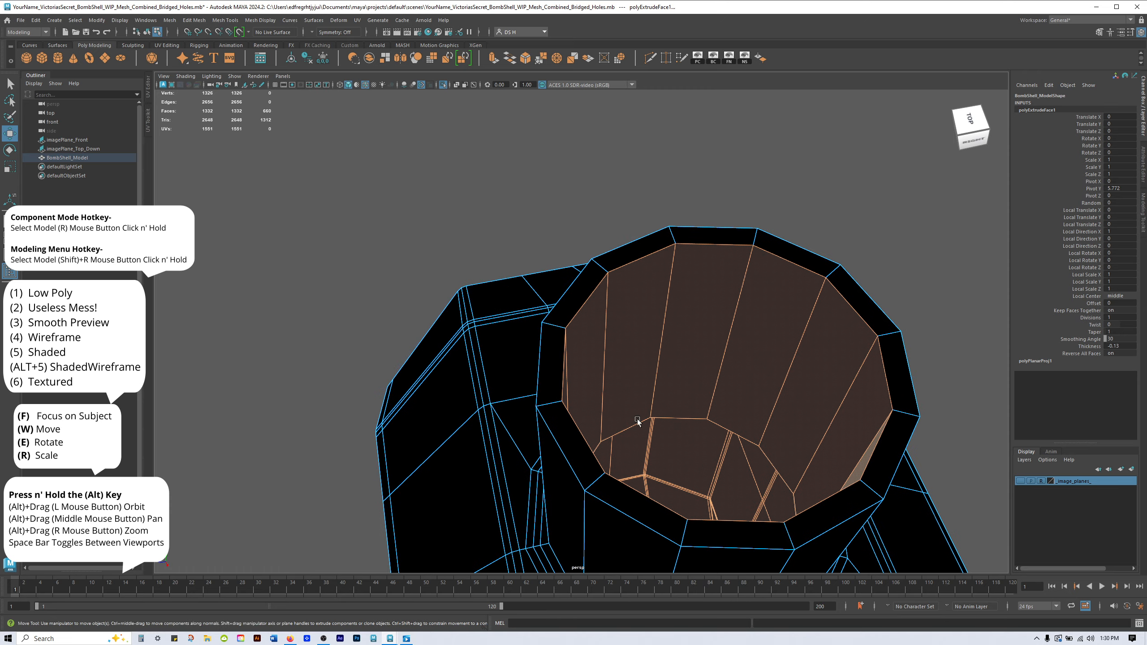
Examine the extruded bottle from the neck opening out to the full body.
{"action": "right_click_drag", "start_coordinate": [817, 362], "coordinate": [583, 436], "text": "alt"}
{"action": "left_click_drag", "start_coordinate": [582, 436], "coordinate": [580, 405], "text": "alt"}
{"action": "middle_click_drag", "start_coordinate": [556, 403], "coordinate": [542, 355], "text": "alt"}
{"action": "left_click_drag", "start_coordinate": [542, 354], "coordinate": [537, 374], "text": "alt"}
{"action": "right_click_drag", "start_coordinate": [537, 375], "coordinate": [458, 361], "text": "alt"}
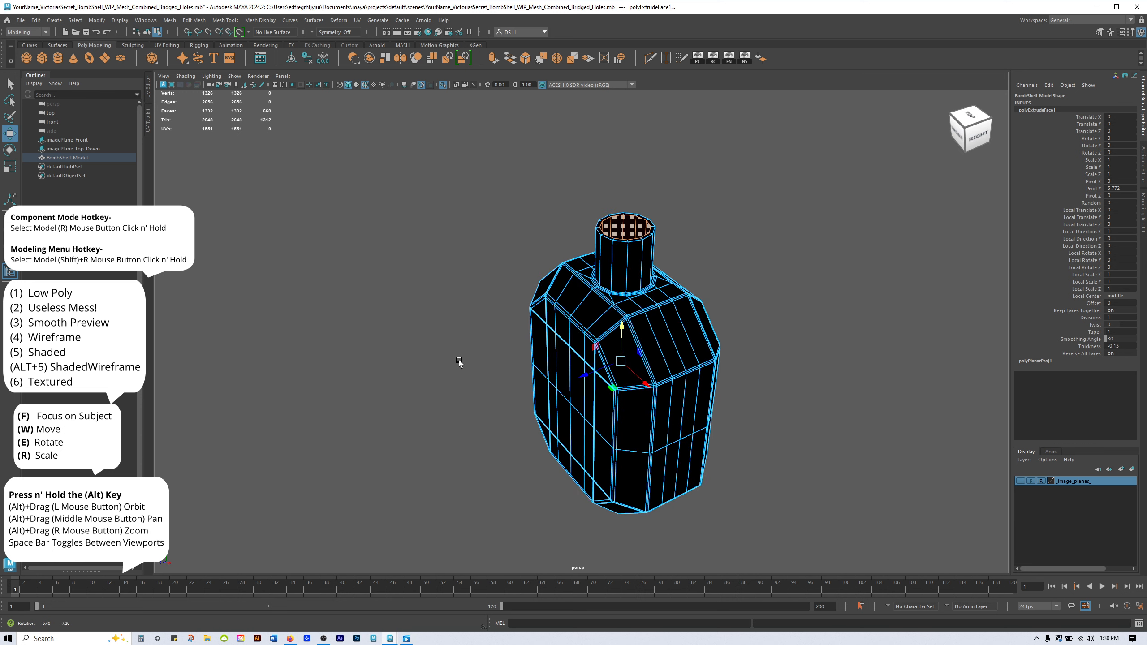
{"action": "middle_click_drag", "start_coordinate": [426, 391], "coordinate": [409, 373], "text": "alt"}
{"action": "left_click_drag", "start_coordinate": [409, 372], "coordinate": [428, 366], "text": "alt"}
{"action": "middle_click_drag", "start_coordinate": [422, 340], "coordinate": [416, 357], "text": "alt"}
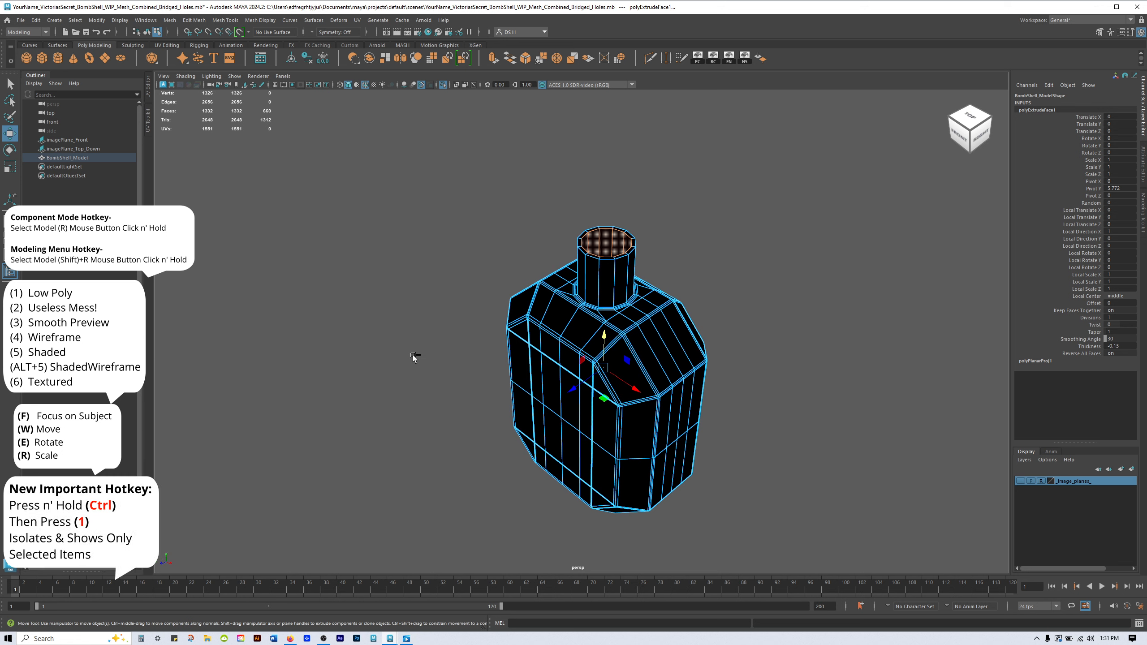
Isolate the selected faces to inspect the inner shell from several angles, and return to showing the whole bottle.
{"action": "key", "text": "ctrl+1"}
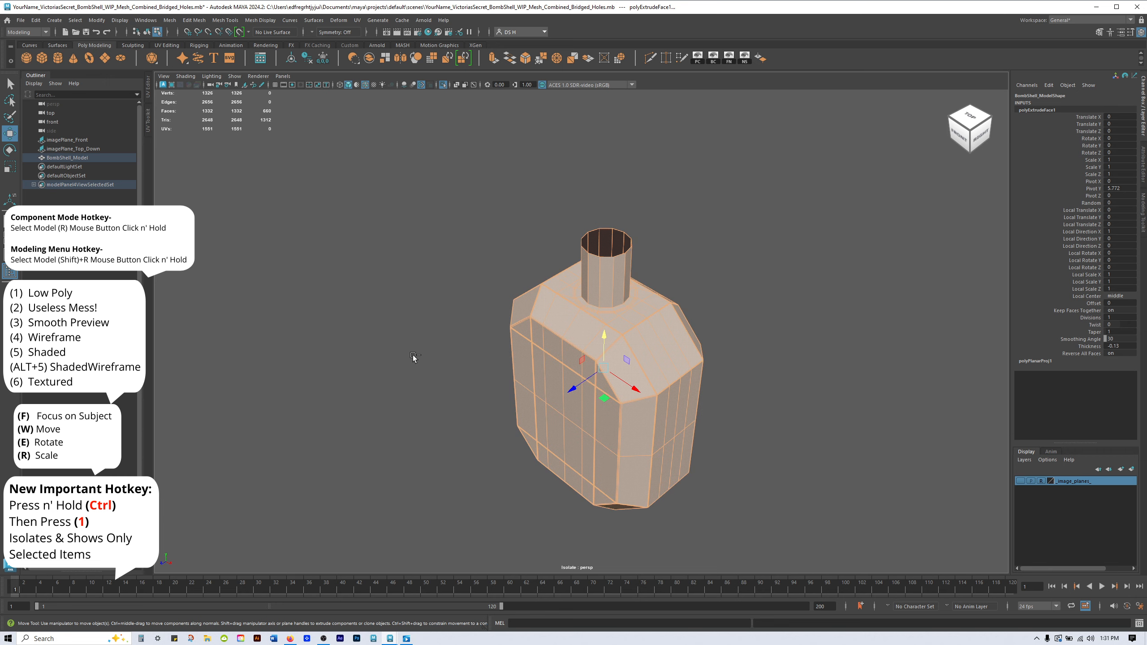
{"action": "mouse_move", "coordinate": [389, 359]}
{"action": "left_mouse_down", "text": "alt"}
{"action": "mouse_move", "coordinate": [396, 289]}
{"action": "mouse_move", "coordinate": [373, 333]}
{"action": "left_mouse_up", "text": "alt"}
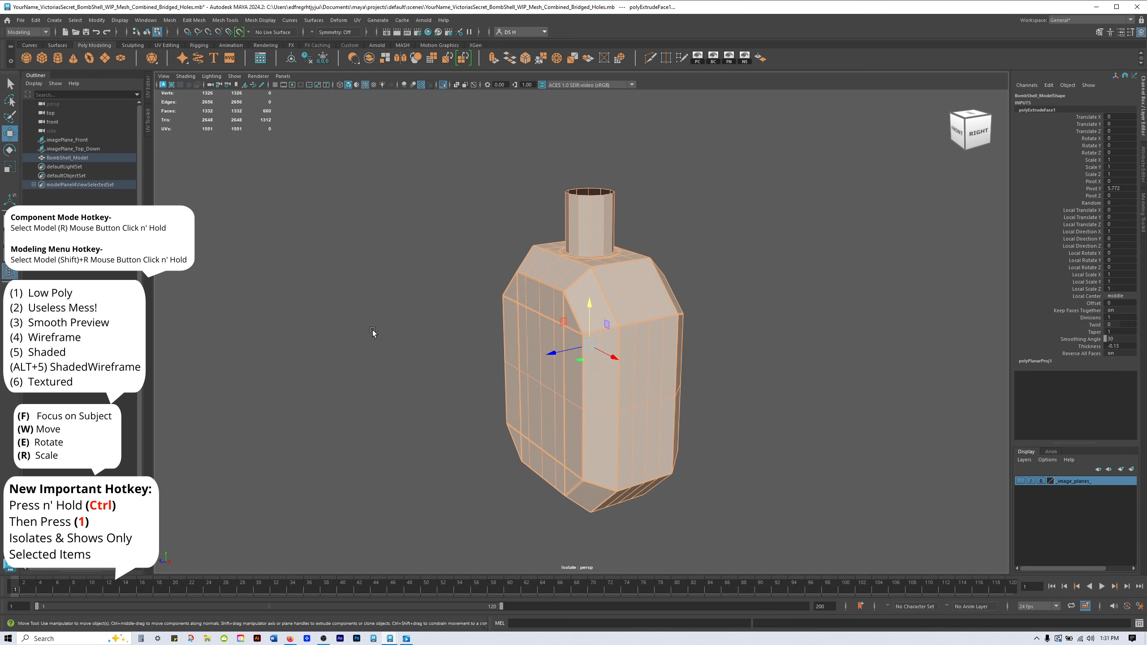
{"action": "middle_click_drag", "start_coordinate": [374, 332], "coordinate": [376, 375], "text": "alt"}
{"action": "right_click_drag", "start_coordinate": [376, 374], "coordinate": [777, 437], "text": "alt"}
{"action": "middle_click_drag", "start_coordinate": [571, 411], "coordinate": [573, 389], "text": "alt"}
{"action": "left_click_drag", "start_coordinate": [574, 388], "coordinate": [613, 354], "text": "alt"}
{"action": "scroll", "coordinate": [498, 359], "scroll_direction": "up", "scroll_amount": 8}
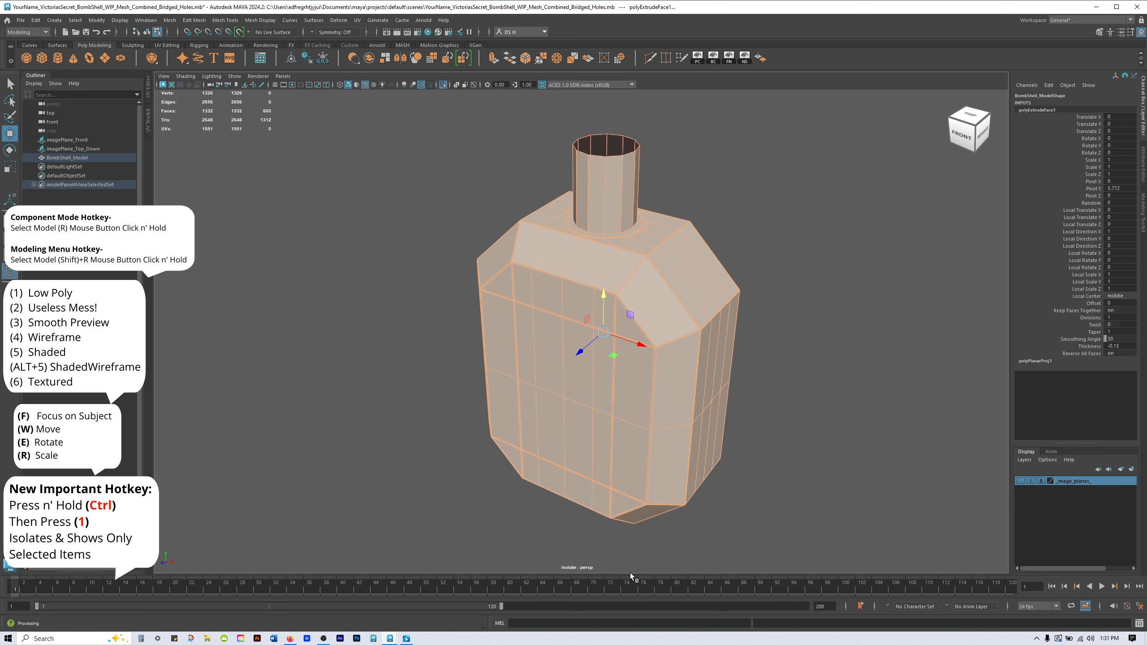
{"action": "key", "text": "ctrl+1"}
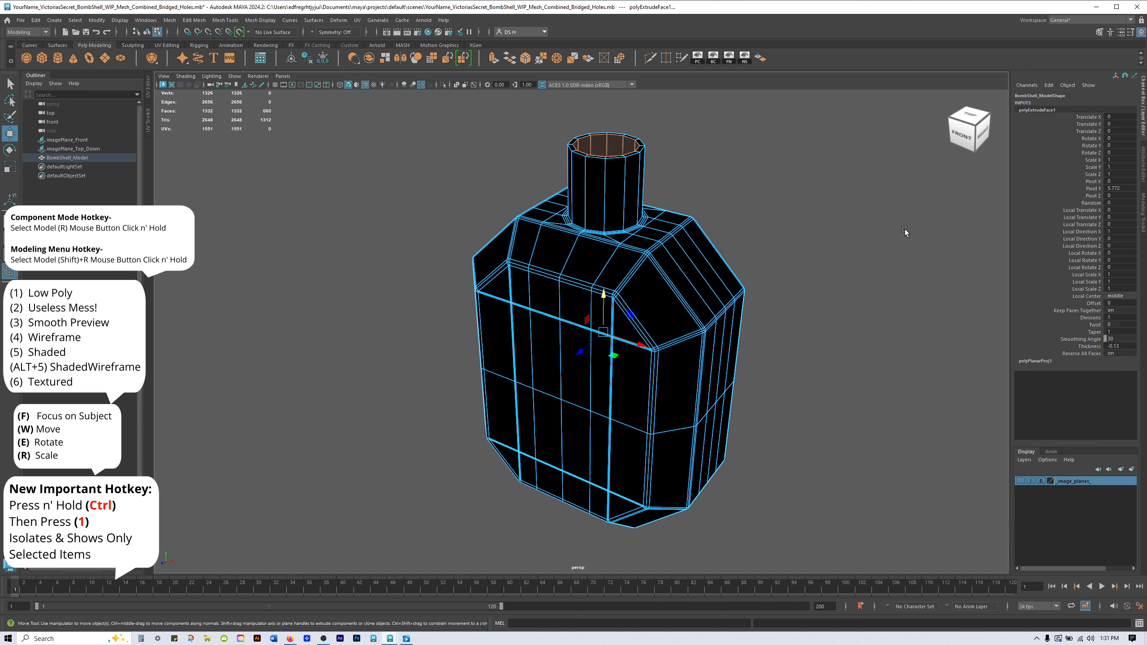
Clear the face selection and return the bottle to object mode with nothing selected.
{"action": "left_click", "coordinate": [905, 229]}
{"action": "left_click_drag", "start_coordinate": [872, 226], "coordinate": [734, 266], "text": "alt"}
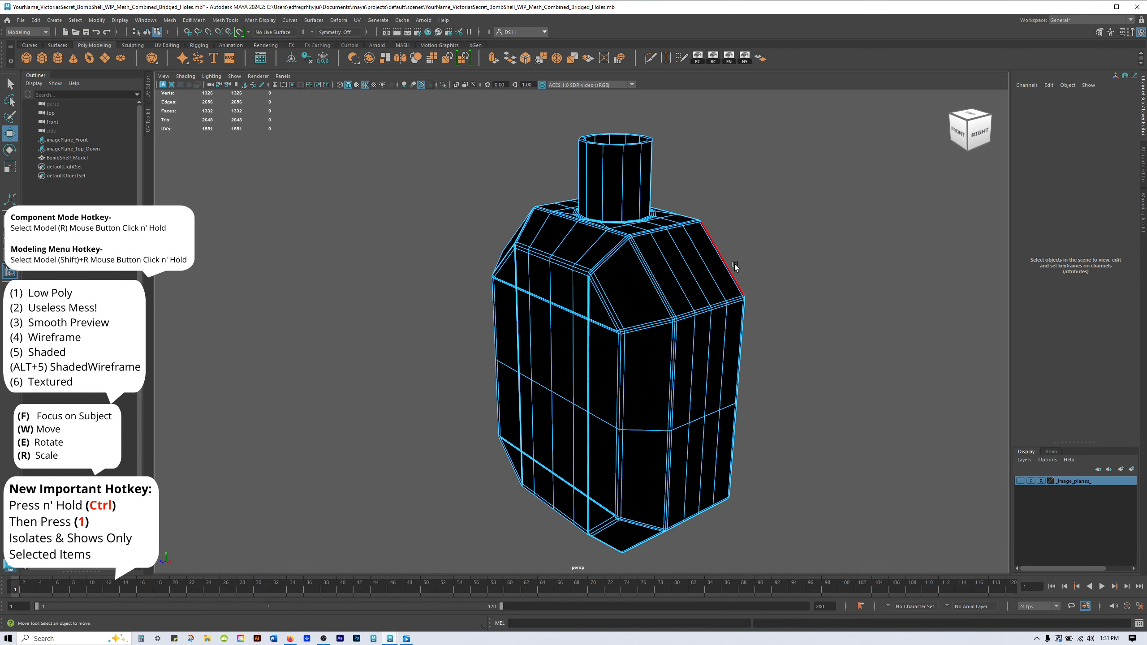
{"action": "right_click_drag", "start_coordinate": [641, 242], "coordinate": [826, 144]}
{"action": "left_click", "coordinate": [813, 201]}
{"action": "left_click_drag", "start_coordinate": [813, 201], "coordinate": [633, 248], "text": "alt"}
Save the scene as a new Maya Binary file named YourName_VictoriasSecret_BombShell_WIP_Both_Outside_n_Inside_Shells_Good.
{"action": "key", "text": "ctrl+shift+s"}
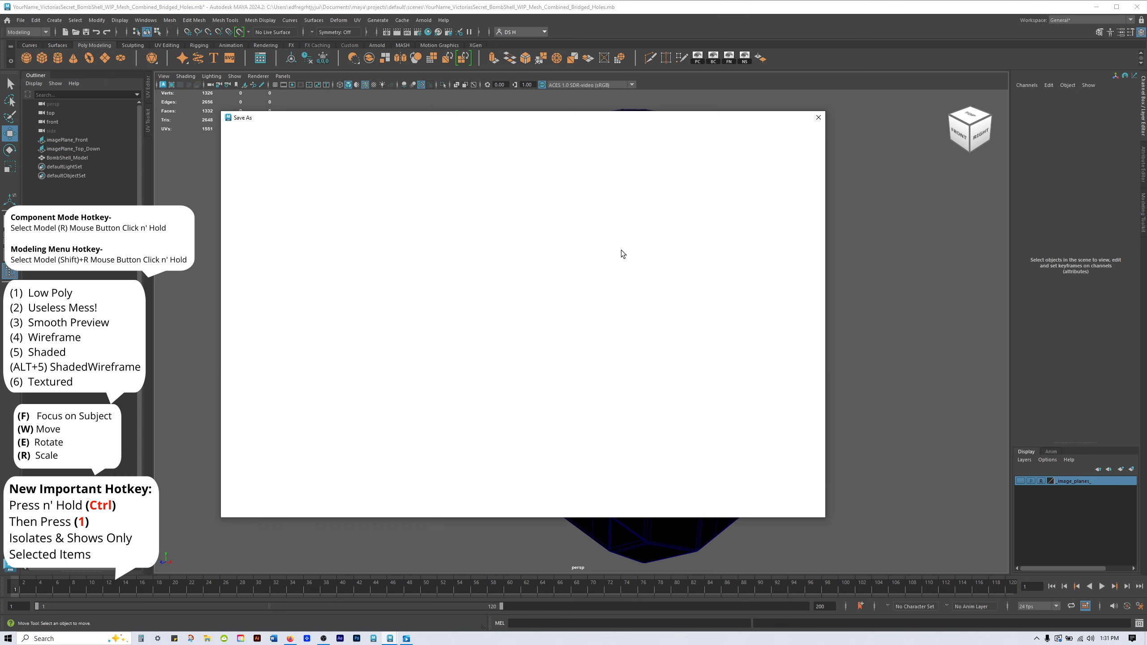
{"action": "left_click_drag", "start_coordinate": [358, 493], "coordinate": [564, 480]}
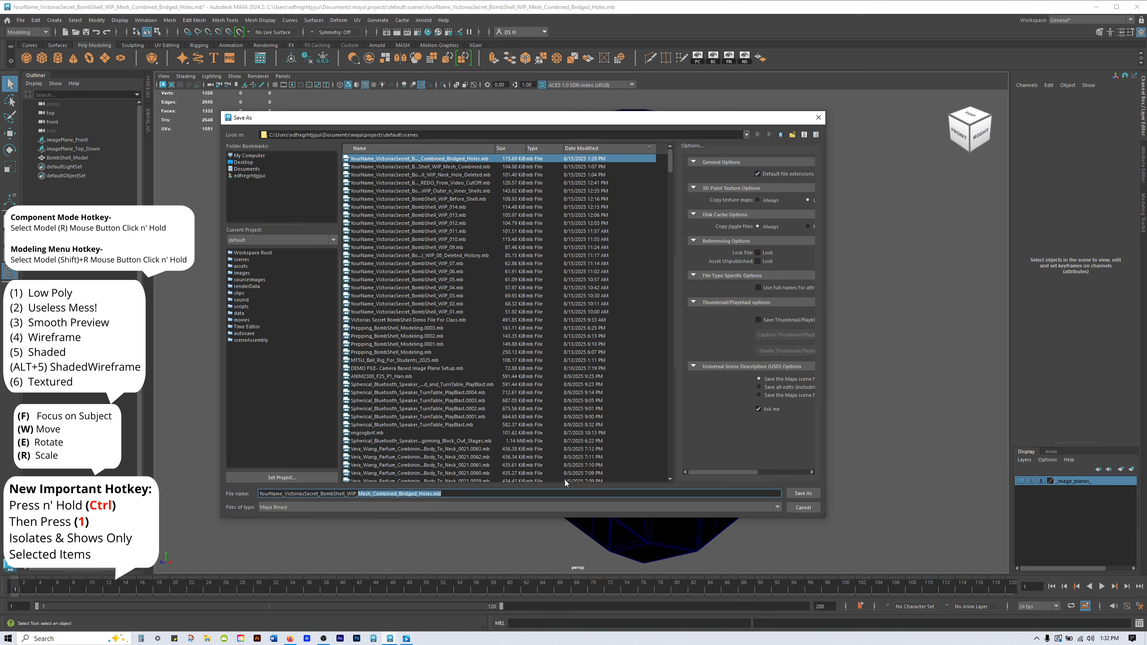
{"action": "type", "text": "Bot"}
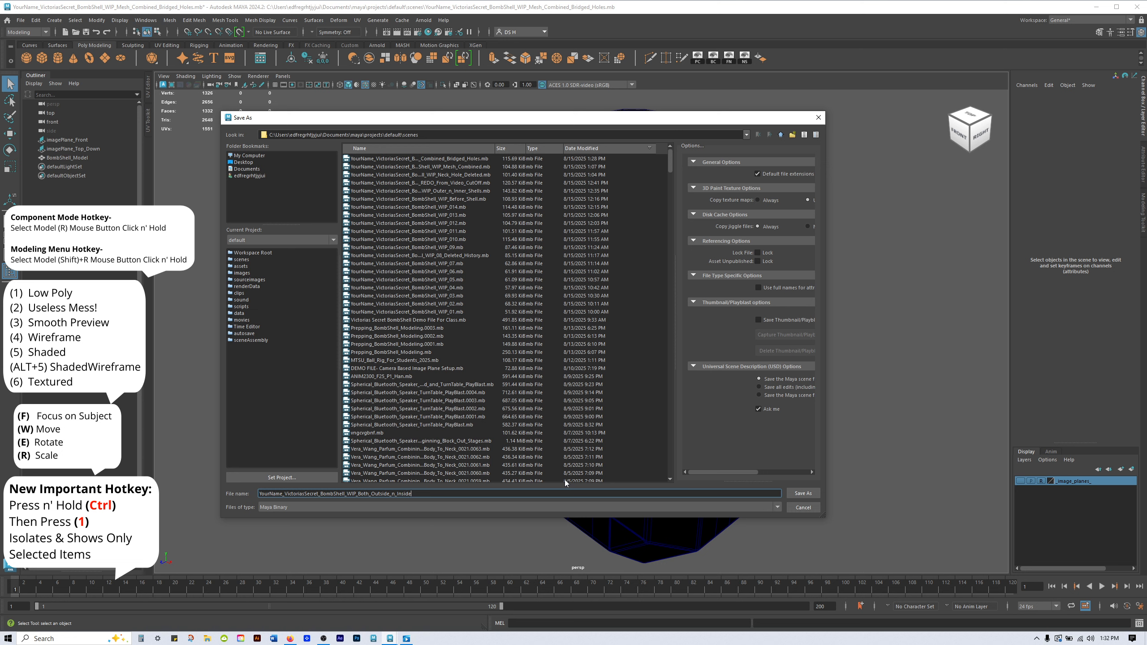
{"action": "key", "text": "BackSpace"}
{"action": "key", "text": "BackSpace"}
{"action": "key", "text": "BackSpace"}
{"action": "key", "text": "BackSpace"}
{"action": "type", "text": "hells_Good"}
{"action": "key", "text": "Return"}
Examine the selected bottle's outer shell around the neck, shoulders and full body.
{"action": "key", "text": "w"}
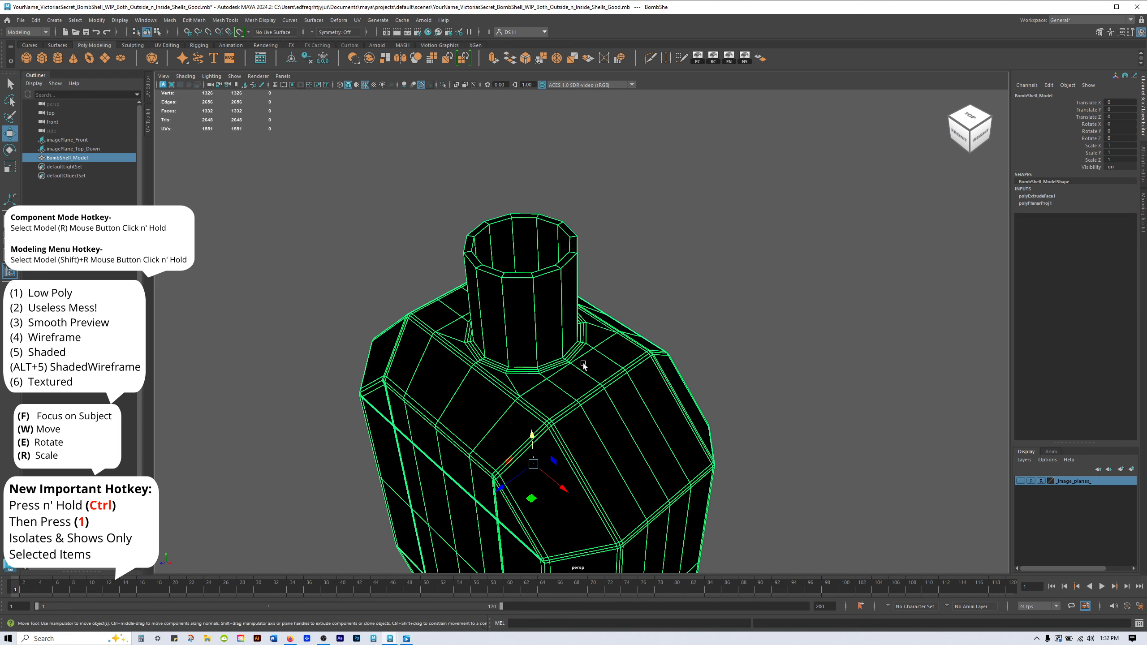
{"action": "left_click_drag", "start_coordinate": [584, 366], "coordinate": [590, 338], "text": "alt"}
{"action": "middle_click_drag", "start_coordinate": [563, 304], "coordinate": [557, 355], "text": "alt"}
{"action": "right_click_drag", "start_coordinate": [554, 305], "coordinate": [698, 337], "text": "alt"}
{"action": "middle_click_drag", "start_coordinate": [687, 324], "coordinate": [663, 331], "text": "alt"}
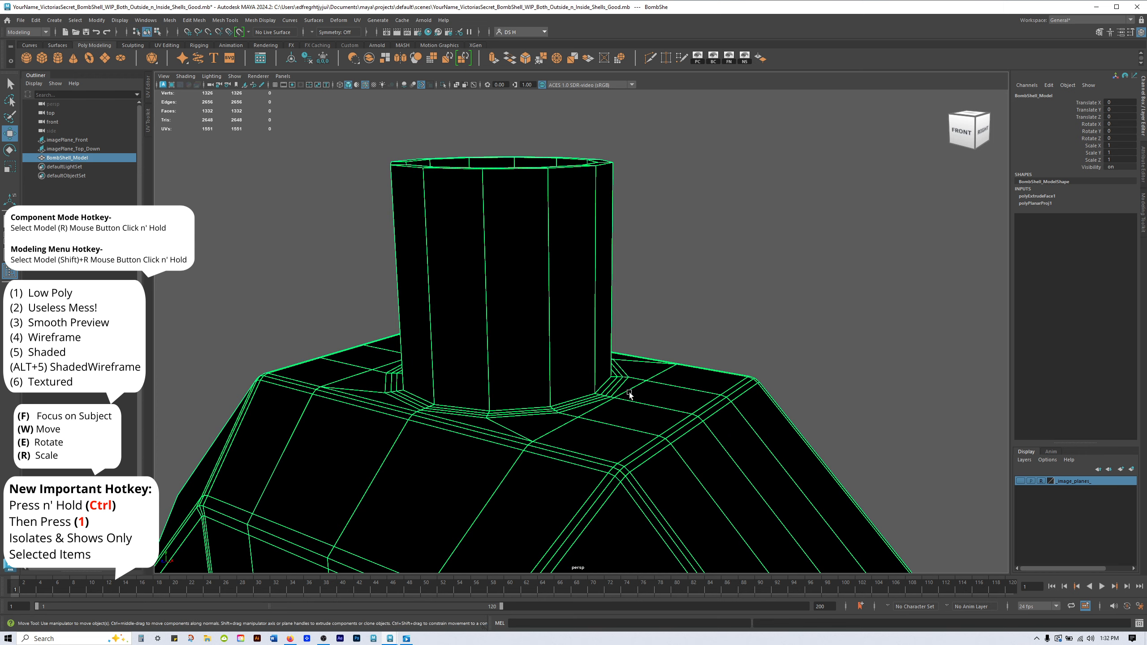
{"action": "left_click_drag", "start_coordinate": [471, 261], "coordinate": [723, 307], "text": "alt"}
{"action": "right_click_drag", "start_coordinate": [724, 307], "coordinate": [570, 322], "text": "alt"}
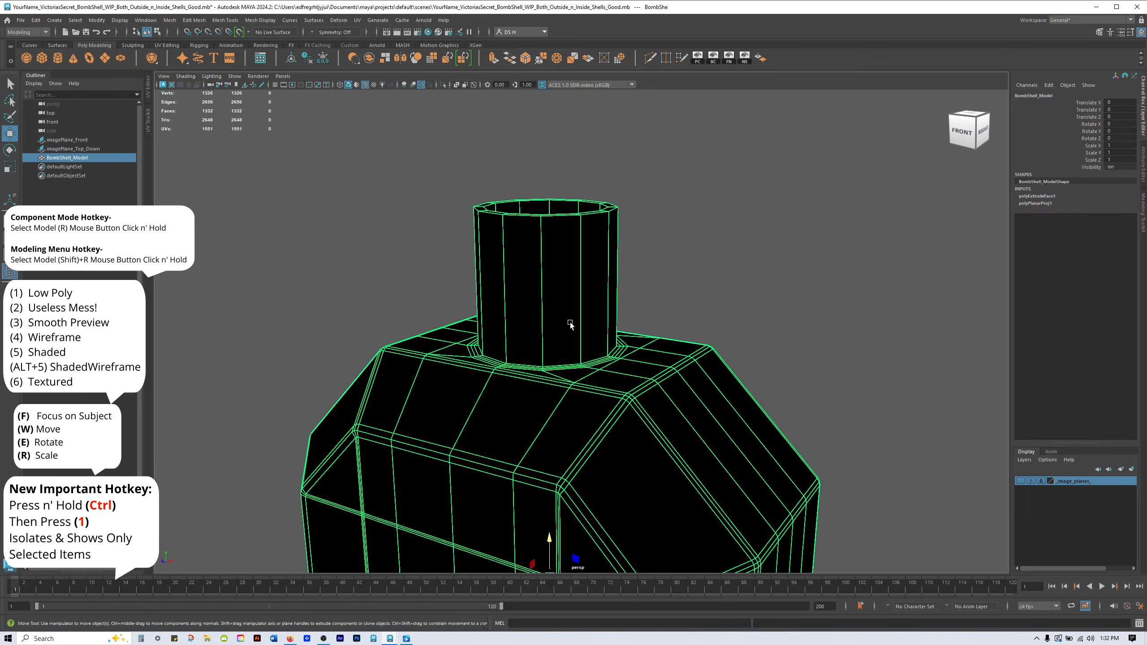
{"action": "middle_click_drag", "start_coordinate": [569, 323], "coordinate": [554, 254], "text": "alt"}
{"action": "right_click_drag", "start_coordinate": [553, 253], "coordinate": [456, 308], "text": "alt"}
{"action": "middle_click_drag", "start_coordinate": [456, 308], "coordinate": [459, 254], "text": "alt"}
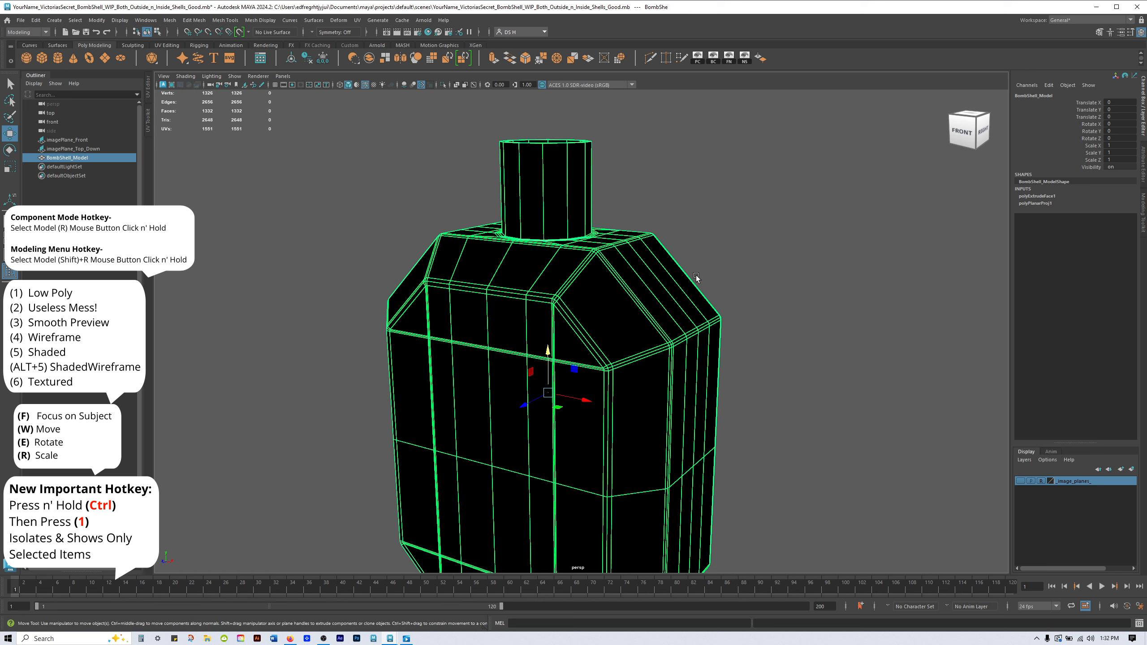
{"action": "scroll", "coordinate": [746, 269], "scroll_direction": "down", "scroll_amount": 5}
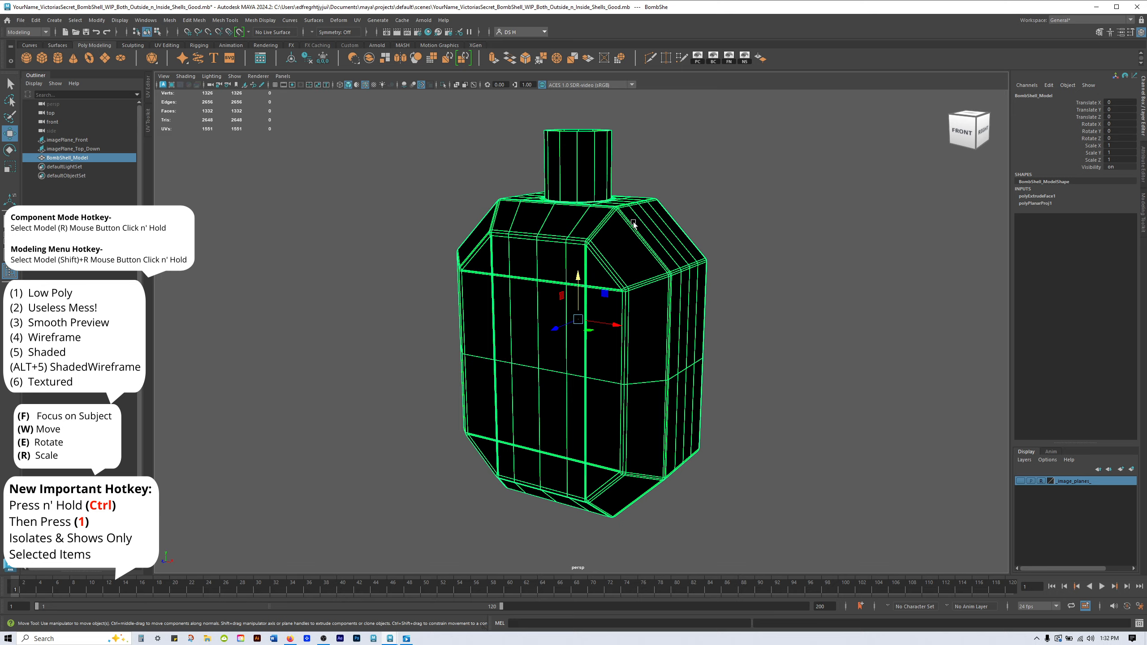
{"action": "left_click_drag", "start_coordinate": [633, 224], "coordinate": [649, 294], "text": "alt"}
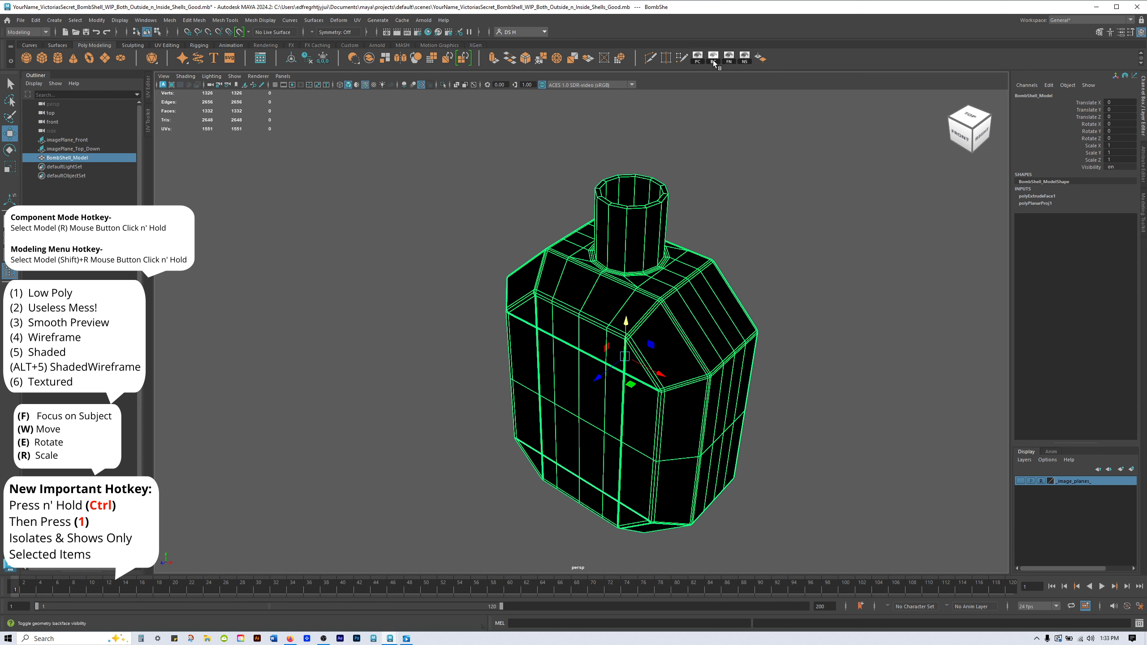
Turn on the display of face normals for the bottle.
{"action": "left_click", "coordinate": [122, 20]}
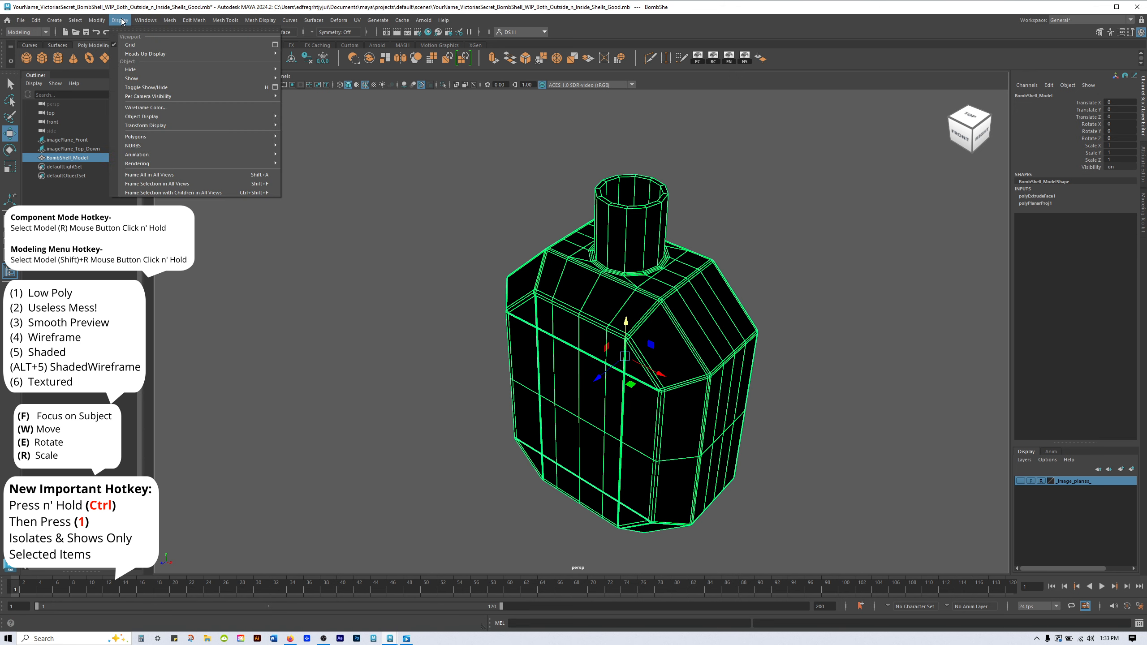
{"action": "mouse_move", "coordinate": [137, 139]}
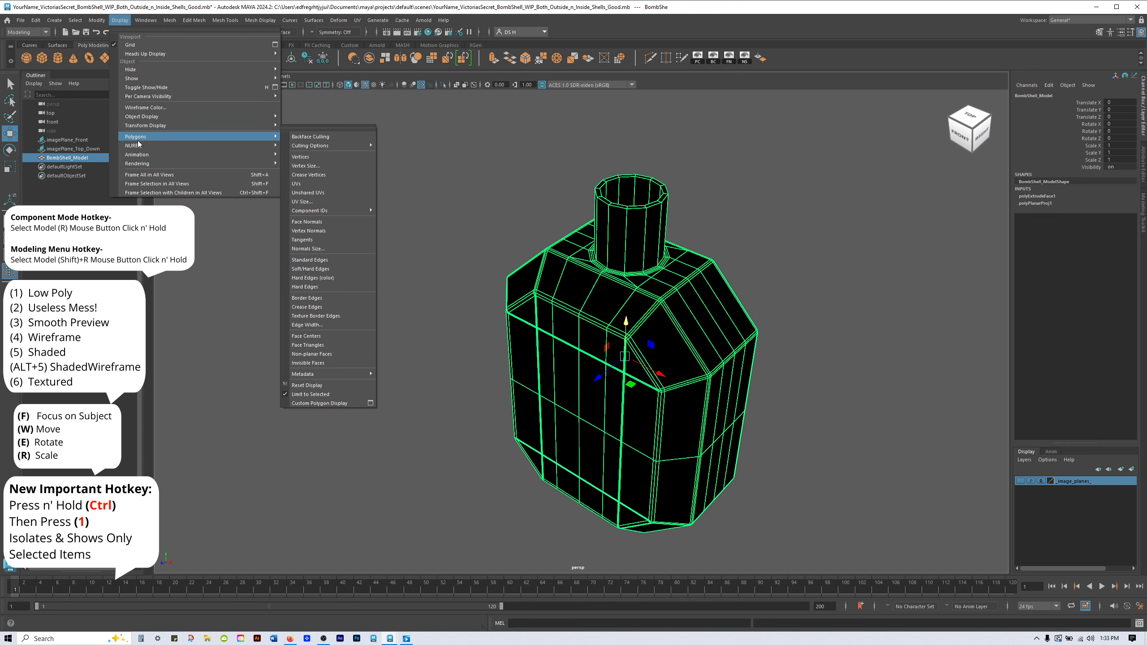
{"action": "left_click", "coordinate": [330, 222]}
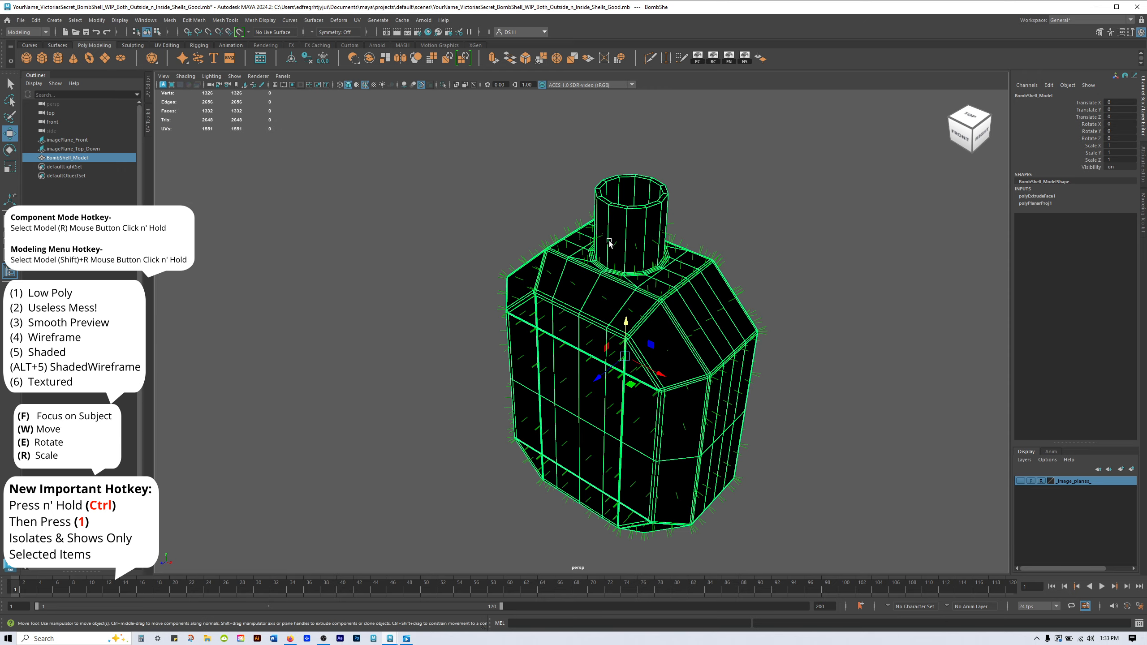
Examine the direction of the face normals around the bottle's neck base, shoulders and beveled edges.
{"action": "left_click_drag", "start_coordinate": [687, 254], "coordinate": [683, 225], "text": "alt"}
{"action": "scroll", "coordinate": [683, 226], "scroll_direction": "up", "scroll_amount": 3}
{"action": "right_click_drag", "start_coordinate": [683, 226], "coordinate": [783, 224], "text": "alt"}
{"action": "left_click_drag", "start_coordinate": [784, 224], "coordinate": [586, 105], "text": "alt"}
{"action": "middle_click_drag", "start_coordinate": [586, 105], "coordinate": [645, 299], "text": "alt"}
{"action": "left_click_drag", "start_coordinate": [645, 298], "coordinate": [508, 222], "text": "alt"}
{"action": "right_click_drag", "start_coordinate": [507, 221], "coordinate": [625, 254], "text": "alt"}
{"action": "left_click_drag", "start_coordinate": [625, 254], "coordinate": [606, 243], "text": "alt"}
{"action": "middle_click_drag", "start_coordinate": [606, 243], "coordinate": [540, 254], "text": "alt"}
{"action": "right_click_drag", "start_coordinate": [540, 254], "coordinate": [593, 249], "text": "alt"}
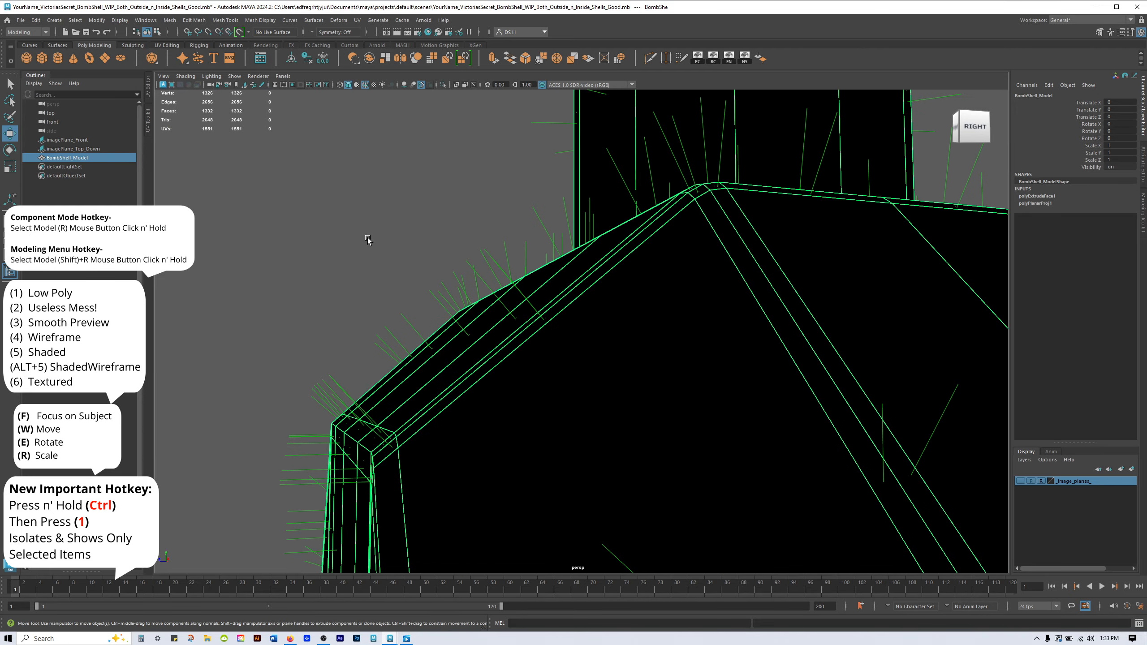
{"action": "left_click_drag", "start_coordinate": [589, 368], "coordinate": [658, 257], "text": "alt"}
{"action": "right_click_drag", "start_coordinate": [657, 258], "coordinate": [505, 271], "text": "alt"}
{"action": "right_click_drag", "start_coordinate": [664, 293], "coordinate": [497, 306], "text": "alt"}
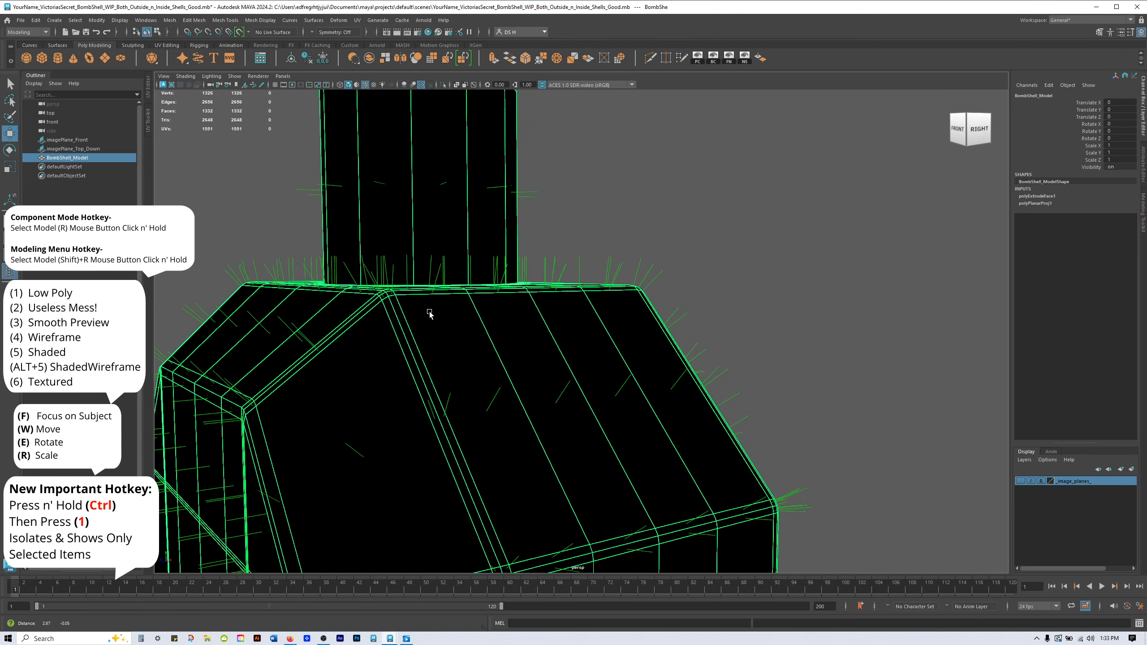
{"action": "right_click_drag", "start_coordinate": [604, 273], "coordinate": [889, 339], "text": "alt"}
{"action": "middle_click_drag", "start_coordinate": [889, 336], "coordinate": [694, 172], "text": "alt"}
{"action": "right_click_drag", "start_coordinate": [608, 311], "coordinate": [242, 269], "text": "alt"}
{"action": "left_click_drag", "start_coordinate": [651, 303], "coordinate": [704, 291], "text": "alt"}
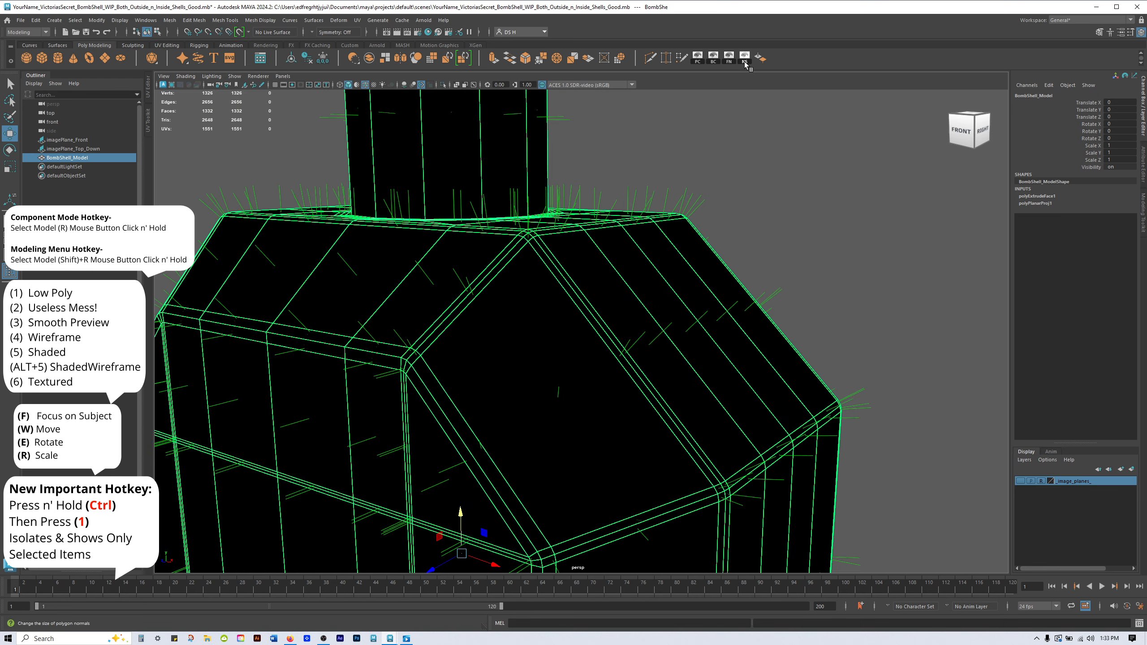
Set the display size of the bottle's normals to 0.1 and close the size settings.
{"action": "left_click", "coordinate": [116, 20]}
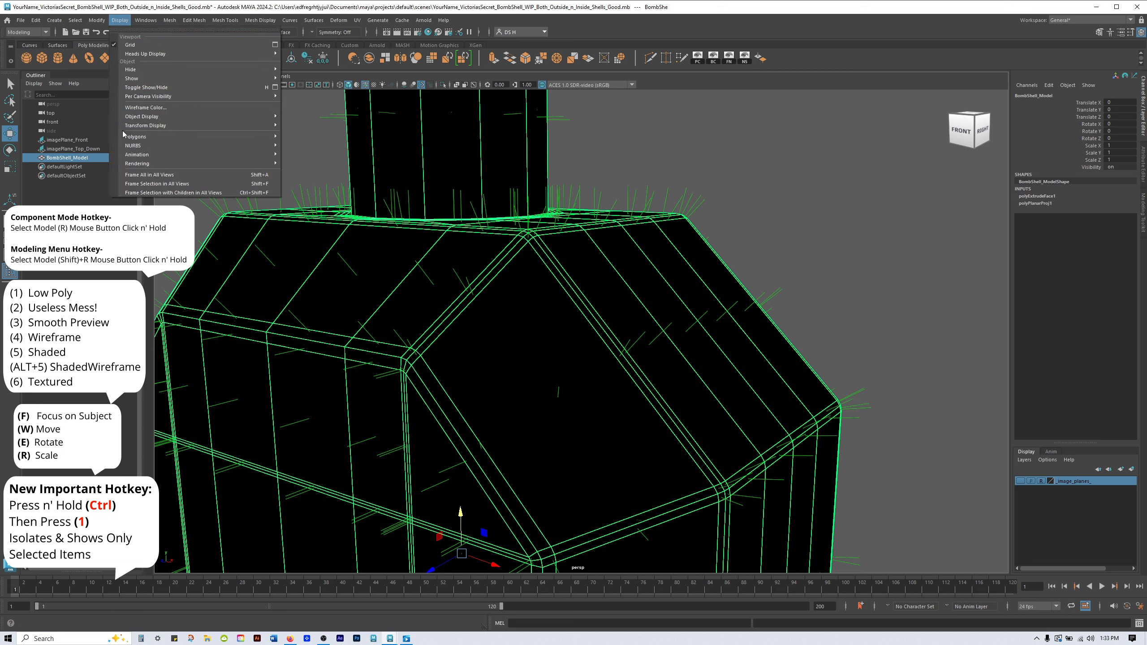
{"action": "mouse_move", "coordinate": [135, 137]}
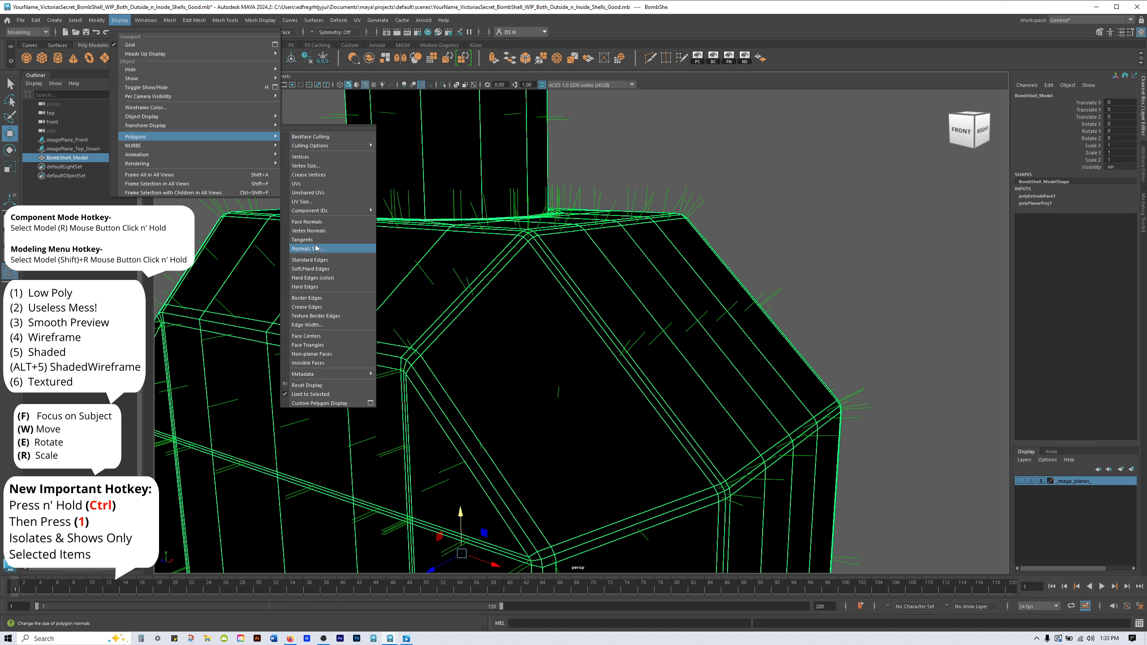
{"action": "left_click", "coordinate": [315, 250]}
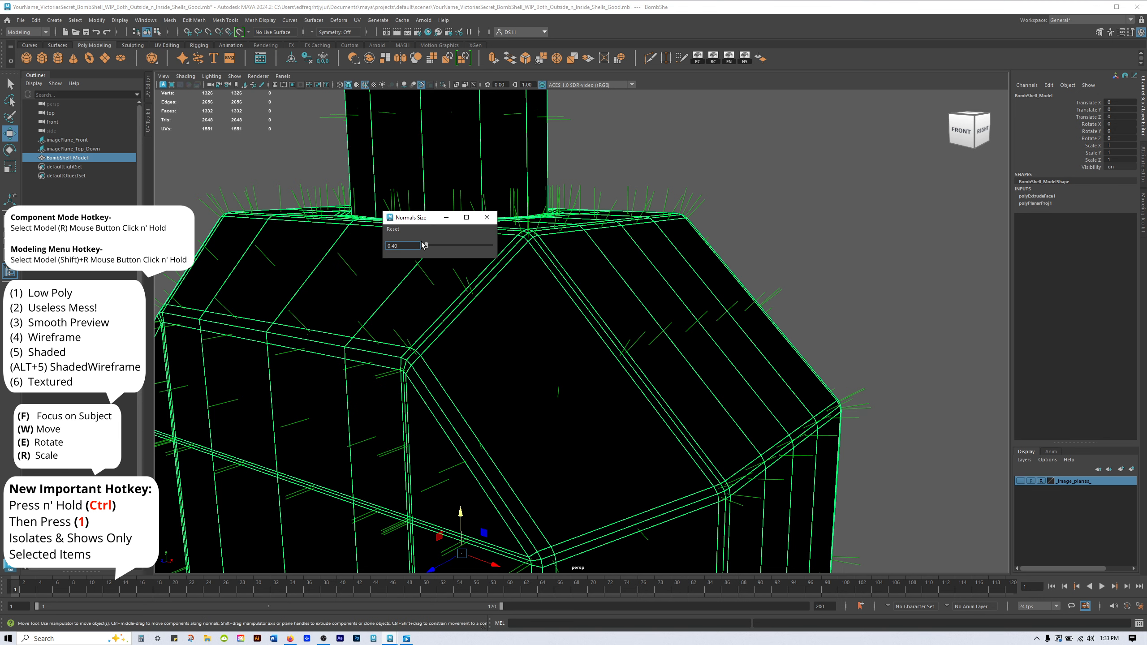
{"action": "type", "text": "0.1"}
{"action": "key", "text": "Return"}
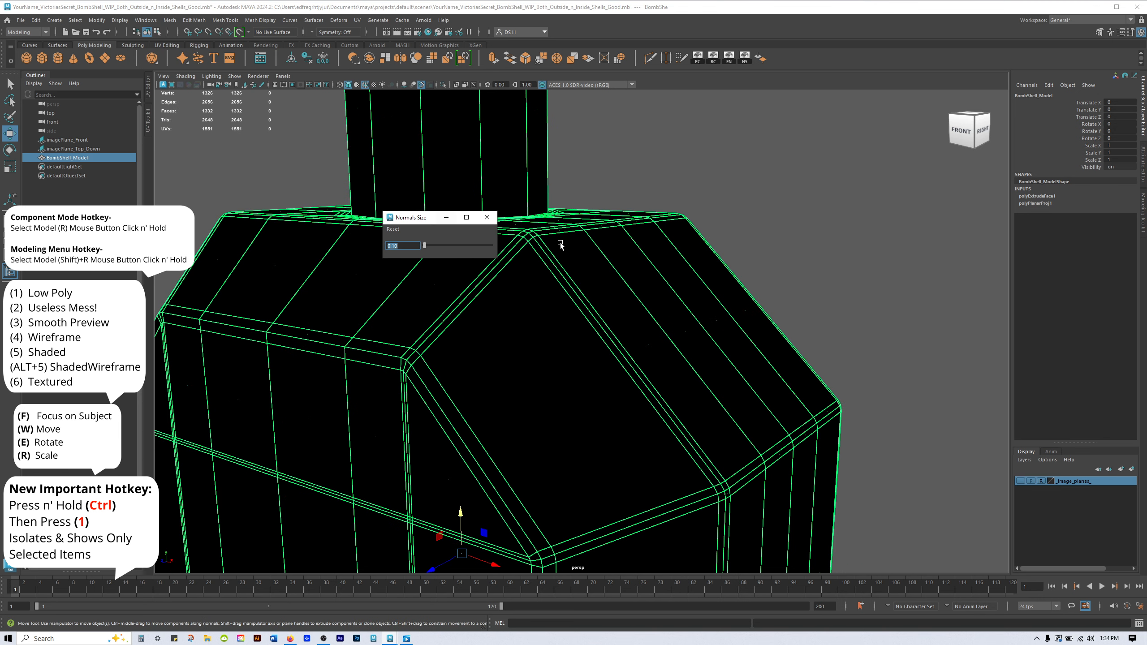
{"action": "left_click", "coordinate": [486, 218]}
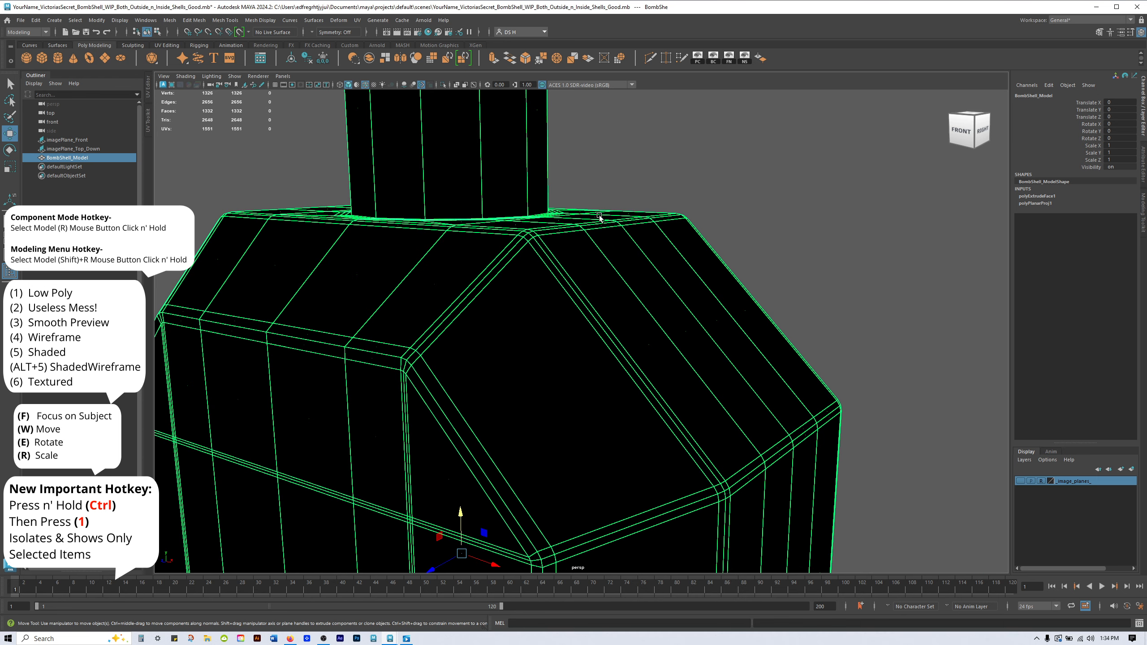
Examine the shortened normals up close along the shoulder edge and inside the bottle's walls.
{"action": "scroll", "coordinate": [879, 293], "scroll_direction": "up", "scroll_amount": 5}
{"action": "right_click_drag", "start_coordinate": [880, 293], "coordinate": [904, 300], "text": "alt"}
{"action": "middle_click_drag", "start_coordinate": [904, 300], "coordinate": [719, 87], "text": "alt"}
{"action": "middle_click_drag", "start_coordinate": [919, 228], "coordinate": [883, 289], "text": "alt"}
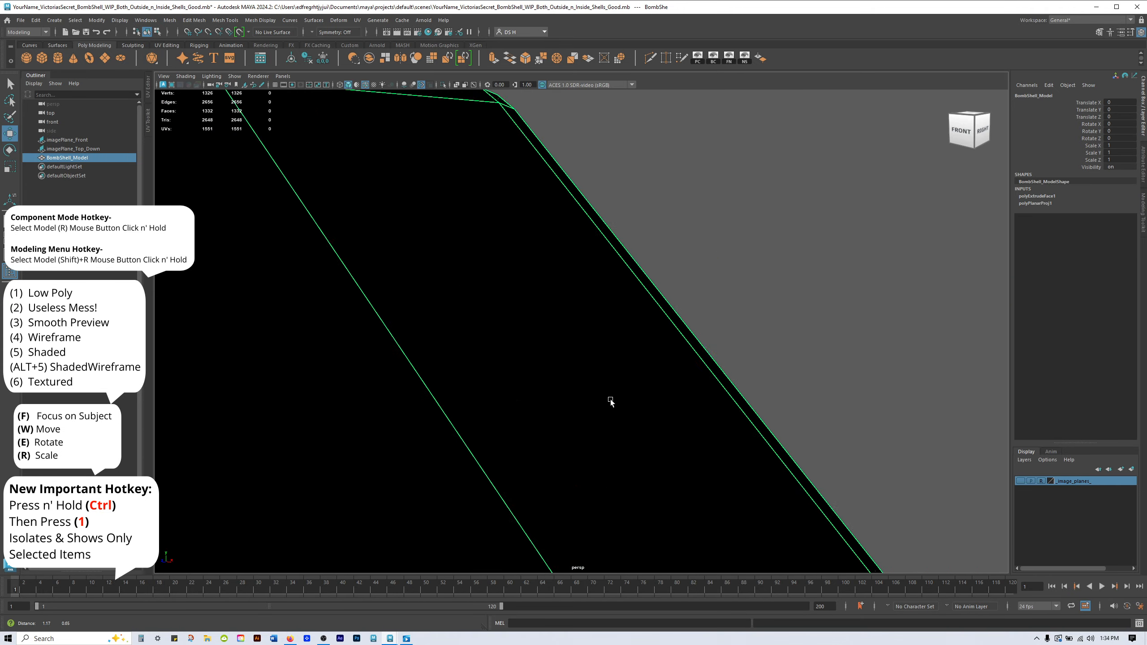
{"action": "middle_click_drag", "start_coordinate": [863, 273], "coordinate": [621, 345], "text": "alt"}
{"action": "right_click_drag", "start_coordinate": [621, 346], "coordinate": [641, 354], "text": "alt"}
{"action": "middle_click_drag", "start_coordinate": [692, 246], "coordinate": [762, 366], "text": "alt"}
{"action": "middle_click_drag", "start_coordinate": [706, 205], "coordinate": [773, 245], "text": "alt"}
{"action": "left_click_drag", "start_coordinate": [774, 245], "coordinate": [799, 244], "text": "alt"}
{"action": "middle_click_drag", "start_coordinate": [799, 244], "coordinate": [568, 273], "text": "alt"}
{"action": "left_click_drag", "start_coordinate": [613, 265], "coordinate": [621, 236], "text": "alt"}
{"action": "middle_click_drag", "start_coordinate": [621, 236], "coordinate": [641, 355], "text": "alt"}
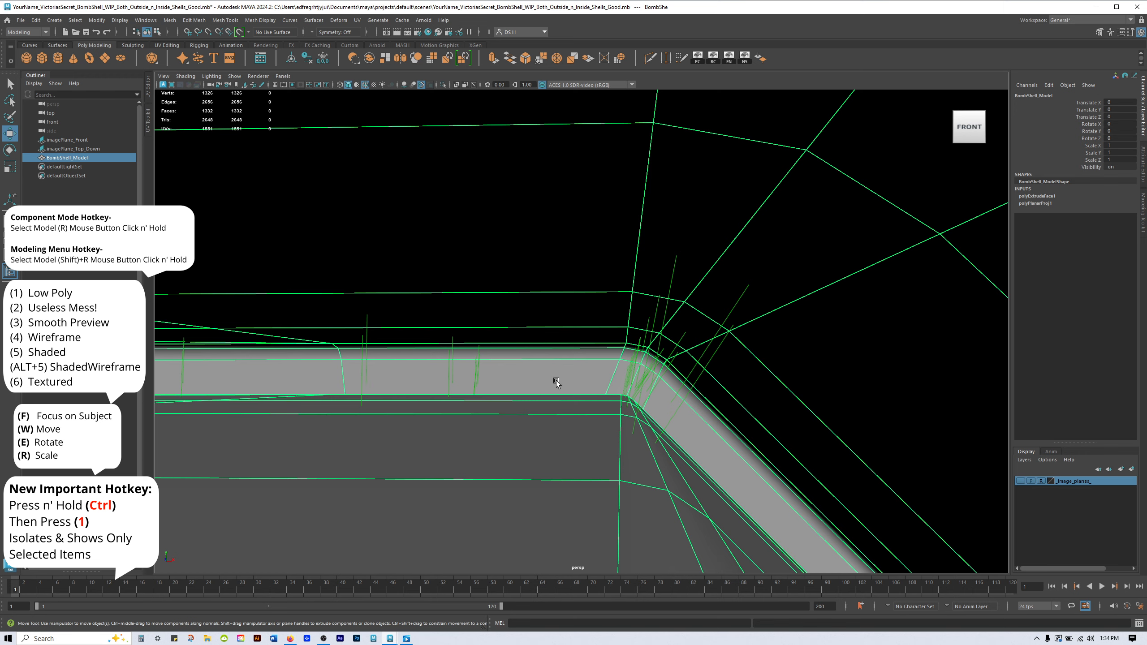
{"action": "right_click_drag", "start_coordinate": [629, 359], "coordinate": [548, 332], "text": "alt"}
{"action": "middle_click_drag", "start_coordinate": [545, 330], "coordinate": [745, 470], "text": "alt"}
{"action": "middle_click_drag", "start_coordinate": [605, 267], "coordinate": [604, 343], "text": "alt"}
{"action": "mouse_move", "coordinate": [590, 191]}
{"action": "middle_mouse_down", "text": "alt"}
{"action": "mouse_move", "coordinate": [601, 181]}
{"action": "mouse_move", "coordinate": [627, 244]}
{"action": "mouse_move", "coordinate": [616, 300]}
{"action": "mouse_move", "coordinate": [579, 205]}
{"action": "middle_mouse_up", "text": "alt"}
{"action": "scroll", "coordinate": [580, 201], "scroll_direction": "down", "scroll_amount": 10}
{"action": "left_click_drag", "start_coordinate": [497, 259], "coordinate": [419, 322], "text": "alt"}
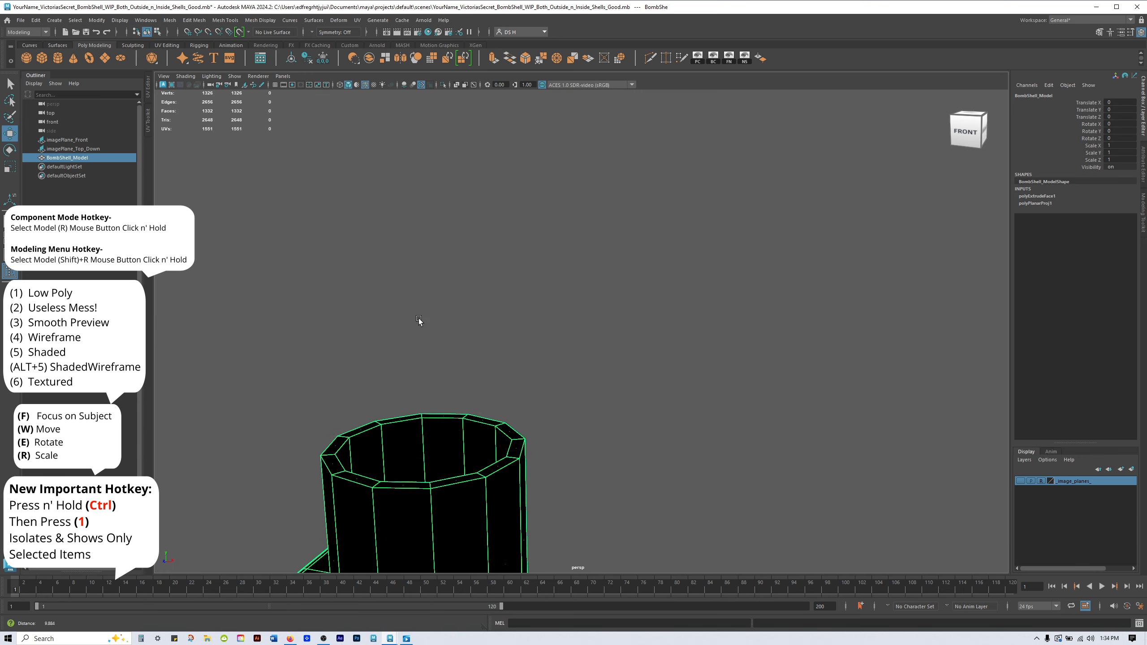
Reverse the normals of the whole bottle mesh.
{"action": "middle_click_drag", "start_coordinate": [718, 488], "coordinate": [712, 249], "text": "alt"}
{"action": "scroll", "coordinate": [712, 249], "scroll_direction": "down", "scroll_amount": 8}
{"action": "middle_click_drag", "start_coordinate": [712, 434], "coordinate": [760, 315], "text": "alt"}
{"action": "key", "text": "q"}
{"action": "middle_click_drag", "start_coordinate": [617, 330], "coordinate": [651, 352], "text": "alt"}
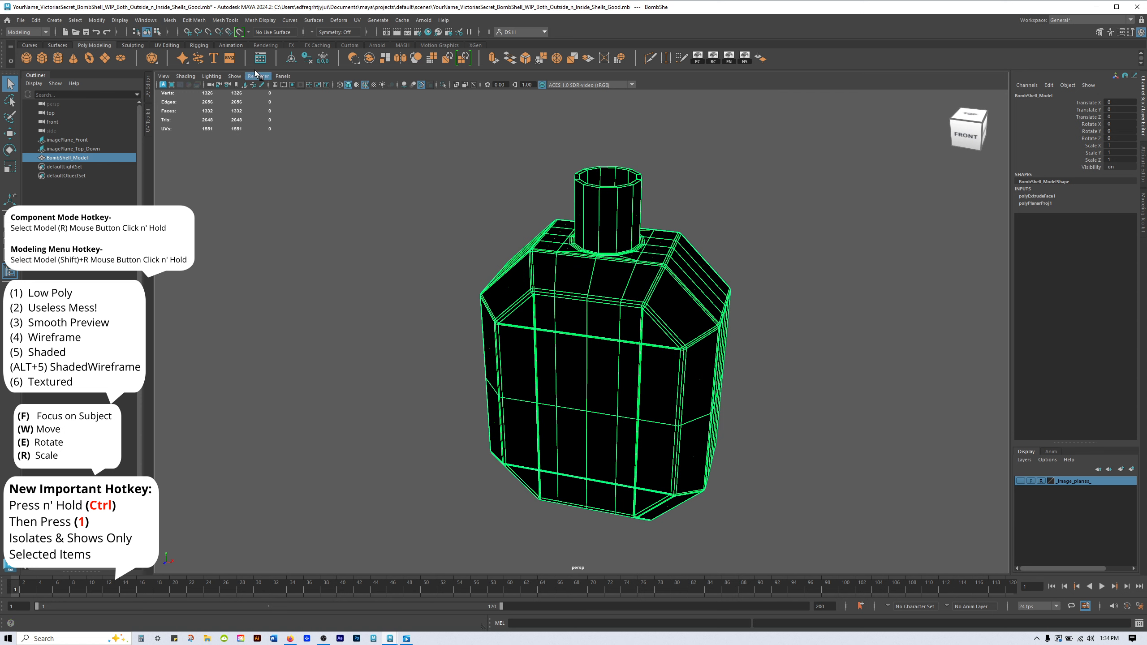
{"action": "left_click", "coordinate": [263, 20]}
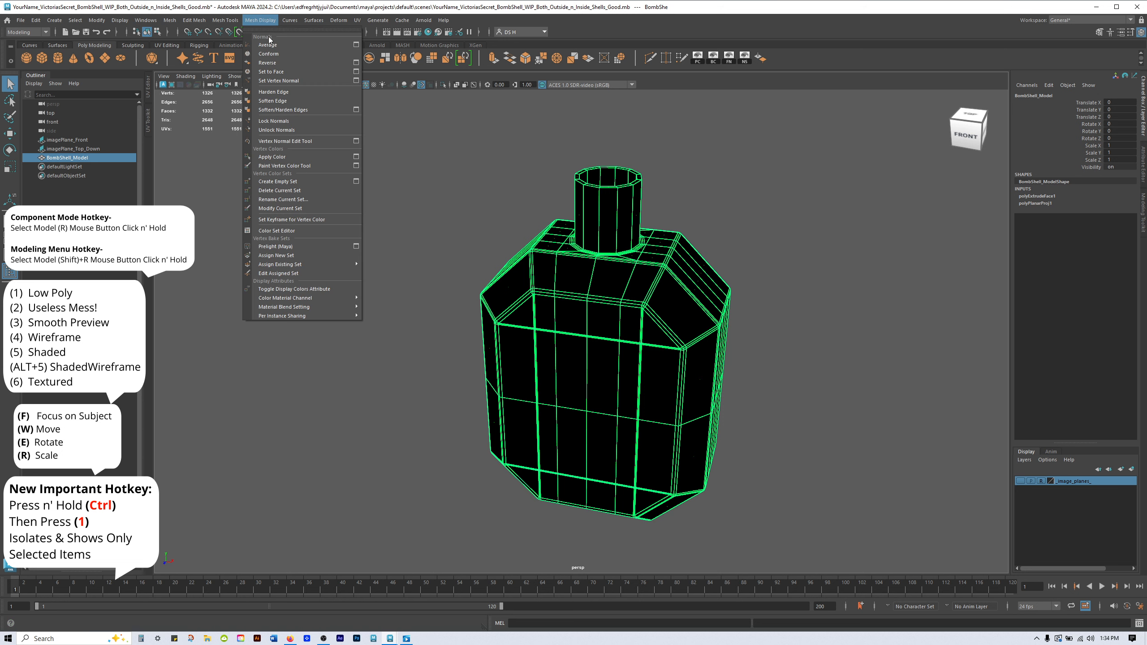
{"action": "left_click", "coordinate": [271, 63]}
{"action": "key", "text": "w"}
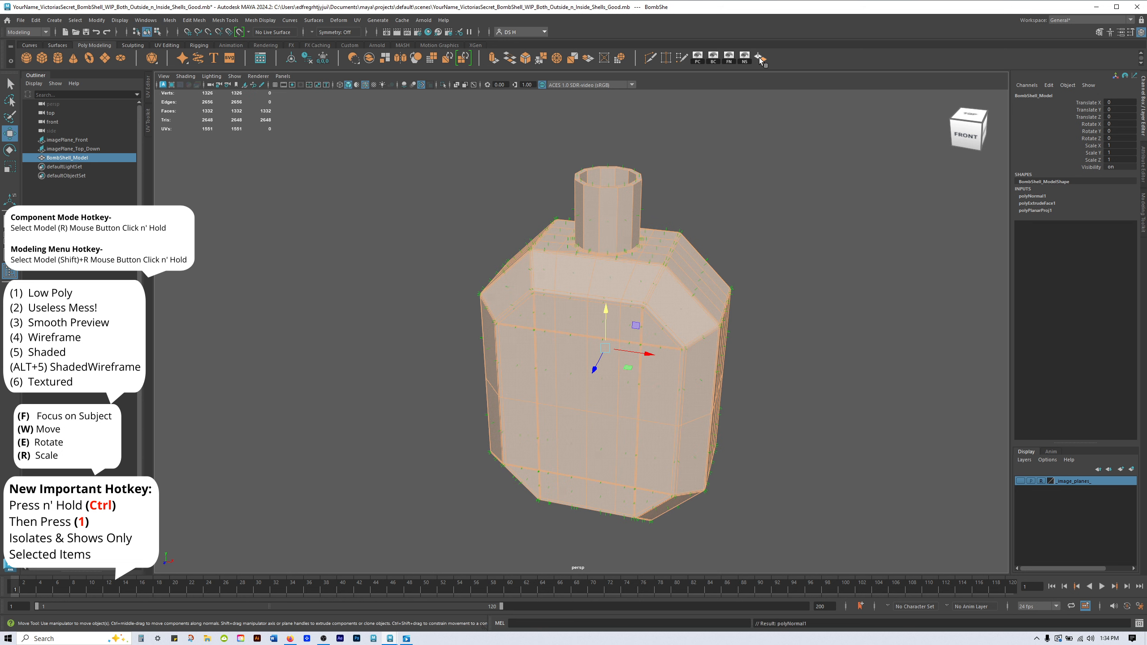
Deselect the bottle and examine the reversed normals up close along the neck base and sloped shoulder.
{"action": "left_click_drag", "start_coordinate": [626, 308], "coordinate": [604, 248], "text": "alt"}
{"action": "middle_click_drag", "start_coordinate": [561, 186], "coordinate": [532, 280], "text": "alt"}
{"action": "right_click_drag", "start_coordinate": [532, 280], "coordinate": [1011, 392], "text": "alt"}
{"action": "left_click", "coordinate": [722, 273]}
{"action": "middle_click_drag", "start_coordinate": [528, 124], "coordinate": [560, 247], "text": "alt"}
{"action": "right_click_drag", "start_coordinate": [560, 247], "coordinate": [816, 310], "text": "alt"}
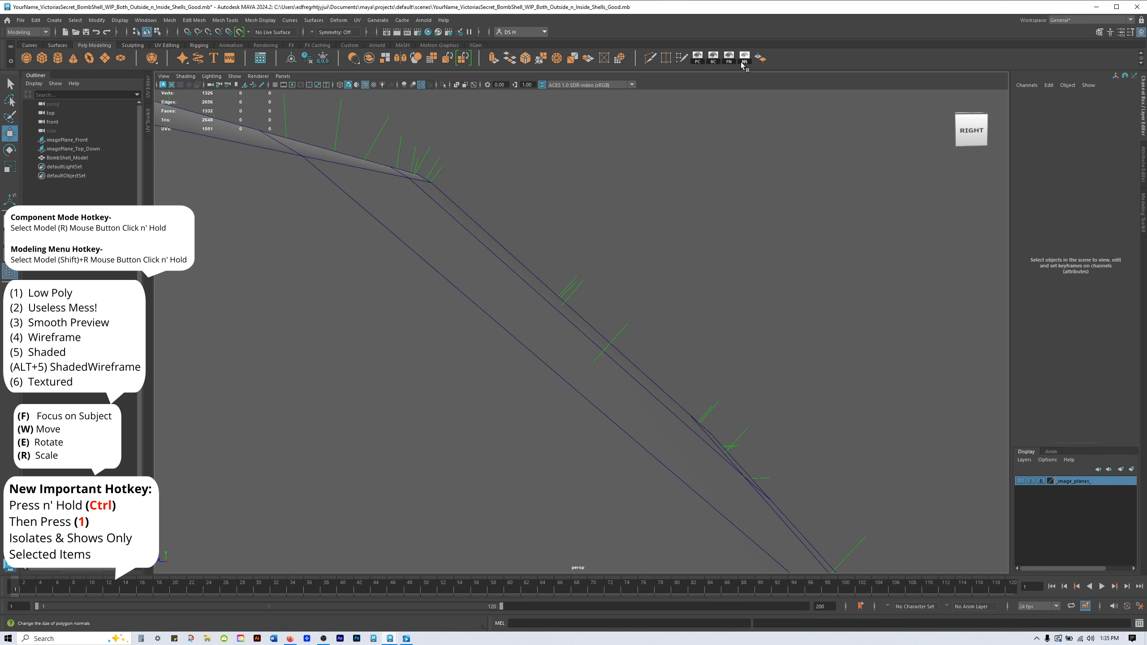
{"action": "middle_click_drag", "start_coordinate": [557, 172], "coordinate": [650, 216], "text": "alt"}
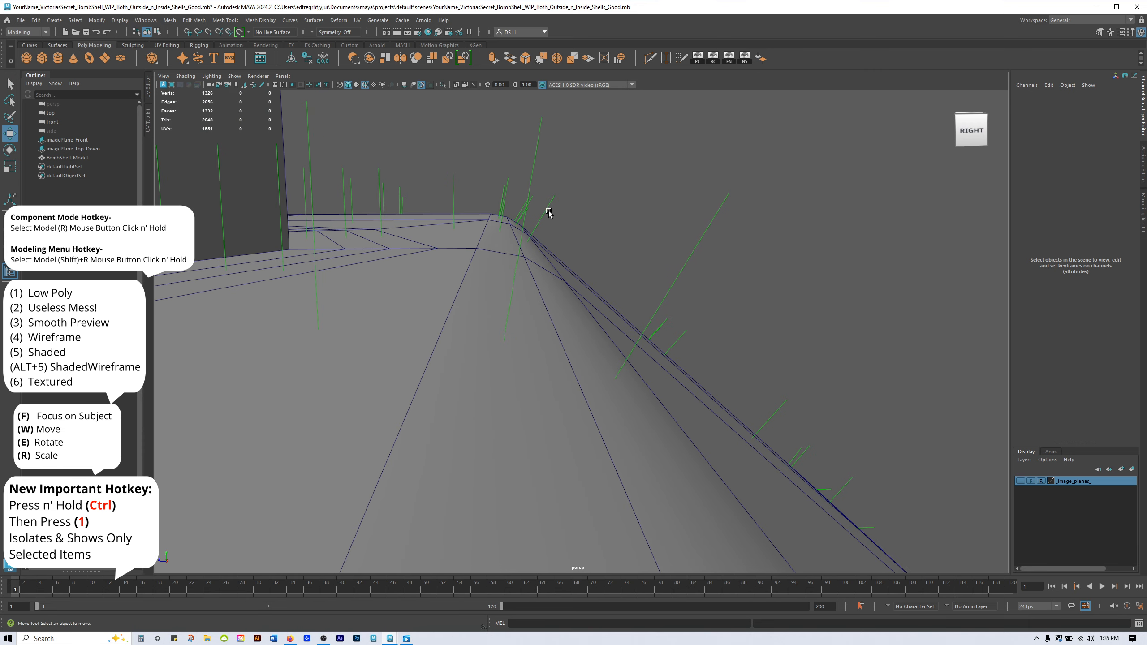
Examine the reversed normals along the body edges, inside and around the neck opening, and across the outer shoulders.
{"action": "mouse_move", "coordinate": [565, 194]}
{"action": "middle_mouse_down", "text": "alt"}
{"action": "mouse_move", "coordinate": [535, 212]}
{"action": "mouse_move", "coordinate": [455, 174]}
{"action": "mouse_move", "coordinate": [558, 148]}
{"action": "mouse_move", "coordinate": [564, 134]}
{"action": "mouse_move", "coordinate": [583, 152]}
{"action": "mouse_move", "coordinate": [533, 134]}
{"action": "mouse_move", "coordinate": [363, 2]}
{"action": "mouse_move", "coordinate": [330, 2]}
{"action": "mouse_move", "coordinate": [466, 160]}
{"action": "mouse_move", "coordinate": [654, 296]}
{"action": "mouse_move", "coordinate": [565, 253]}
{"action": "mouse_move", "coordinate": [551, 205]}
{"action": "mouse_move", "coordinate": [612, 177]}
{"action": "mouse_move", "coordinate": [790, 198]}
{"action": "middle_mouse_up", "text": "alt"}
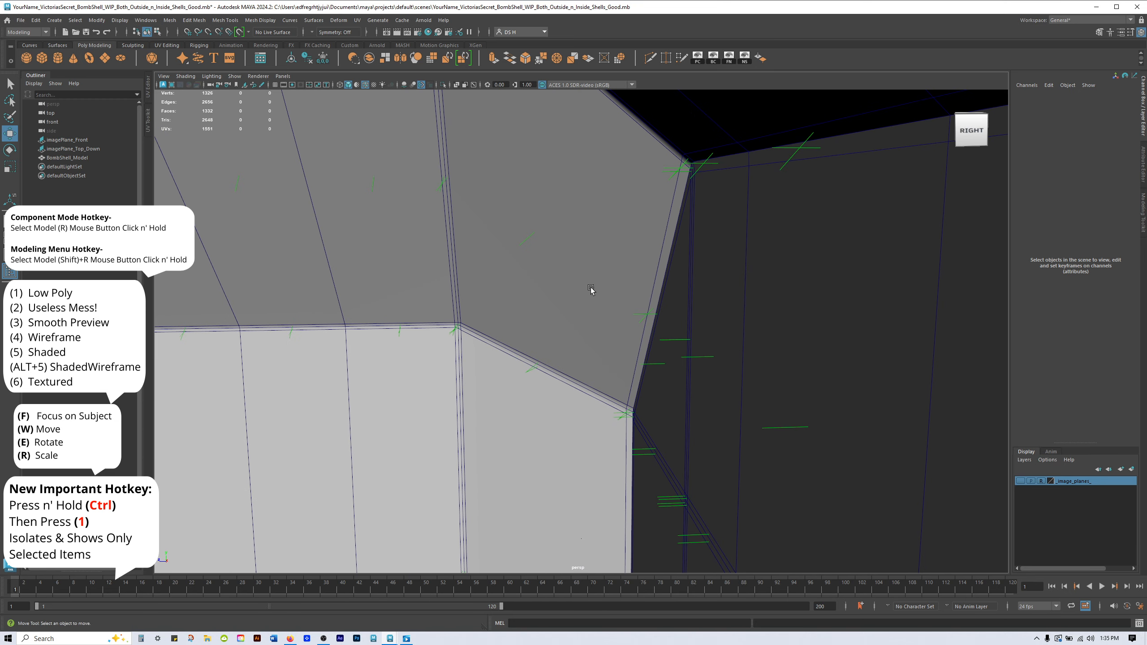
{"action": "middle_click_drag", "start_coordinate": [697, 403], "coordinate": [371, 534], "text": "alt"}
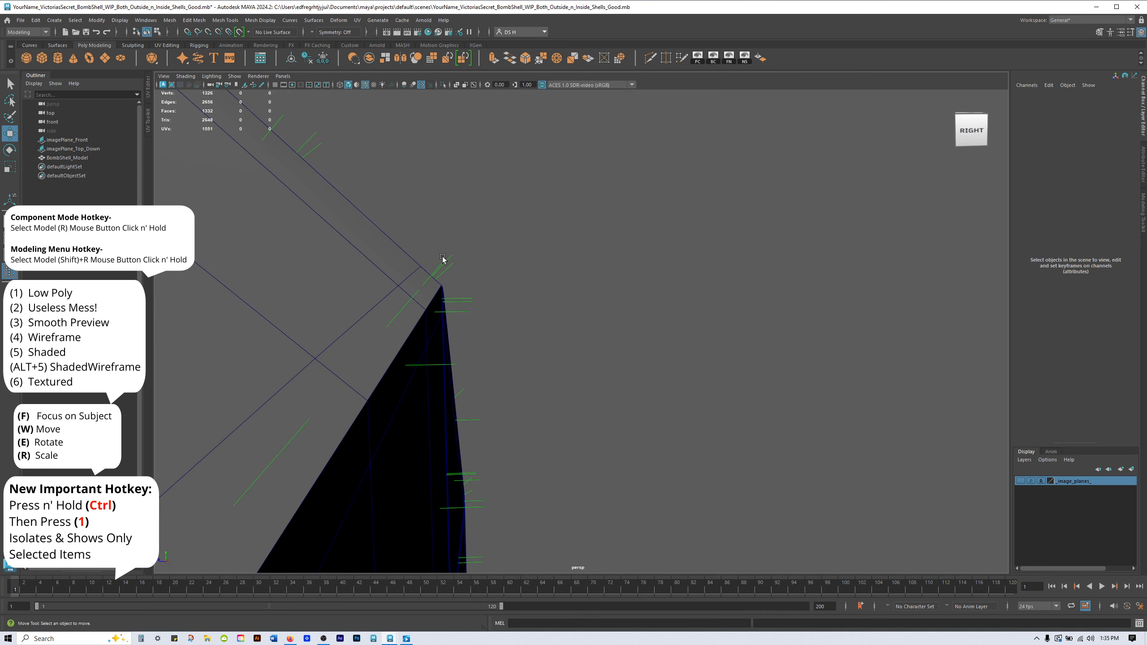
{"action": "right_click_drag", "start_coordinate": [354, 311], "coordinate": [328, 315], "text": "alt"}
{"action": "left_click_drag", "start_coordinate": [506, 296], "coordinate": [681, 328], "text": "alt"}
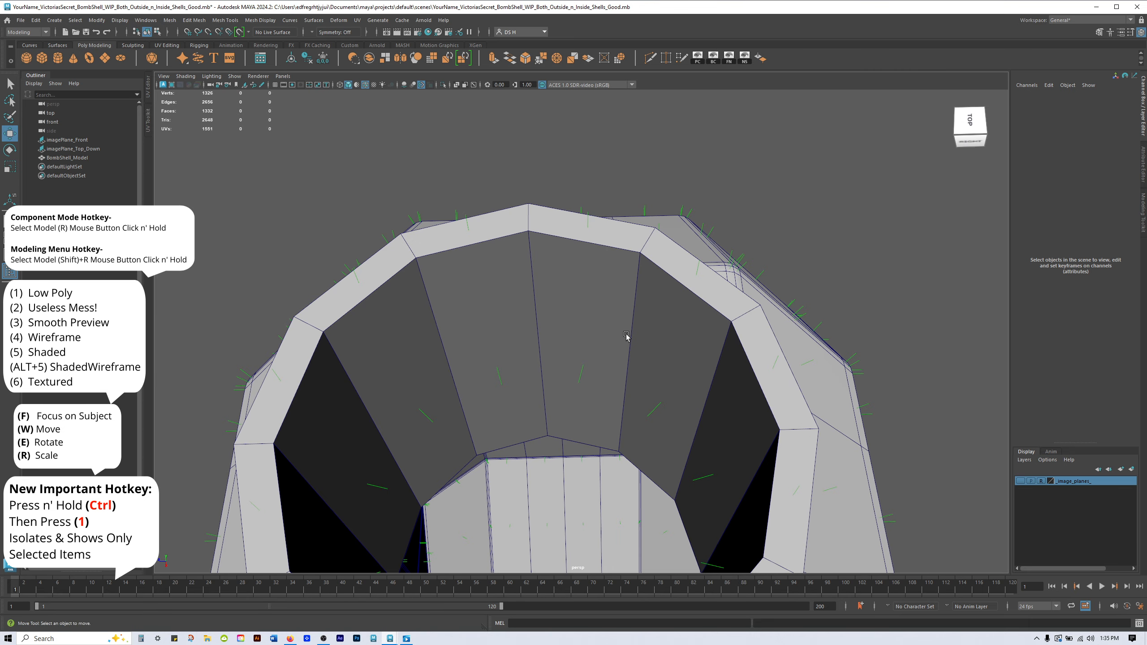
{"action": "middle_click_drag", "start_coordinate": [702, 394], "coordinate": [772, 286], "text": "alt"}
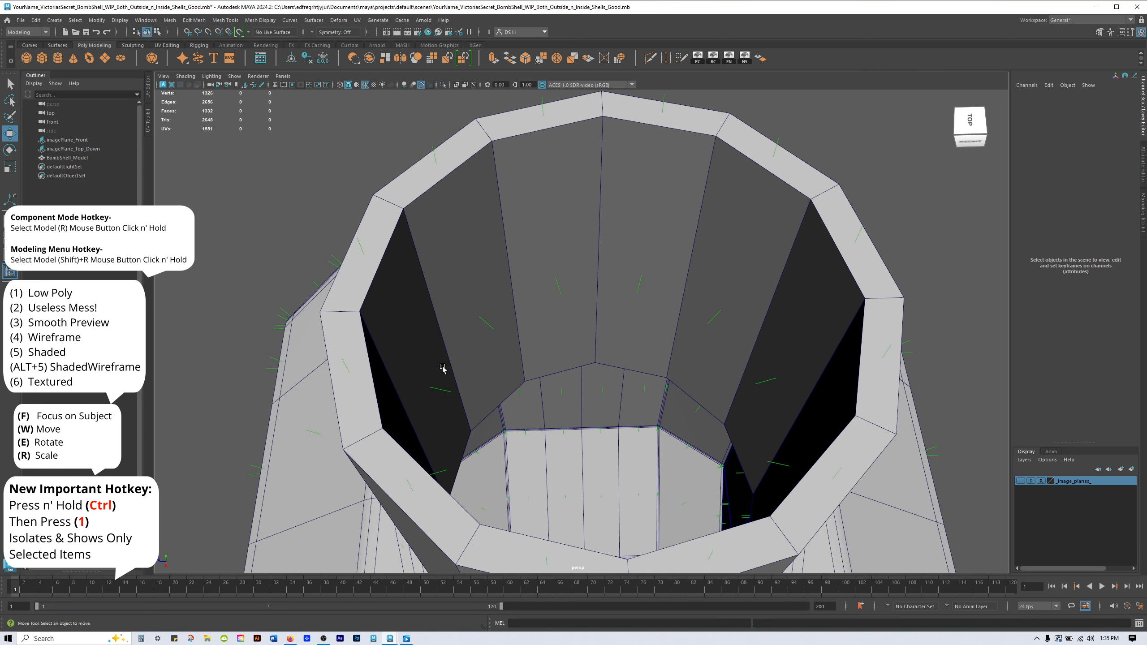
{"action": "left_click_drag", "start_coordinate": [638, 302], "coordinate": [721, 280], "text": "alt"}
{"action": "right_click_drag", "start_coordinate": [699, 310], "coordinate": [722, 381], "text": "alt"}
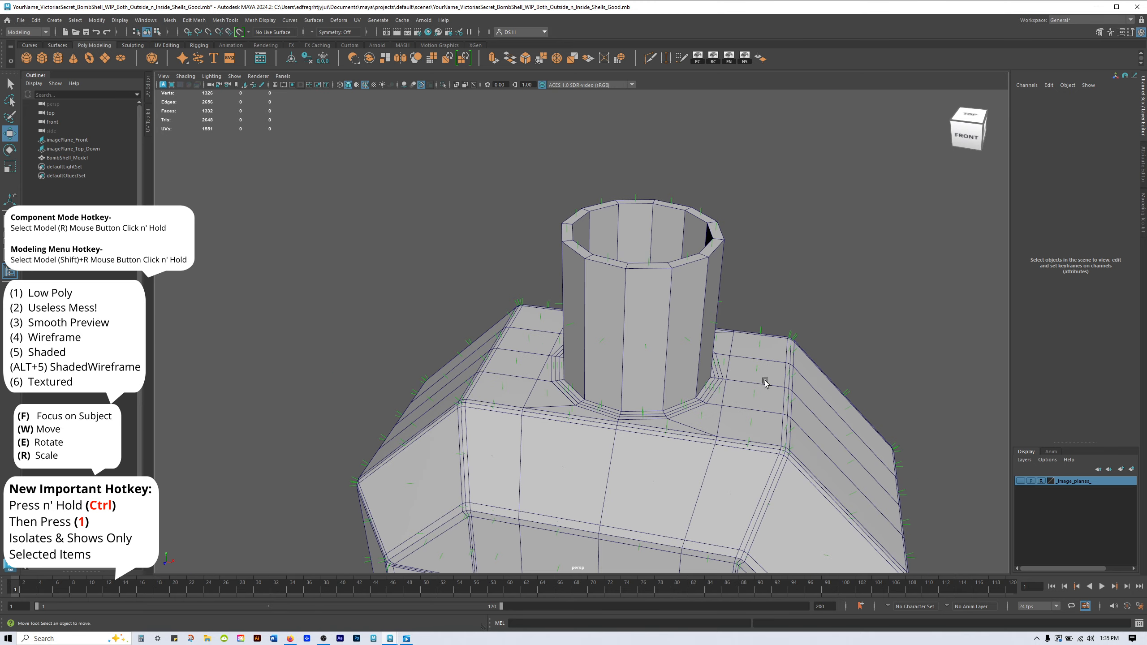
{"action": "left_click_drag", "start_coordinate": [722, 382], "coordinate": [783, 358], "text": "alt"}
{"action": "right_click_drag", "start_coordinate": [783, 358], "coordinate": [620, 392], "text": "alt"}
{"action": "left_click_drag", "start_coordinate": [620, 392], "coordinate": [538, 315], "text": "alt"}
{"action": "right_click_drag", "start_coordinate": [538, 315], "coordinate": [858, 514], "text": "alt"}
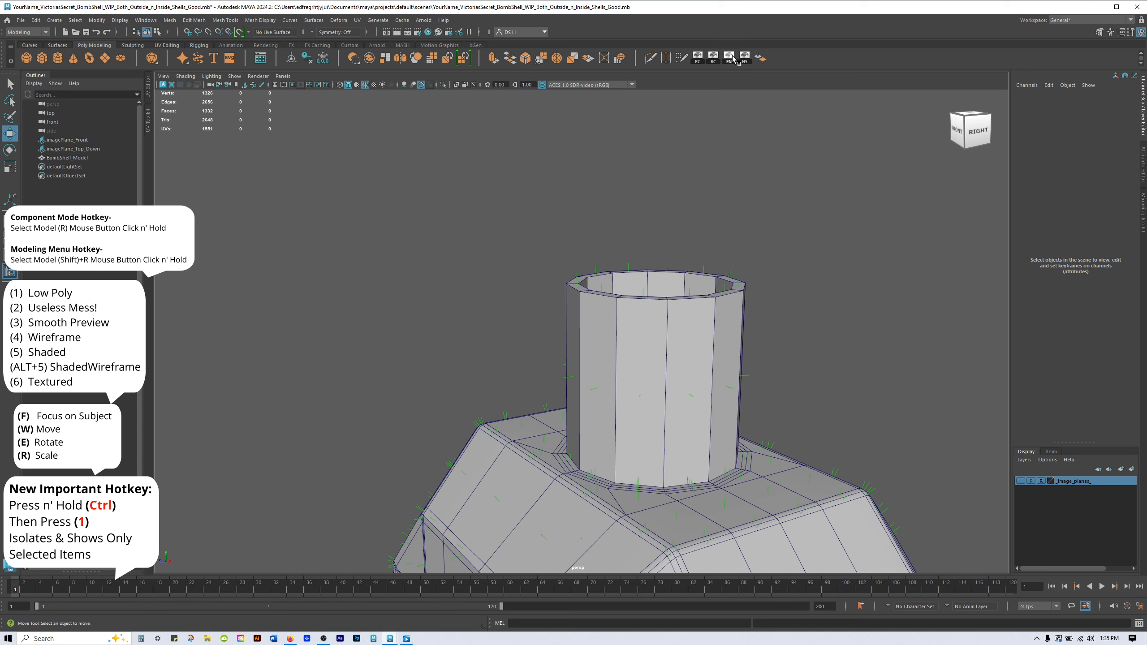
Hide the face normals of the bottle mesh, deselect it and save the scene.
{"action": "scroll", "coordinate": [675, 330], "scroll_direction": "down", "scroll_amount": 2}
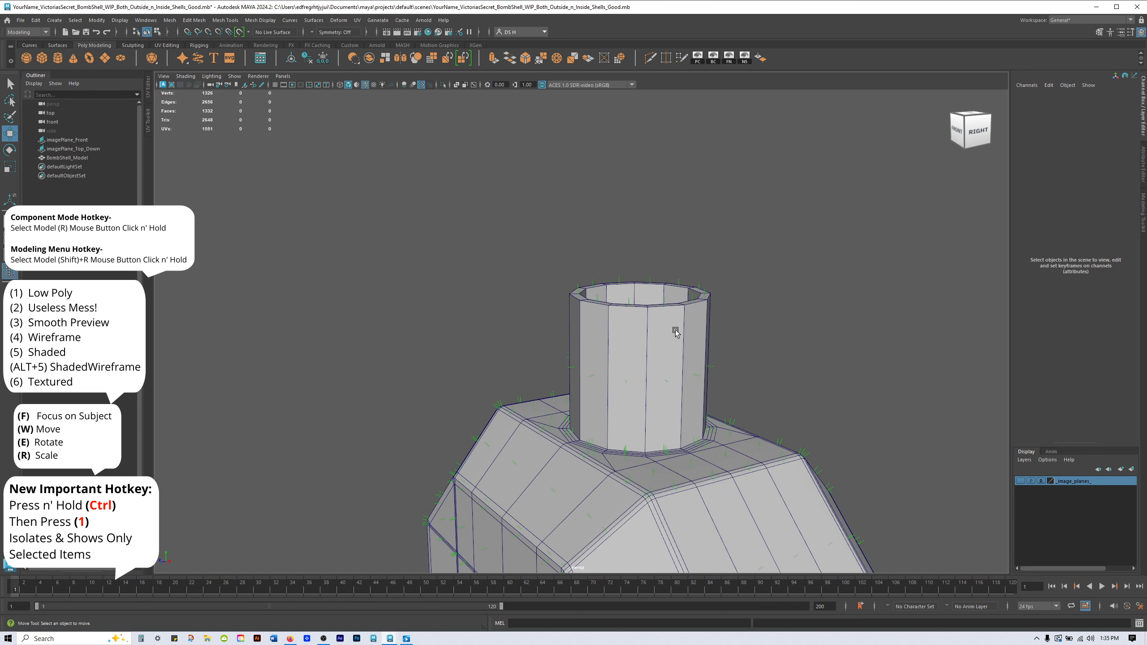
{"action": "left_click", "coordinate": [628, 371]}
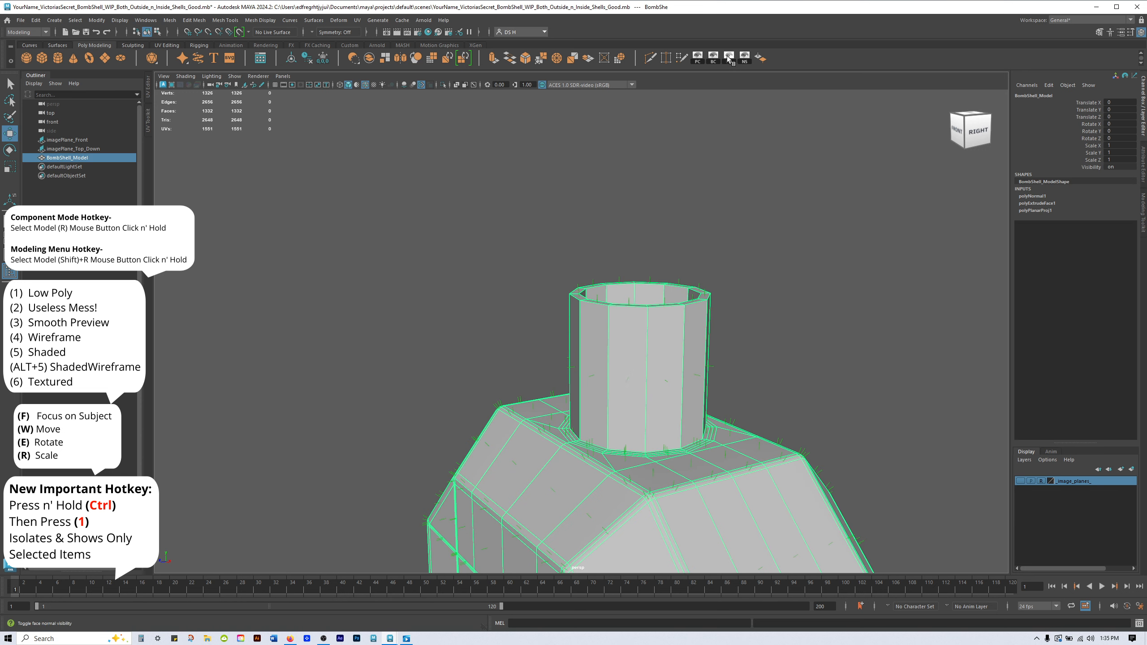
{"action": "right_click_drag", "start_coordinate": [763, 305], "coordinate": [736, 327], "text": "alt"}
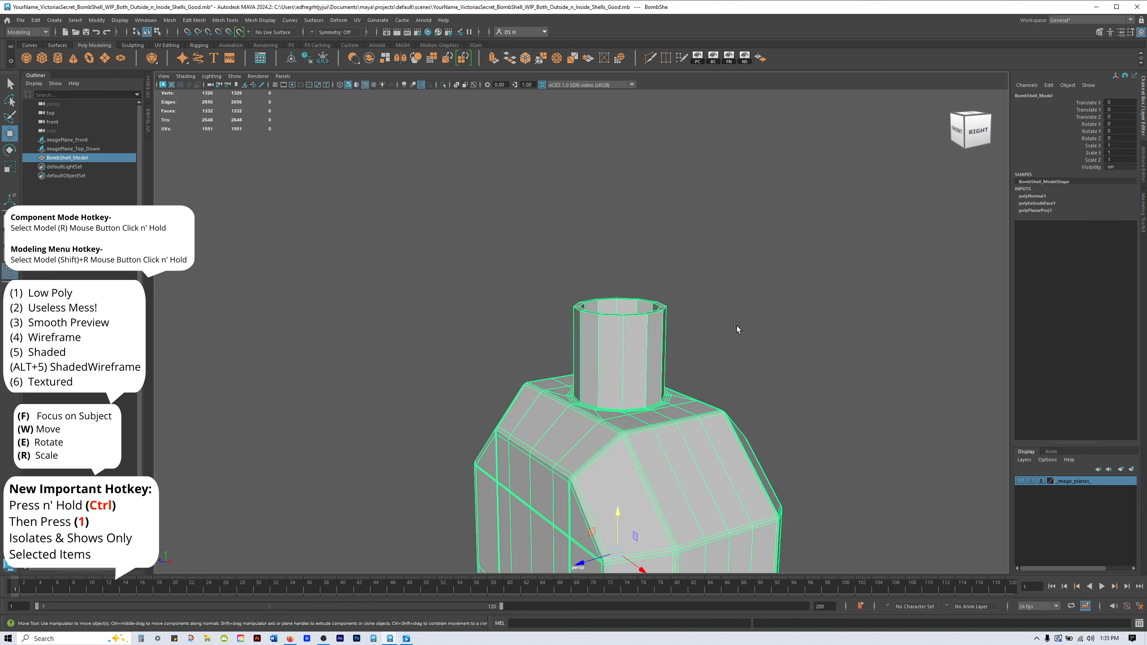
{"action": "middle_click_drag", "start_coordinate": [813, 356], "coordinate": [794, 218], "text": "alt"}
{"action": "left_click", "coordinate": [799, 227]}
{"action": "left_click_drag", "start_coordinate": [574, 300], "coordinate": [616, 294], "text": "alt"}
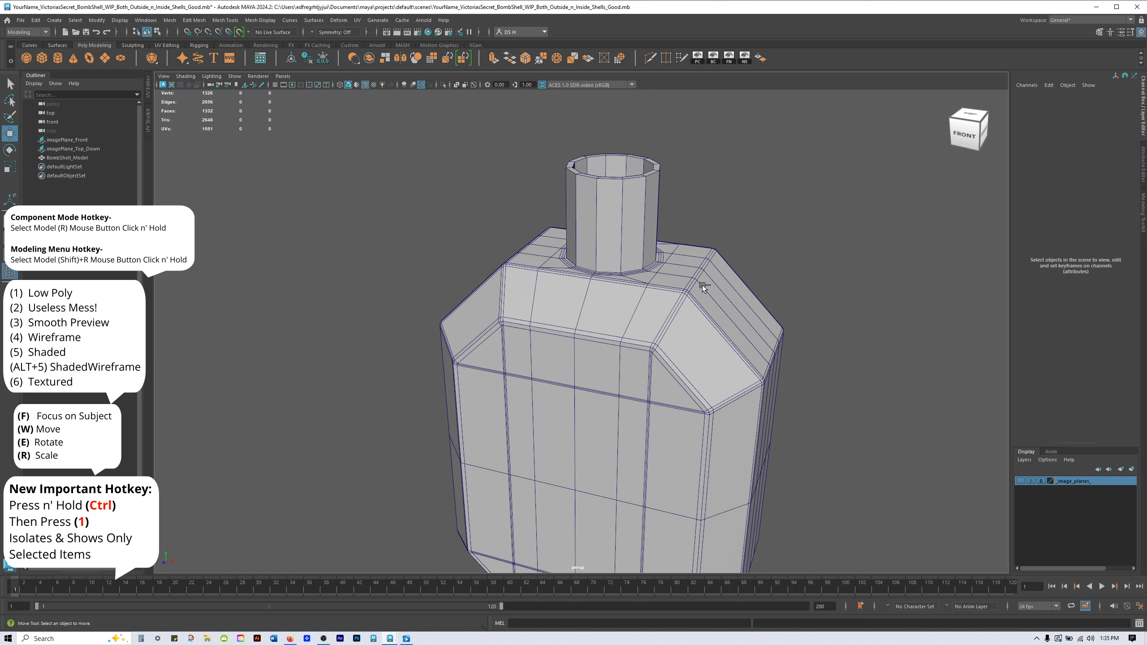
{"action": "key", "text": "ctrl+s"}
Select the whole bottle and display its UV layout in the UV Editor with the UV Toolkit open.
{"action": "left_click_drag", "start_coordinate": [742, 297], "coordinate": [683, 267], "text": "alt"}
{"action": "middle_click_drag", "start_coordinate": [682, 267], "coordinate": [798, 279], "text": "alt"}
{"action": "left_click", "coordinate": [799, 283]}
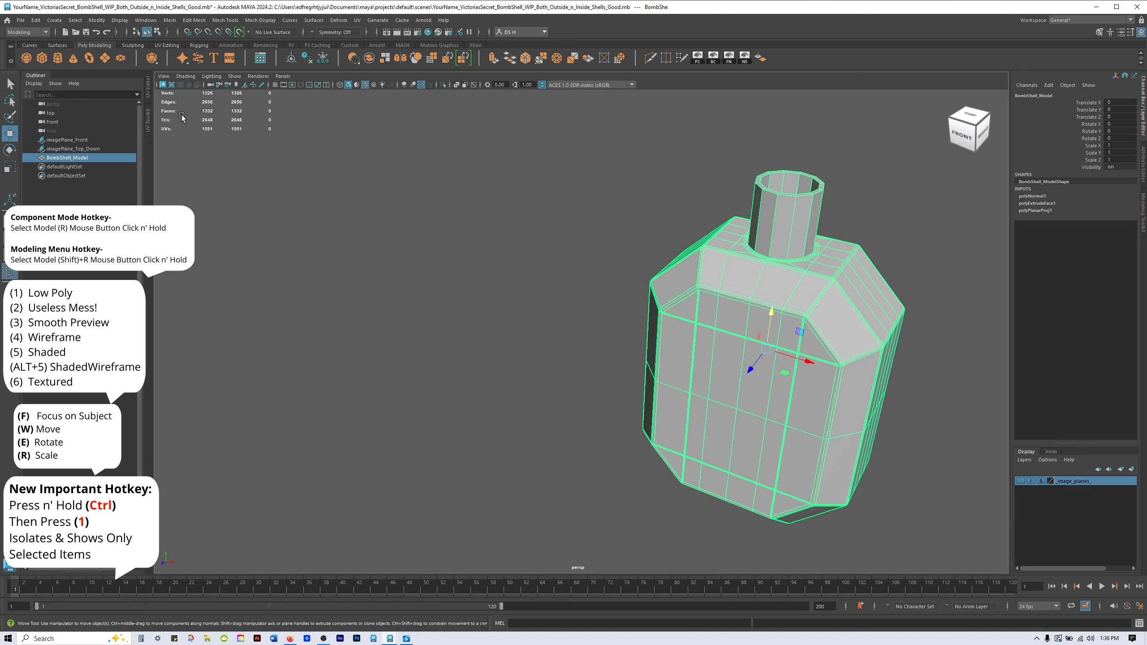
{"action": "left_click", "coordinate": [149, 88]}
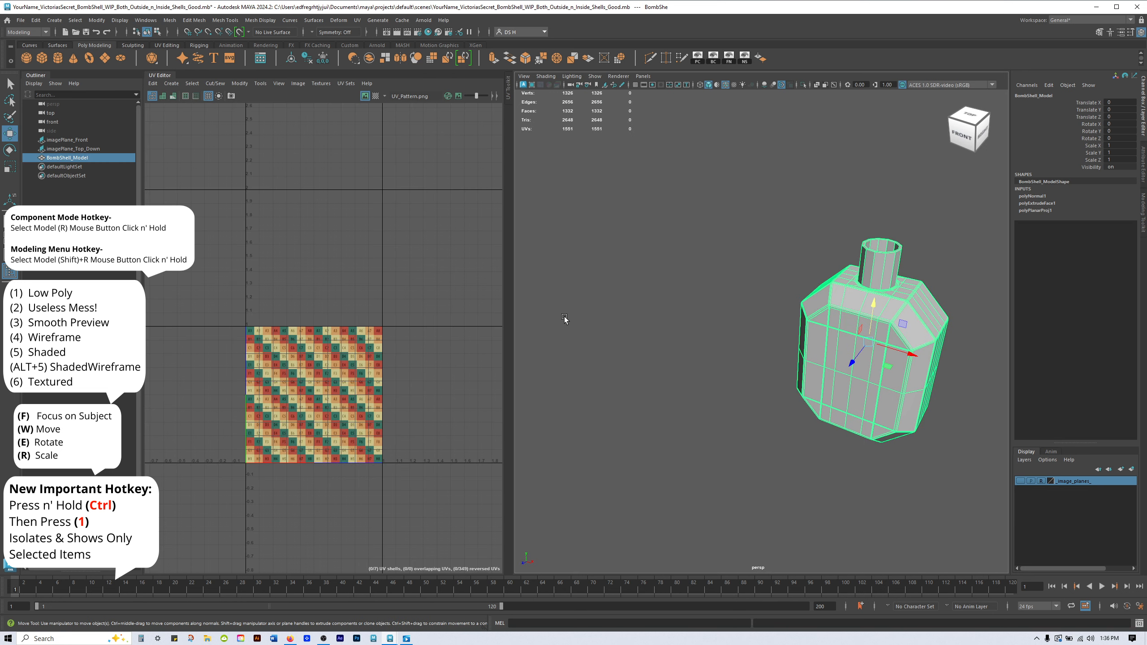
{"action": "key", "text": "f"}
{"action": "scroll", "coordinate": [293, 294], "scroll_direction": "up", "scroll_amount": 5}
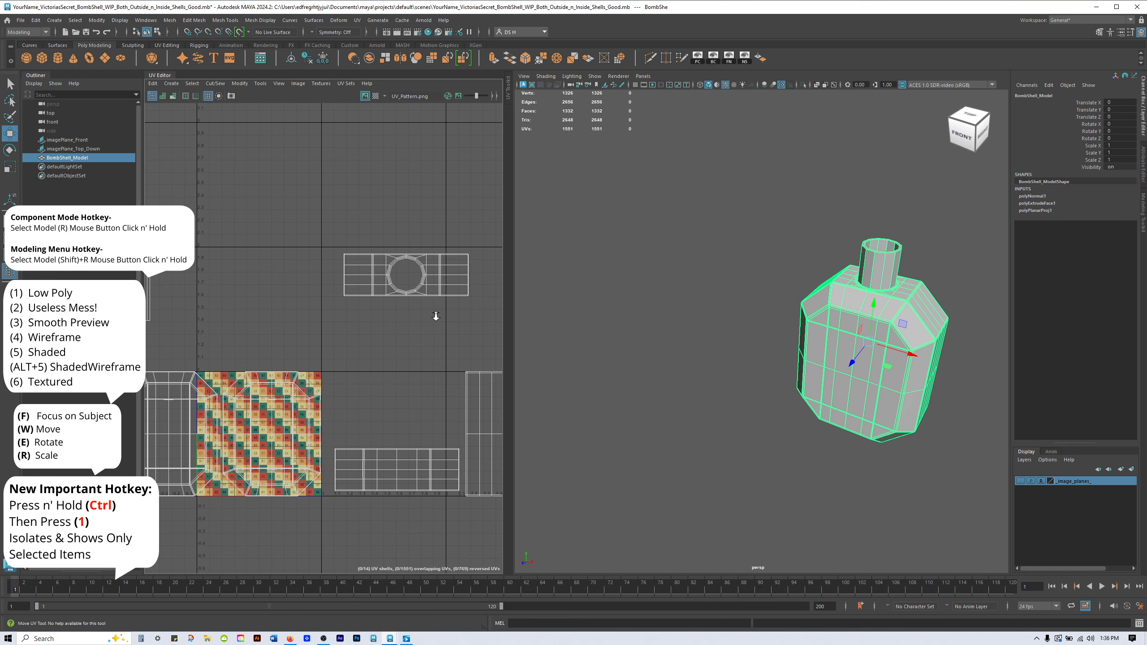
{"action": "middle_click_drag", "start_coordinate": [350, 299], "coordinate": [385, 236], "text": "alt"}
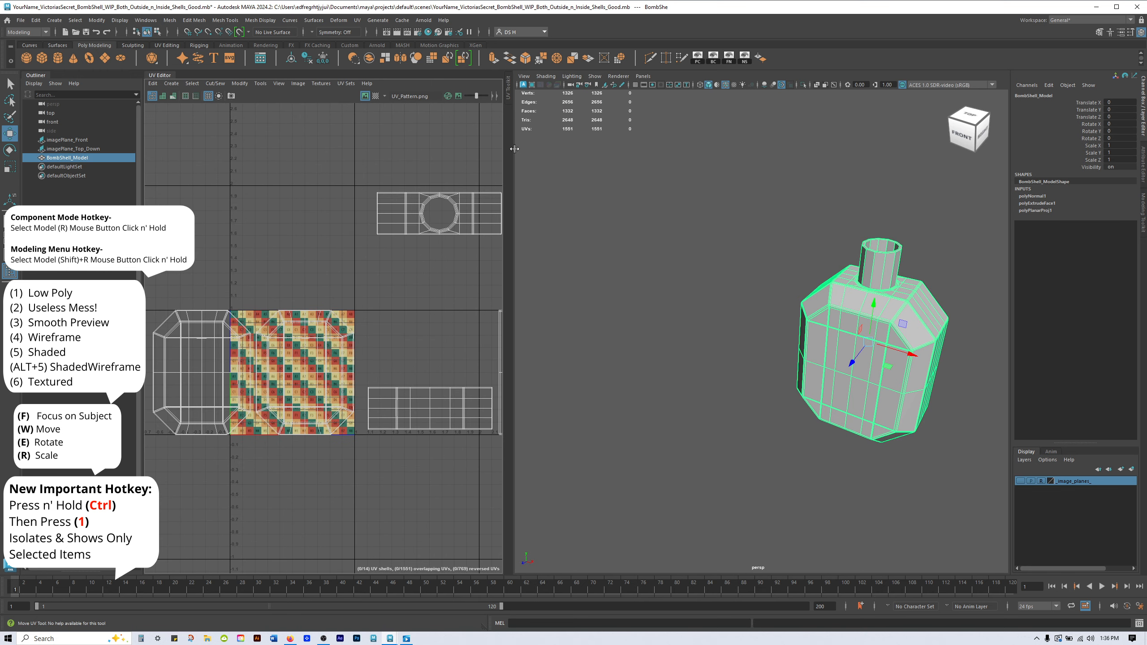
{"action": "left_click", "coordinate": [510, 84]}
{"action": "middle_click_drag", "start_coordinate": [432, 274], "coordinate": [342, 263], "text": "alt"}
{"action": "scroll", "coordinate": [360, 241], "scroll_direction": "down", "scroll_amount": 5}
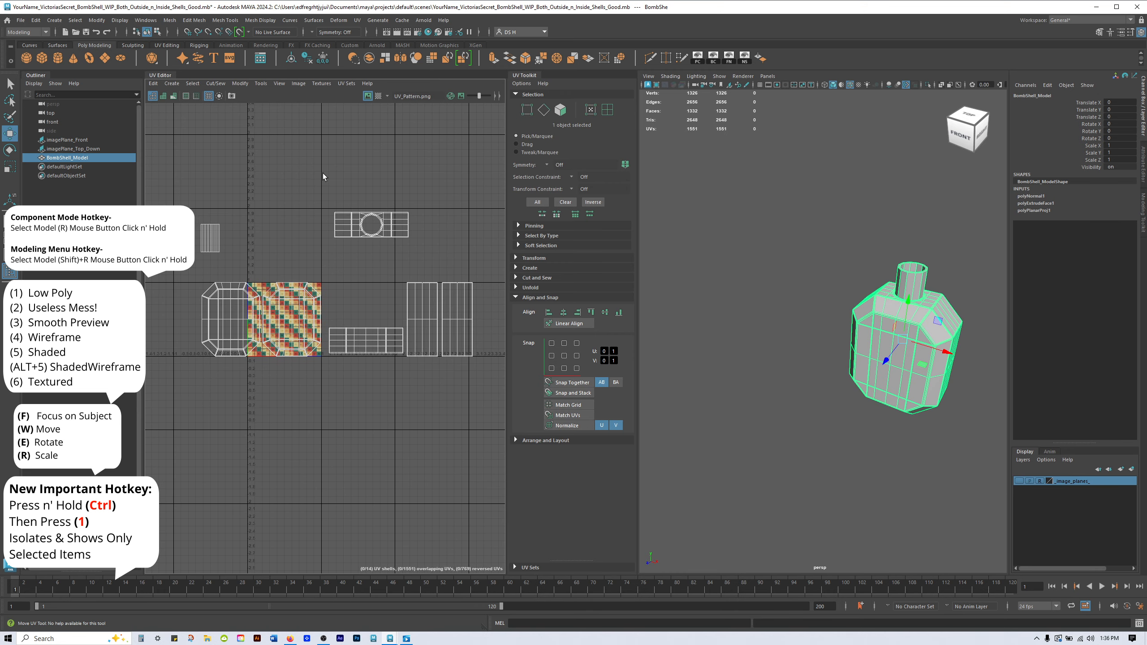
Shade the UV shells by orientation and overlap, frame the bottle, and switch to UV shell selection.
{"action": "left_click", "coordinate": [163, 96]}
{"action": "scroll", "coordinate": [214, 352], "scroll_direction": "up", "scroll_amount": 3}
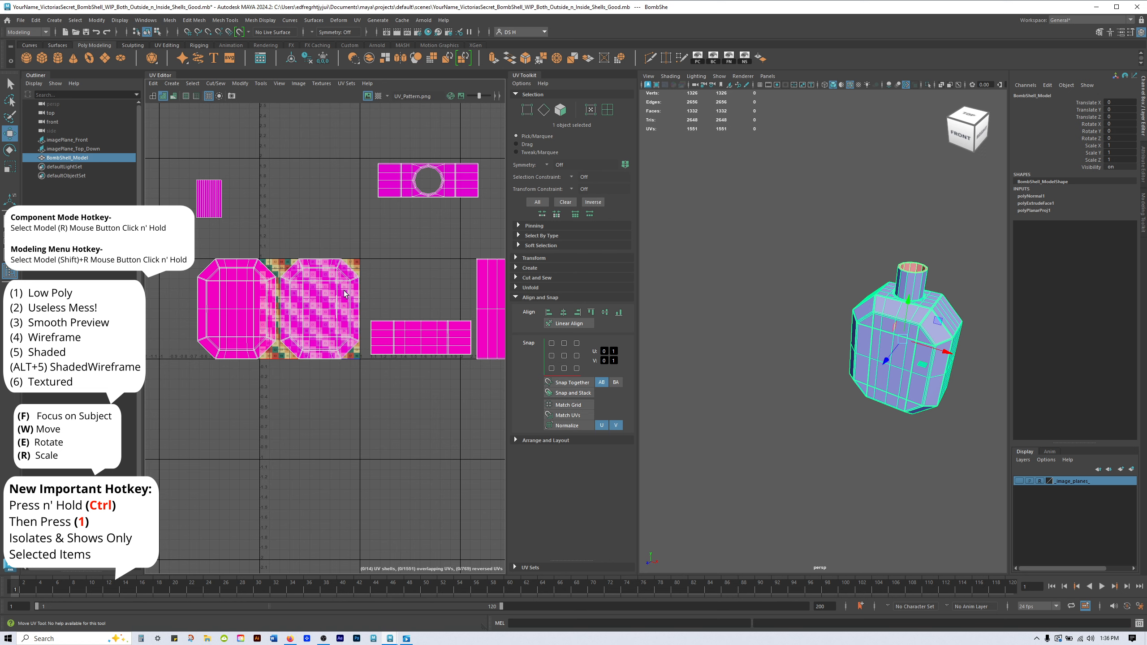
{"action": "middle_click_drag", "start_coordinate": [431, 266], "coordinate": [333, 262], "text": "alt"}
{"action": "key", "text": "f"}
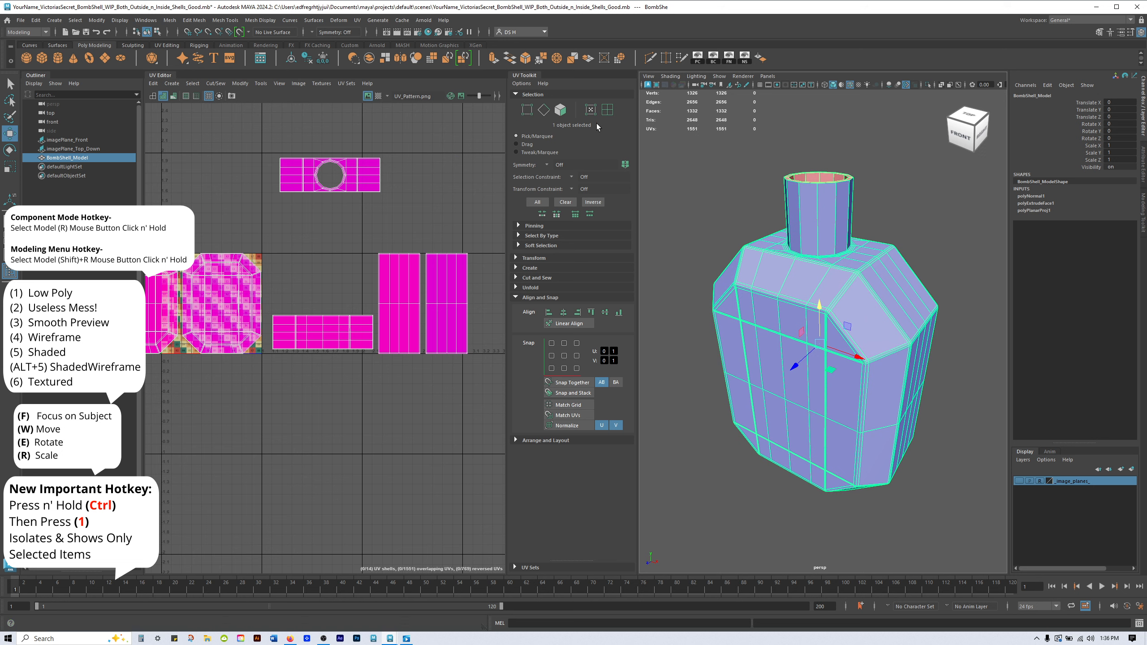
{"action": "left_click", "coordinate": [608, 110]}
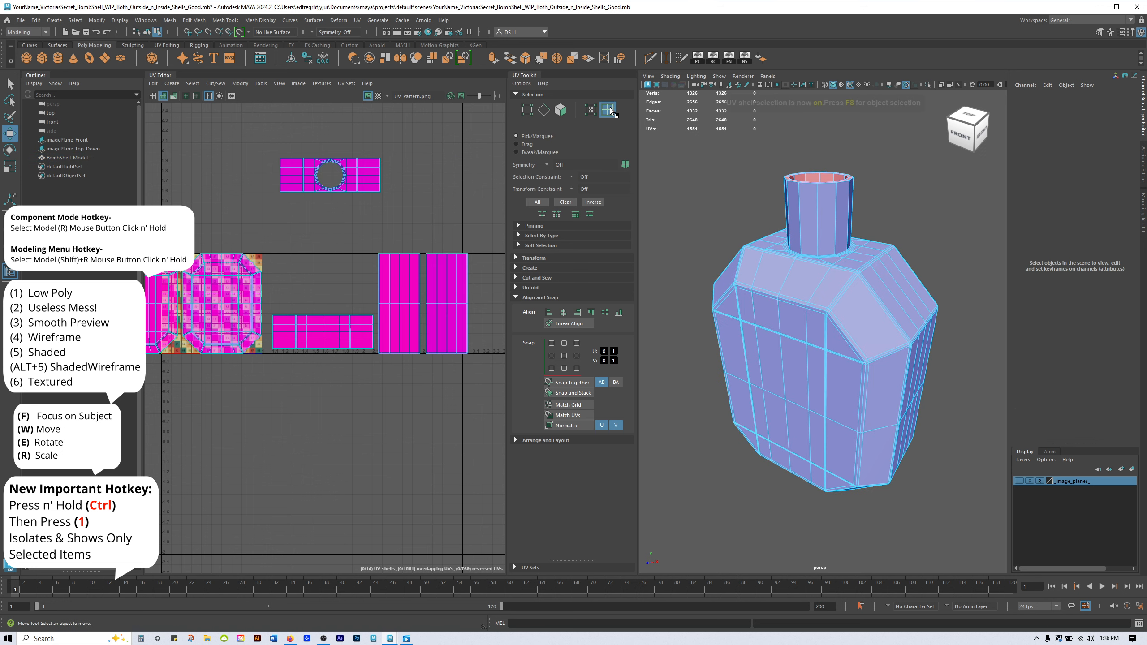
Try moving the outermost tall side-panel shell sideways off its overlapping duplicate, and undo the move.
{"action": "left_click", "coordinate": [461, 272]}
{"action": "middle_click_drag", "start_coordinate": [463, 273], "coordinate": [337, 261], "text": "alt"}
{"action": "left_click_drag", "start_coordinate": [395, 296], "coordinate": [451, 300]}
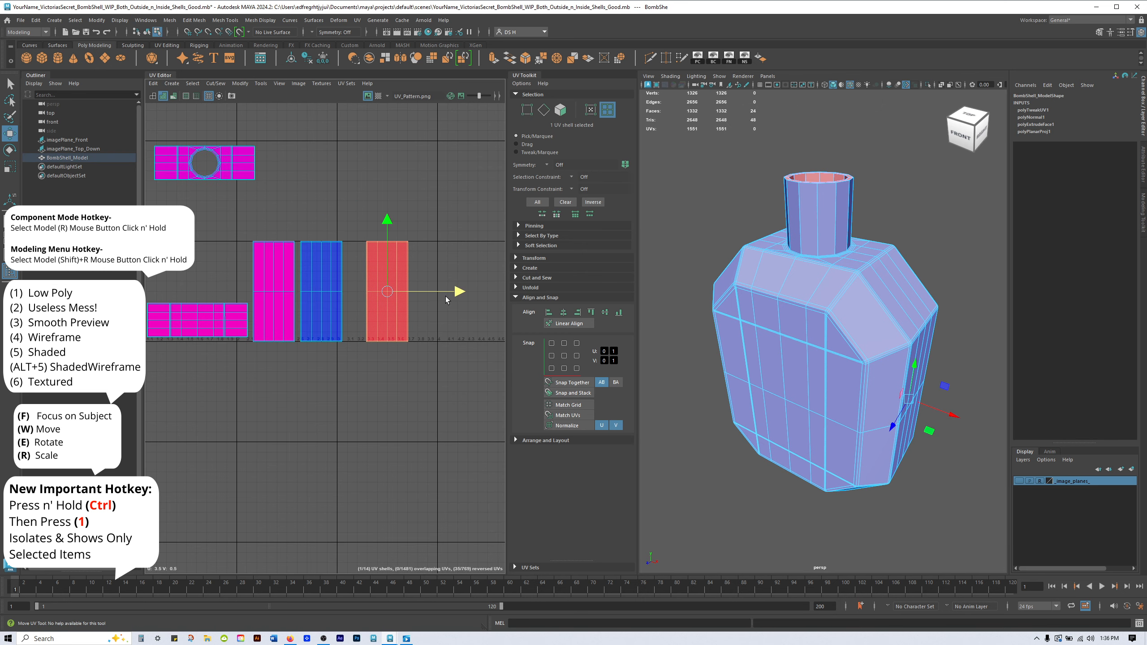
{"action": "key", "text": "ctrl+z"}
Move the upper copy of the outermost tall side-panel shell sideways into empty UV space, clear of its duplicate.
{"action": "middle_click_drag", "start_coordinate": [325, 266], "coordinate": [501, 281], "text": "alt"}
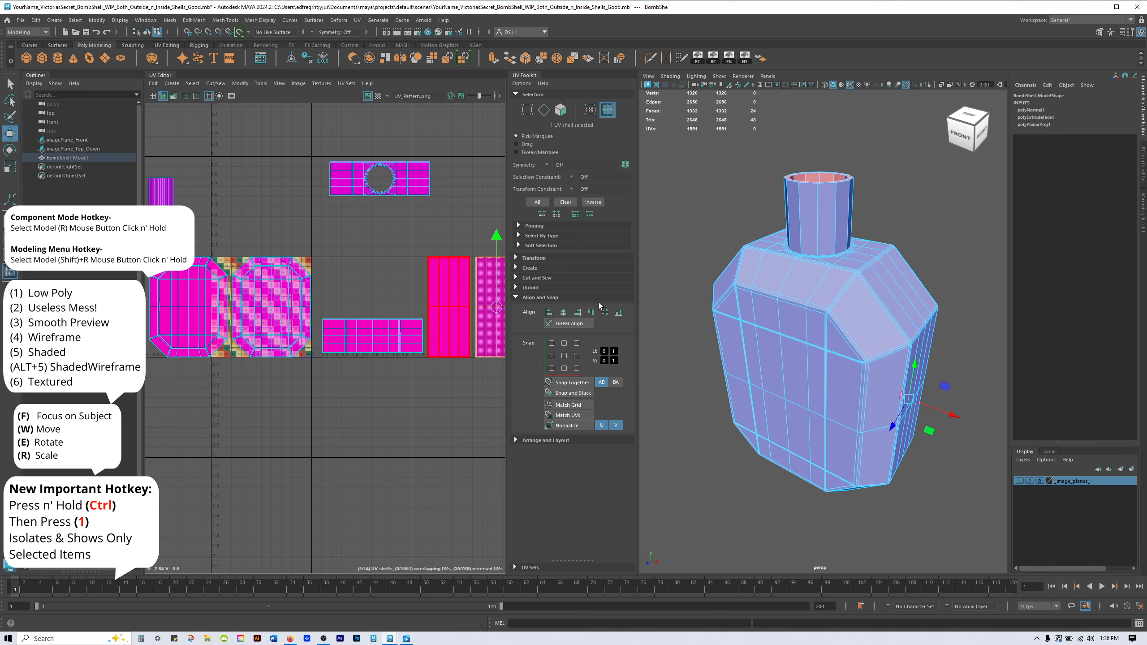
{"action": "left_click_drag", "start_coordinate": [864, 307], "coordinate": [828, 318], "text": "alt"}
{"action": "middle_click_drag", "start_coordinate": [394, 295], "coordinate": [250, 282], "text": "alt"}
{"action": "scroll", "coordinate": [344, 298], "scroll_direction": "down", "scroll_amount": 1}
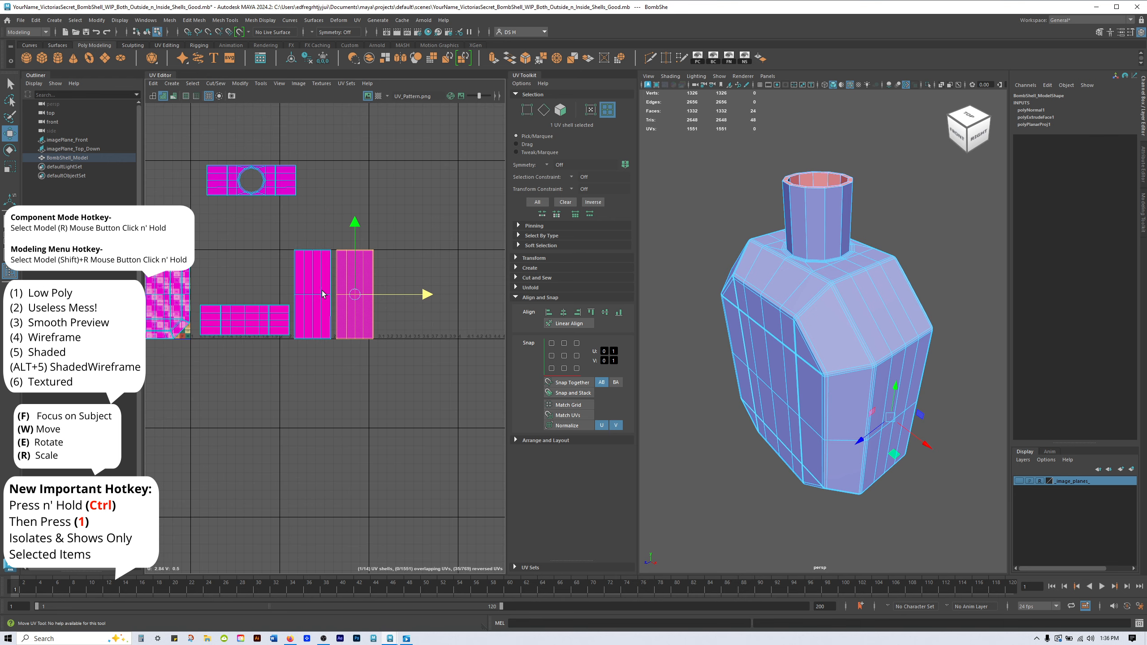
{"action": "middle_click_drag", "start_coordinate": [334, 292], "coordinate": [471, 299], "text": "alt"}
{"action": "scroll", "coordinate": [452, 294], "scroll_direction": "down", "scroll_amount": 2}
{"action": "middle_click_drag", "start_coordinate": [360, 287], "coordinate": [325, 267], "text": "alt"}
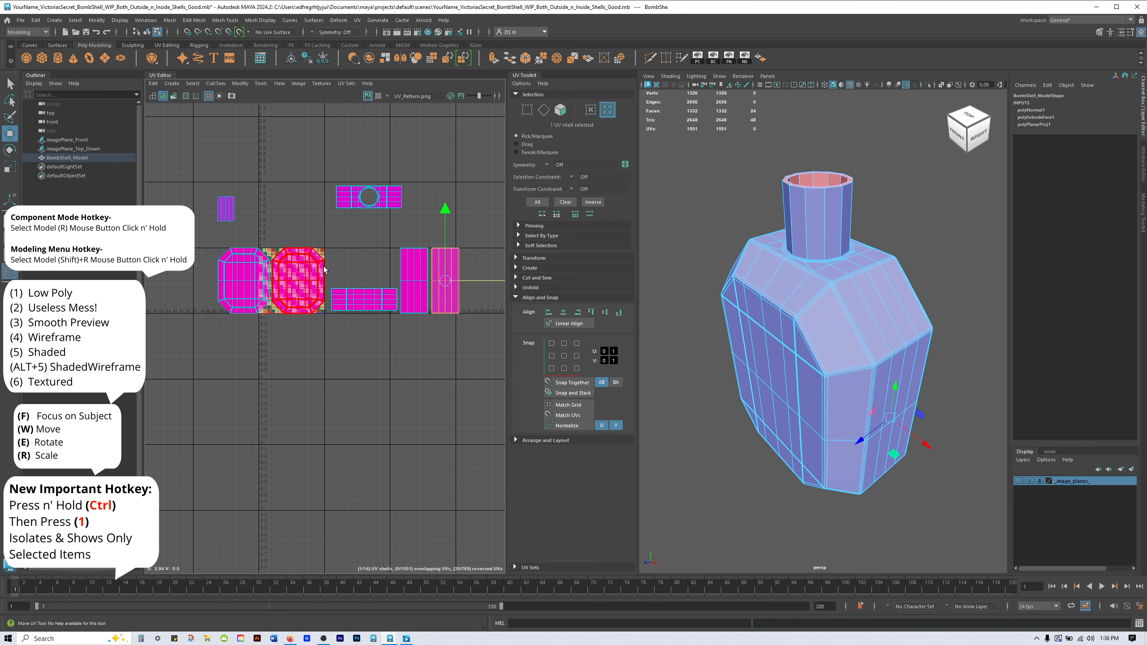
{"action": "middle_click_drag", "start_coordinate": [375, 298], "coordinate": [264, 278], "text": "alt"}
{"action": "left_click_drag", "start_coordinate": [850, 225], "coordinate": [846, 273], "text": "alt"}
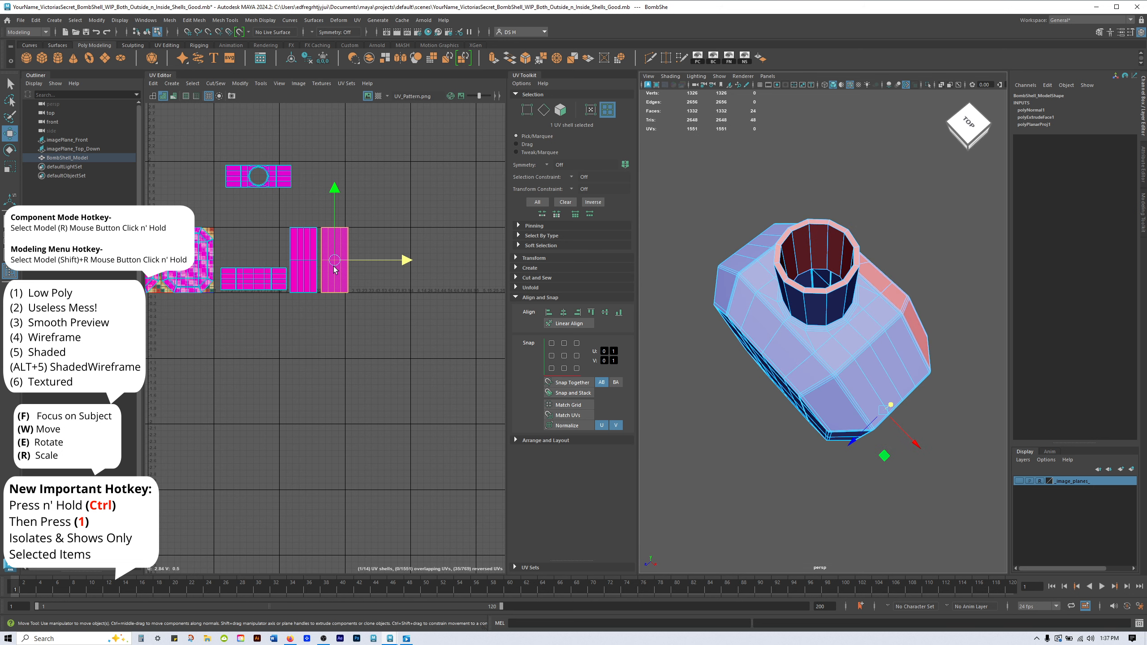
{"action": "scroll", "coordinate": [307, 237], "scroll_direction": "up", "scroll_amount": 2}
{"action": "left_click_drag", "start_coordinate": [422, 272], "coordinate": [474, 274]}
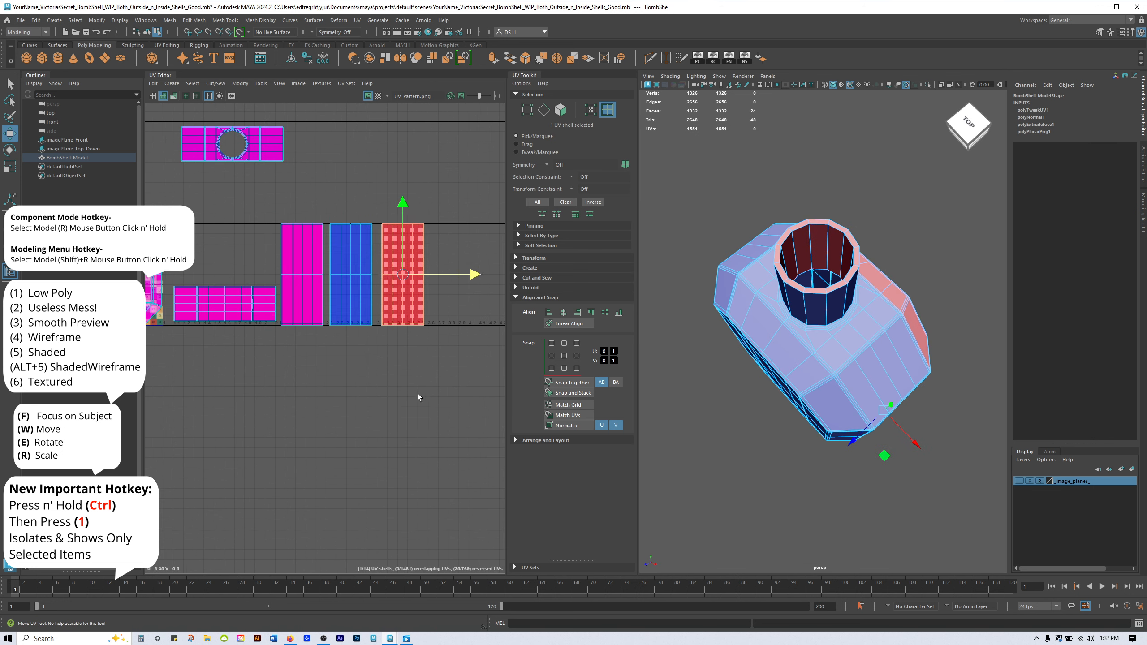
Move the upper copy of the other tall side-panel shell sideways past all the tall shells and deselect it.
{"action": "left_click", "coordinate": [285, 278]}
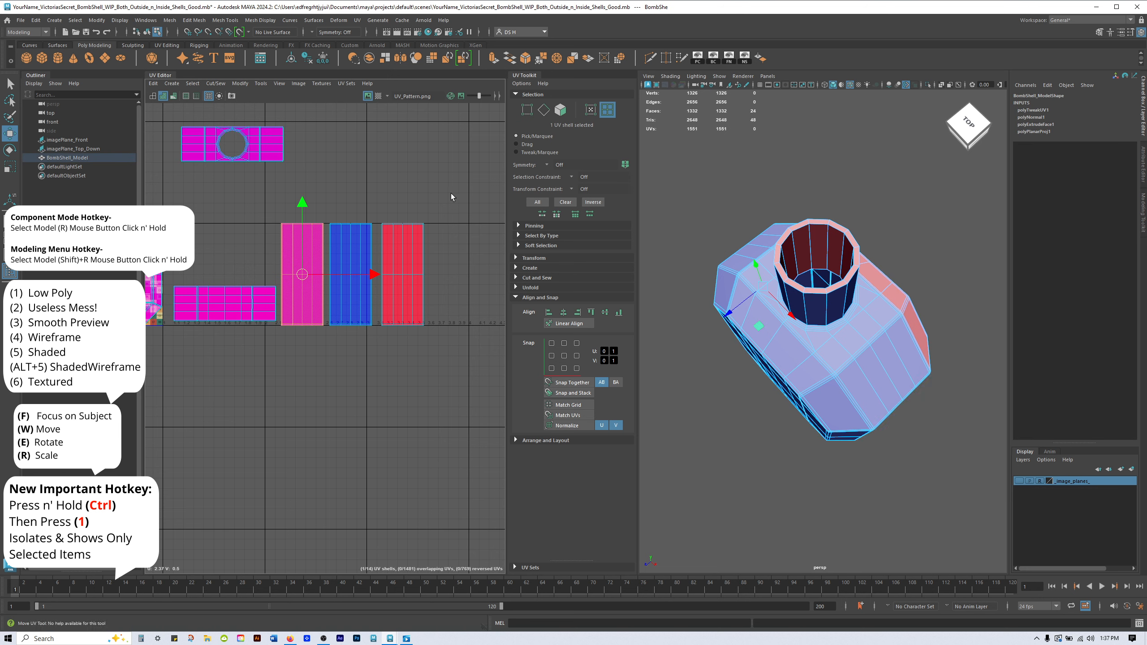
{"action": "left_click_drag", "start_coordinate": [371, 274], "coordinate": [523, 280]}
{"action": "left_click", "coordinate": [455, 346]}
Move the upper copy of the horizontal bottle-bottom shell vertically so it sits just above its duplicate.
{"action": "right_click_drag", "start_coordinate": [421, 362], "coordinate": [295, 346], "text": "alt"}
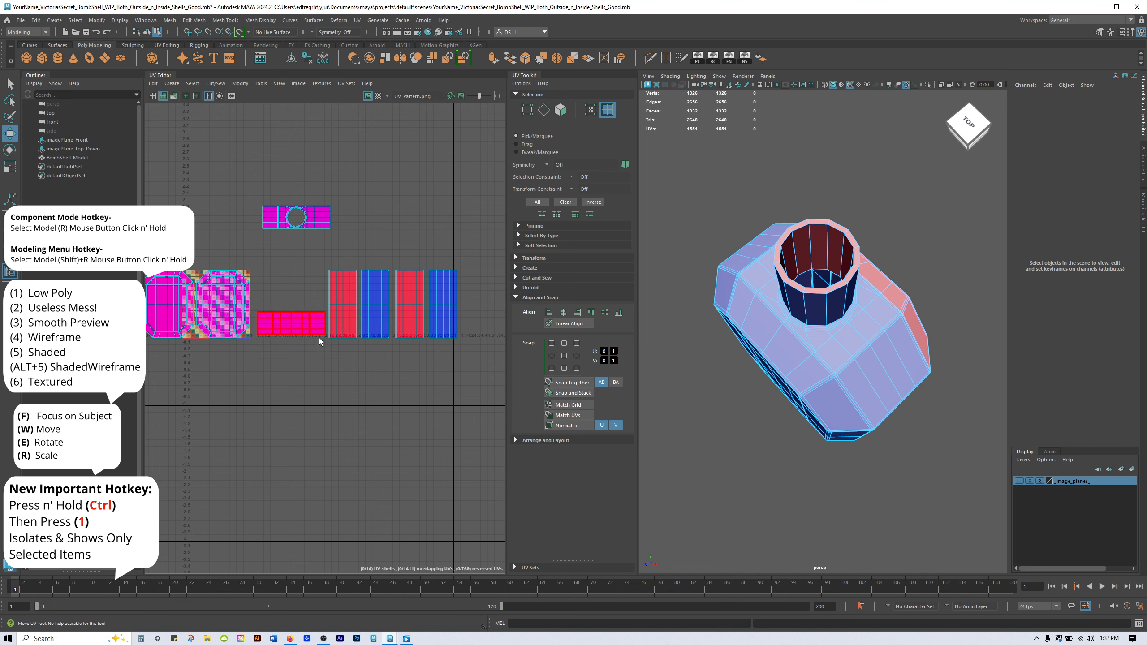
{"action": "middle_click_drag", "start_coordinate": [358, 334], "coordinate": [420, 296], "text": "alt"}
{"action": "left_click", "coordinate": [352, 288]}
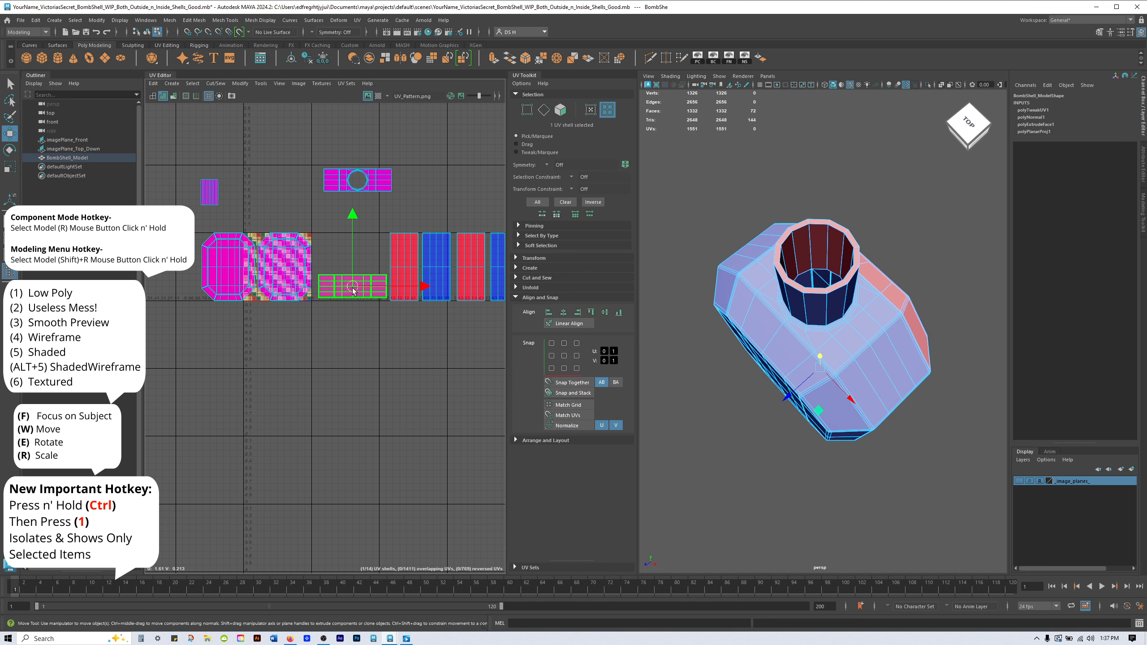
{"action": "left_click_drag", "start_coordinate": [351, 255], "coordinate": [361, 232]}
{"action": "left_click", "coordinate": [380, 381]}
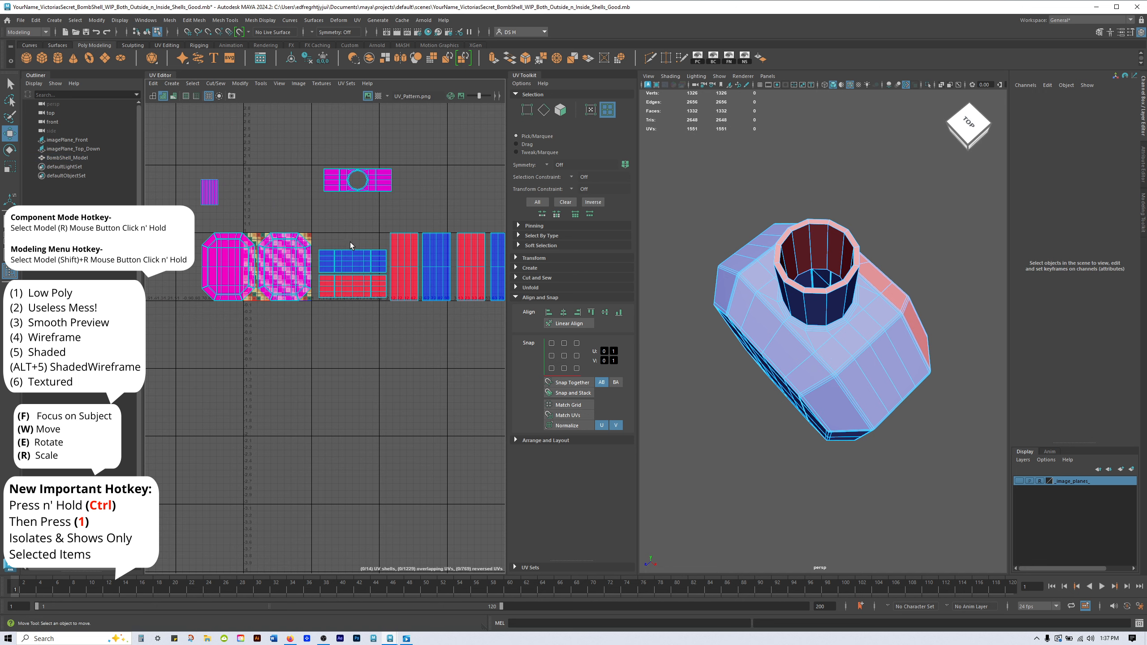
Check which parts of the bottle the two separated bottom shells cover, leaving their positions unchanged.
{"action": "left_click", "coordinate": [353, 261]}
{"action": "left_click_drag", "start_coordinate": [901, 518], "coordinate": [980, 478], "text": "alt"}
{"action": "left_click", "coordinate": [374, 296]}
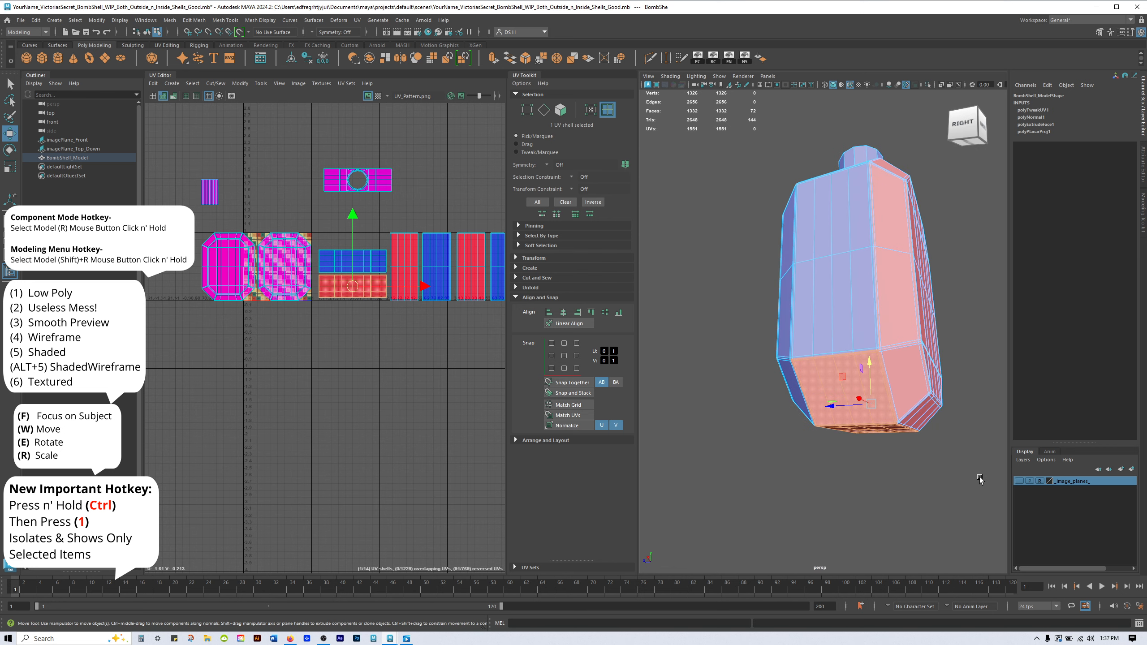
{"action": "left_click_drag", "start_coordinate": [361, 219], "coordinate": [361, 229]}
{"action": "key", "text": "ctrl+z"}
{"action": "left_click", "coordinate": [367, 362]}
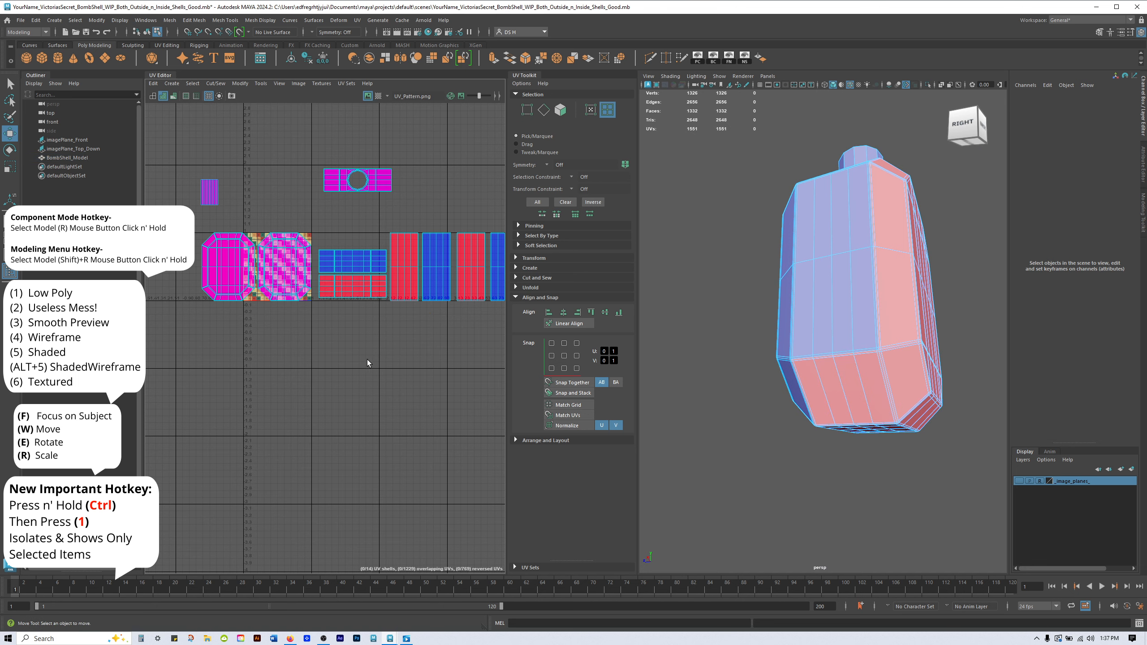
Move the upper copy of the shoulder shell with the round neck hole down, just below its duplicate, and deselect it.
{"action": "left_click", "coordinate": [333, 195]}
{"action": "left_click_drag", "start_coordinate": [898, 253], "coordinate": [816, 407], "text": "alt"}
{"action": "left_click_drag", "start_coordinate": [361, 135], "coordinate": [362, 163]}
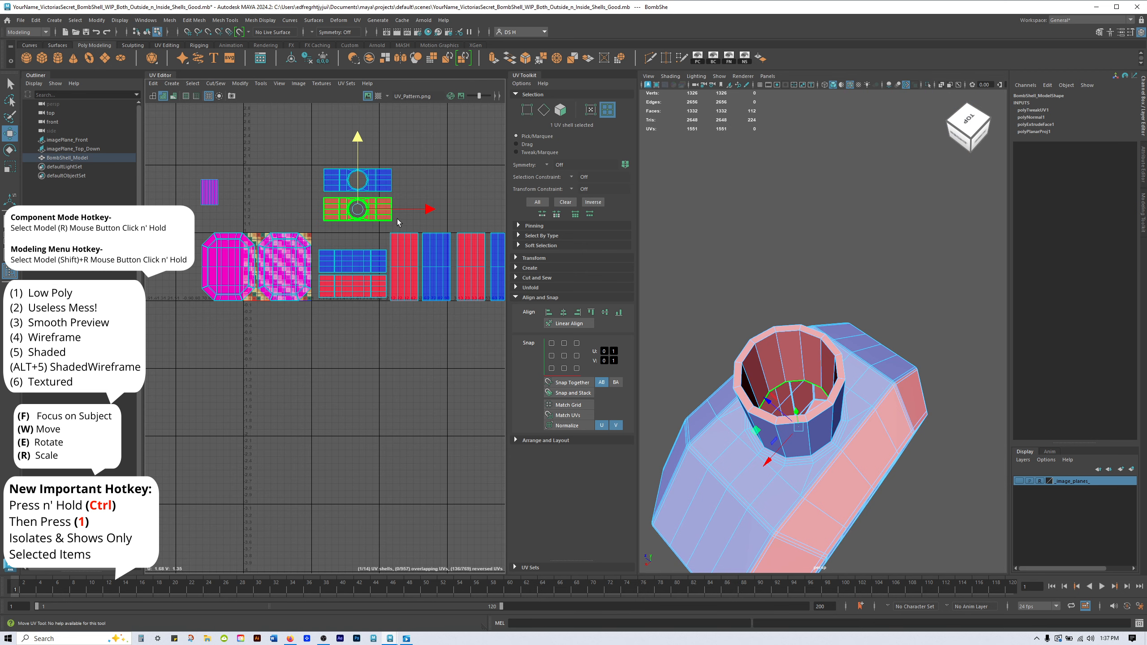
{"action": "left_click", "coordinate": [239, 192]}
Move the upper copy of the octagonal body shell outside the UV tile sideways off its duplicate and deselect it.
{"action": "left_click", "coordinate": [233, 284]}
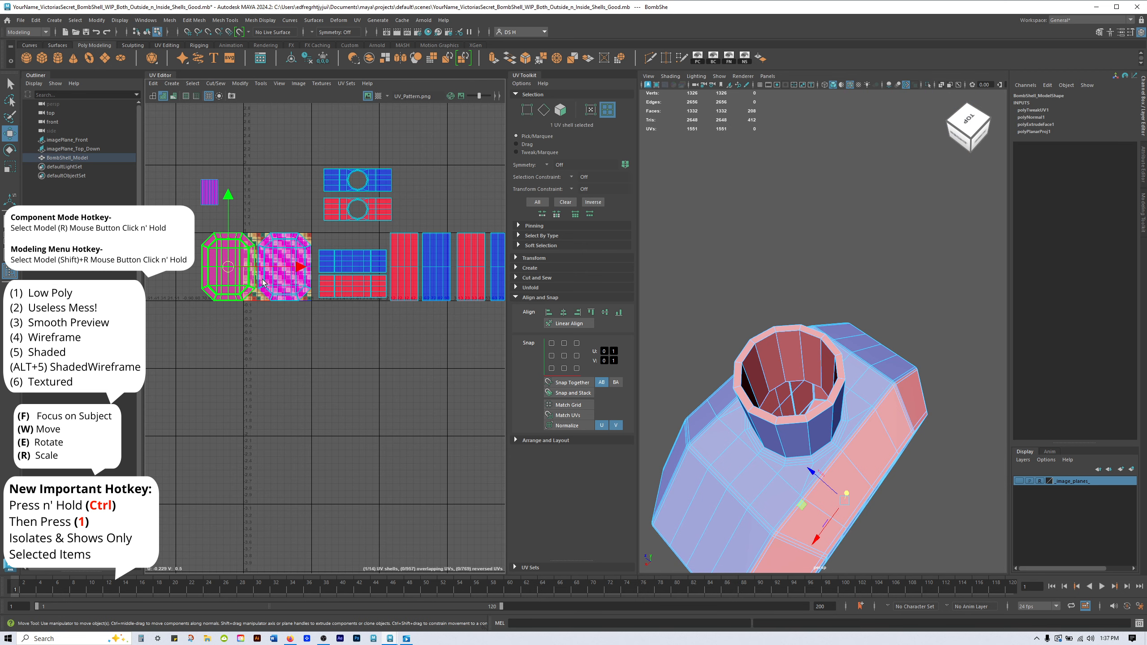
{"action": "left_click_drag", "start_coordinate": [300, 267], "coordinate": [242, 273]}
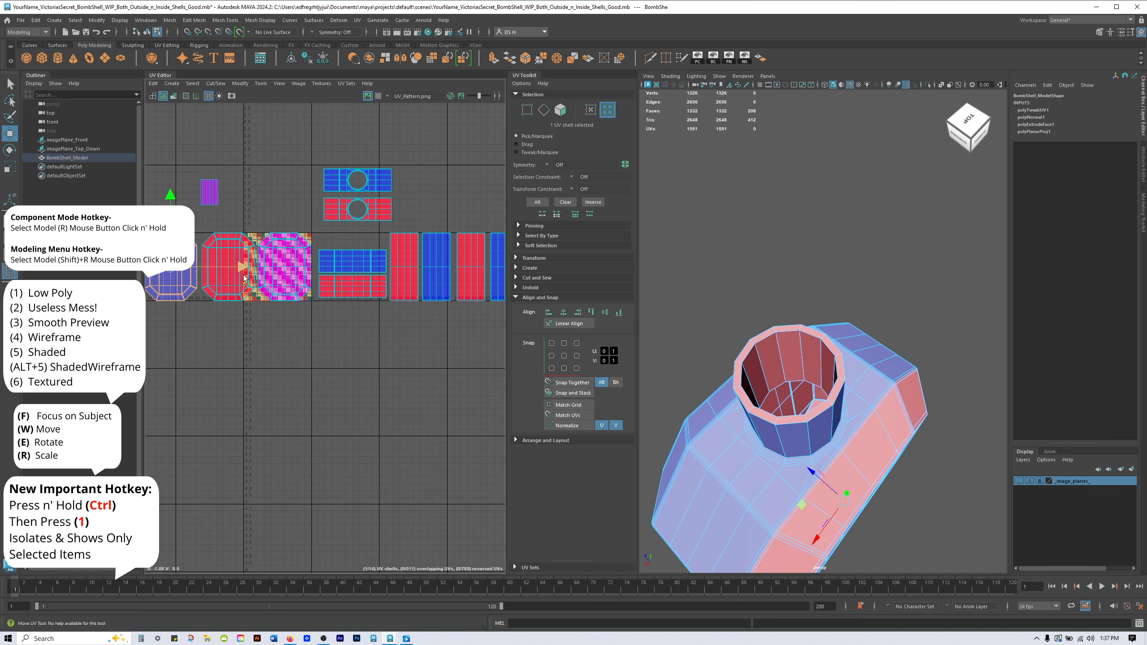
{"action": "middle_click_drag", "start_coordinate": [243, 277], "coordinate": [339, 283], "text": "alt"}
{"action": "left_click", "coordinate": [347, 346]}
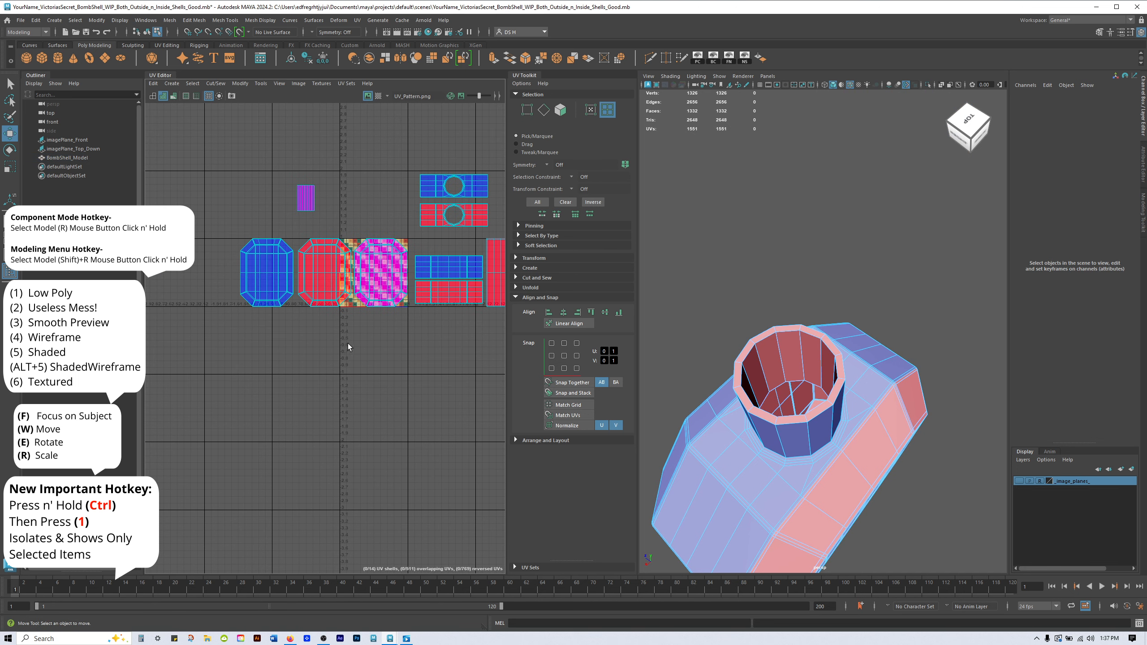
Move the blue octagonal body shell and its red neighbour together sideways, clear of the UV tile, and deselect them.
{"action": "left_click", "coordinate": [266, 269]}
{"action": "left_click", "coordinate": [328, 266], "text": "shift"}
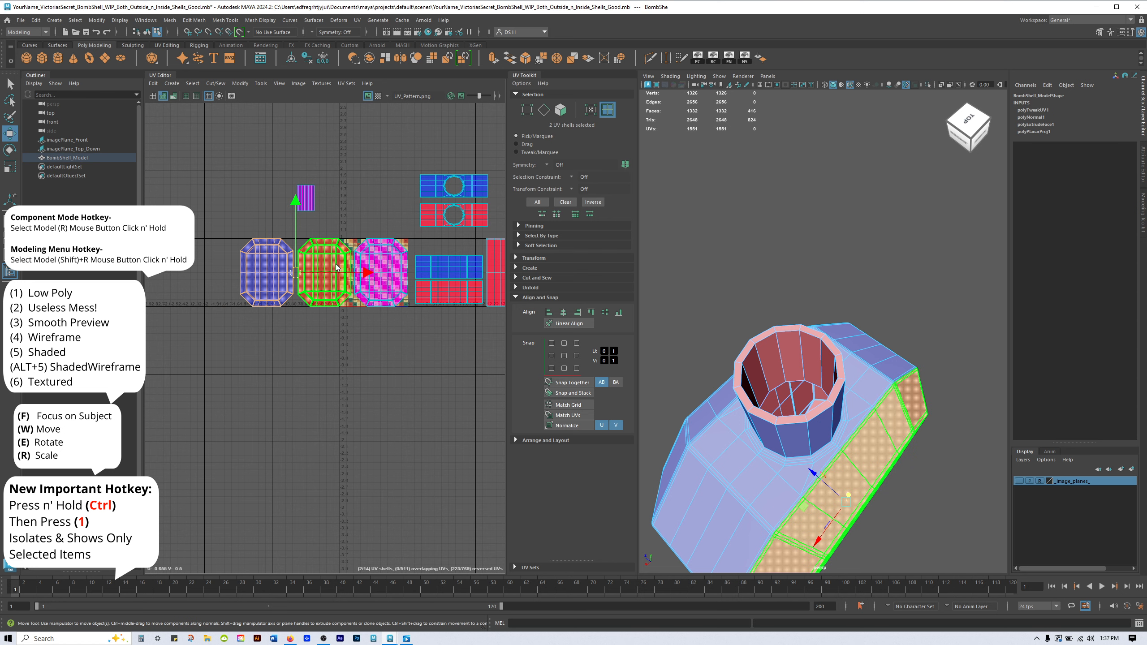
{"action": "left_click_drag", "start_coordinate": [358, 274], "coordinate": [309, 280]}
{"action": "left_click", "coordinate": [309, 354]}
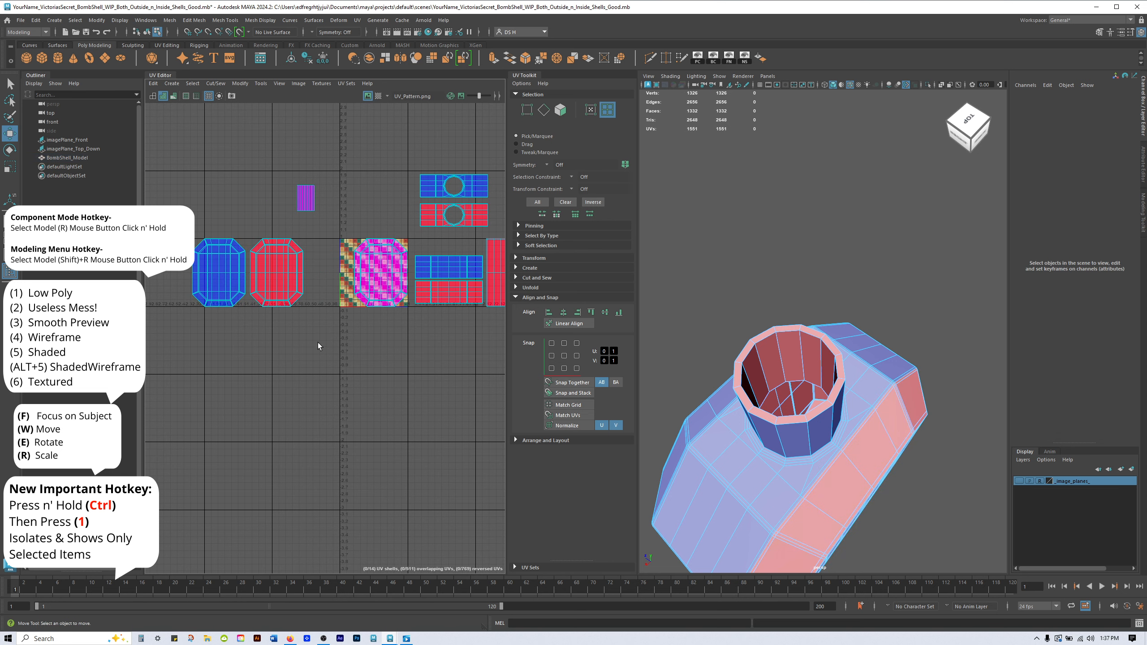
Move the upper octagonal copy in the UV tile sideways off its duplicate, and shift the two outer octagonal shells slightly farther out.
{"action": "left_click", "coordinate": [379, 275]}
{"action": "left_click_drag", "start_coordinate": [447, 273], "coordinate": [391, 272]}
{"action": "left_click", "coordinate": [288, 273]}
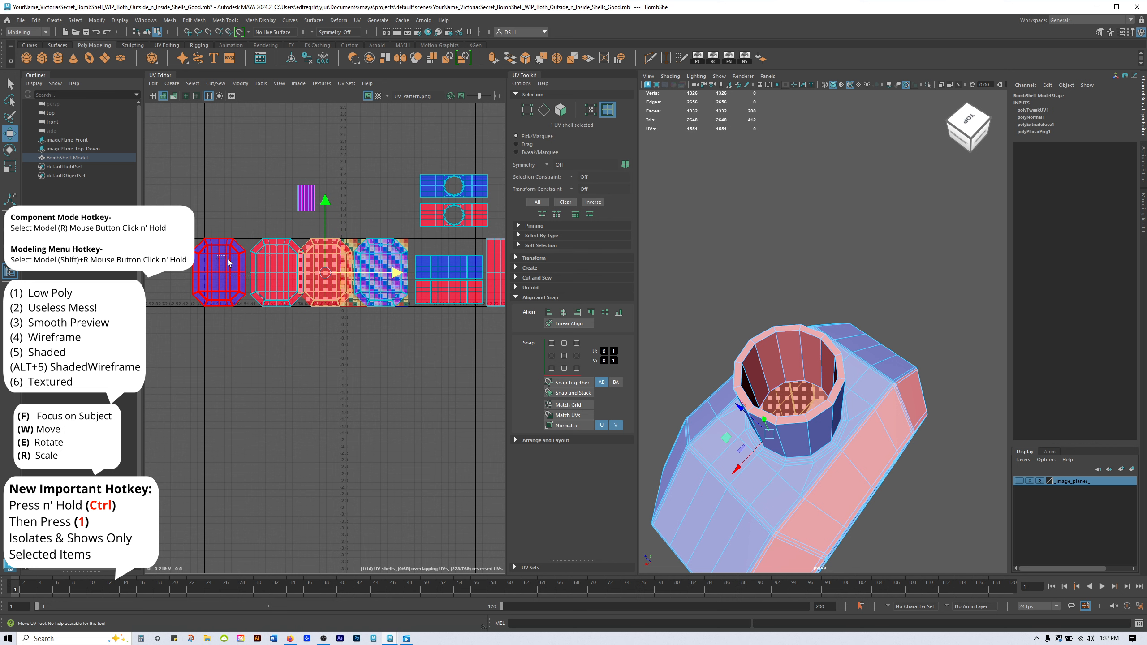
{"action": "left_click", "coordinate": [219, 263], "text": "shift"}
{"action": "middle_click_drag", "start_coordinate": [321, 274], "coordinate": [312, 275]}
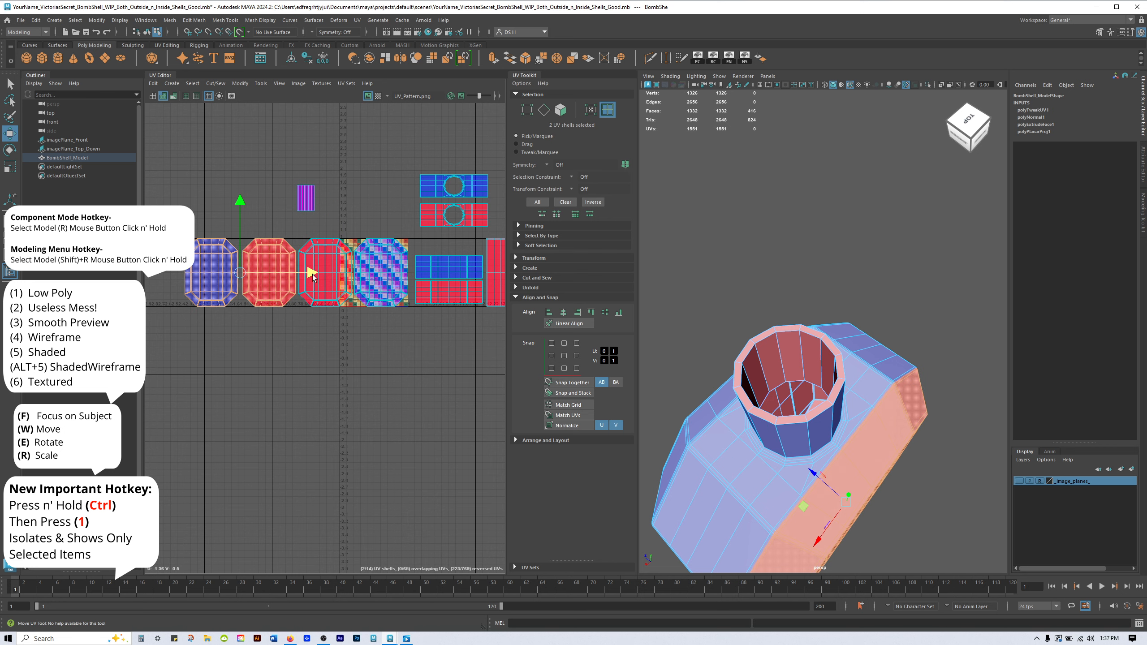
{"action": "left_click", "coordinate": [356, 360]}
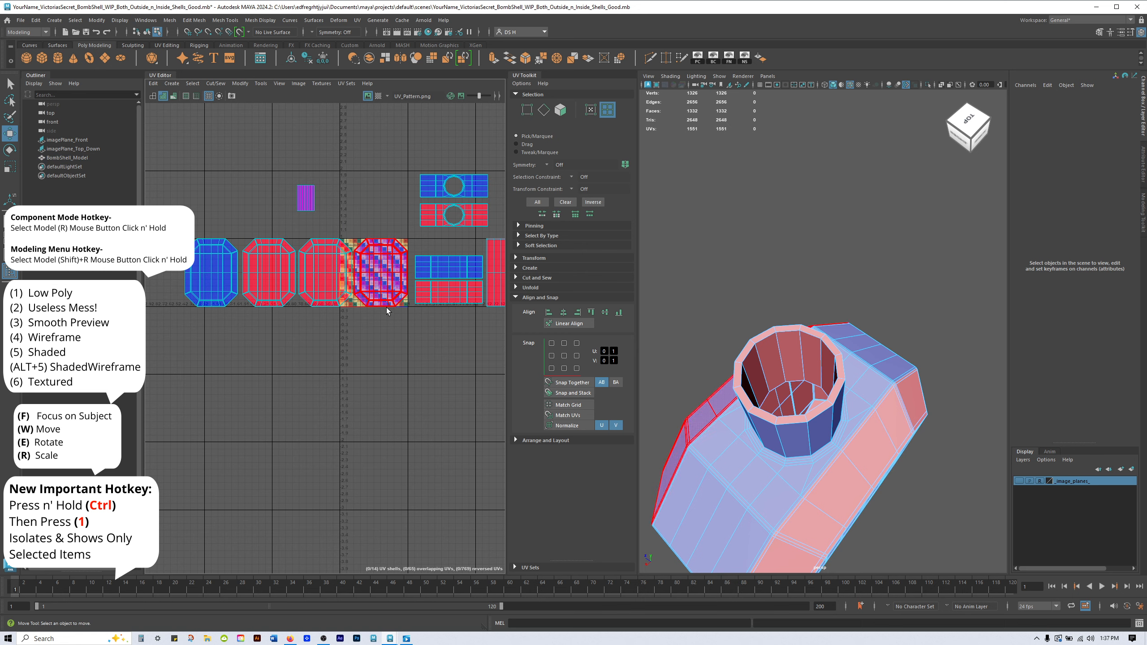
Examine the red and blue UV shells against the bottle's faces to tell reversed shells from correctly oriented ones.
{"action": "middle_click_drag", "start_coordinate": [397, 313], "coordinate": [387, 279], "text": "alt"}
{"action": "left_click_drag", "start_coordinate": [860, 352], "coordinate": [815, 327], "text": "alt"}
{"action": "scroll", "coordinate": [815, 326], "scroll_direction": "down", "scroll_amount": 4}
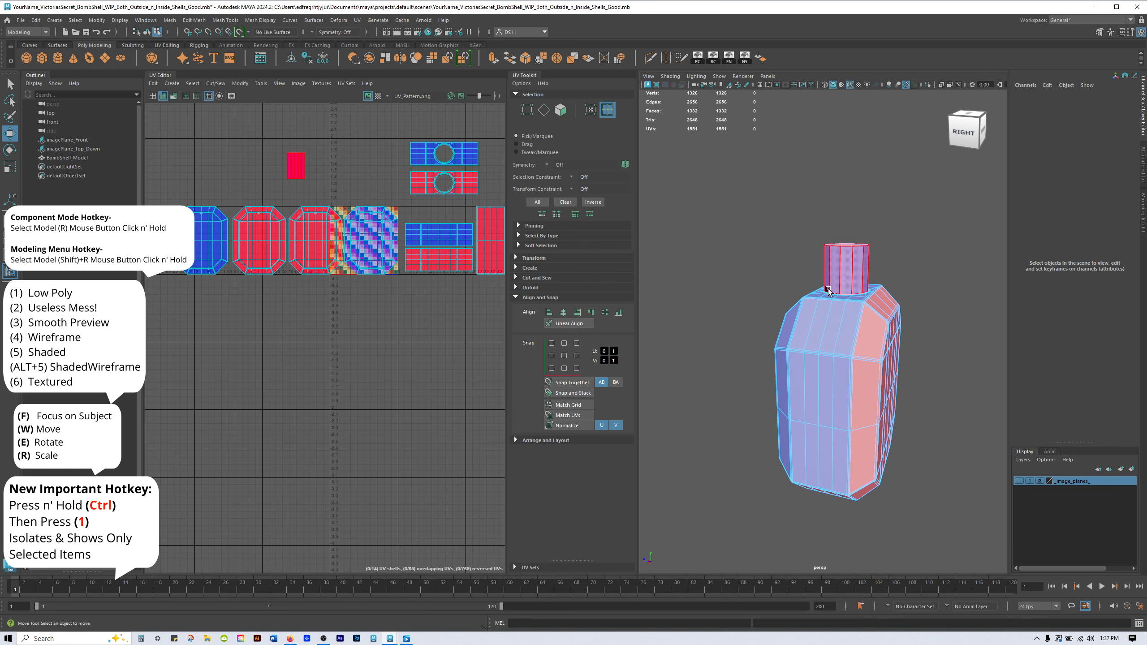
{"action": "scroll", "coordinate": [395, 247], "scroll_direction": "up", "scroll_amount": 6}
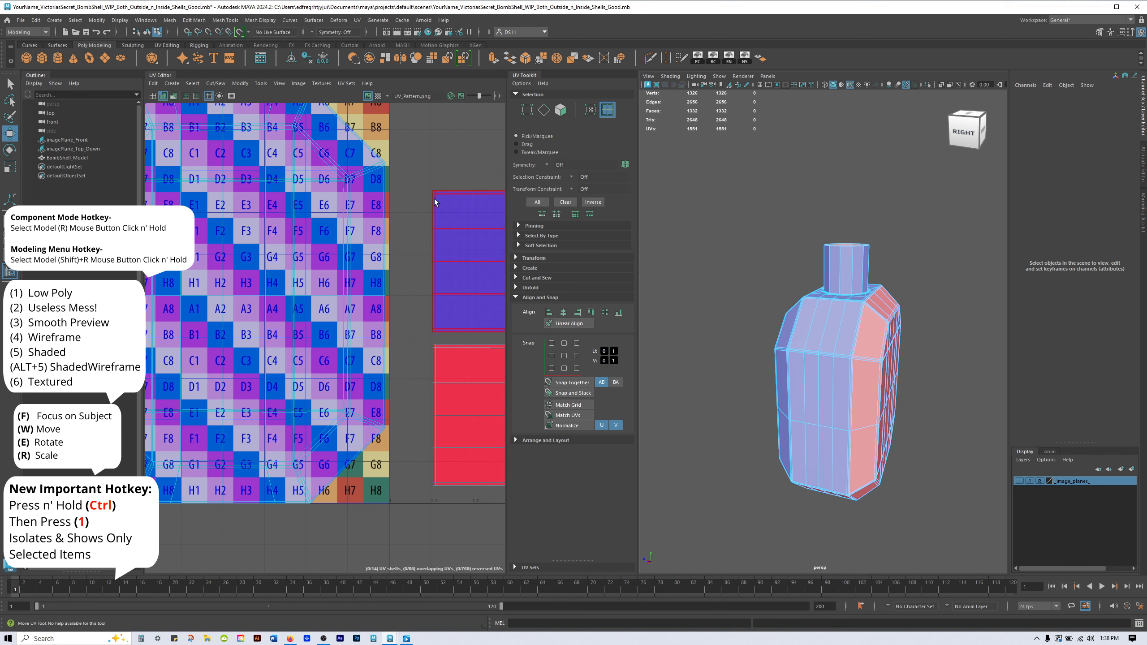
{"action": "scroll", "coordinate": [430, 300], "scroll_direction": "down", "scroll_amount": 8}
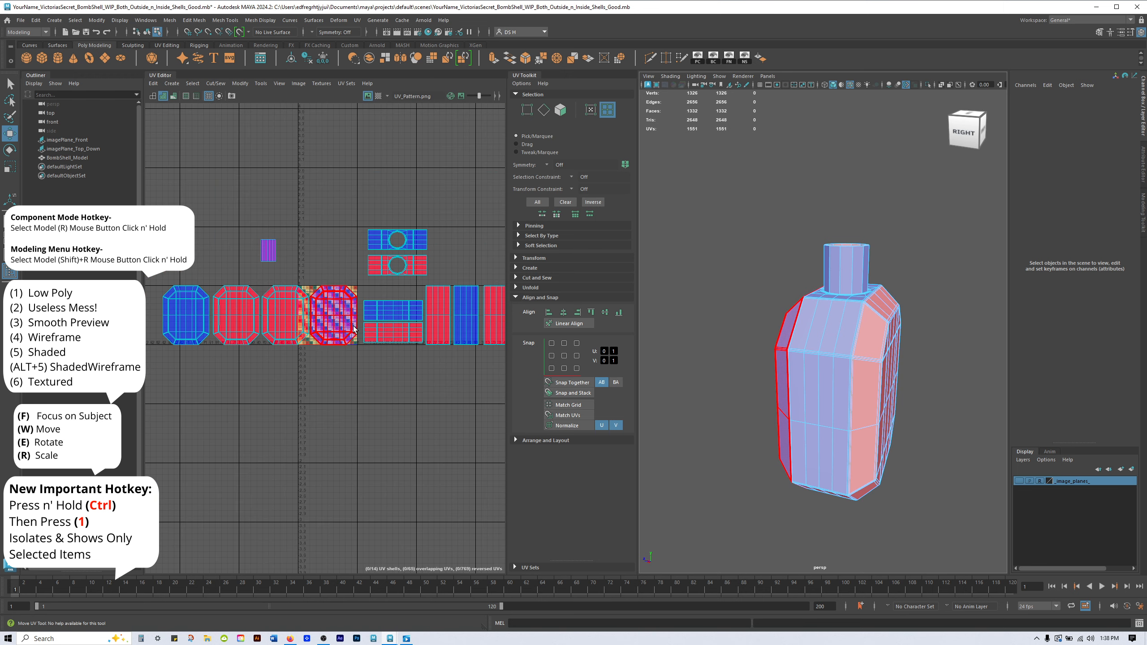
{"action": "scroll", "coordinate": [278, 299], "scroll_direction": "up", "scroll_amount": 5}
{"action": "left_click", "coordinate": [436, 311]}
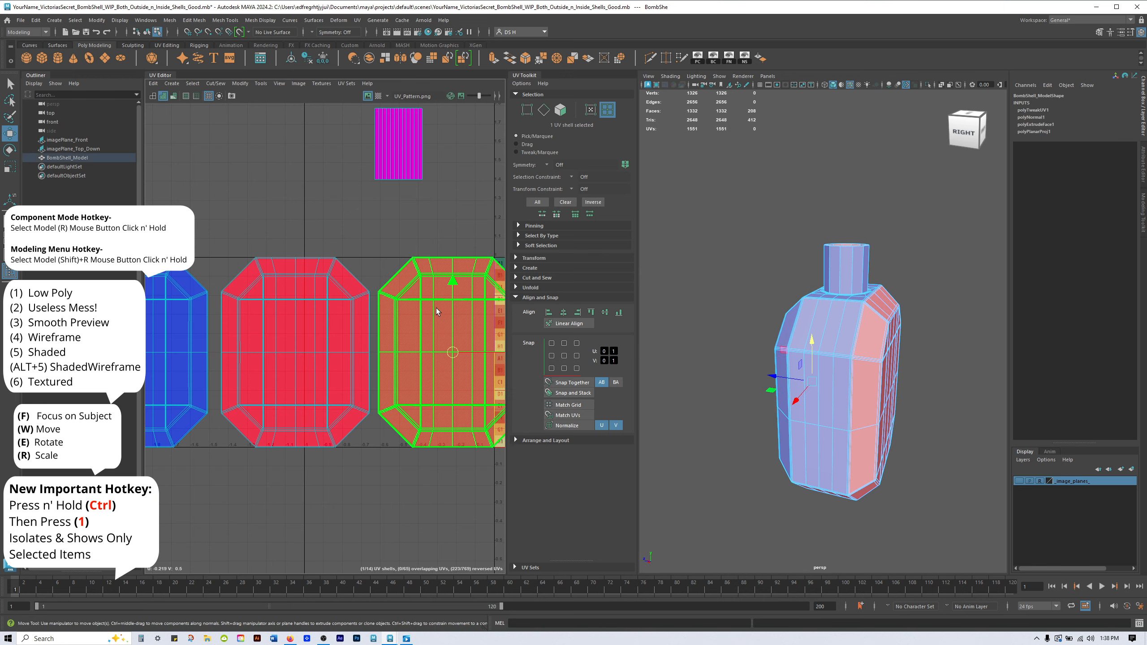
{"action": "scroll", "coordinate": [437, 311], "scroll_direction": "down", "scroll_amount": 3}
{"action": "middle_click_drag", "start_coordinate": [436, 311], "coordinate": [334, 262], "text": "alt"}
{"action": "scroll", "coordinate": [407, 409], "scroll_direction": "down", "scroll_amount": 5}
{"action": "left_click", "coordinate": [356, 434]}
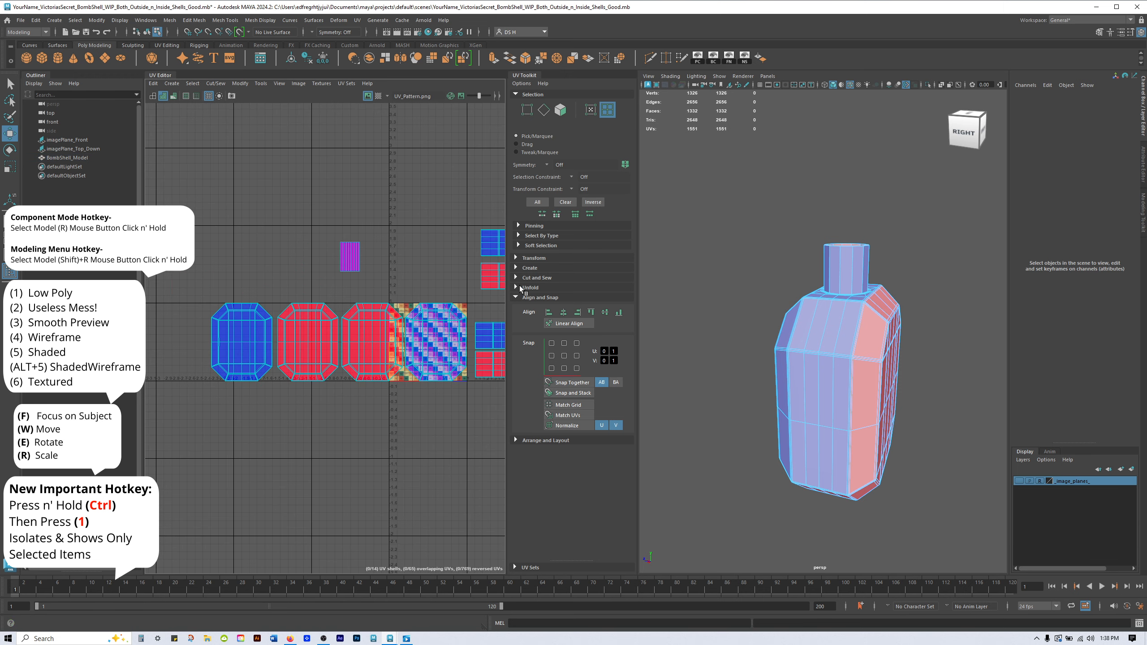
{"action": "middle_click_drag", "start_coordinate": [429, 331], "coordinate": [181, 290], "text": "alt"}
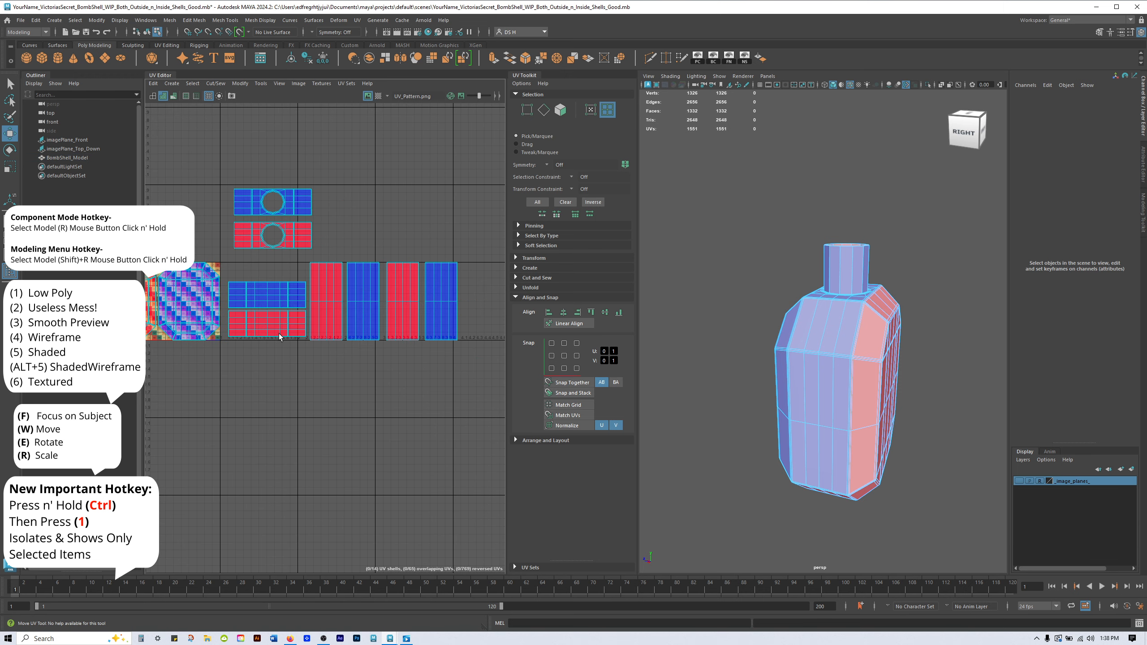
{"action": "left_click_drag", "start_coordinate": [868, 423], "coordinate": [870, 306], "text": "alt"}
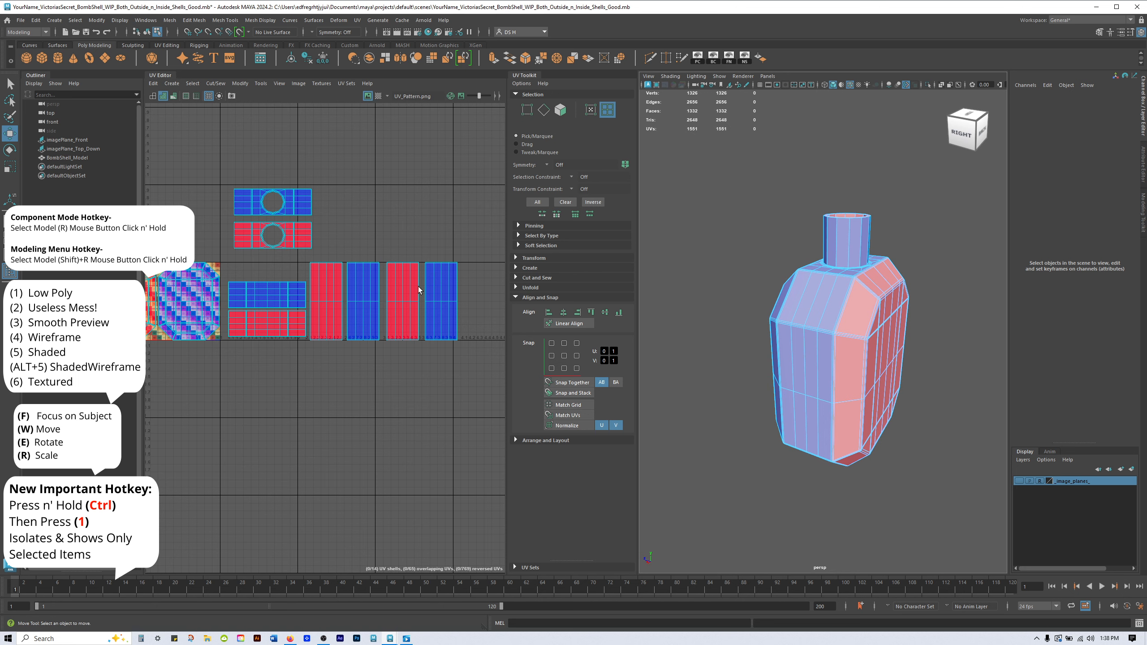
{"action": "scroll", "coordinate": [417, 290], "scroll_direction": "up", "scroll_amount": 5}
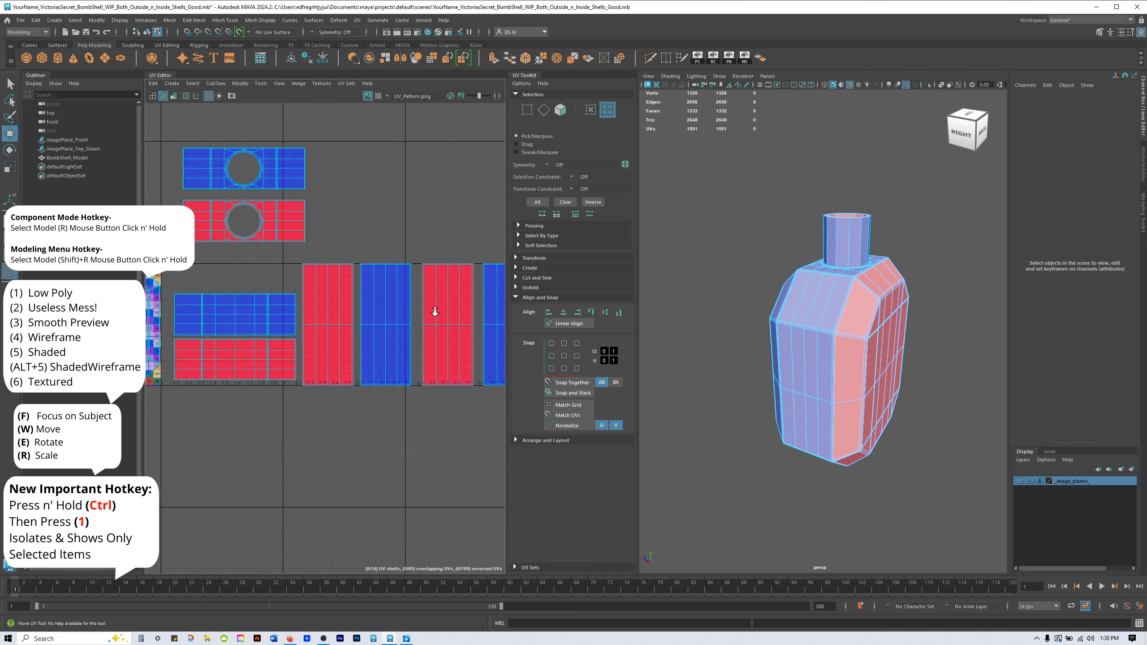
Flip the red vertical side shell between the two blue strips along U and deselect it.
{"action": "left_click", "coordinate": [314, 265]}
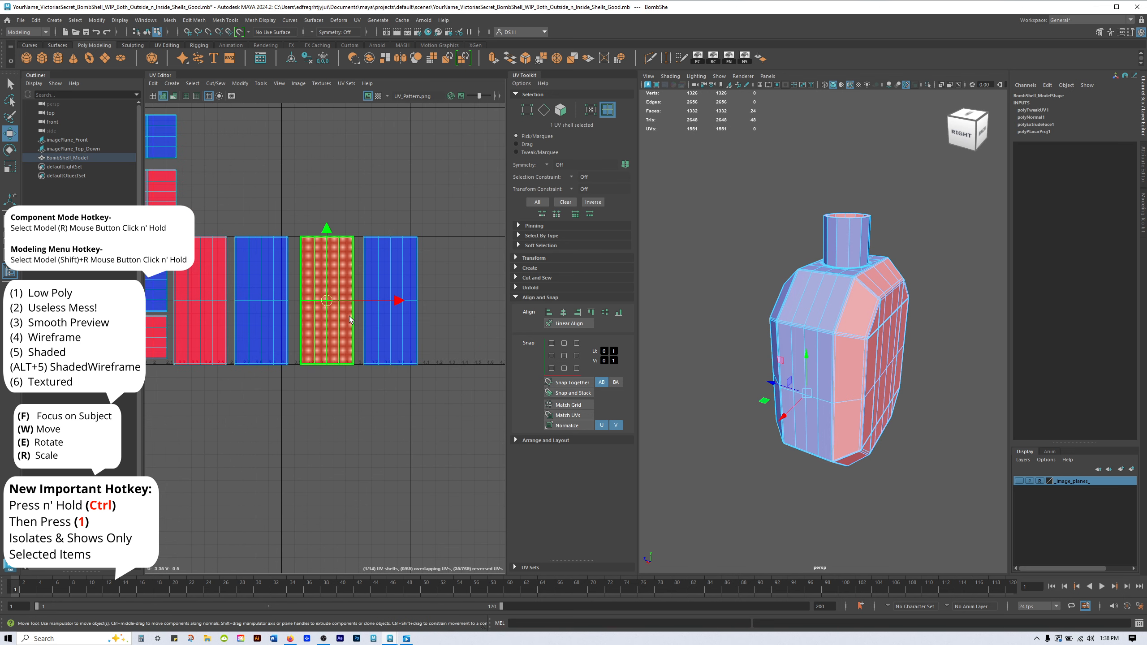
{"action": "scroll", "coordinate": [354, 275], "scroll_direction": "up", "scroll_amount": 4}
{"action": "left_click", "coordinate": [534, 300]}
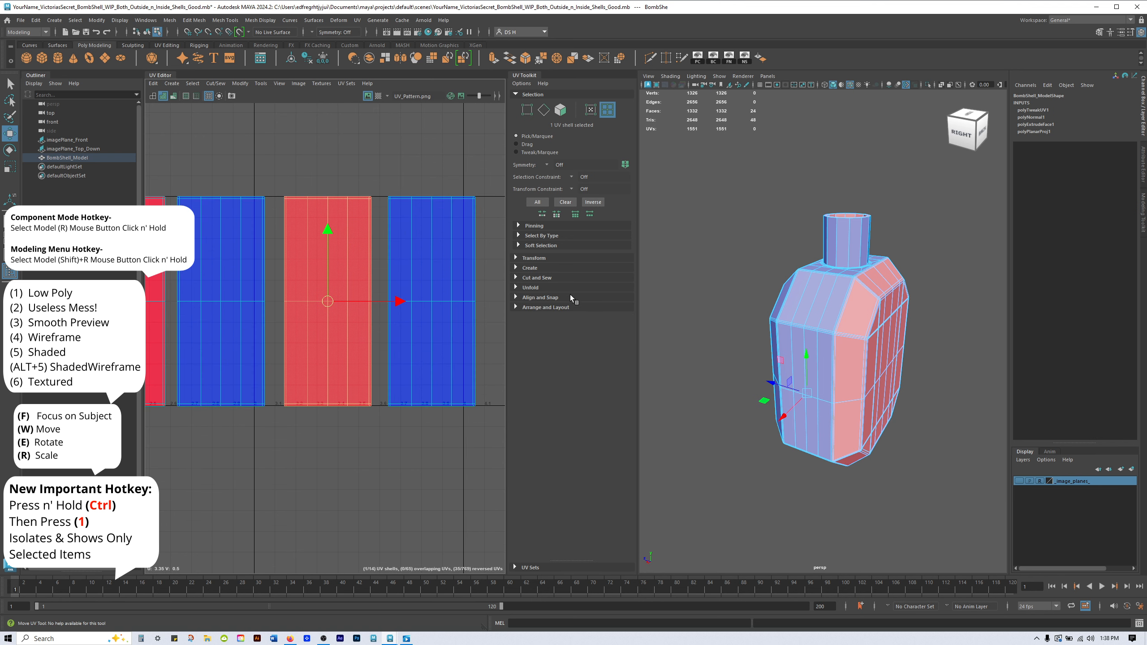
{"action": "left_click", "coordinate": [535, 258]}
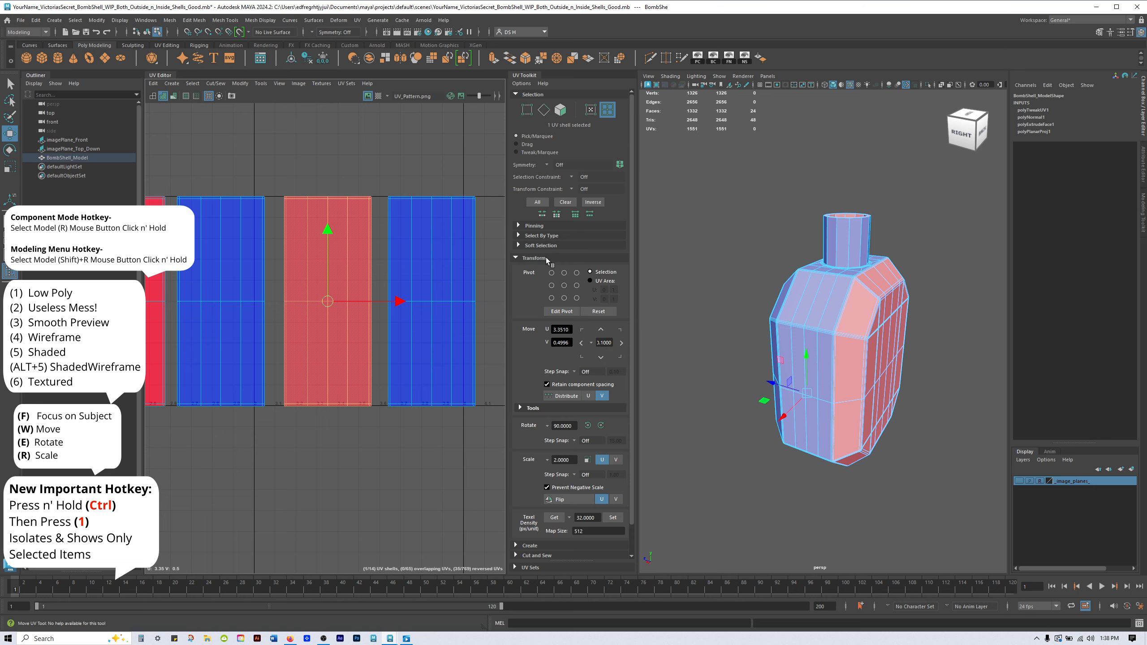
{"action": "scroll", "coordinate": [598, 420], "scroll_direction": "down", "scroll_amount": 1}
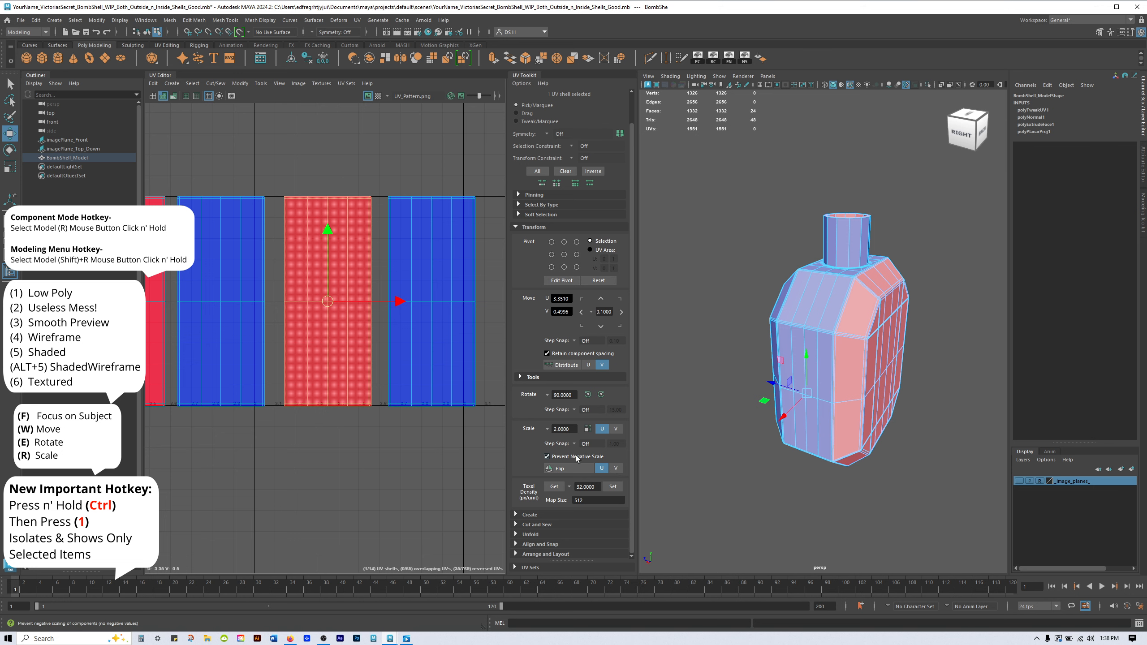
{"action": "left_click", "coordinate": [385, 503]}
{"action": "scroll", "coordinate": [308, 459], "scroll_direction": "down", "scroll_amount": 2}
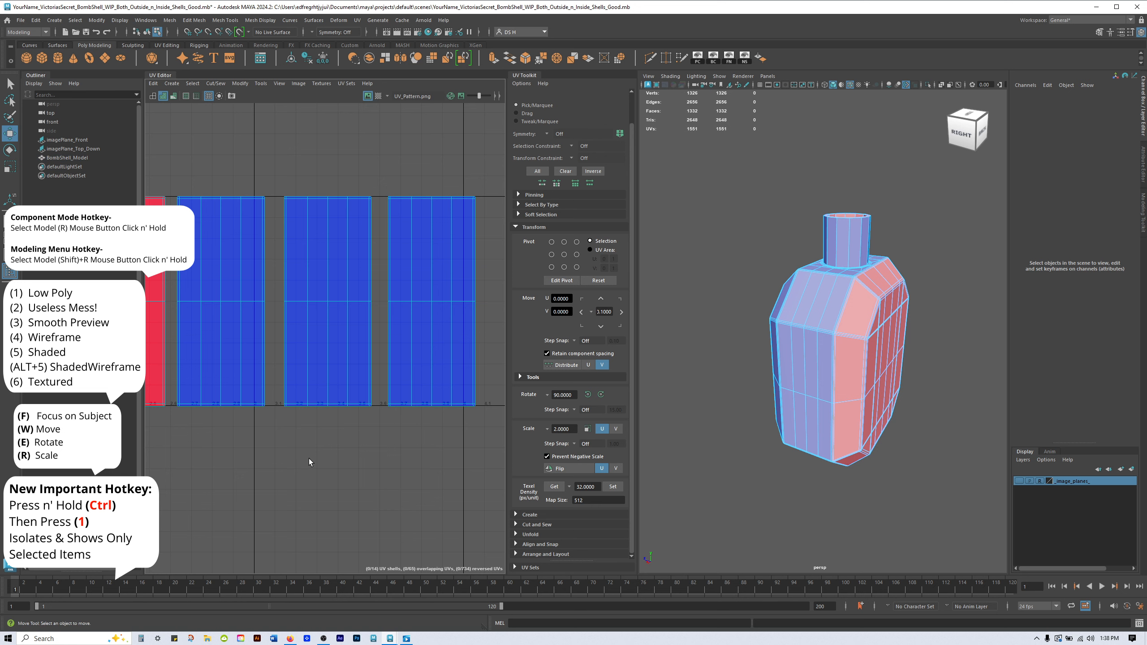
Flip the remaining red vertical side shell and the red lower bottle-bottom shell along U.
{"action": "left_click", "coordinate": [168, 315]}
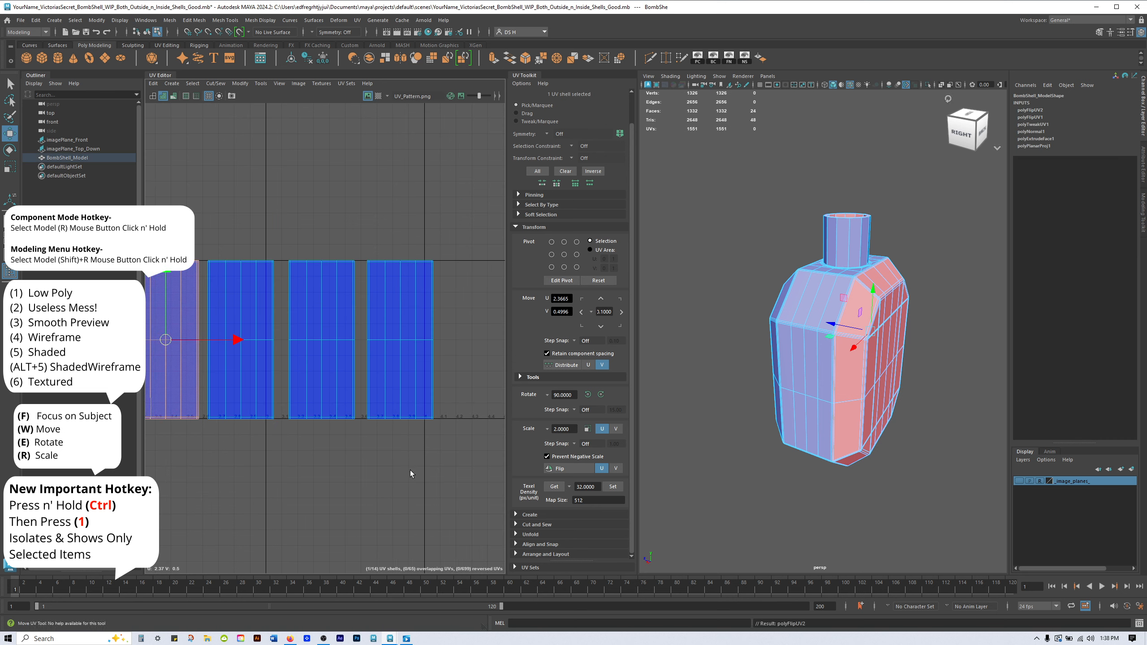
{"action": "middle_click_drag", "start_coordinate": [214, 448], "coordinate": [471, 413], "text": "alt"}
{"action": "left_click", "coordinate": [339, 357]}
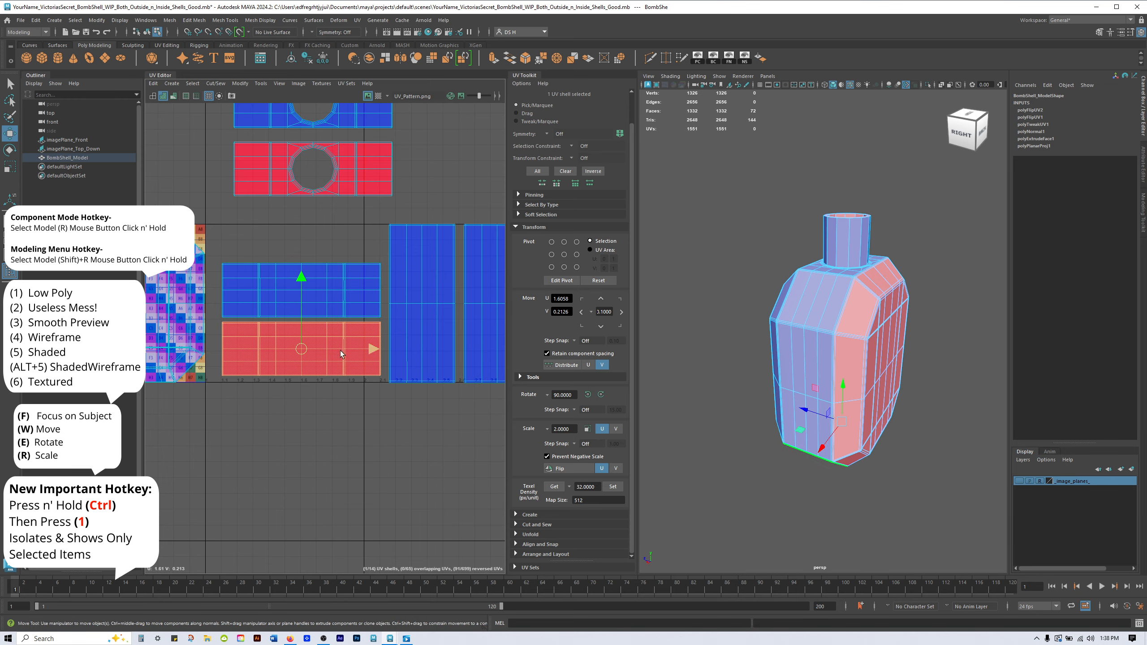
{"action": "left_click", "coordinate": [560, 468]}
Flip the red shoulder shell with the round neck hole along U.
{"action": "middle_click_drag", "start_coordinate": [348, 233], "coordinate": [348, 371], "text": "alt"}
{"action": "left_click", "coordinate": [343, 316]}
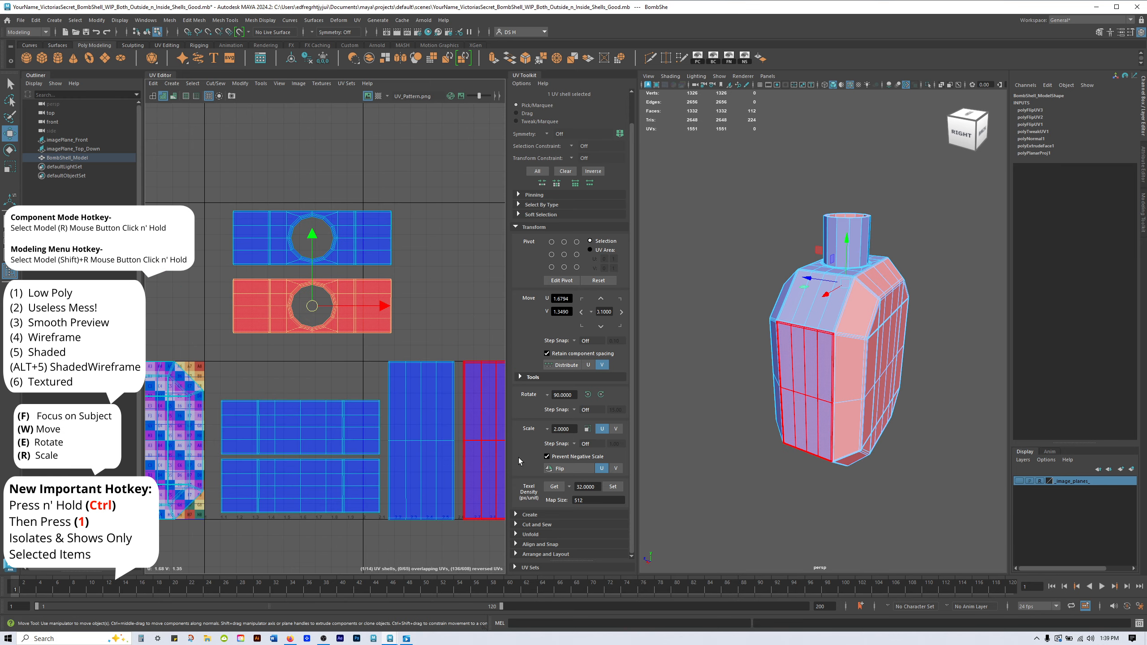
{"action": "left_click", "coordinate": [574, 468]}
Flip both red octagonal body shells beside the UV tile along U and deselect them.
{"action": "scroll", "coordinate": [341, 499], "scroll_direction": "down", "scroll_amount": 4}
{"action": "middle_click_drag", "start_coordinate": [341, 492], "coordinate": [416, 413], "text": "alt"}
{"action": "left_click", "coordinate": [316, 381]}
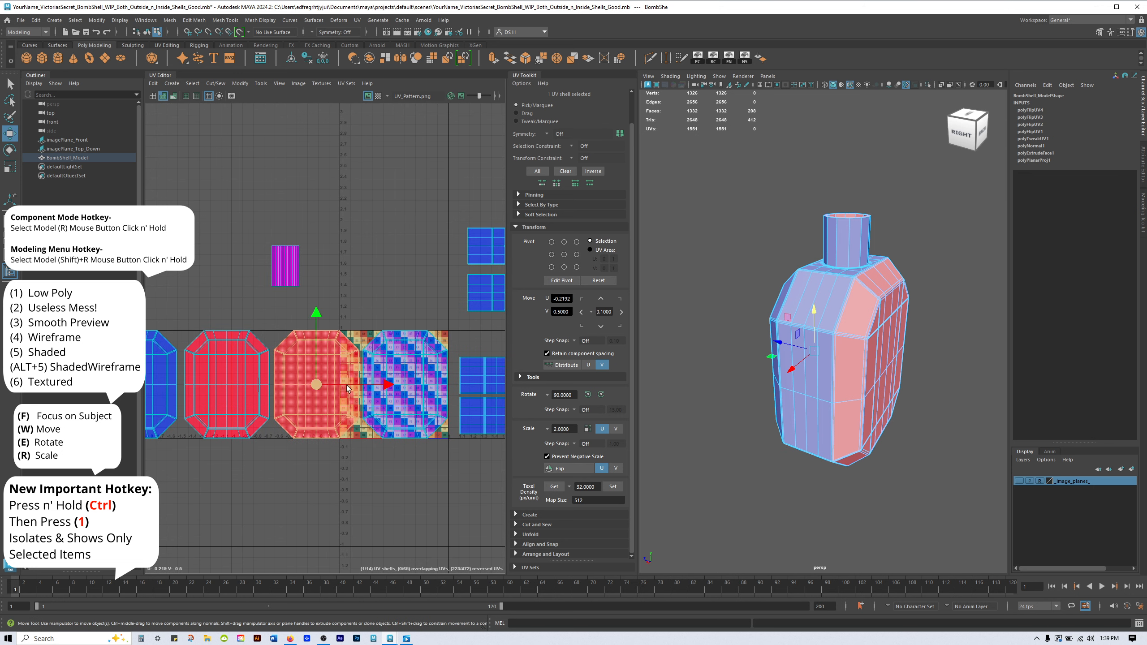
{"action": "left_click", "coordinate": [585, 470]}
{"action": "middle_click_drag", "start_coordinate": [236, 382], "coordinate": [377, 347], "text": "alt"}
{"action": "left_click", "coordinate": [376, 347]}
{"action": "left_click", "coordinate": [561, 468]}
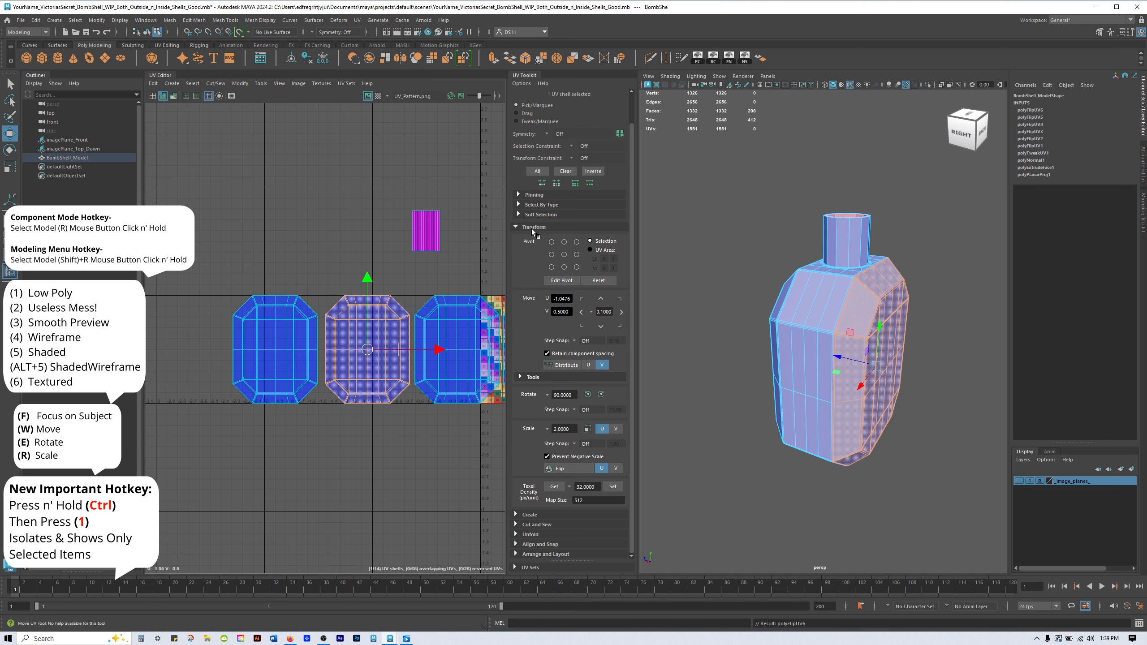
{"action": "scroll", "coordinate": [531, 228], "scroll_direction": "up", "scroll_amount": 1}
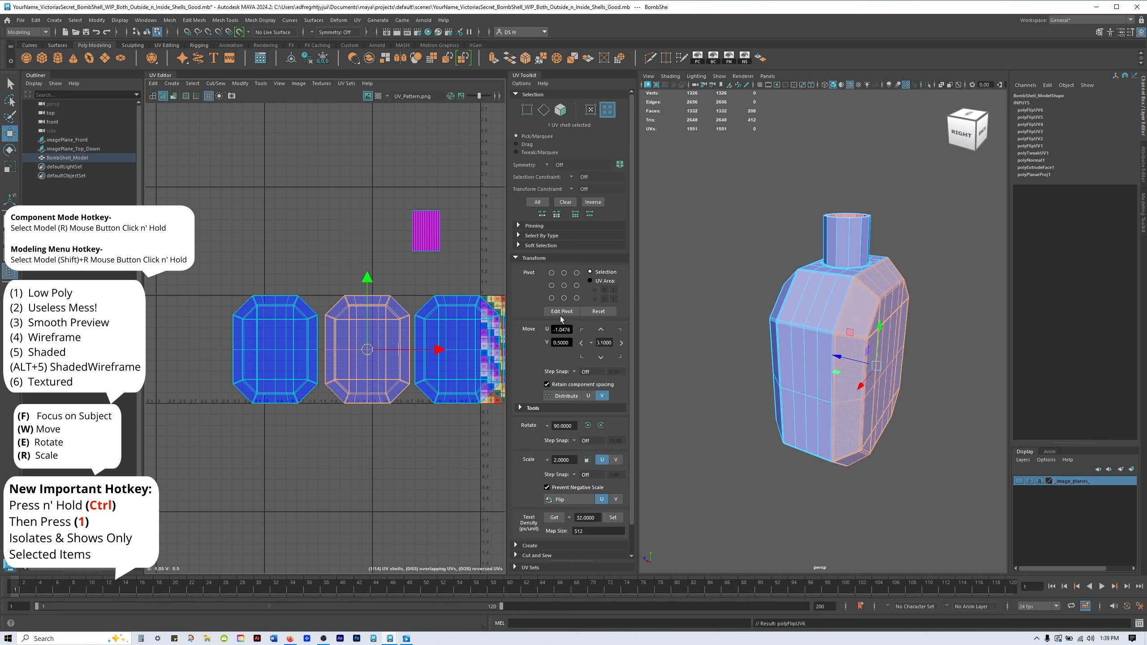
{"action": "scroll", "coordinate": [543, 258], "scroll_direction": "down", "scroll_amount": 1}
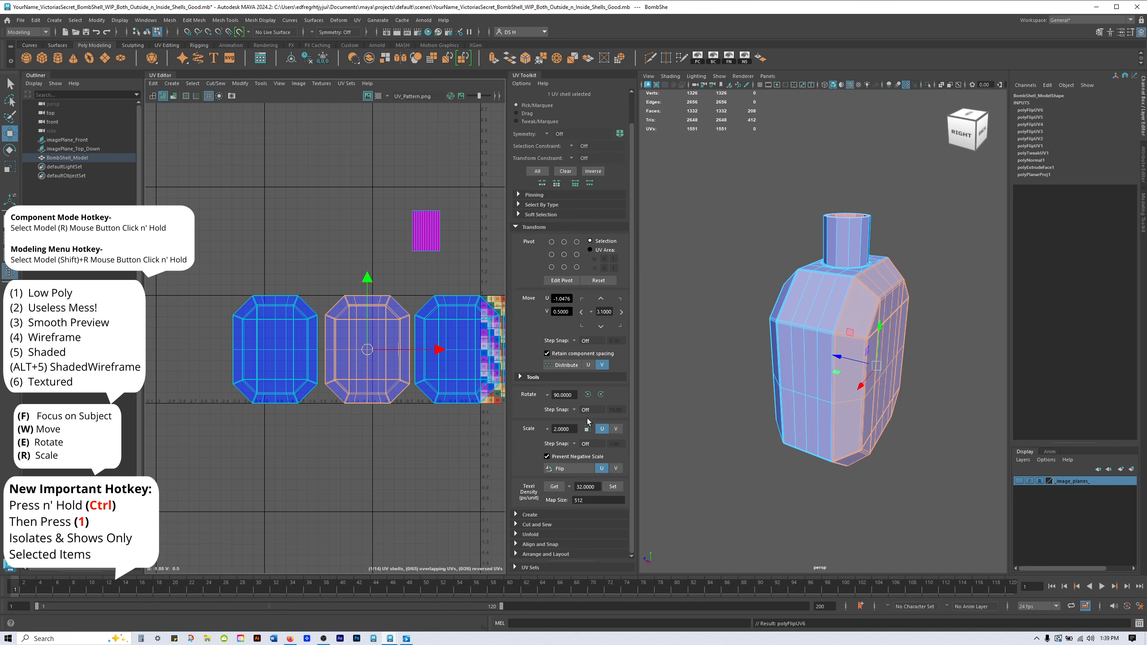
{"action": "left_click", "coordinate": [328, 454]}
Examine the stacked neck shells and the bottle-neck faces they cover, leaving nothing selected.
{"action": "scroll", "coordinate": [316, 407], "scroll_direction": "up", "scroll_amount": 5}
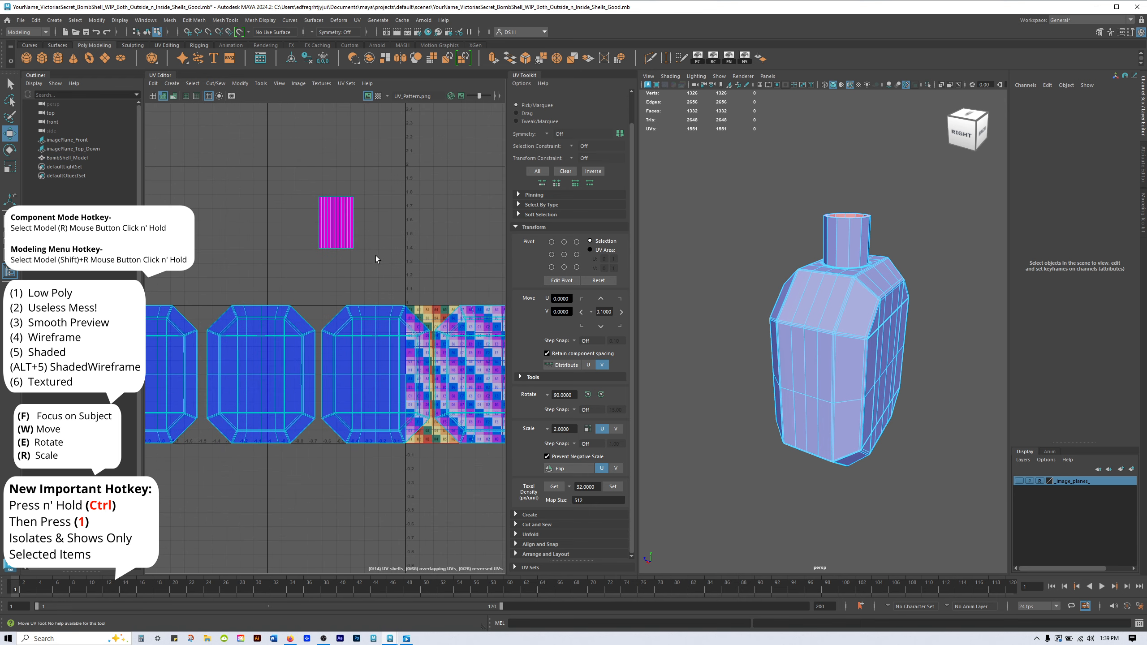
{"action": "left_click", "coordinate": [340, 229]}
{"action": "left_click_drag", "start_coordinate": [843, 304], "coordinate": [861, 364], "text": "alt"}
{"action": "right_click_drag", "start_coordinate": [861, 364], "coordinate": [975, 442], "text": "alt"}
{"action": "middle_click_drag", "start_coordinate": [884, 438], "coordinate": [906, 328], "text": "alt"}
{"action": "left_click_drag", "start_coordinate": [900, 357], "coordinate": [887, 316], "text": "alt"}
{"action": "middle_click_drag", "start_coordinate": [889, 337], "coordinate": [928, 447], "text": "alt"}
{"action": "left_click", "coordinate": [875, 323]}
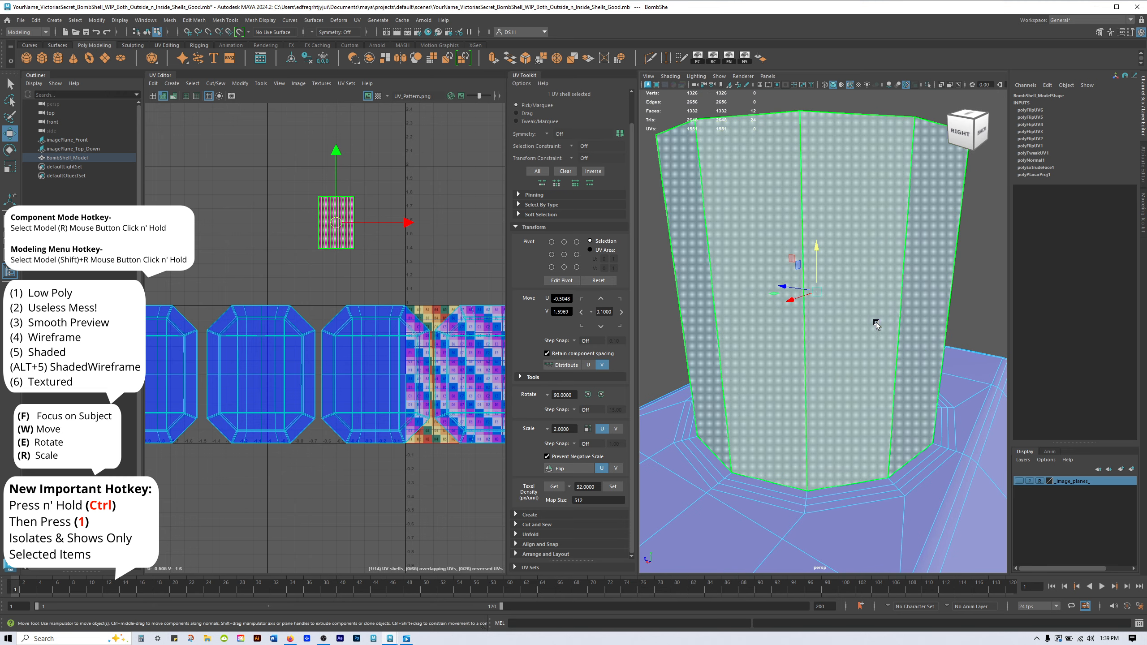
{"action": "left_click", "coordinate": [498, 278]}
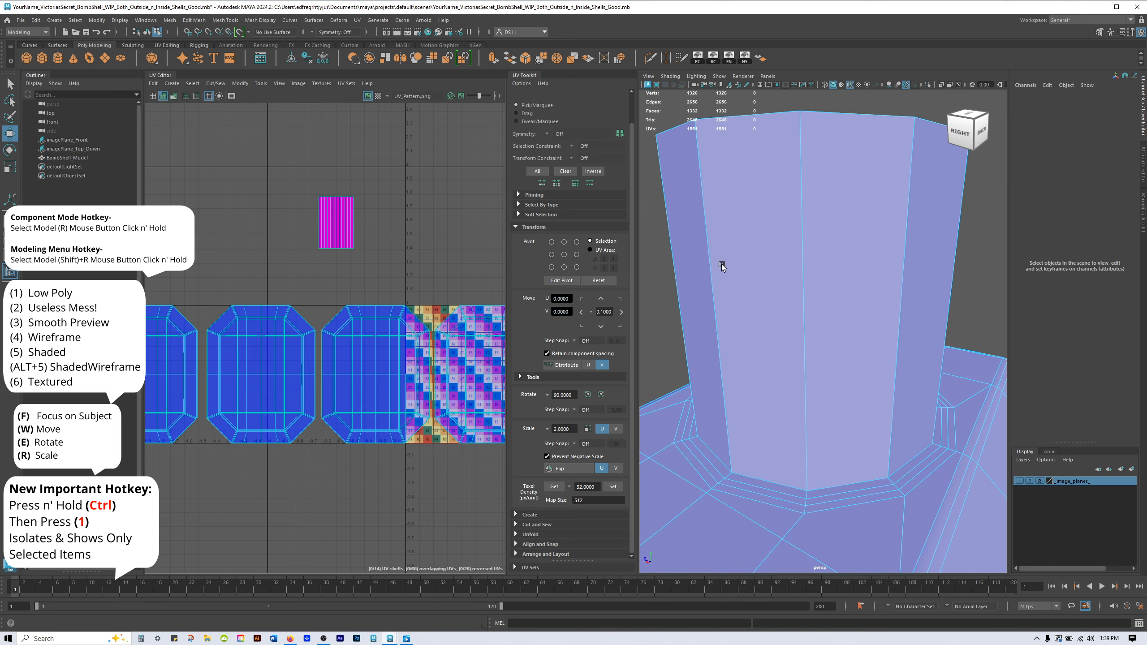
Select the outer neck's UV shell on the model, move it sideways off its duplicate, and deselect it.
{"action": "scroll", "coordinate": [589, 154], "scroll_direction": "up", "scroll_amount": 1}
{"action": "left_click", "coordinate": [606, 112]}
{"action": "scroll", "coordinate": [876, 243], "scroll_direction": "down", "scroll_amount": 5}
{"action": "left_click", "coordinate": [823, 330]}
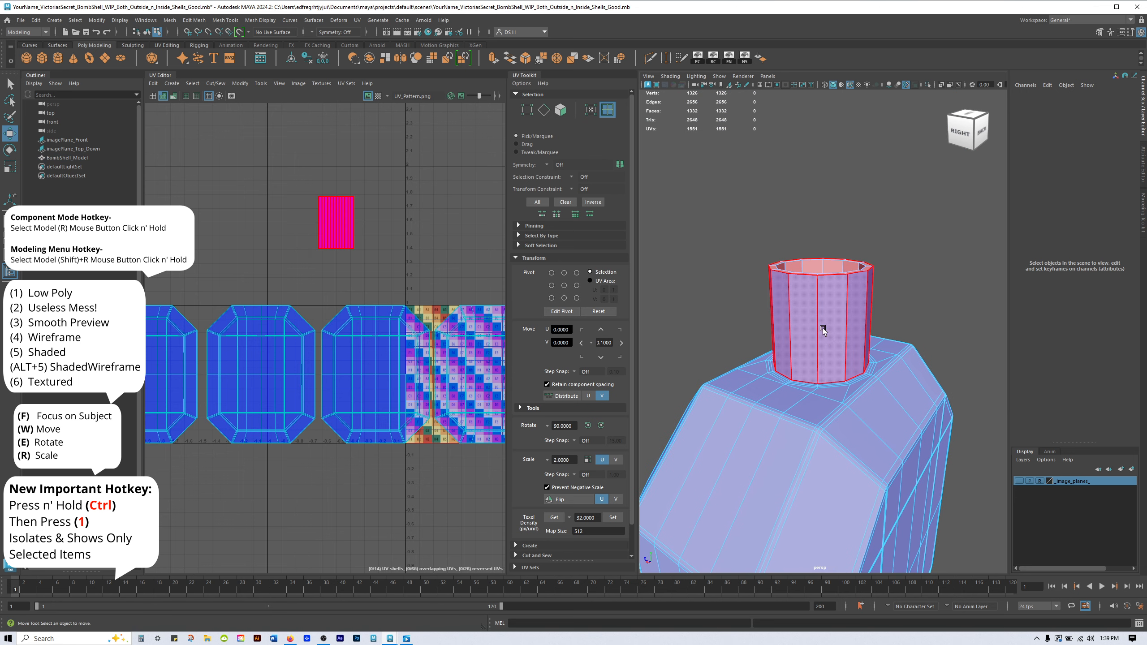
{"action": "left_click", "coordinate": [820, 310]}
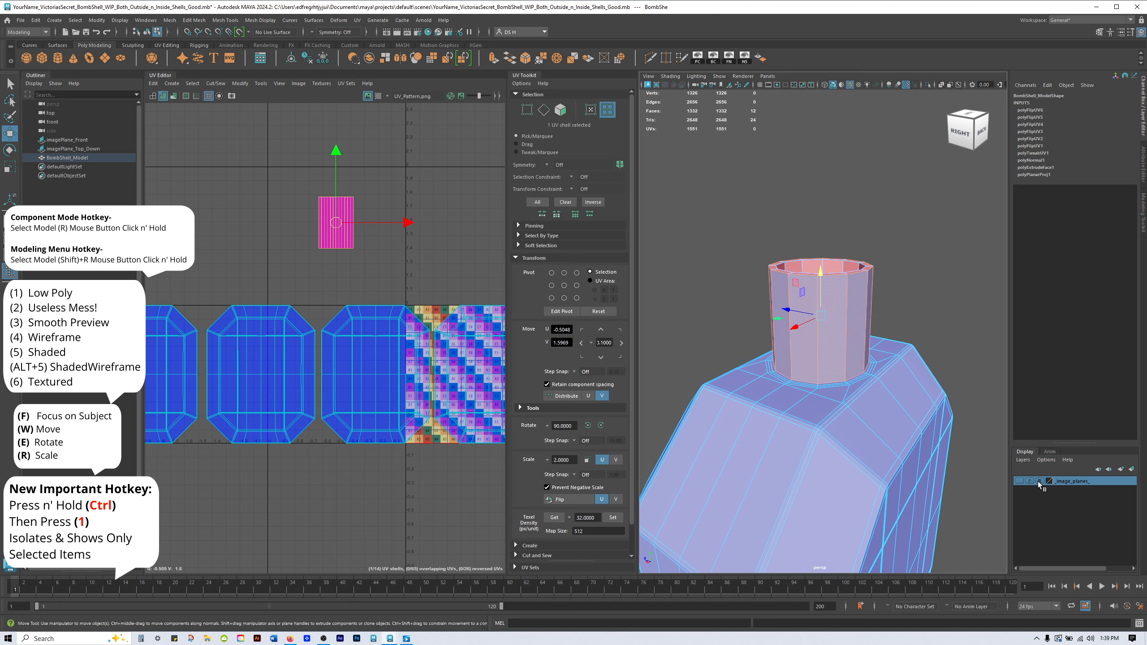
{"action": "middle_click_drag", "start_coordinate": [407, 230], "coordinate": [386, 238], "text": "alt"}
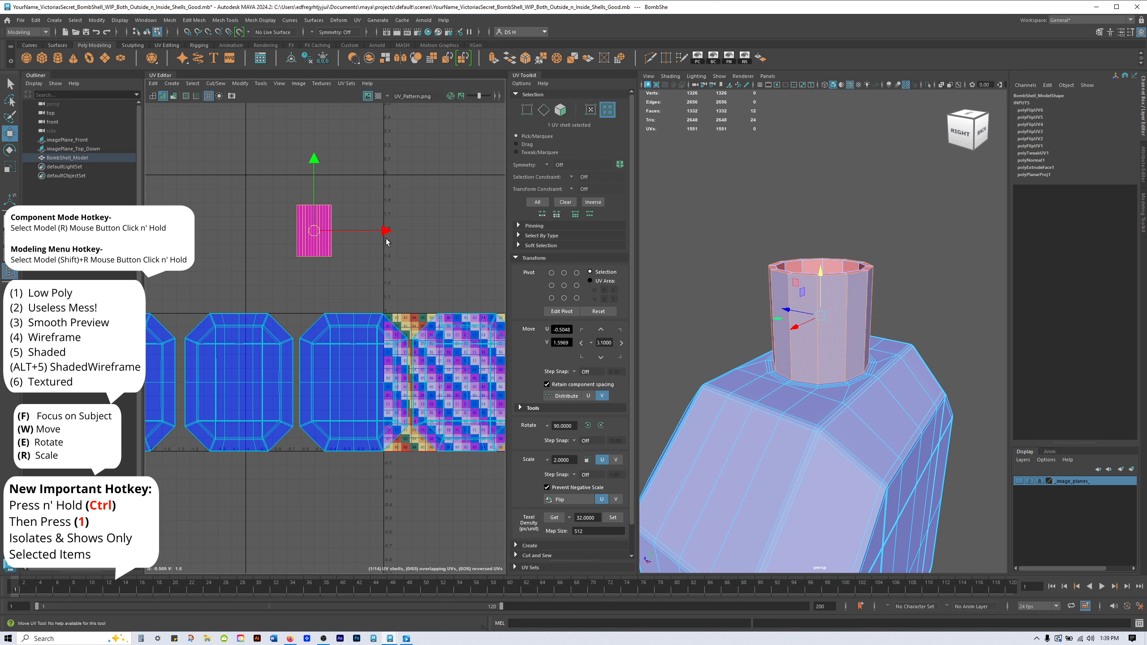
{"action": "left_click_drag", "start_coordinate": [386, 230], "coordinate": [441, 230]}
{"action": "left_click", "coordinate": [402, 290]}
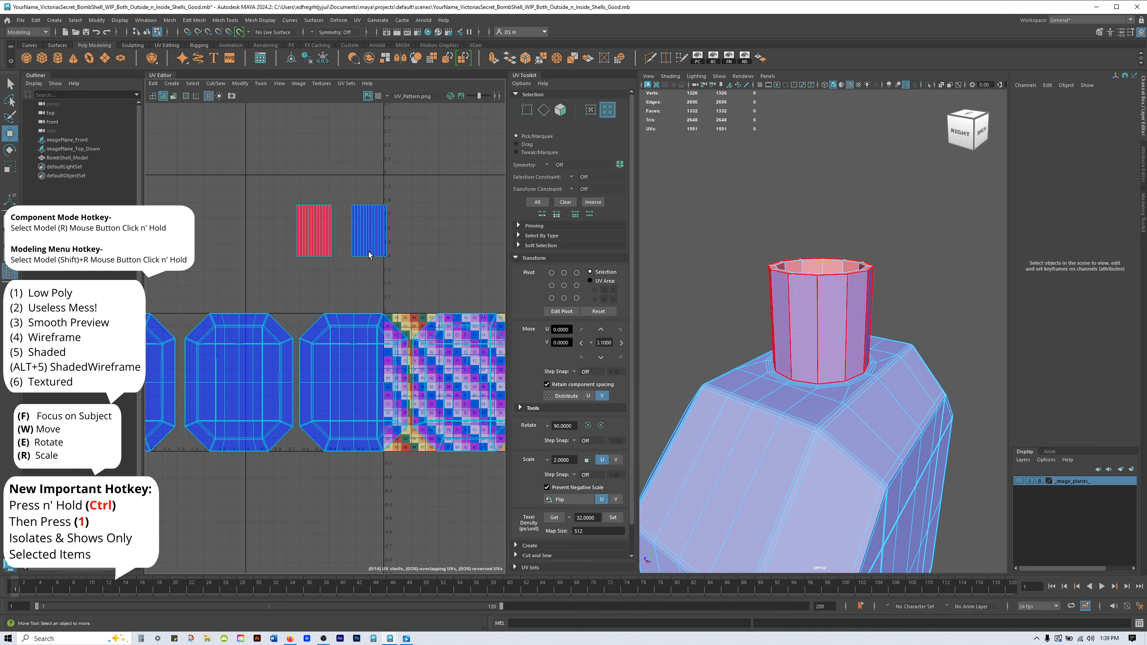
Check which inner and outer neck faces each of the two separated neck shells covers, leaving their positions unchanged.
{"action": "left_click", "coordinate": [310, 213]}
{"action": "left_click_drag", "start_coordinate": [957, 311], "coordinate": [970, 353], "text": "alt"}
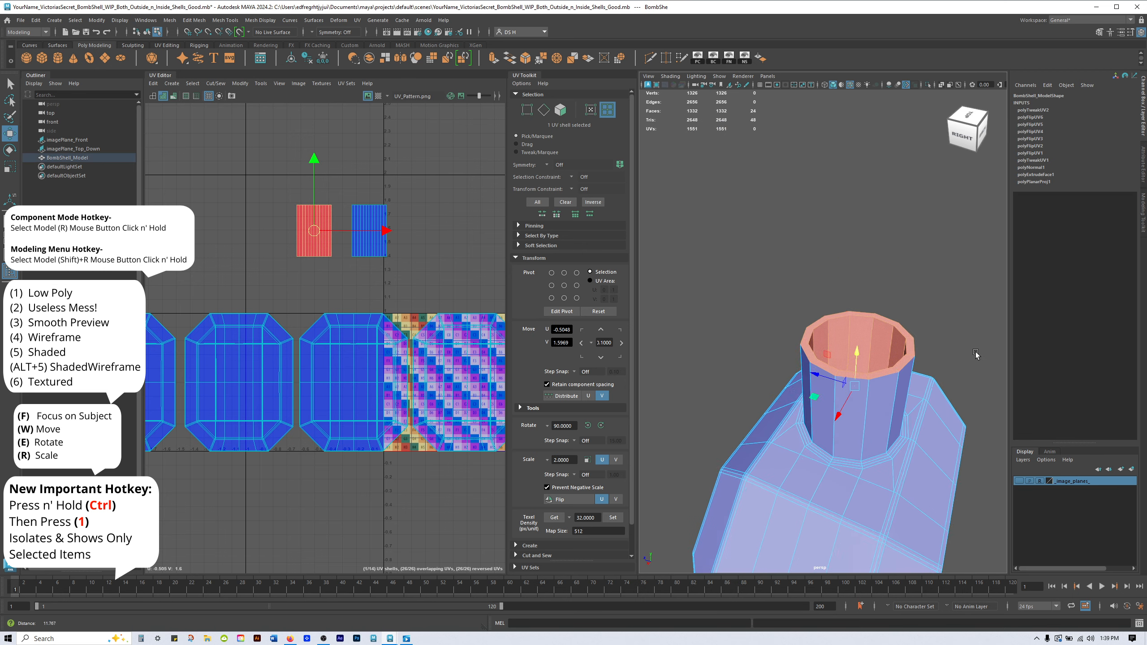
{"action": "scroll", "coordinate": [888, 337], "scroll_direction": "up", "scroll_amount": 6}
{"action": "left_click", "coordinate": [434, 249]}
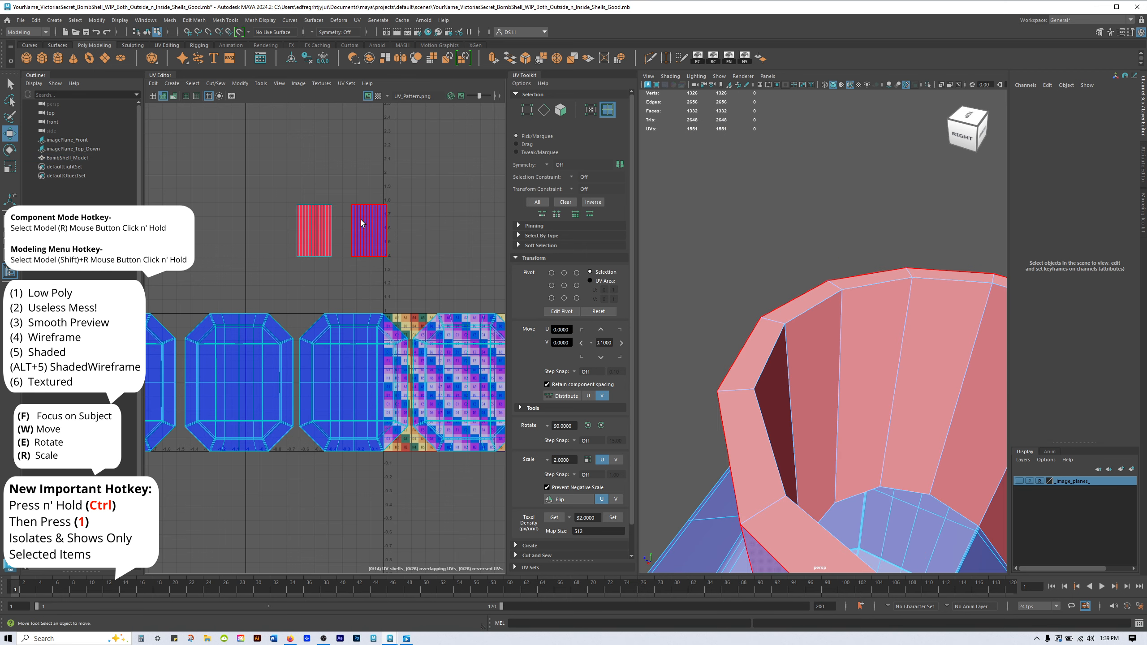
{"action": "left_click_drag", "start_coordinate": [956, 334], "coordinate": [949, 296], "text": "alt"}
{"action": "right_click_drag", "start_coordinate": [948, 296], "coordinate": [735, 312], "text": "alt"}
{"action": "middle_click_drag", "start_coordinate": [741, 307], "coordinate": [726, 344], "text": "alt"}
{"action": "scroll", "coordinate": [727, 344], "scroll_direction": "up", "scroll_amount": 5}
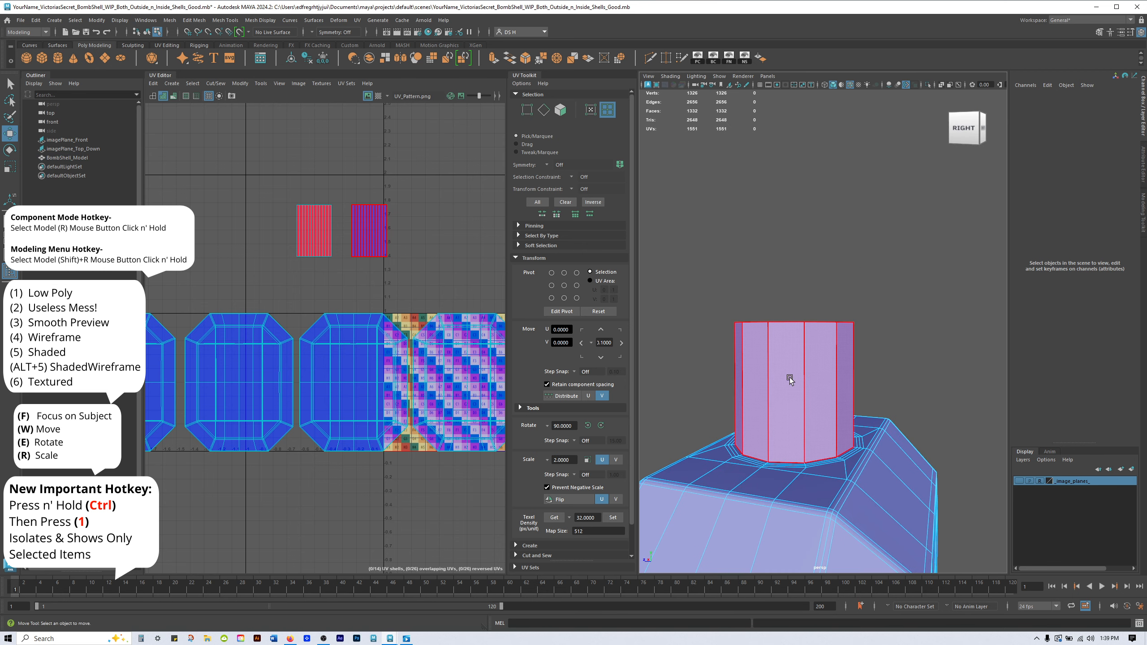
Flip the remaining reversed neck shell along U and deselect it.
{"action": "left_click", "coordinate": [320, 229]}
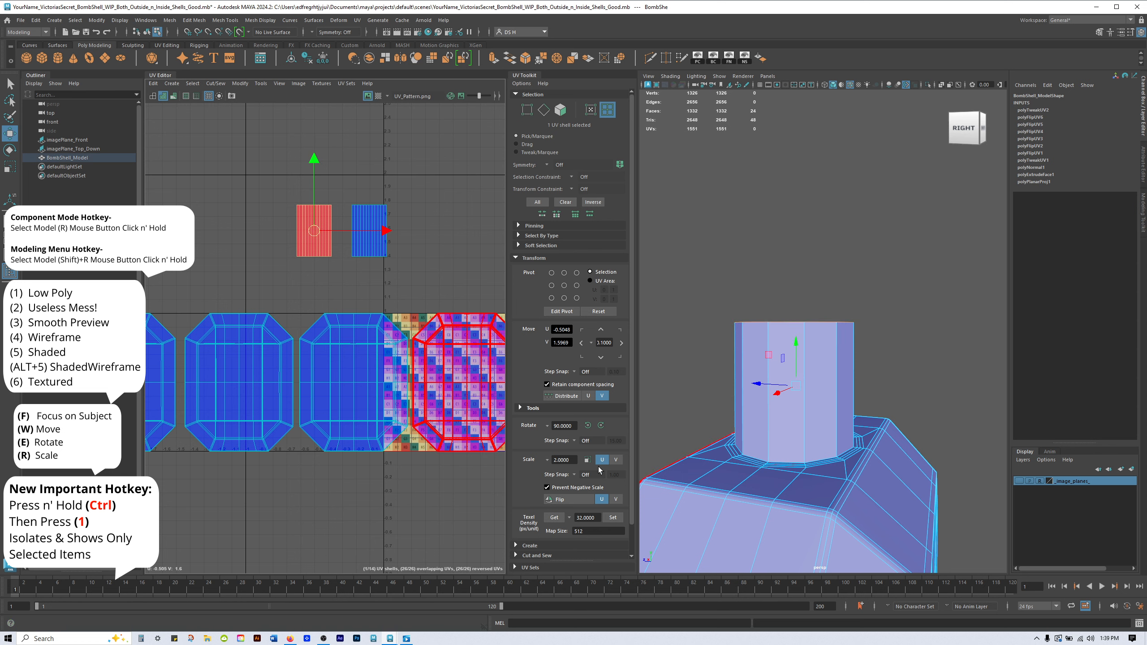
{"action": "left_click", "coordinate": [582, 498]}
{"action": "left_click", "coordinate": [441, 258]}
{"action": "scroll", "coordinate": [441, 258], "scroll_direction": "down", "scroll_amount": 5}
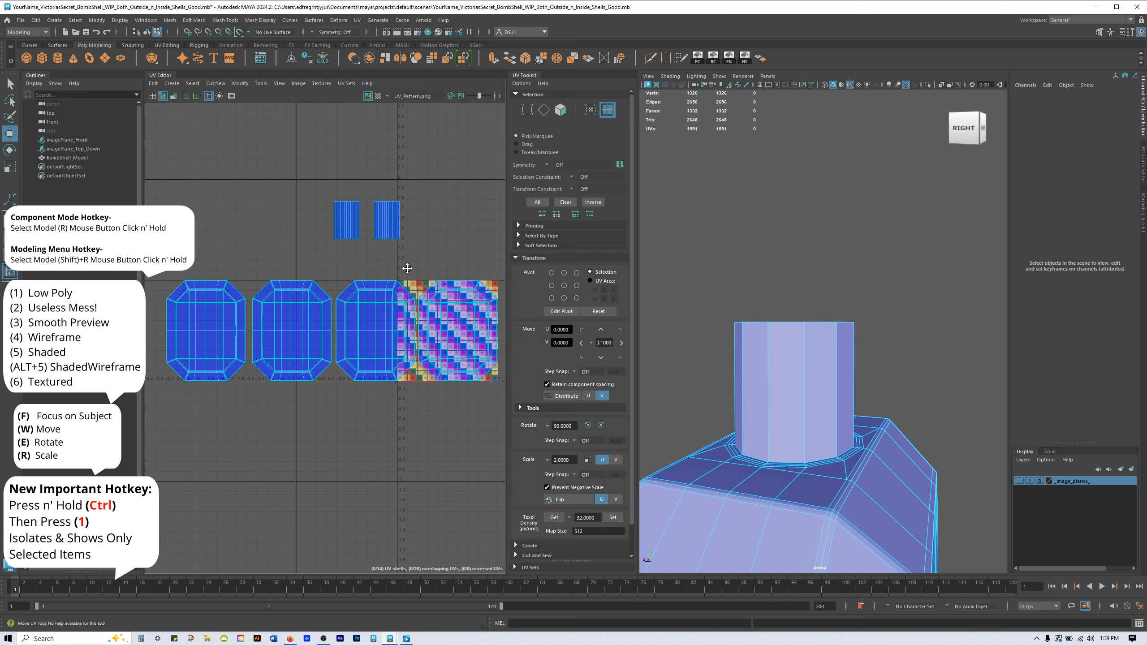
{"action": "scroll", "coordinate": [280, 402], "scroll_direction": "down", "scroll_amount": 4}
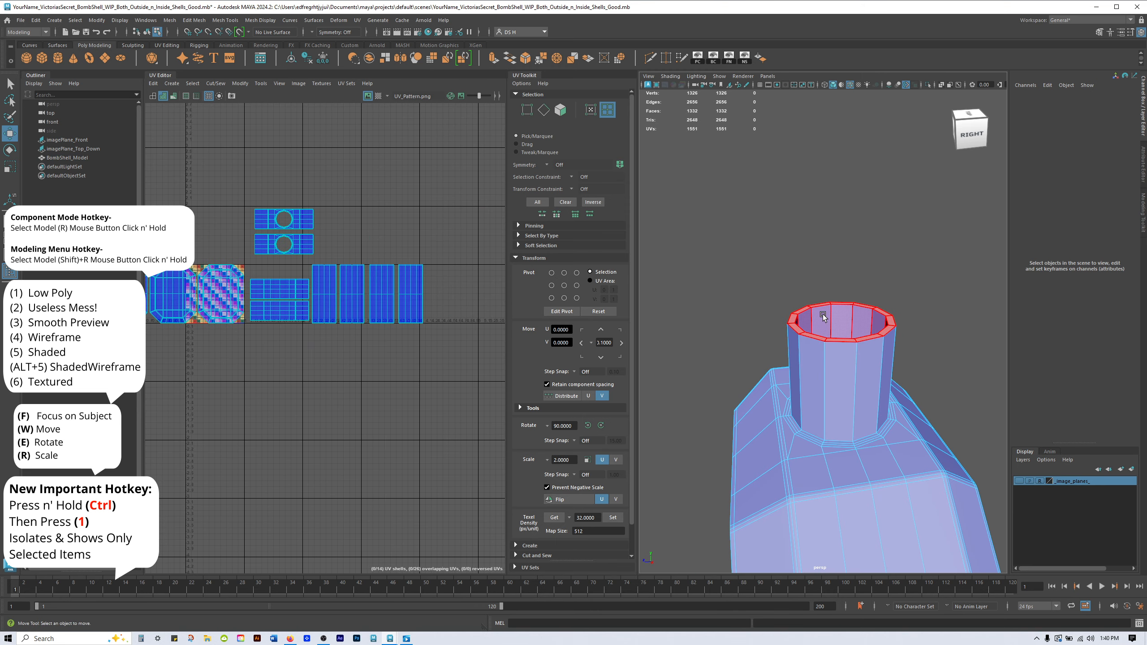
Select the inner neck's UV shell, including its rim faces, on the model, try moving it, and undo the move.
{"action": "scroll", "coordinate": [831, 312], "scroll_direction": "up", "scroll_amount": 3}
{"action": "left_click", "coordinate": [831, 312]}
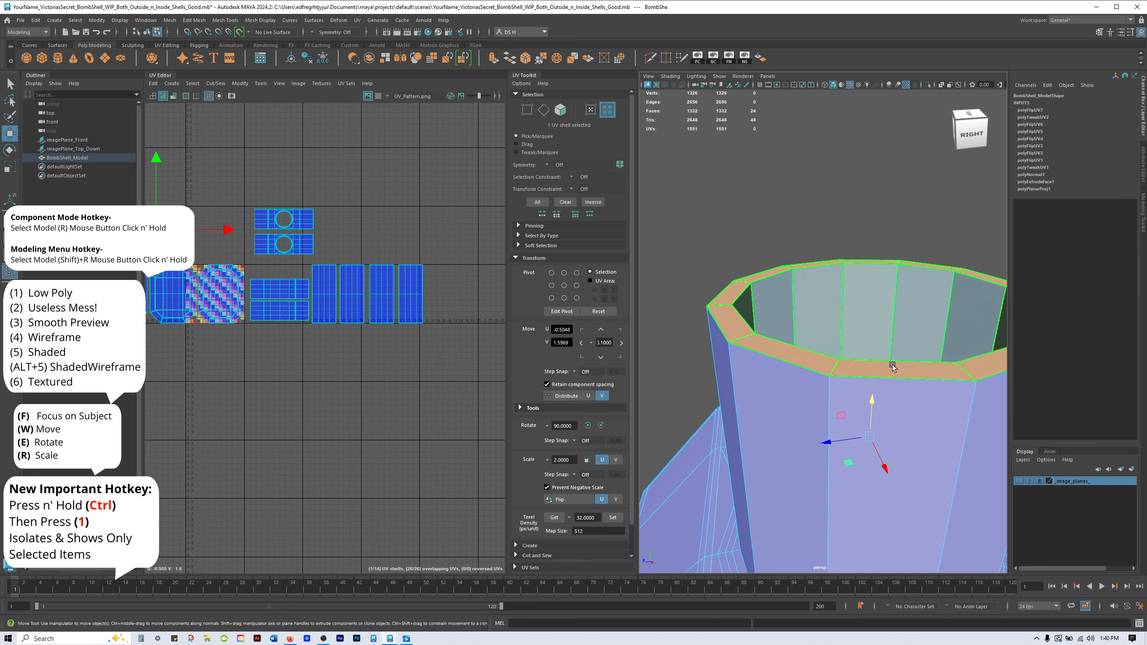
{"action": "scroll", "coordinate": [305, 277], "scroll_direction": "up", "scroll_amount": 6}
{"action": "left_click", "coordinate": [348, 301]}
{"action": "left_click_drag", "start_coordinate": [355, 291], "coordinate": [333, 263]}
{"action": "key", "text": "ctrl+z"}
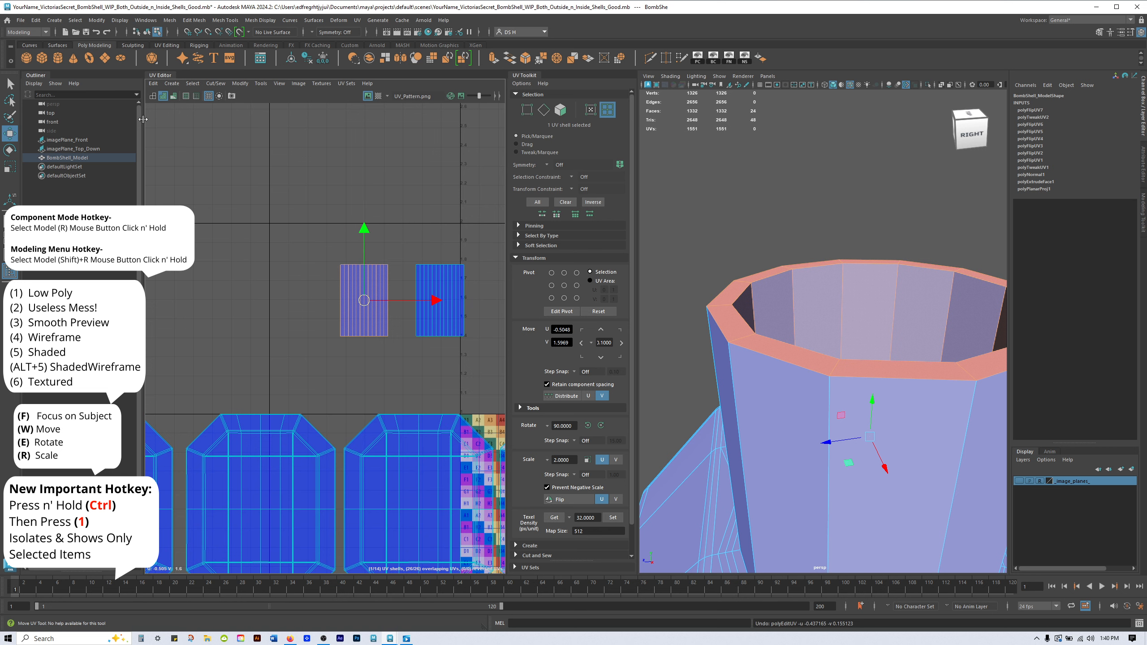
Switch the UV shells from coloured shading to wireframe display.
{"action": "left_click", "coordinate": [153, 97]}
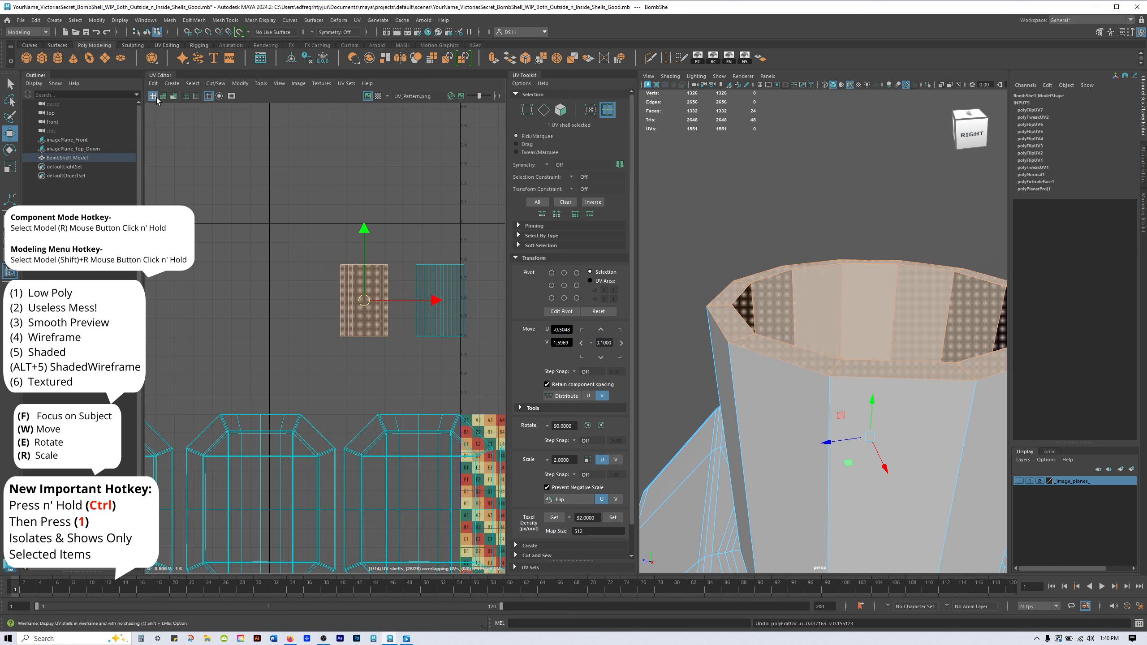
{"action": "scroll", "coordinate": [824, 420], "scroll_direction": "down", "scroll_amount": 4}
{"action": "middle_click_drag", "start_coordinate": [828, 362], "coordinate": [777, 430], "text": "alt"}
{"action": "scroll", "coordinate": [777, 430], "scroll_direction": "up", "scroll_amount": 5}
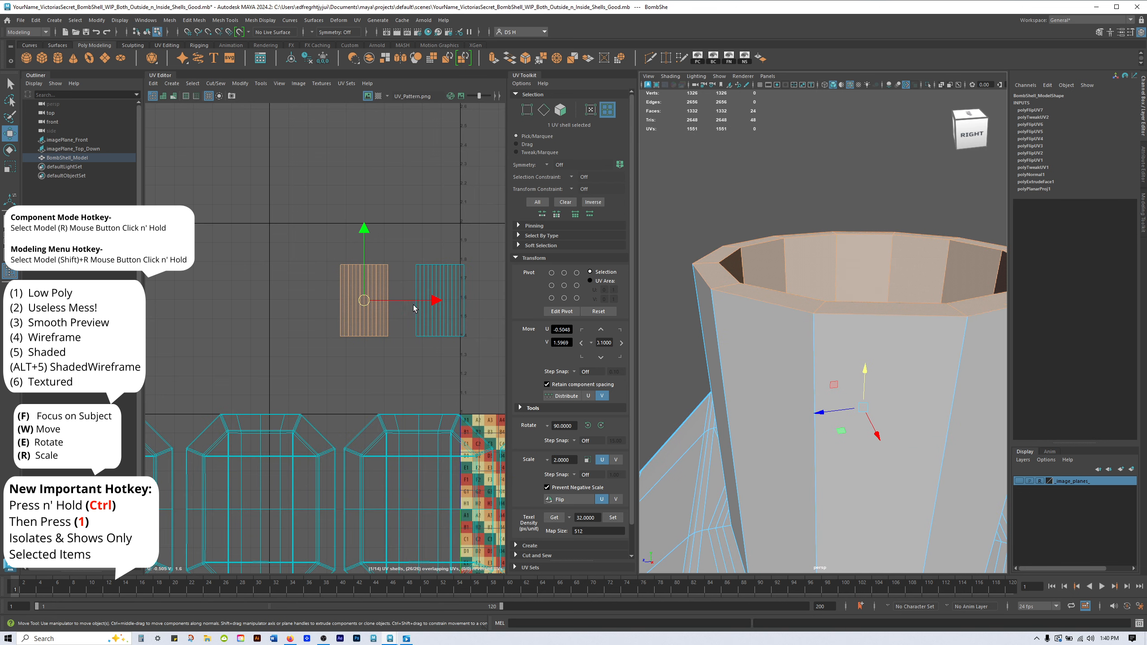
Try nudging the selected inner neck shell, undo the nudge, and clear the selection.
{"action": "middle_click_drag", "start_coordinate": [415, 309], "coordinate": [318, 305], "text": "alt"}
{"action": "mouse_move", "coordinate": [268, 297]}
{"action": "left_mouse_down"}
{"action": "mouse_move", "coordinate": [283, 300]}
{"action": "mouse_move", "coordinate": [277, 290]}
{"action": "left_mouse_up"}
{"action": "key", "text": "ctrl+z"}
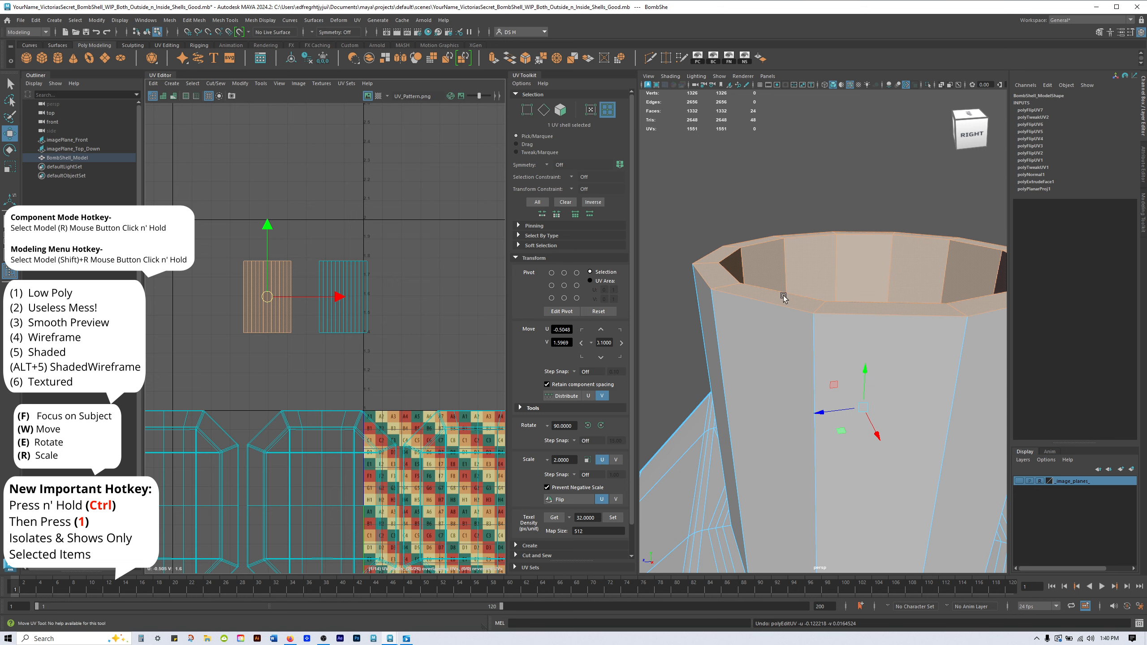
{"action": "left_click", "coordinate": [456, 322]}
Widen the 3D view, frame the neck opening from above, and switch to face selection with nothing selected.
{"action": "scroll", "coordinate": [778, 348], "scroll_direction": "down", "scroll_amount": 4}
{"action": "left_click_drag", "start_coordinate": [636, 253], "coordinate": [441, 253]}
{"action": "left_click_drag", "start_coordinate": [863, 192], "coordinate": [675, 276], "text": "alt"}
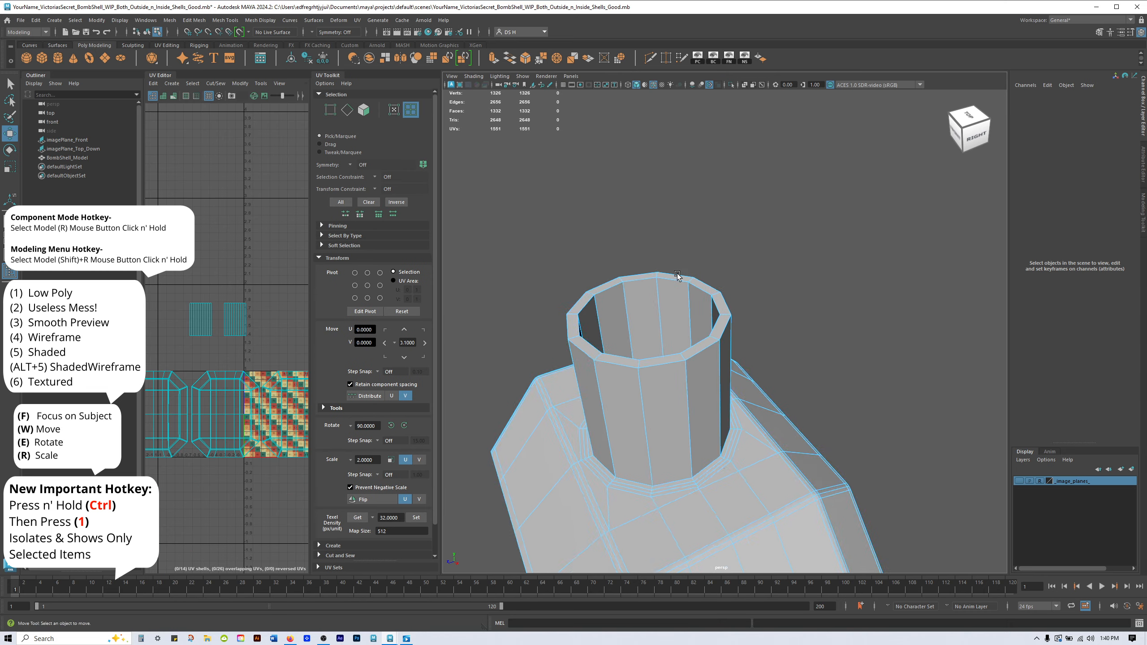
{"action": "right_click_drag", "start_coordinate": [675, 276], "coordinate": [771, 306], "text": "alt"}
{"action": "middle_click_drag", "start_coordinate": [770, 307], "coordinate": [820, 322], "text": "alt"}
{"action": "right_click_drag", "start_coordinate": [742, 296], "coordinate": [706, 321]}
{"action": "left_click", "coordinate": [924, 236]}
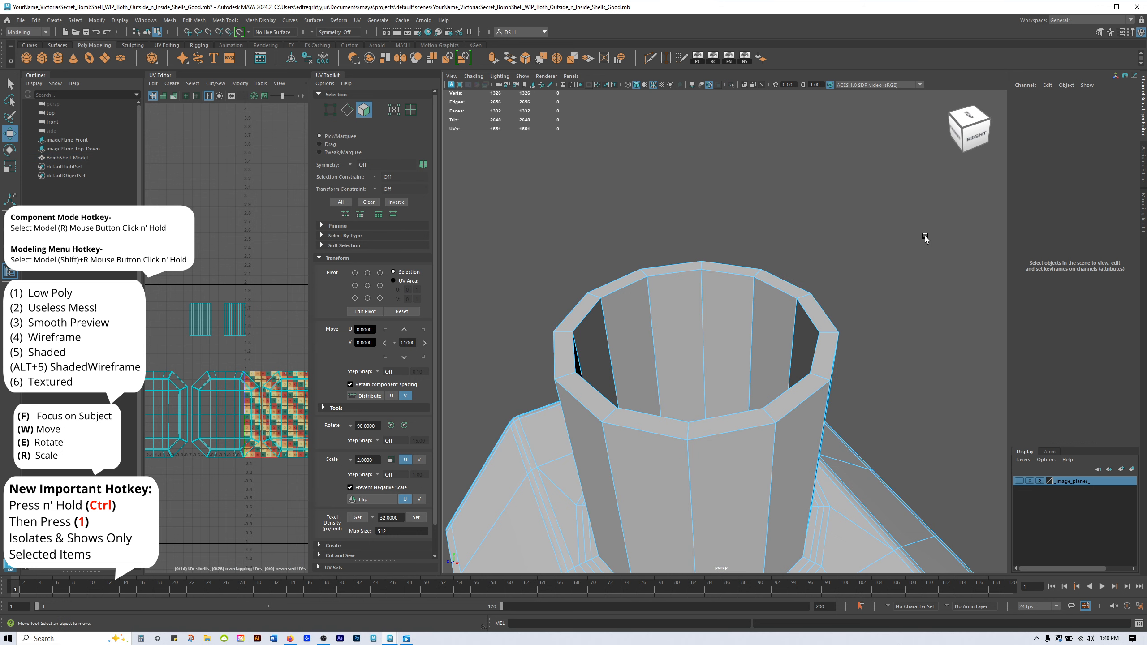
Select the complete ring of flat rim faces around the top of the bottle neck.
{"action": "right_click_drag", "start_coordinate": [882, 285], "coordinate": [858, 354], "text": "alt"}
{"action": "left_click", "coordinate": [838, 357]}
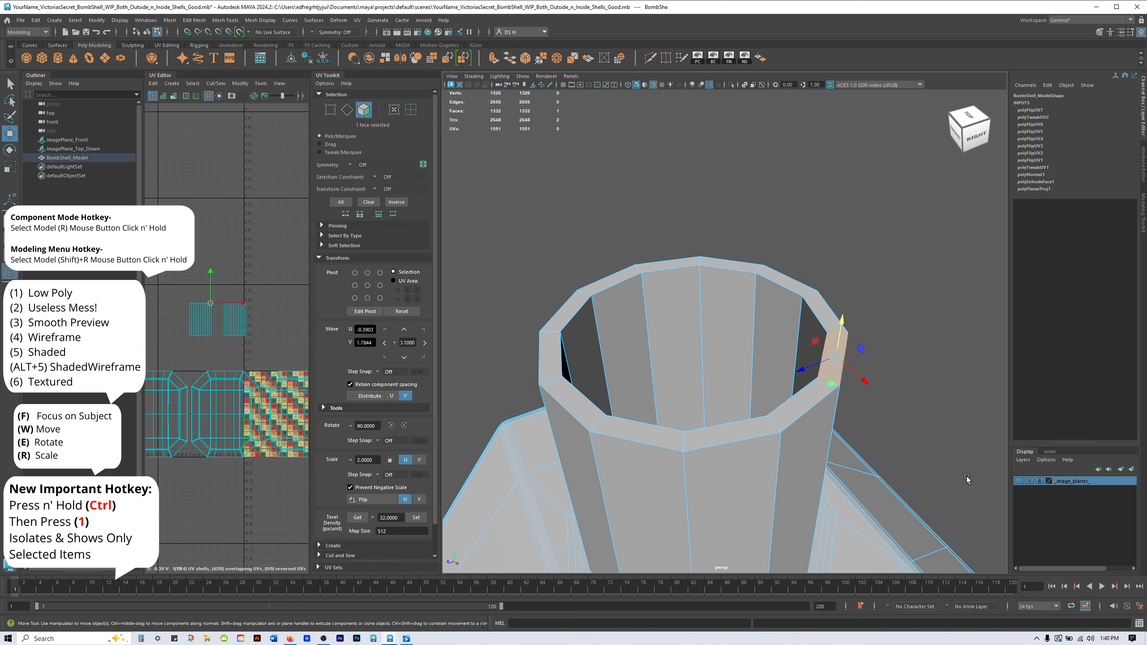
{"action": "key", "text": "q"}
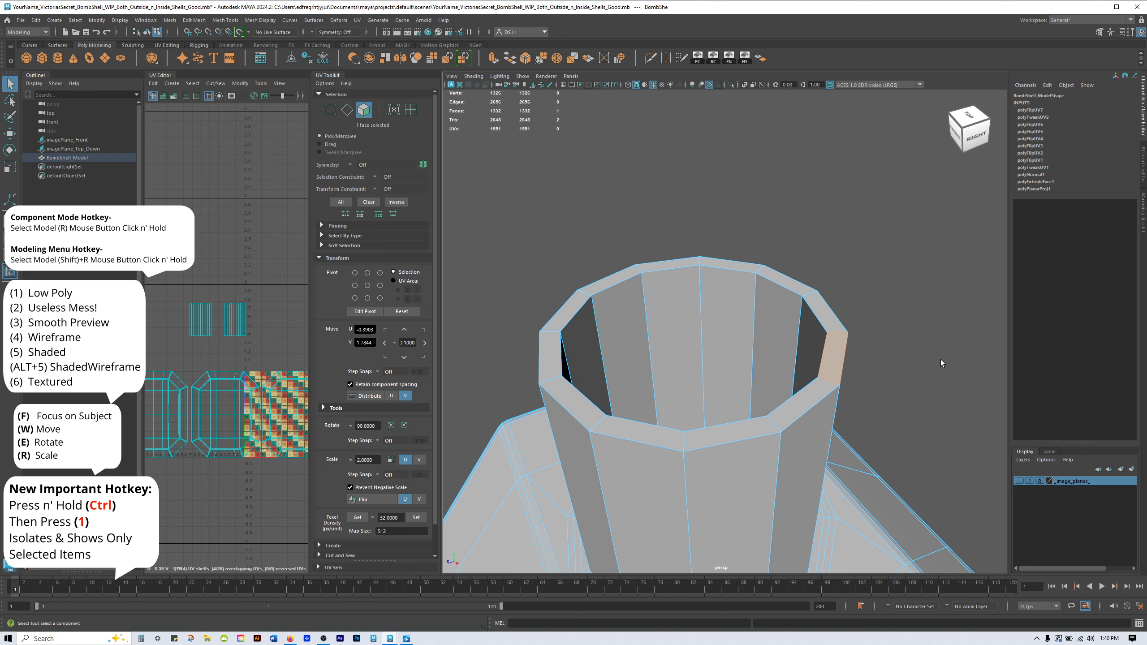
{"action": "middle_click_drag", "start_coordinate": [891, 355], "coordinate": [941, 306], "text": "alt"}
{"action": "left_click", "coordinate": [896, 319]}
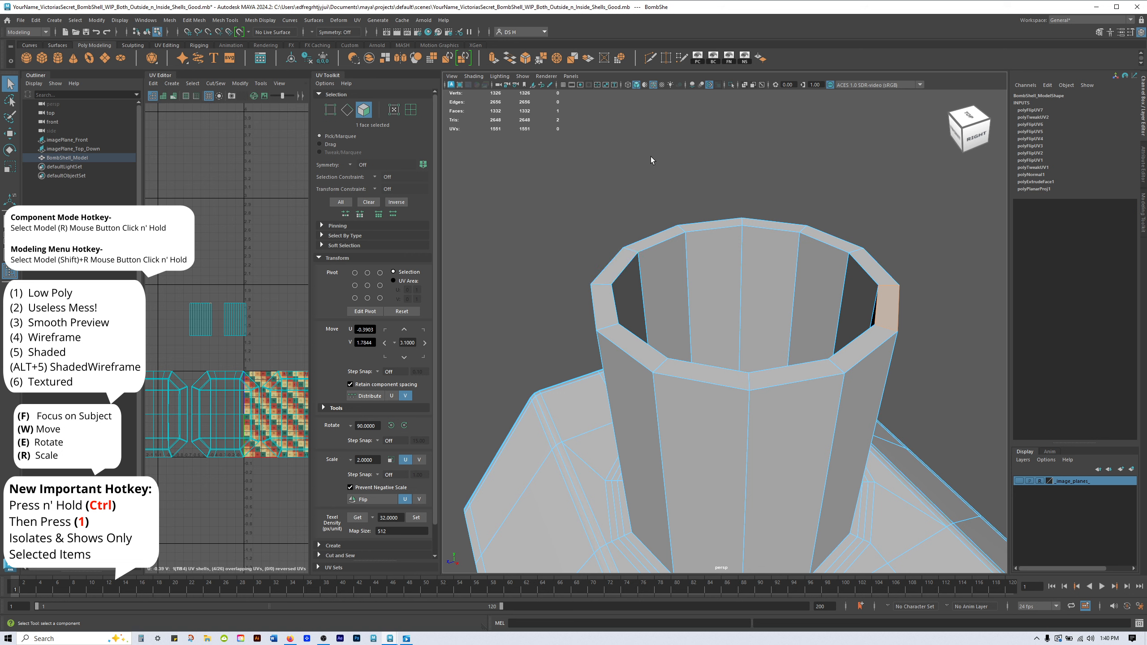
{"action": "double_click", "coordinate": [623, 263], "text": "shift"}
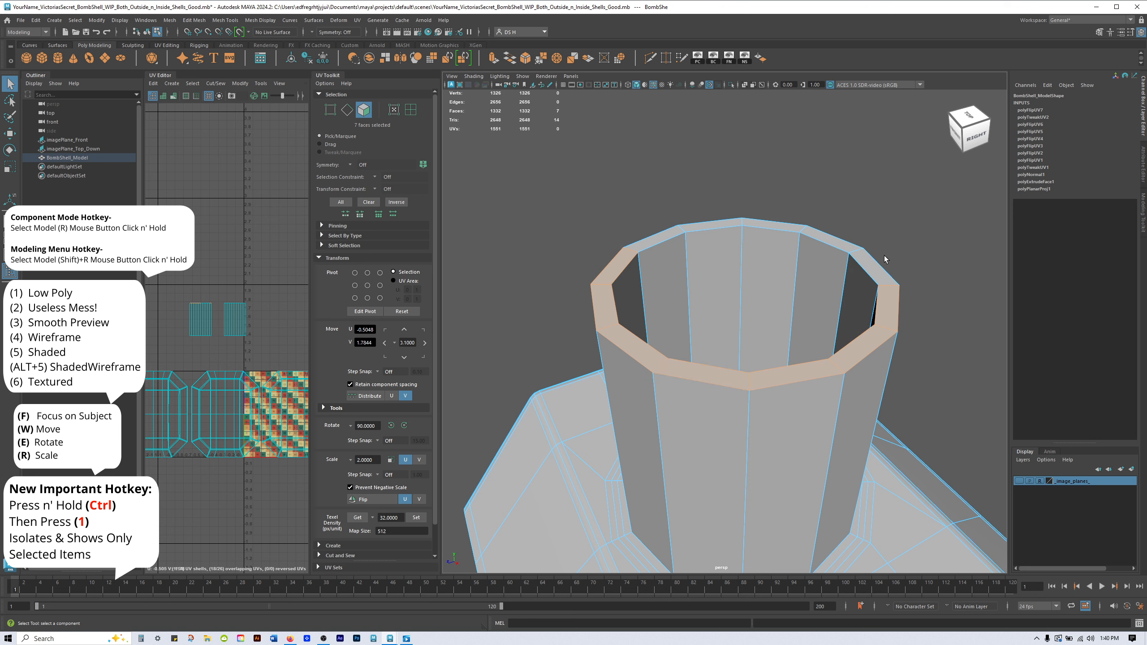
{"action": "double_click", "coordinate": [870, 263], "text": "shift"}
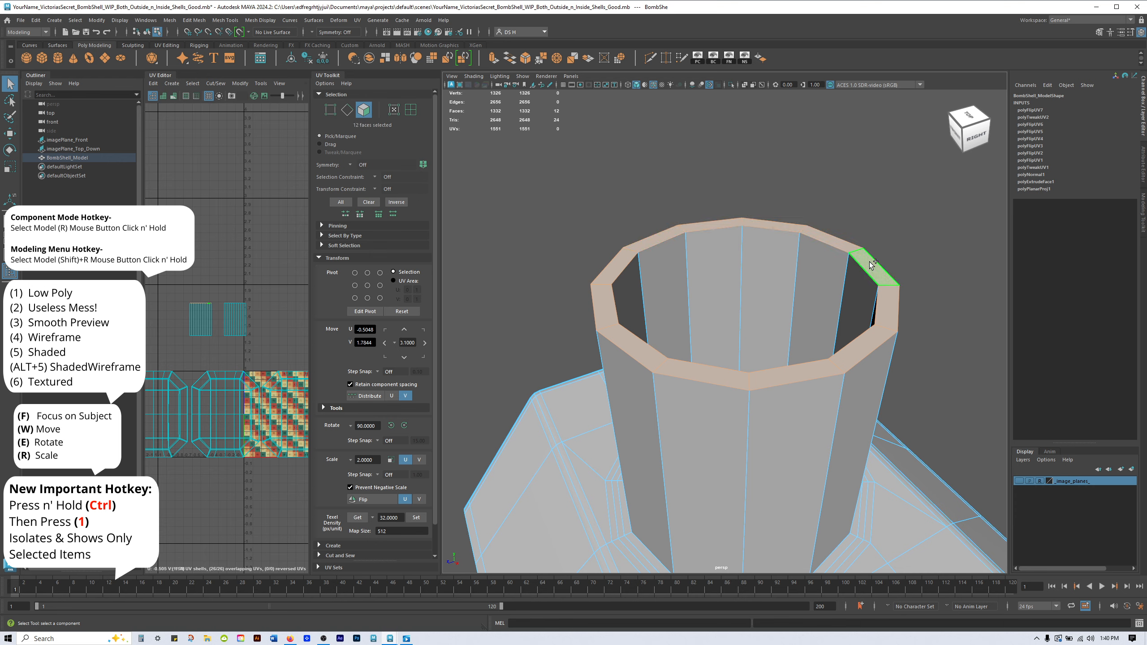
Try moving the selected rim faces' UVs up at the edge of the neck shell, and undo the move.
{"action": "right_click_drag", "start_coordinate": [1005, 225], "coordinate": [864, 223], "text": "alt"}
{"action": "key", "text": "w"}
{"action": "left_click_drag", "start_coordinate": [887, 256], "coordinate": [842, 249], "text": "alt"}
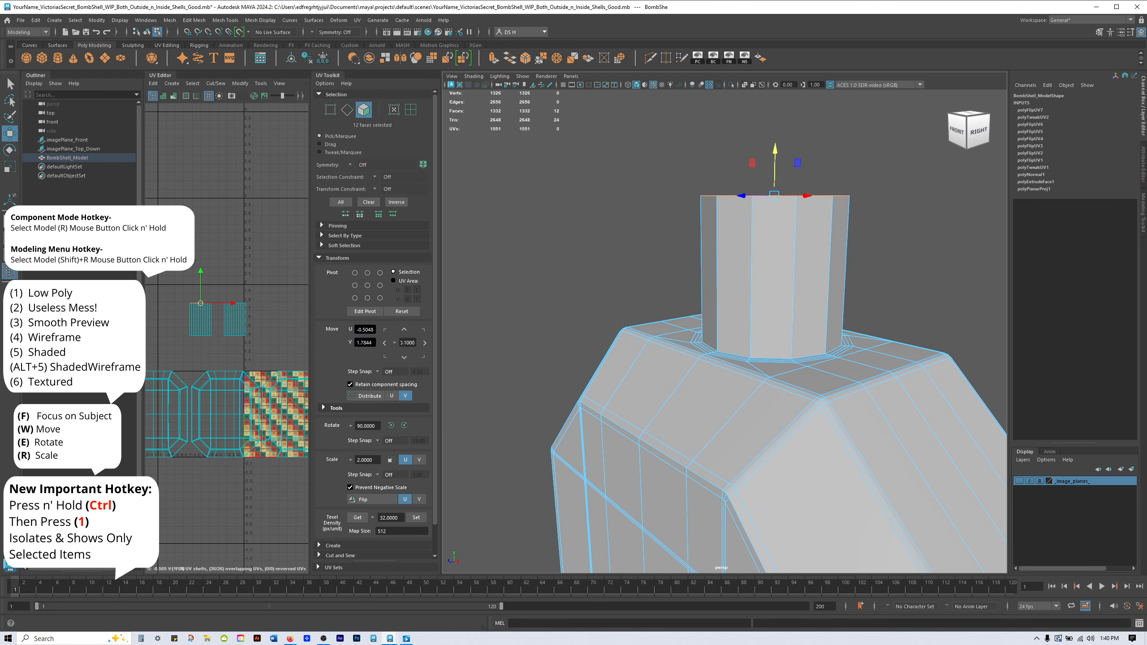
{"action": "right_click_drag", "start_coordinate": [192, 262], "coordinate": [282, 363], "text": "alt"}
{"action": "middle_click_drag", "start_coordinate": [235, 364], "coordinate": [236, 231], "text": "alt"}
{"action": "right_click_drag", "start_coordinate": [239, 237], "coordinate": [272, 342], "text": "alt"}
{"action": "left_click_drag", "start_coordinate": [208, 336], "coordinate": [209, 291]}
{"action": "key", "text": "ctrl+z"}
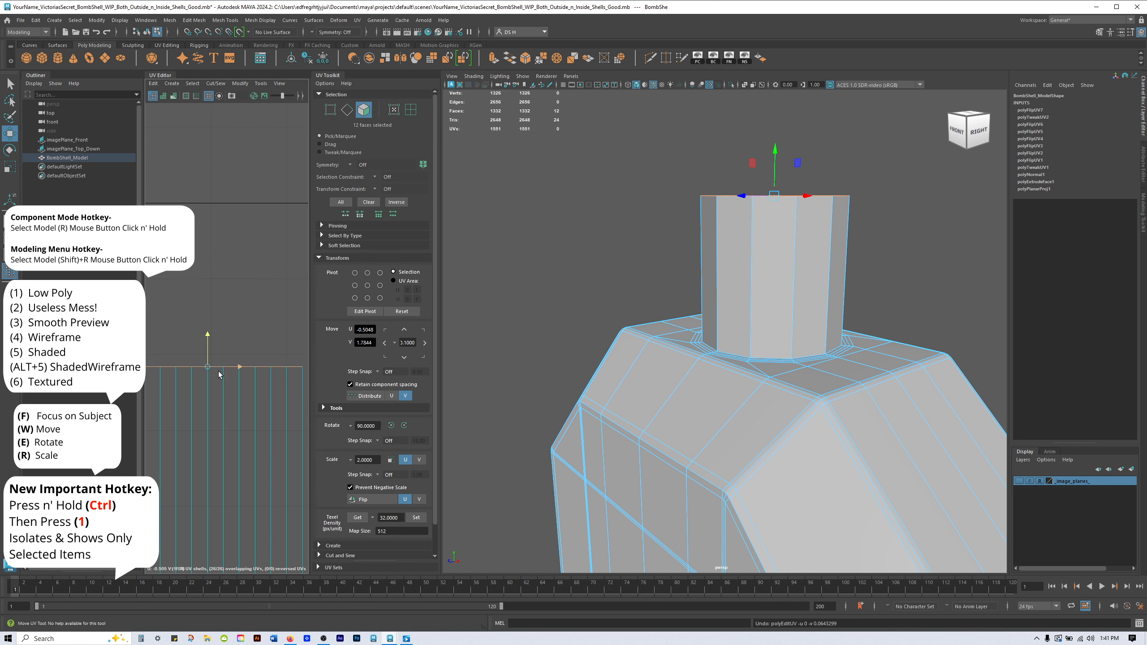
Project new UVs for the rim faces with Planar Mapping from the Y axis, fitted to the bounding box with the image ratio kept.
{"action": "right_click_drag", "start_coordinate": [281, 305], "coordinate": [244, 262], "text": "alt"}
{"action": "middle_click_drag", "start_coordinate": [245, 262], "coordinate": [213, 246], "text": "alt"}
{"action": "right_click_drag", "start_coordinate": [214, 247], "coordinate": [180, 213], "text": "alt"}
{"action": "left_click_drag", "start_coordinate": [440, 216], "coordinate": [546, 216]}
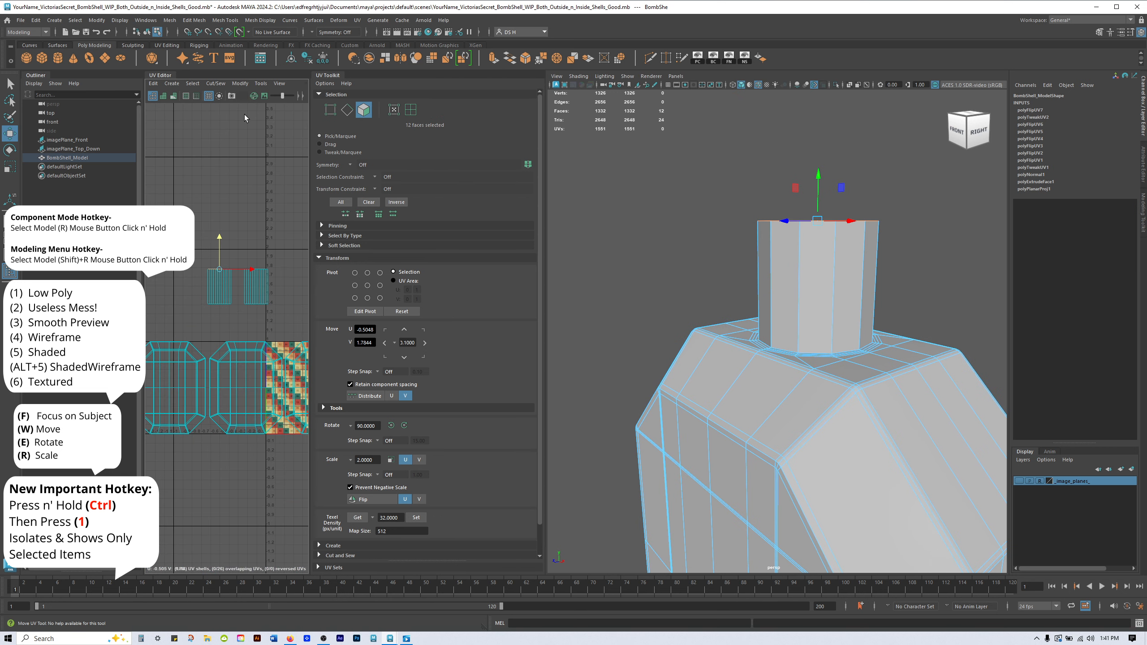
{"action": "left_click", "coordinate": [174, 86]}
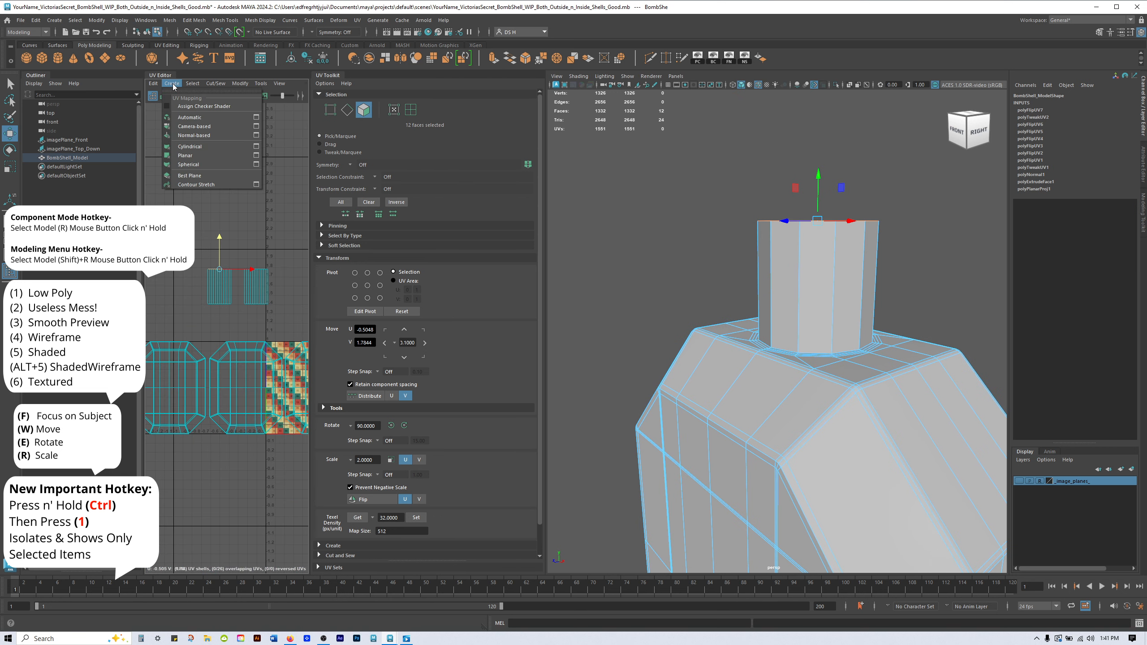
{"action": "left_click", "coordinate": [256, 156]}
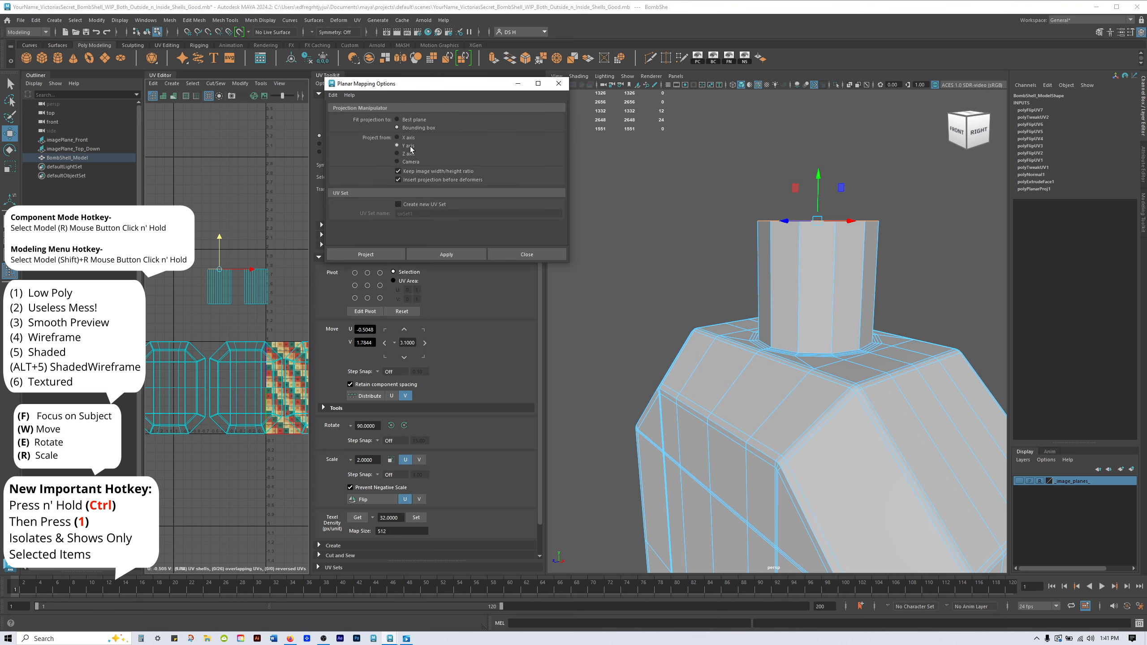
{"action": "scroll", "coordinate": [808, 253], "scroll_direction": "down", "scroll_amount": 3}
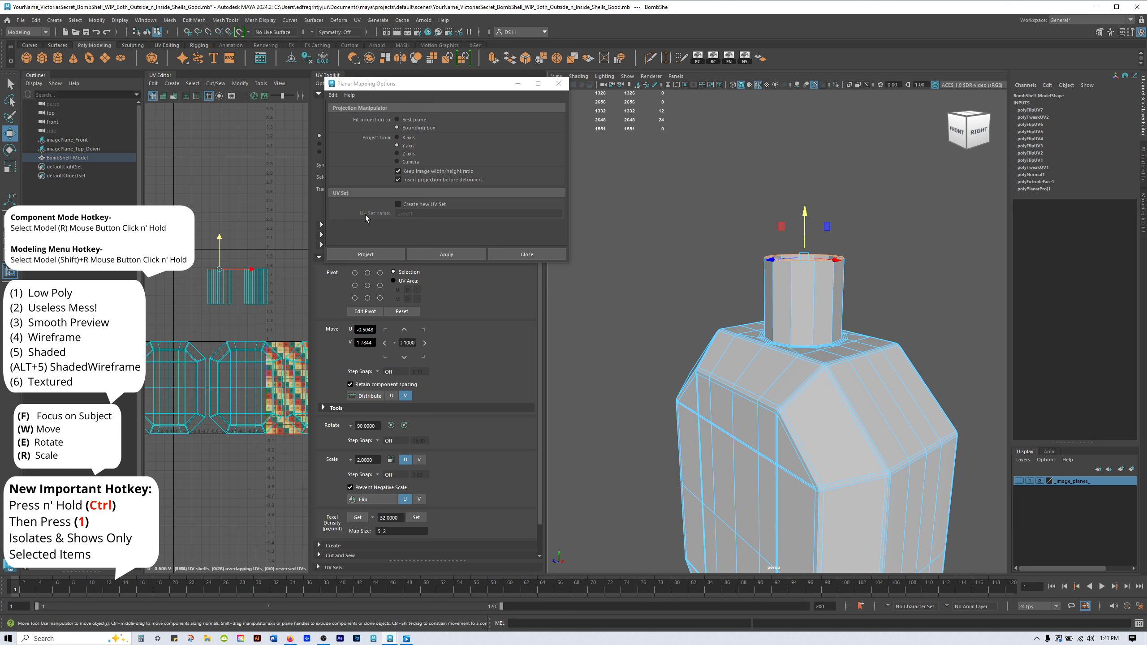
{"action": "left_click", "coordinate": [378, 256]}
{"action": "left_click_drag", "start_coordinate": [939, 296], "coordinate": [947, 329], "text": "alt"}
{"action": "scroll", "coordinate": [947, 328], "scroll_direction": "up", "scroll_amount": 5}
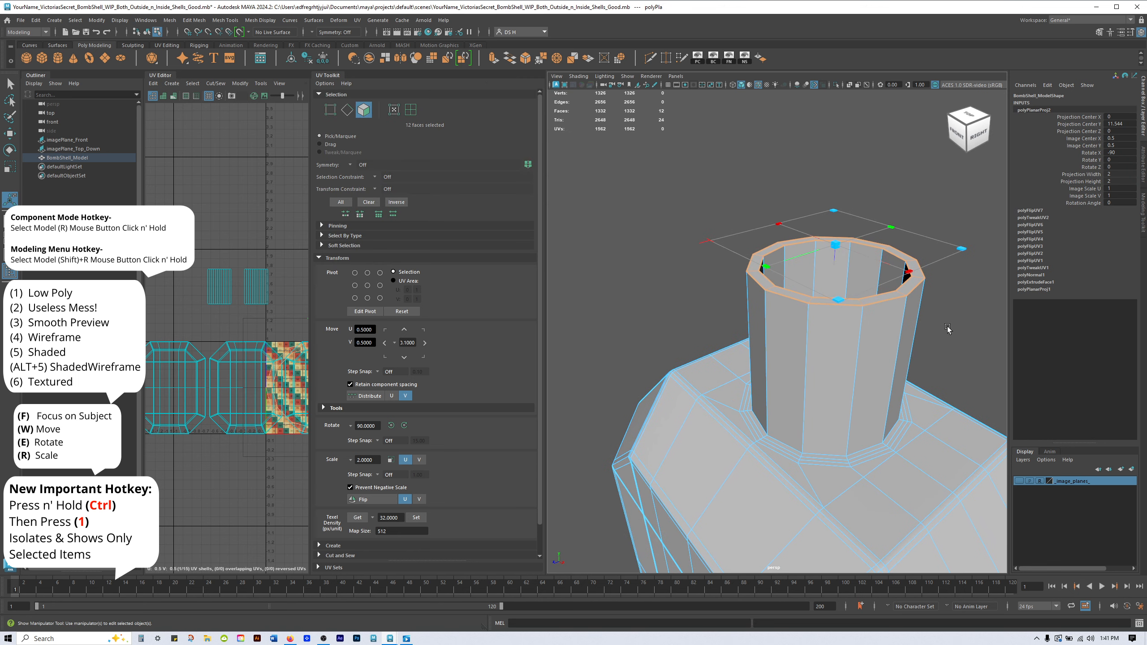
Enlarge the UV Editor and move the newly projected rim ring straight up to an image centre V of 1.57.
{"action": "left_click", "coordinate": [327, 75]}
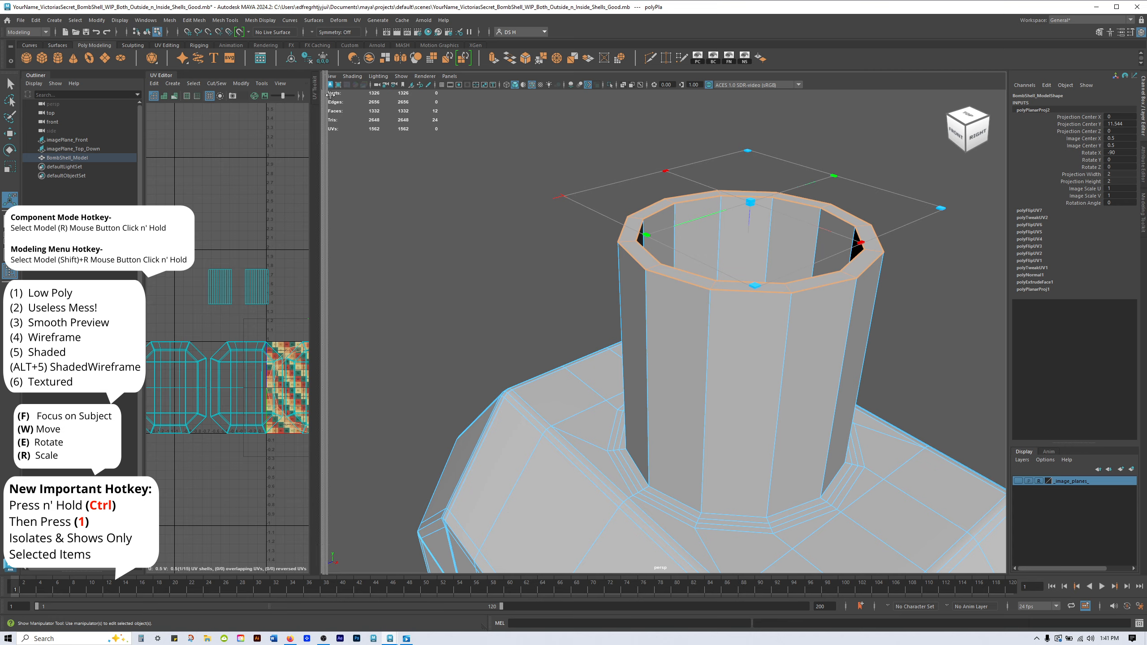
{"action": "left_click_drag", "start_coordinate": [319, 93], "coordinate": [553, 95]}
{"action": "scroll", "coordinate": [466, 333], "scroll_direction": "up", "scroll_amount": 5}
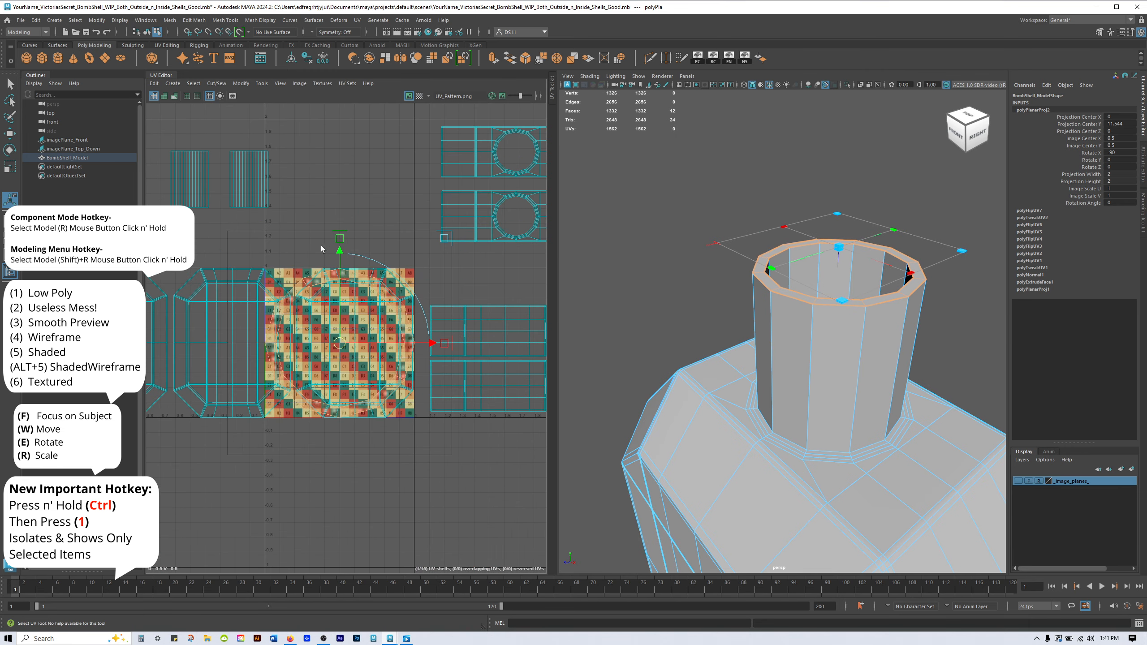
{"action": "left_click_drag", "start_coordinate": [339, 256], "coordinate": [369, 95]}
{"action": "middle_click_drag", "start_coordinate": [363, 151], "coordinate": [359, 242], "text": "alt"}
Hide the checker texture image behind the UV shells.
{"action": "left_click", "coordinate": [411, 98]}
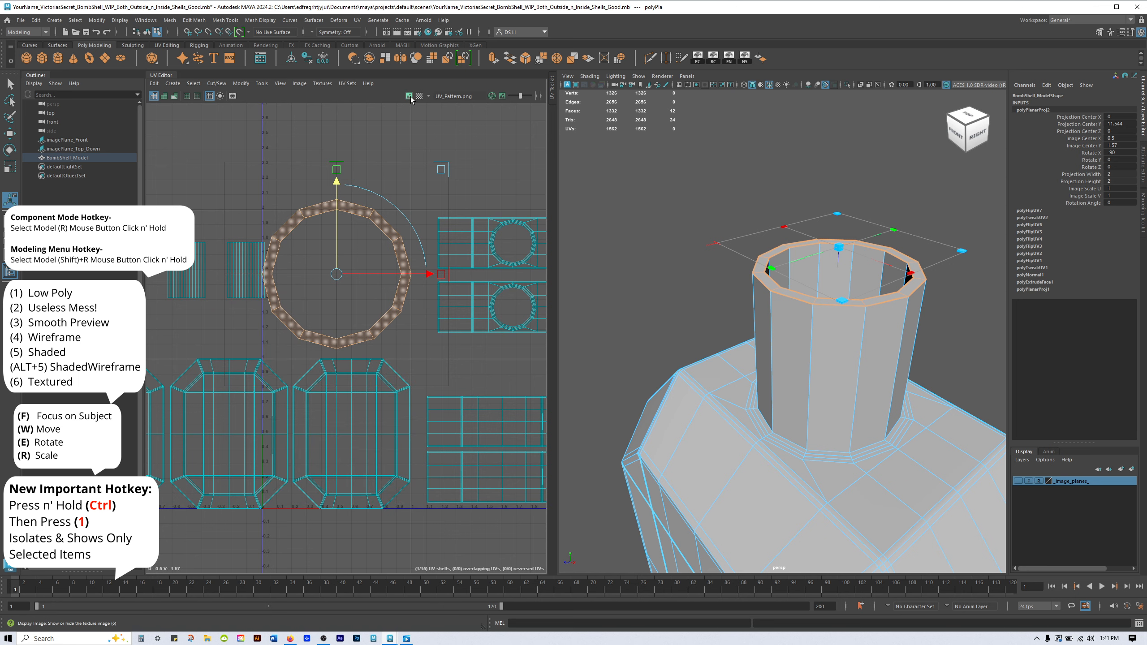
{"action": "left_click", "coordinate": [408, 98]}
{"action": "left_click", "coordinate": [408, 98]}
{"action": "left_click", "coordinate": [408, 97]}
{"action": "left_click", "coordinate": [408, 97]}
{"action": "scroll", "coordinate": [416, 291], "scroll_direction": "down", "scroll_amount": 1}
{"action": "scroll", "coordinate": [415, 291], "scroll_direction": "up", "scroll_amount": 3}
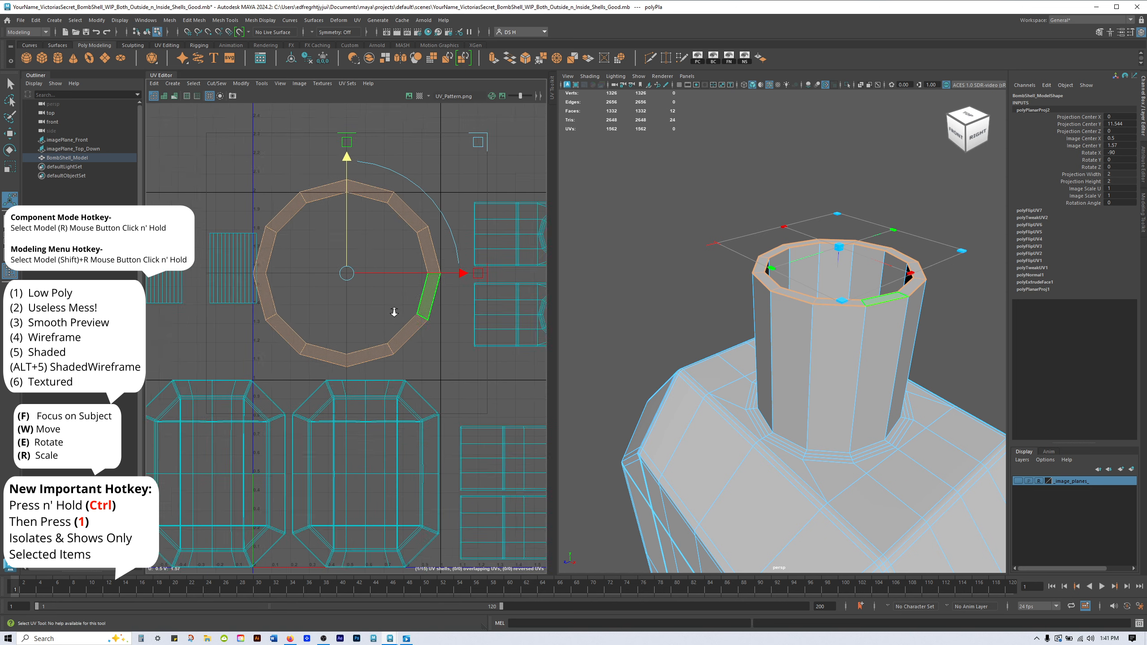
{"action": "middle_click_drag", "start_coordinate": [384, 292], "coordinate": [368, 286], "text": "alt"}
Select the rim ring as a UV shell, scale it down uniformly to about a fifth of its size, and deselect it.
{"action": "key", "text": "r"}
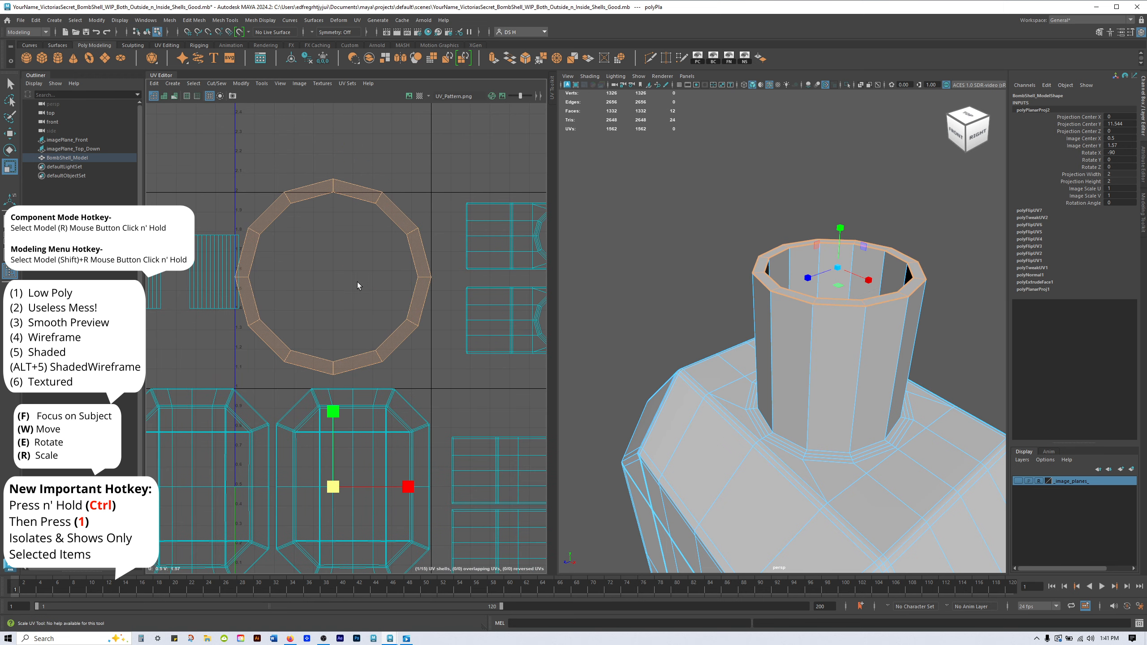
{"action": "key", "text": "w"}
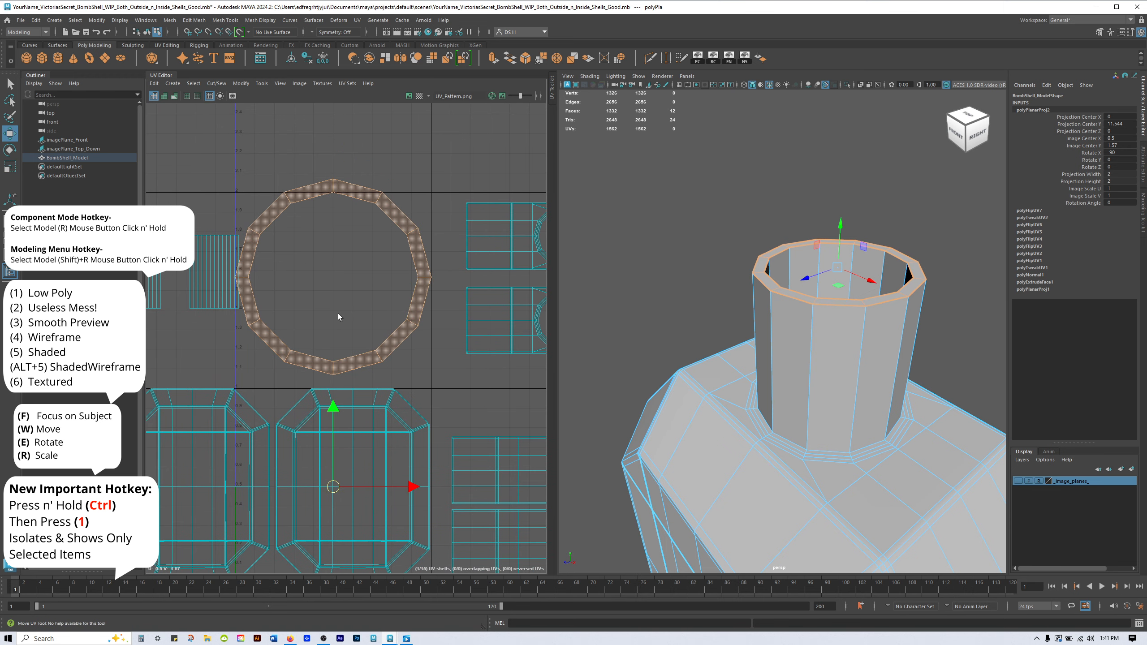
{"action": "left_click", "coordinate": [340, 283]}
{"action": "right_click", "coordinate": [381, 205]}
{"action": "right_click_drag", "start_coordinate": [333, 234], "coordinate": [270, 208]}
{"action": "left_click", "coordinate": [312, 219]}
{"action": "key", "text": "r"}
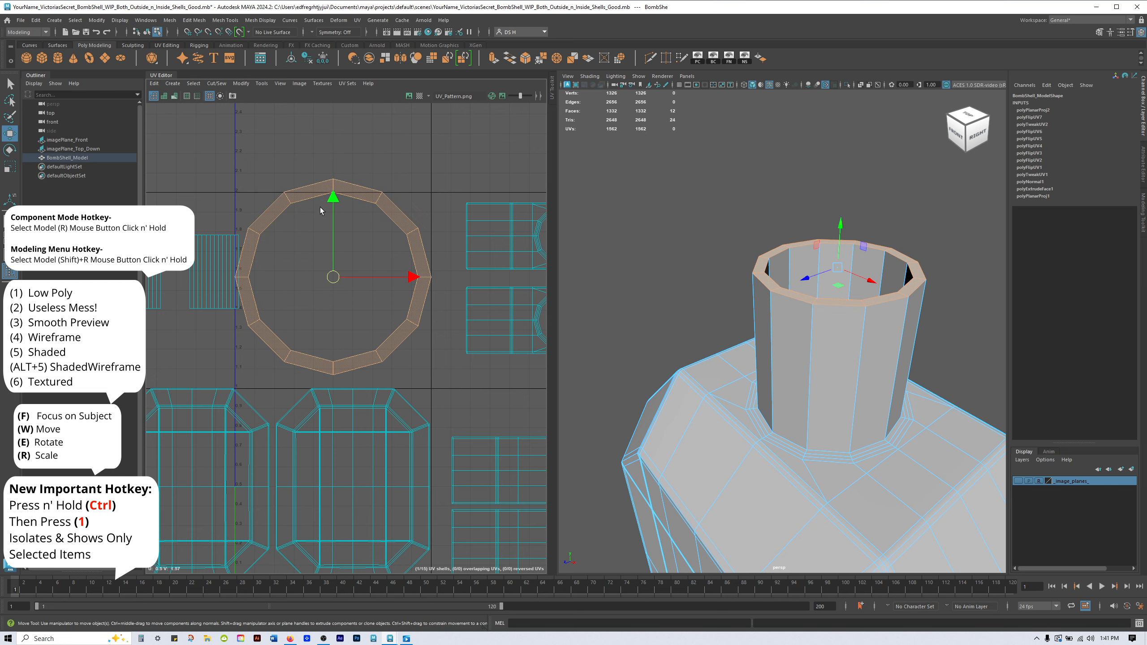
{"action": "left_click_drag", "start_coordinate": [336, 276], "coordinate": [277, 346]}
{"action": "left_click", "coordinate": [278, 346]}
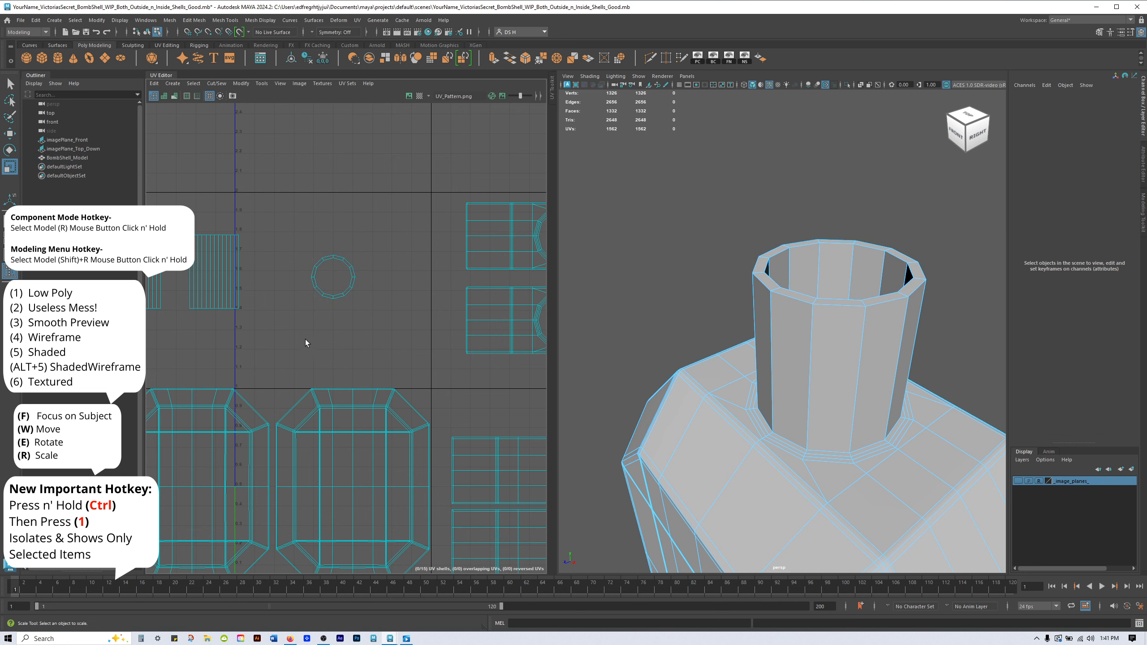
Select the inner neck's UV shell, isolate its faces on the model to examine them, and show the whole bottle again.
{"action": "right_click_drag", "start_coordinate": [375, 308], "coordinate": [249, 313], "text": "alt"}
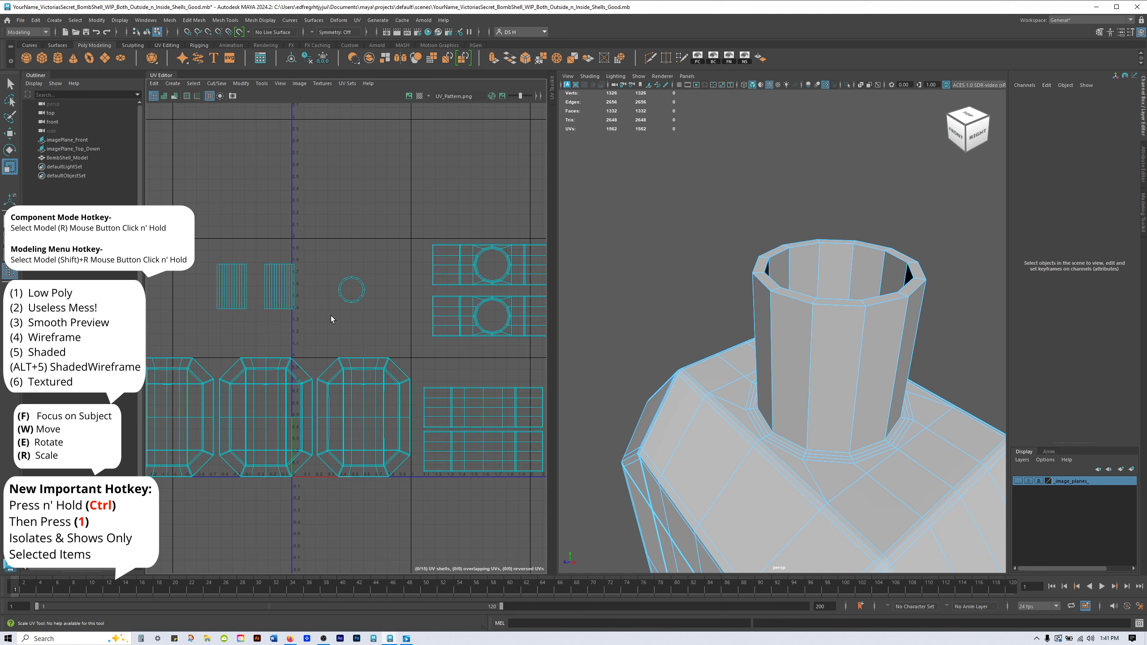
{"action": "middle_click_drag", "start_coordinate": [412, 312], "coordinate": [388, 278], "text": "alt"}
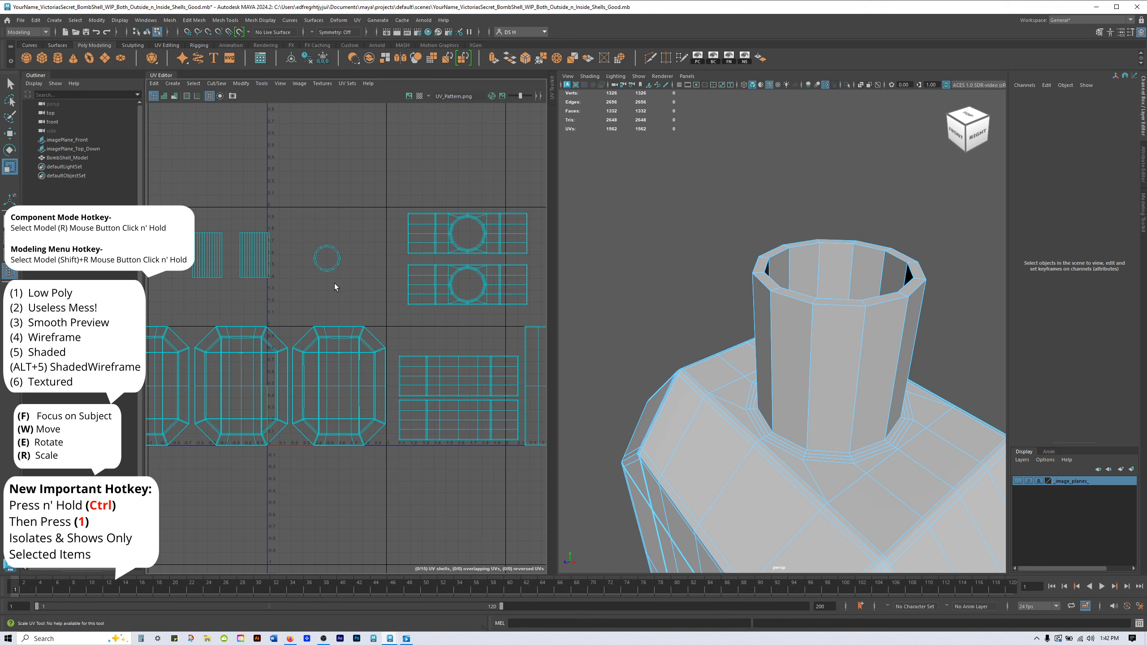
{"action": "left_click", "coordinate": [209, 253]}
{"action": "mouse_move", "coordinate": [844, 340]}
{"action": "left_mouse_down", "text": "alt"}
{"action": "mouse_move", "coordinate": [842, 362]}
{"action": "mouse_move", "coordinate": [827, 333]}
{"action": "mouse_move", "coordinate": [831, 357]}
{"action": "mouse_move", "coordinate": [837, 335]}
{"action": "left_mouse_up", "text": "alt"}
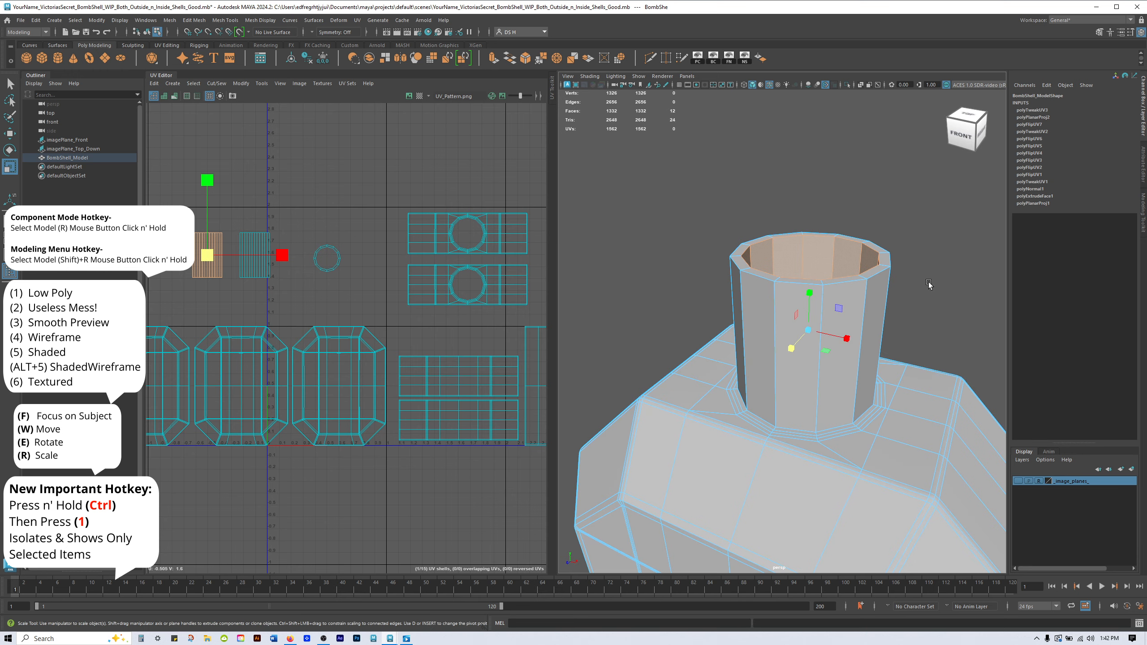
{"action": "key", "text": "ctrl+1"}
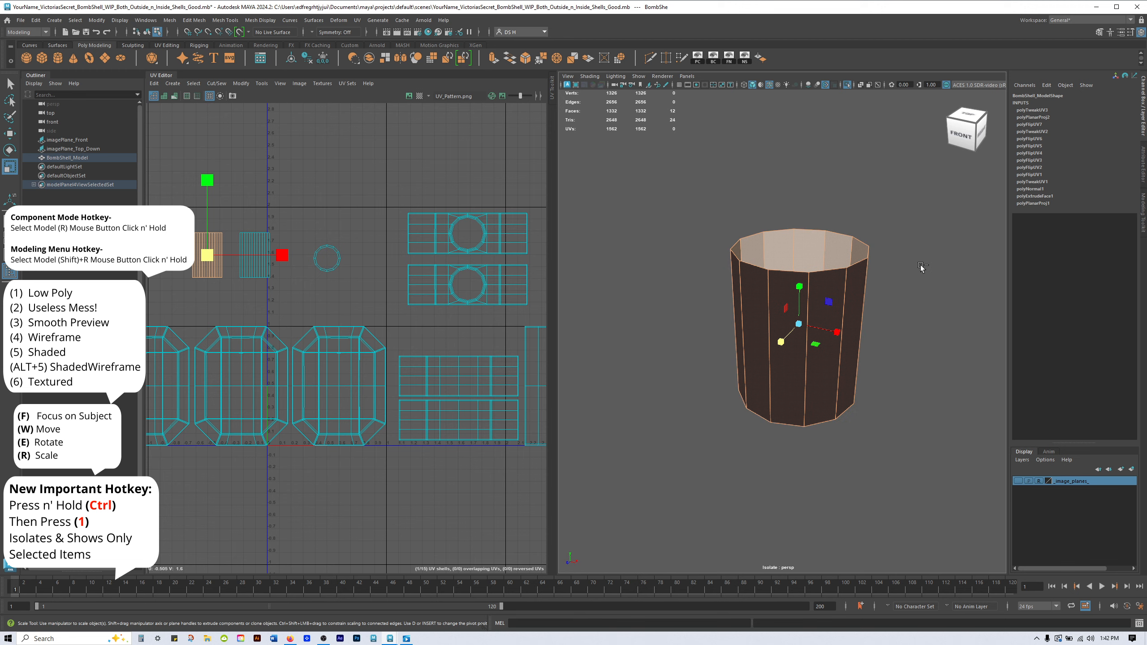
{"action": "key", "text": "ctrl+1"}
{"action": "key", "text": "ctrl+1"}
{"action": "key", "text": "ctrl+1"}
{"action": "left_click_drag", "start_coordinate": [857, 369], "coordinate": [885, 353], "text": "alt"}
{"action": "middle_click_drag", "start_coordinate": [885, 353], "coordinate": [893, 342], "text": "alt"}
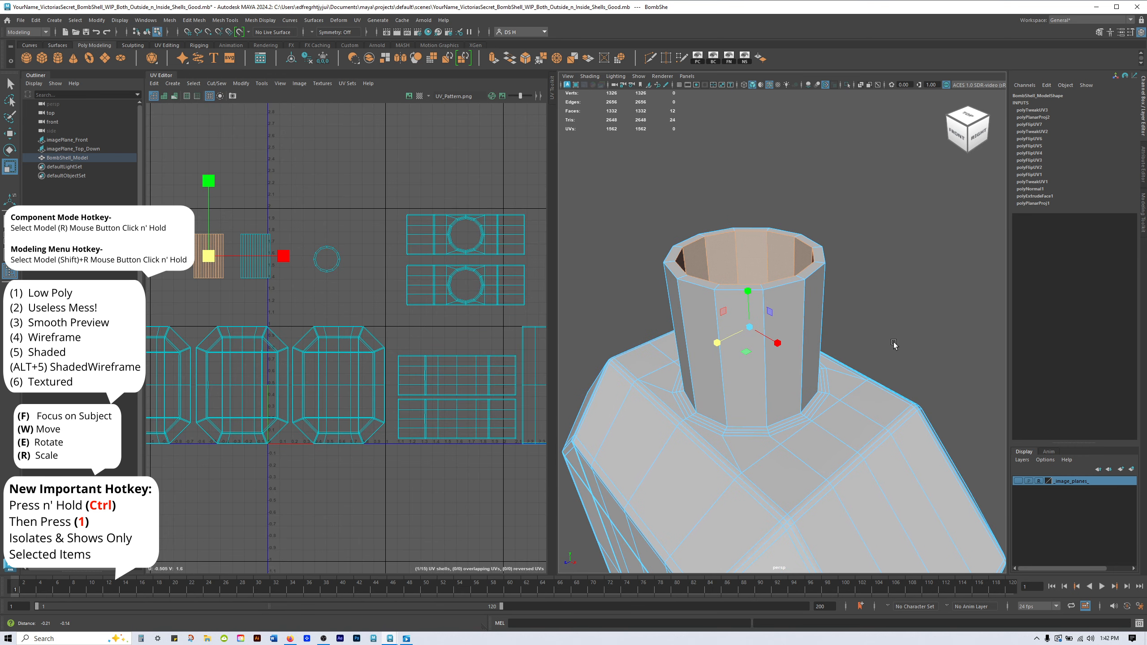
Apply a cylindrical UV projection to the selected inner neck faces and check the projection around the bottle's neck.
{"action": "middle_click_drag", "start_coordinate": [313, 149], "coordinate": [289, 169], "text": "alt"}
{"action": "left_click", "coordinate": [173, 84]}
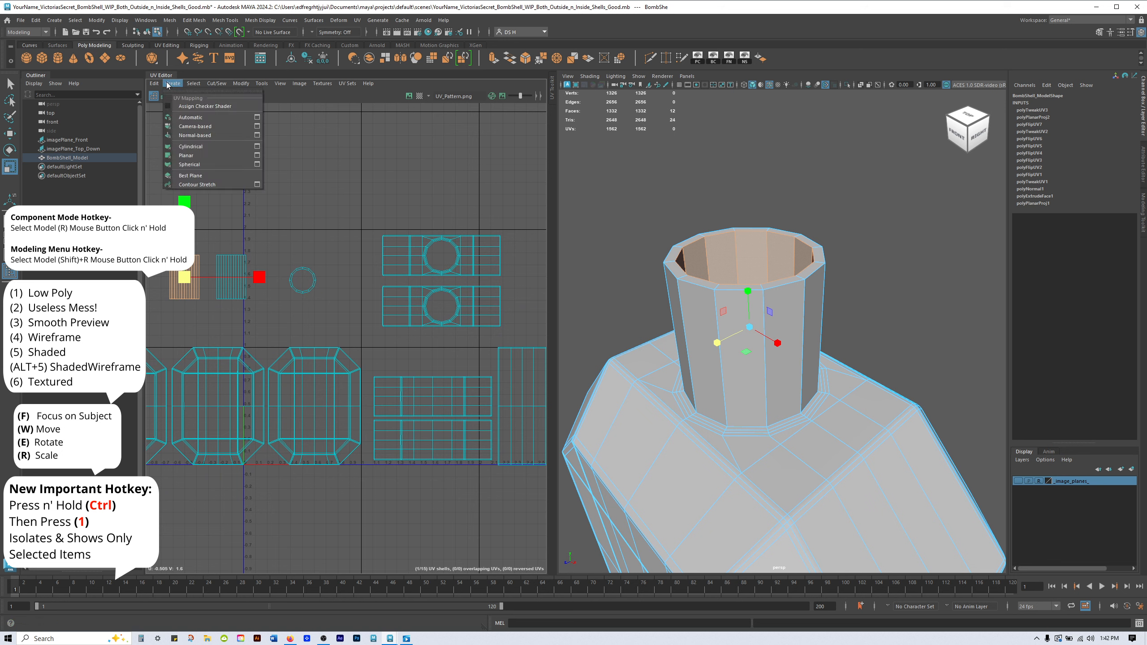
{"action": "left_click", "coordinate": [200, 147]}
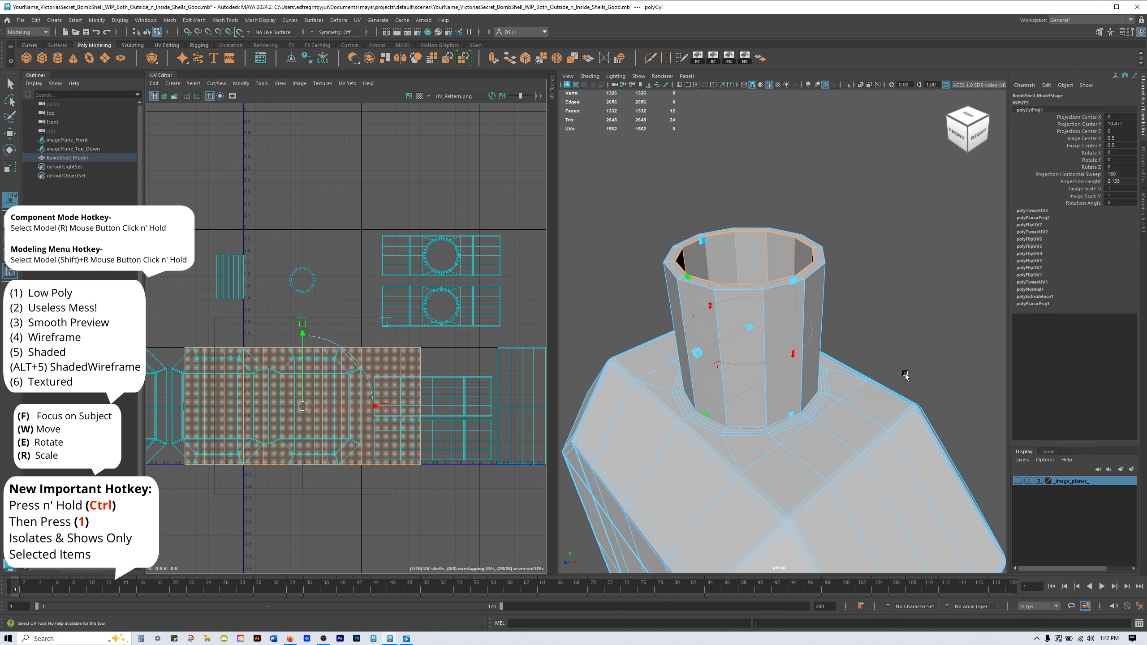
{"action": "left_click_drag", "start_coordinate": [905, 374], "coordinate": [942, 373], "text": "alt"}
{"action": "mouse_move", "coordinate": [907, 259]}
{"action": "left_mouse_down", "text": "alt"}
{"action": "mouse_move", "coordinate": [911, 236]}
{"action": "mouse_move", "coordinate": [939, 244]}
{"action": "mouse_move", "coordinate": [923, 247]}
{"action": "left_mouse_up", "text": "alt"}
{"action": "middle_click_drag", "start_coordinate": [924, 247], "coordinate": [874, 234], "text": "alt"}
{"action": "left_click_drag", "start_coordinate": [921, 237], "coordinate": [915, 264], "text": "alt"}
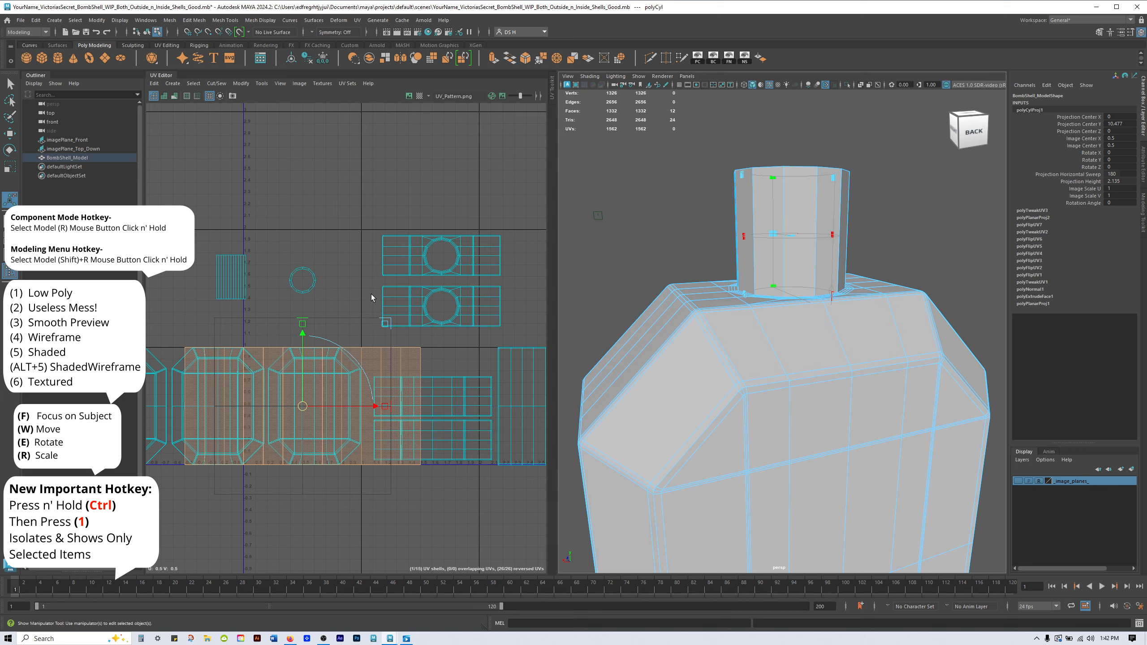
Move the newly projected inner neck shell into the empty space above the other UV shells and deselect it.
{"action": "middle_click_drag", "start_coordinate": [351, 303], "coordinate": [379, 261], "text": "alt"}
{"action": "scroll", "coordinate": [379, 260], "scroll_direction": "down", "scroll_amount": 1}
{"action": "left_click", "coordinate": [334, 360]}
{"action": "left_click_drag", "start_coordinate": [334, 361], "coordinate": [356, 143]}
{"action": "middle_click_drag", "start_coordinate": [352, 163], "coordinate": [338, 335], "text": "alt"}
{"action": "left_click_drag", "start_coordinate": [345, 318], "coordinate": [461, 197]}
{"action": "left_click", "coordinate": [287, 321]}
{"action": "left_click", "coordinate": [288, 321]}
Select the outer neck's narrow UV shell and apply a cylindrical UV projection to it.
{"action": "middle_click_drag", "start_coordinate": [272, 320], "coordinate": [287, 314], "text": "alt"}
{"action": "scroll", "coordinate": [287, 313], "scroll_direction": "down", "scroll_amount": 2}
{"action": "scroll", "coordinate": [287, 314], "scroll_direction": "down", "scroll_amount": 1}
{"action": "middle_click_drag", "start_coordinate": [391, 312], "coordinate": [343, 274], "text": "alt"}
{"action": "left_click", "coordinate": [223, 340]}
{"action": "left_click", "coordinate": [265, 311]}
{"action": "left_click", "coordinate": [237, 336]}
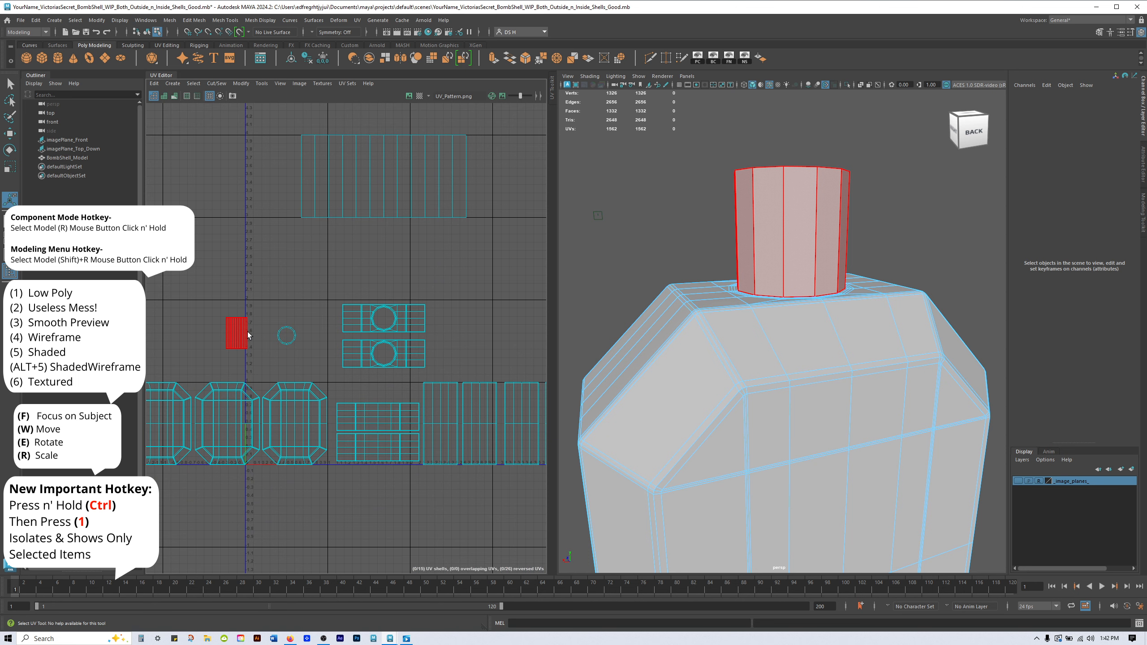
{"action": "left_click", "coordinate": [552, 90]}
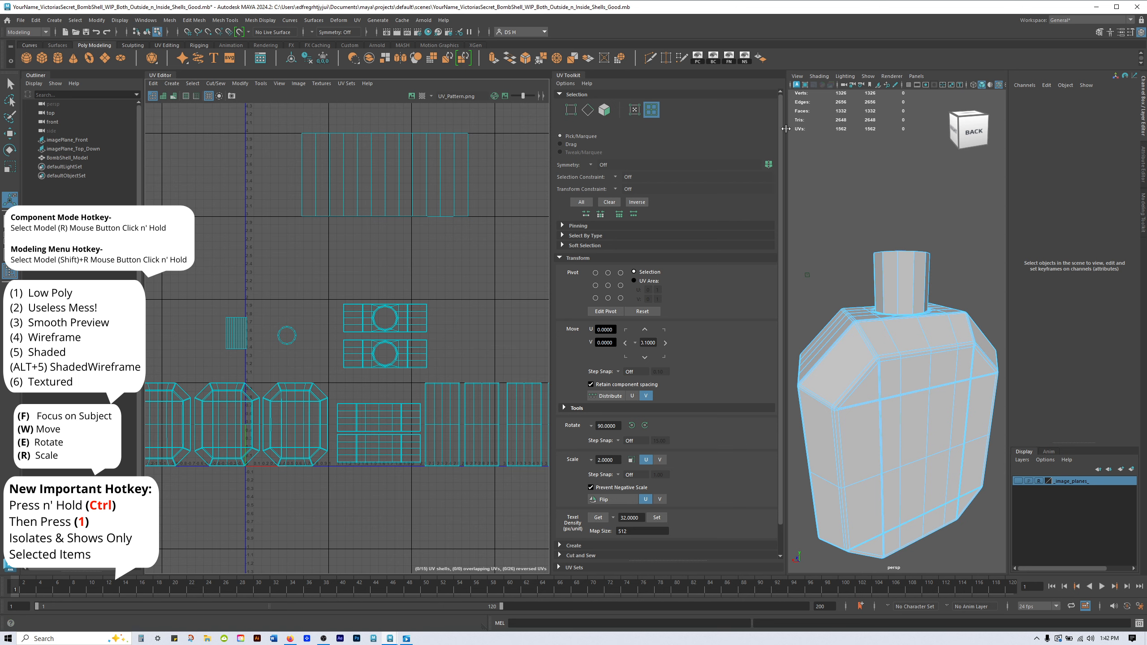
{"action": "left_click", "coordinate": [586, 79]}
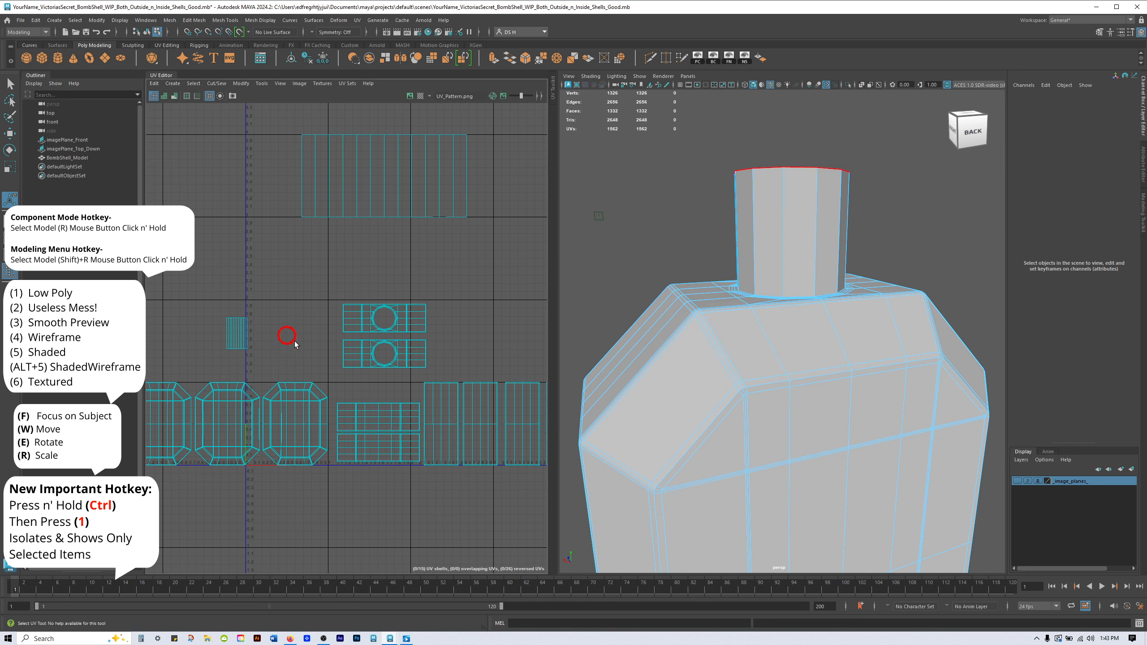
{"action": "left_click", "coordinate": [241, 331]}
{"action": "key", "text": "w"}
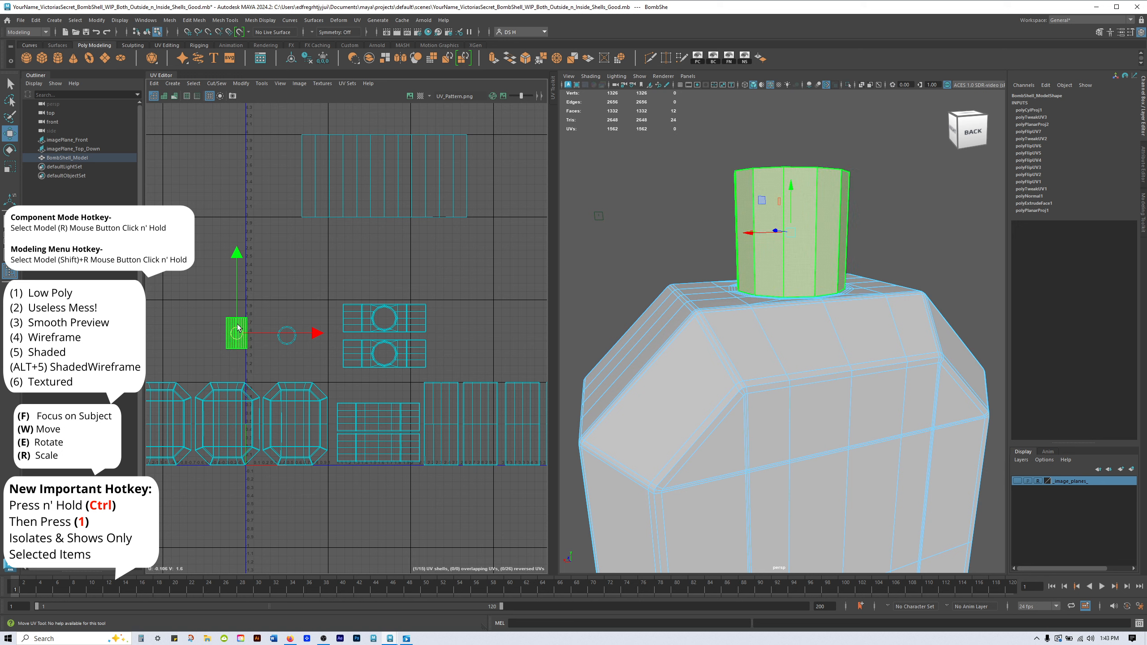
{"action": "left_click", "coordinate": [172, 83]}
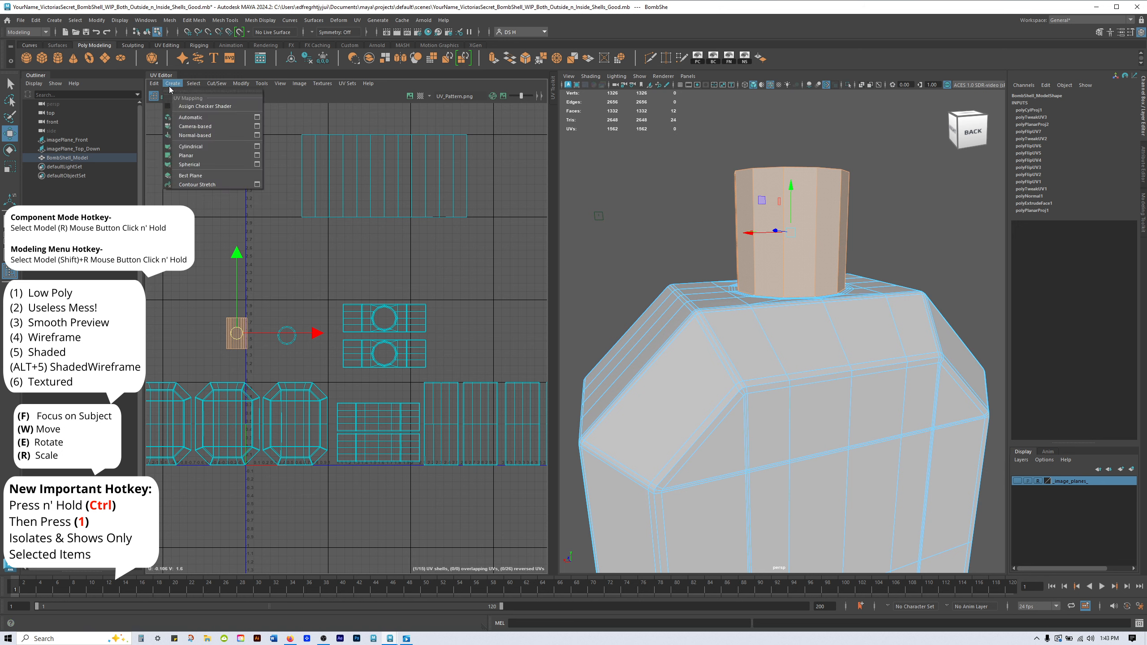
{"action": "left_click", "coordinate": [206, 146]}
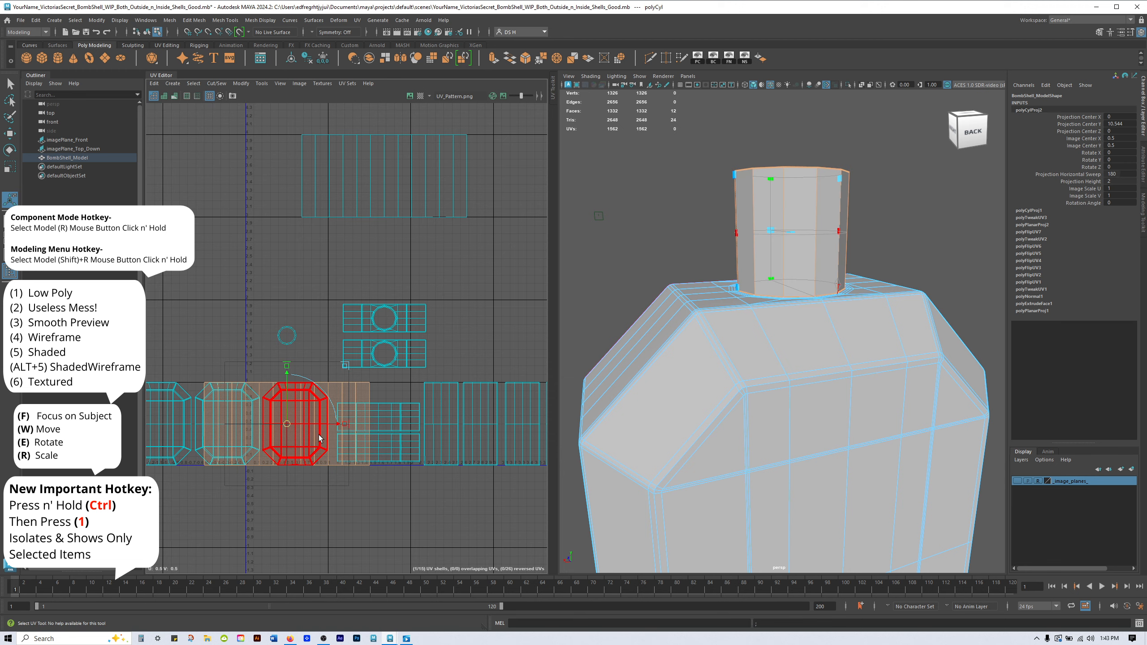
Move the projected outer neck shell above the body shells, to an image centre of U -0.872 and V 3.314.
{"action": "left_click_drag", "start_coordinate": [242, 174], "coordinate": [199, 197]}
{"action": "middle_click_drag", "start_coordinate": [273, 277], "coordinate": [379, 342], "text": "alt"}
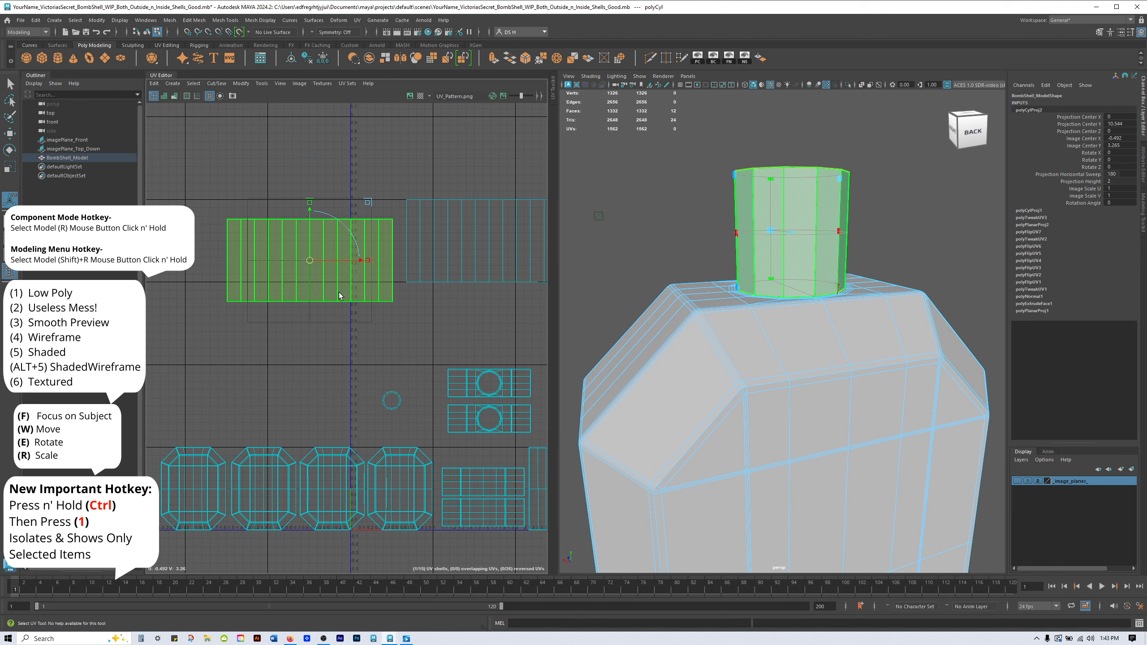
{"action": "left_click_drag", "start_coordinate": [294, 266], "coordinate": [279, 268]}
Select the outer neck strip as a UV shell and scale it down uniformly to about a quarter of its size.
{"action": "key", "text": "r"}
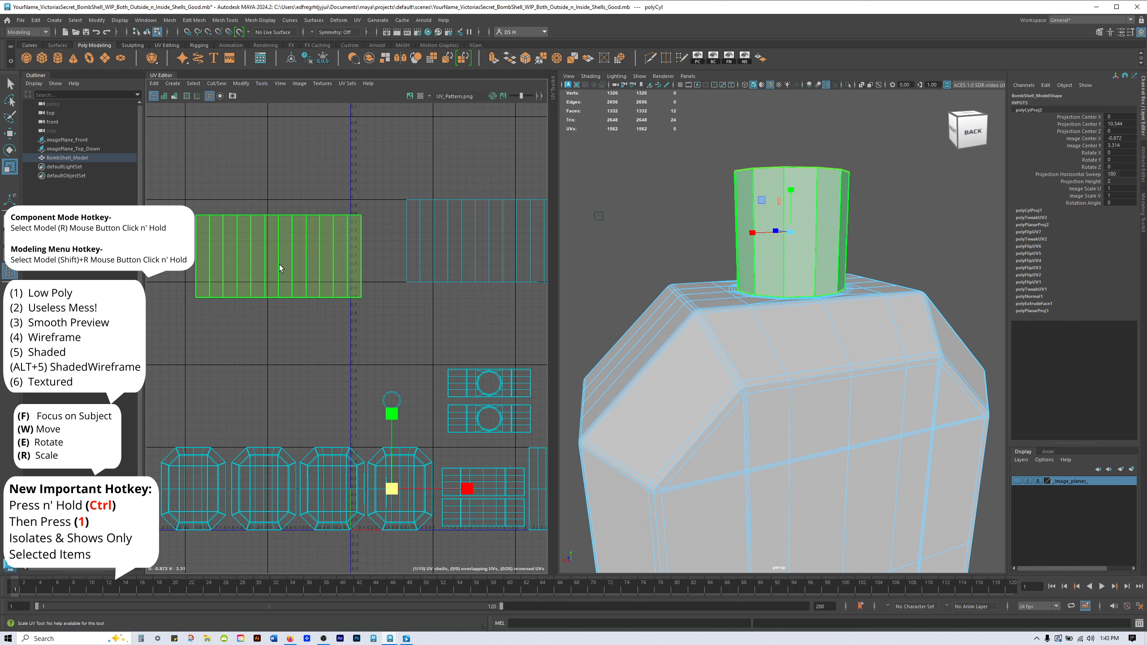
{"action": "left_click", "coordinate": [322, 330]}
{"action": "left_click", "coordinate": [306, 298]}
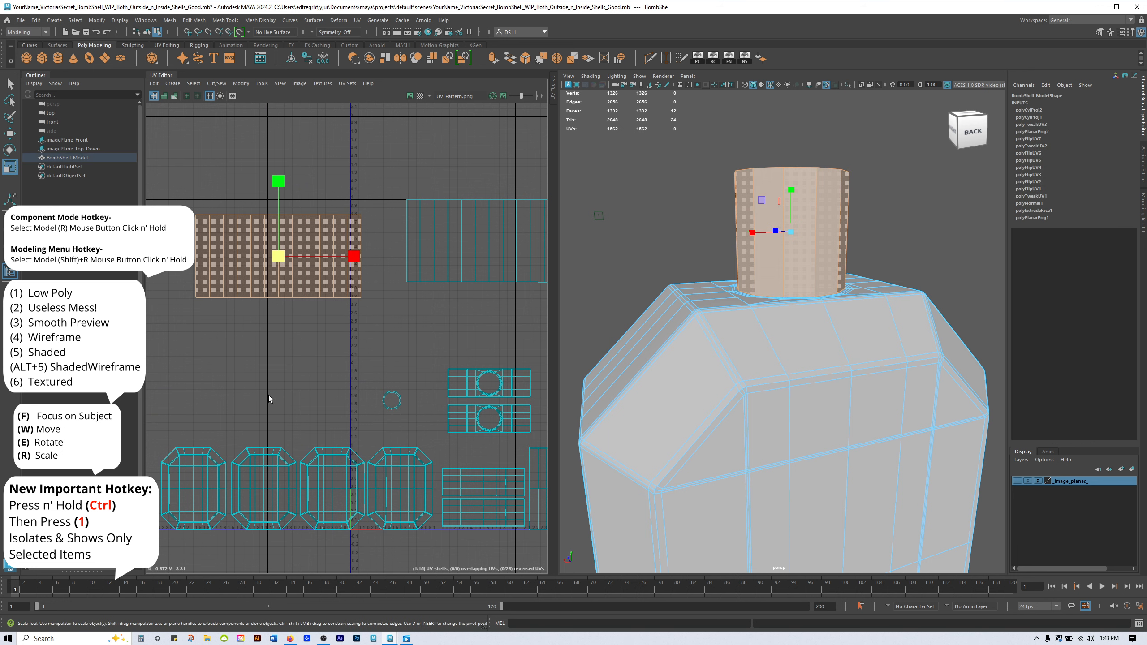
{"action": "key", "text": "w"}
{"action": "key", "text": "r"}
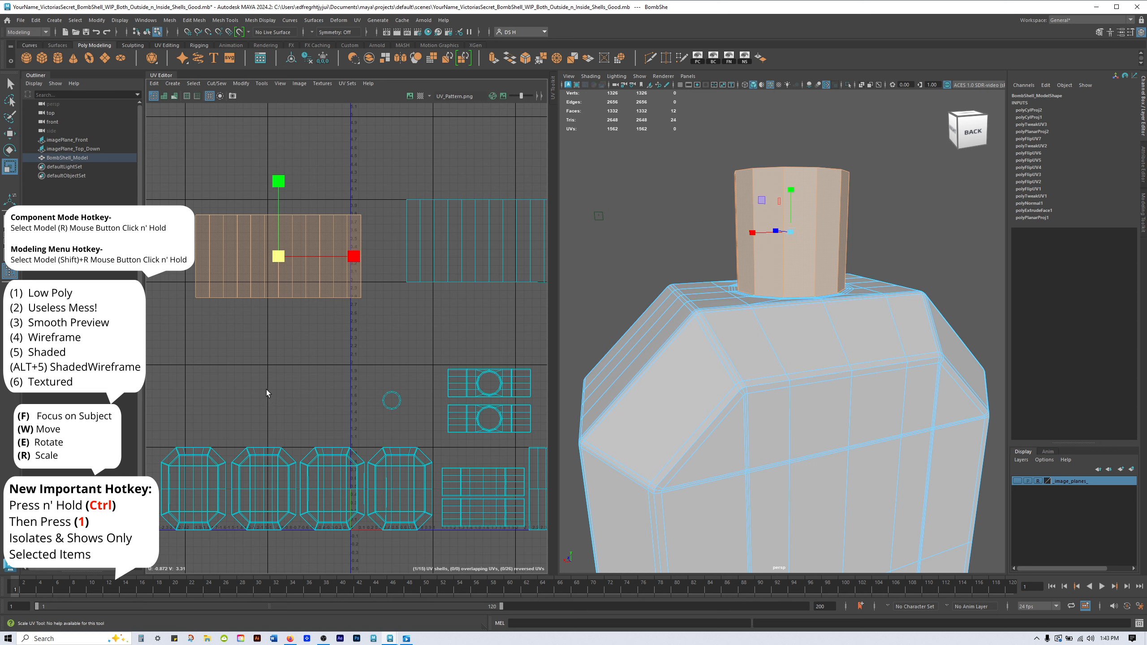
{"action": "left_click_drag", "start_coordinate": [274, 257], "coordinate": [221, 319]}
Scale the inner neck's UV shell down uniformly to about a quarter of its size and deselect it.
{"action": "left_click", "coordinate": [460, 255]}
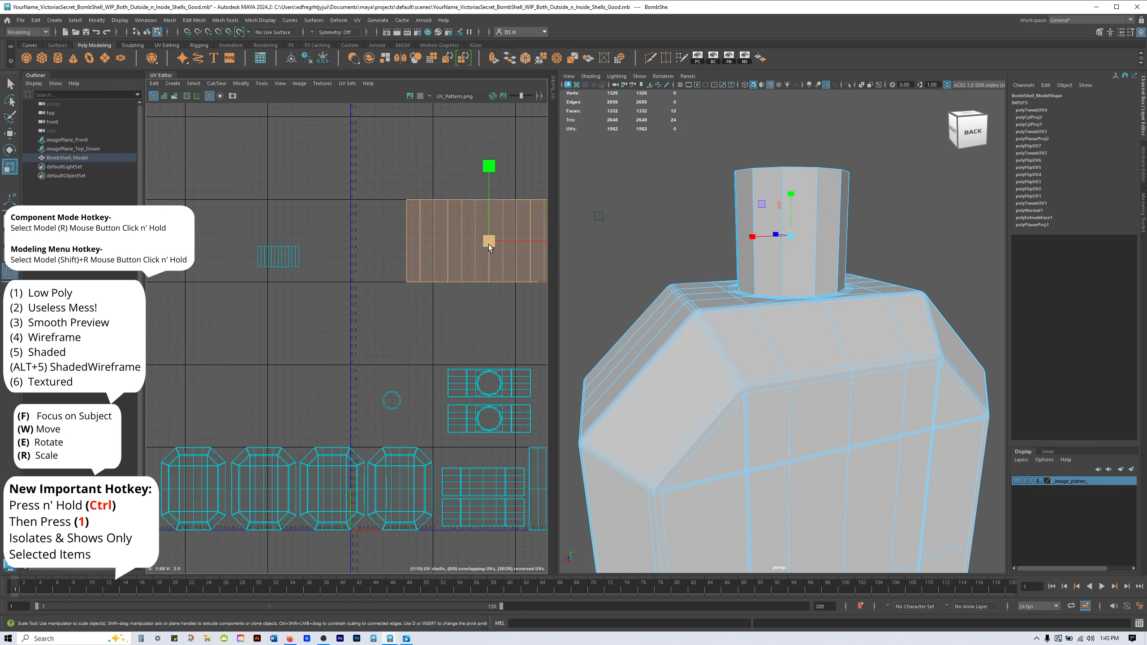
{"action": "middle_click_drag", "start_coordinate": [460, 255], "coordinate": [307, 267], "text": "alt"}
{"action": "left_click_drag", "start_coordinate": [345, 254], "coordinate": [295, 293]}
{"action": "middle_click_drag", "start_coordinate": [296, 294], "coordinate": [374, 296], "text": "alt"}
{"action": "left_click", "coordinate": [374, 297]}
{"action": "key", "text": "w"}
{"action": "right_click_drag", "start_coordinate": [451, 312], "coordinate": [399, 378], "text": "alt"}
{"action": "middle_click_drag", "start_coordinate": [398, 377], "coordinate": [439, 256], "text": "alt"}
{"action": "right_click_drag", "start_coordinate": [438, 256], "coordinate": [268, 274], "text": "alt"}
{"action": "middle_click_drag", "start_coordinate": [390, 277], "coordinate": [311, 294], "text": "alt"}
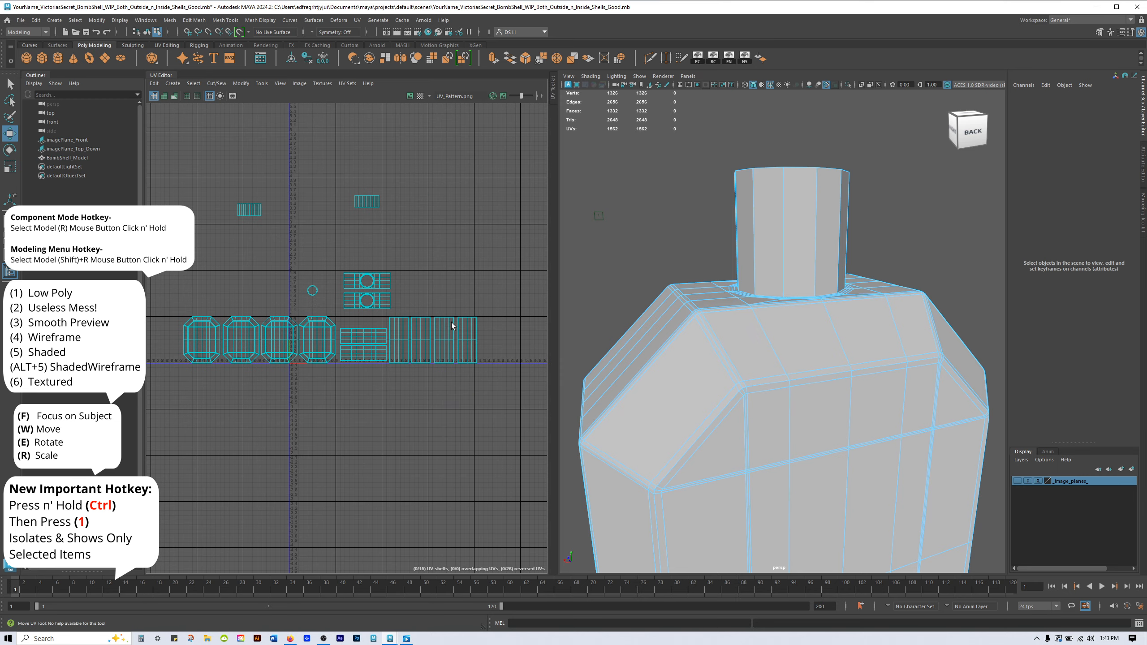
Display the checker texture on the bottle, switch to object mode, and select the whole model.
{"action": "left_click_drag", "start_coordinate": [692, 352], "coordinate": [699, 364], "text": "alt"}
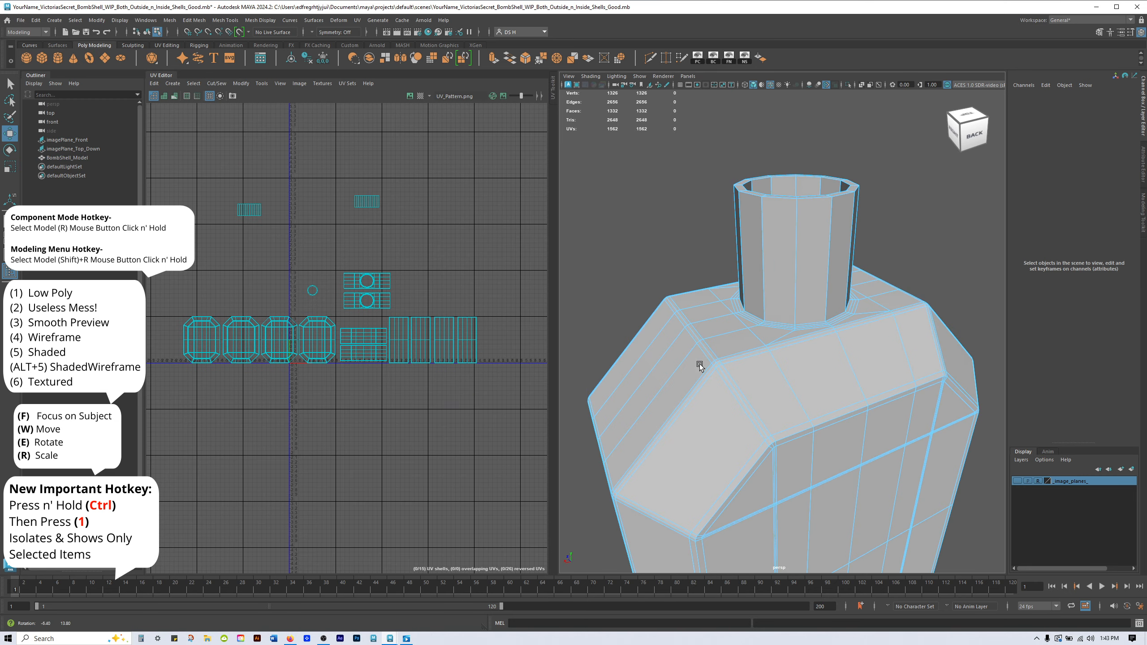
{"action": "left_click", "coordinate": [730, 342]}
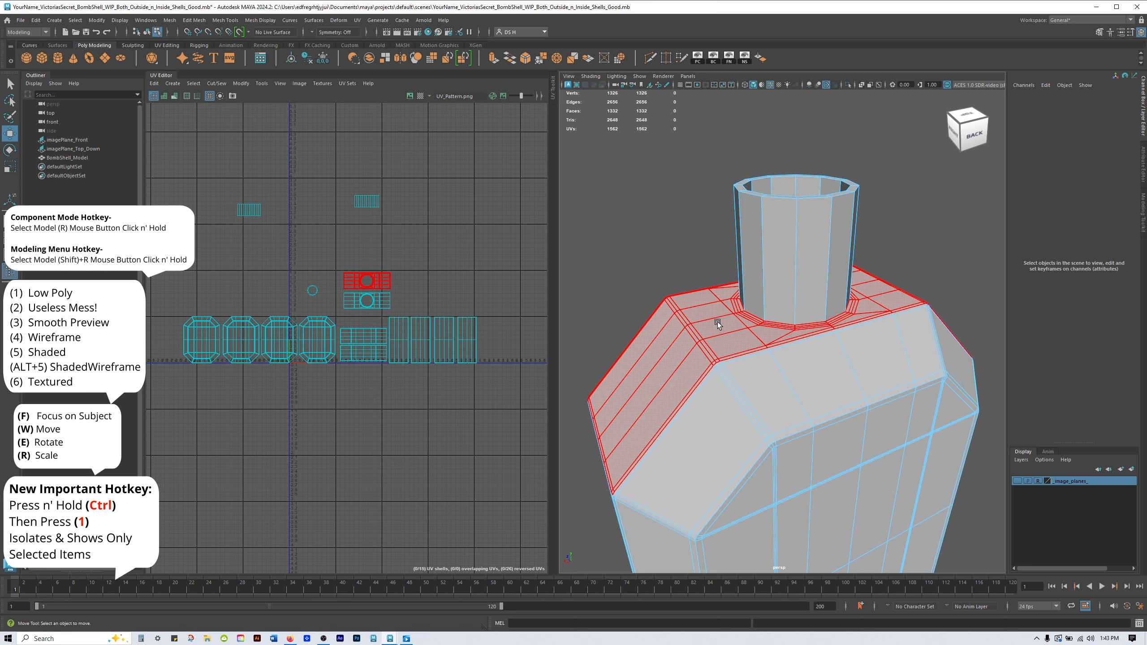
{"action": "left_click", "coordinate": [815, 450]}
{"action": "key", "text": "6"}
{"action": "right_click_drag", "start_coordinate": [840, 333], "coordinate": [896, 276]}
{"action": "left_click", "coordinate": [937, 225]}
{"action": "left_click_drag", "start_coordinate": [917, 383], "coordinate": [878, 339], "text": "alt"}
{"action": "left_click", "coordinate": [846, 353]}
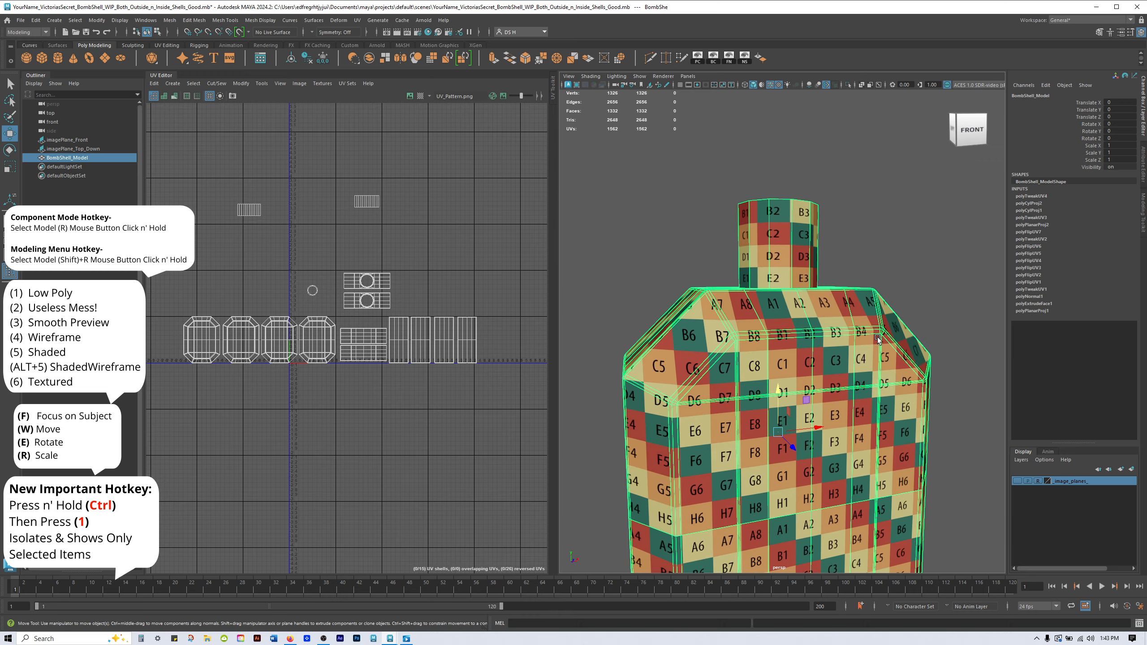
Inspect the checker labels around the neck and shoulders, and delete the bottle's construction history.
{"action": "left_click_drag", "start_coordinate": [954, 151], "coordinate": [773, 328], "text": "alt"}
{"action": "right_click_drag", "start_coordinate": [773, 328], "coordinate": [849, 335], "text": "alt"}
{"action": "left_click_drag", "start_coordinate": [850, 335], "coordinate": [722, 383], "text": "alt"}
{"action": "right_click_drag", "start_coordinate": [723, 383], "coordinate": [798, 381], "text": "alt"}
{"action": "mouse_move", "coordinate": [750, 352]}
{"action": "left_mouse_down", "text": "alt"}
{"action": "mouse_move", "coordinate": [742, 372]}
{"action": "mouse_move", "coordinate": [759, 342]}
{"action": "left_mouse_up", "text": "alt"}
{"action": "right_click_drag", "start_coordinate": [760, 342], "coordinate": [869, 354], "text": "alt"}
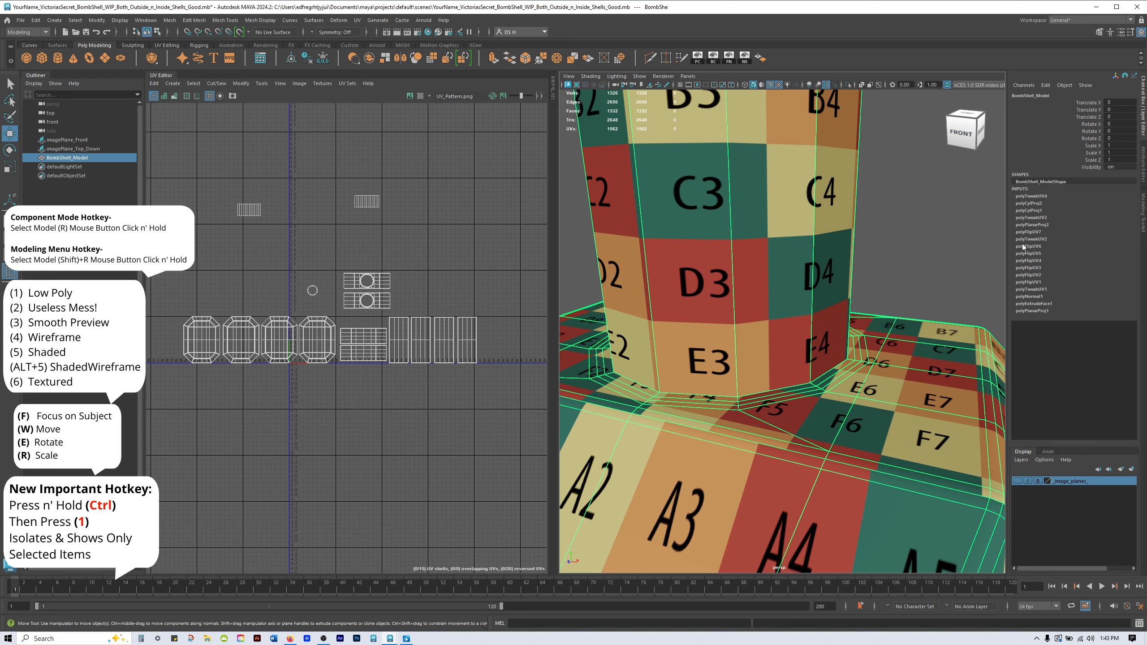
{"action": "scroll", "coordinate": [797, 245], "scroll_direction": "down", "scroll_amount": 4}
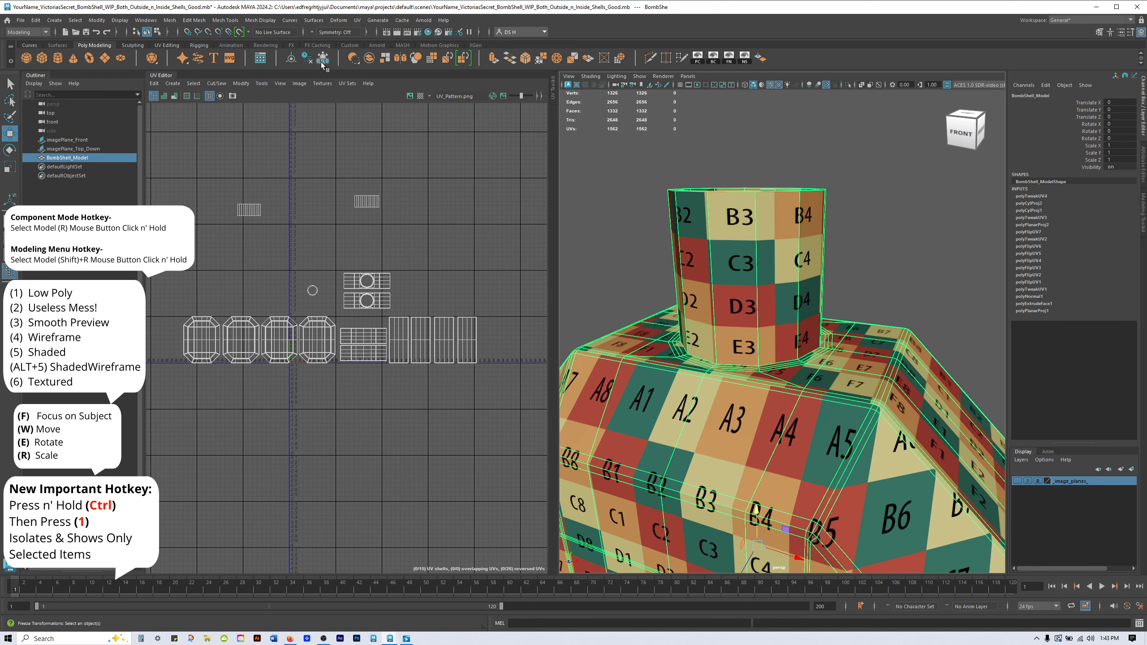
{"action": "left_click", "coordinate": [306, 58]}
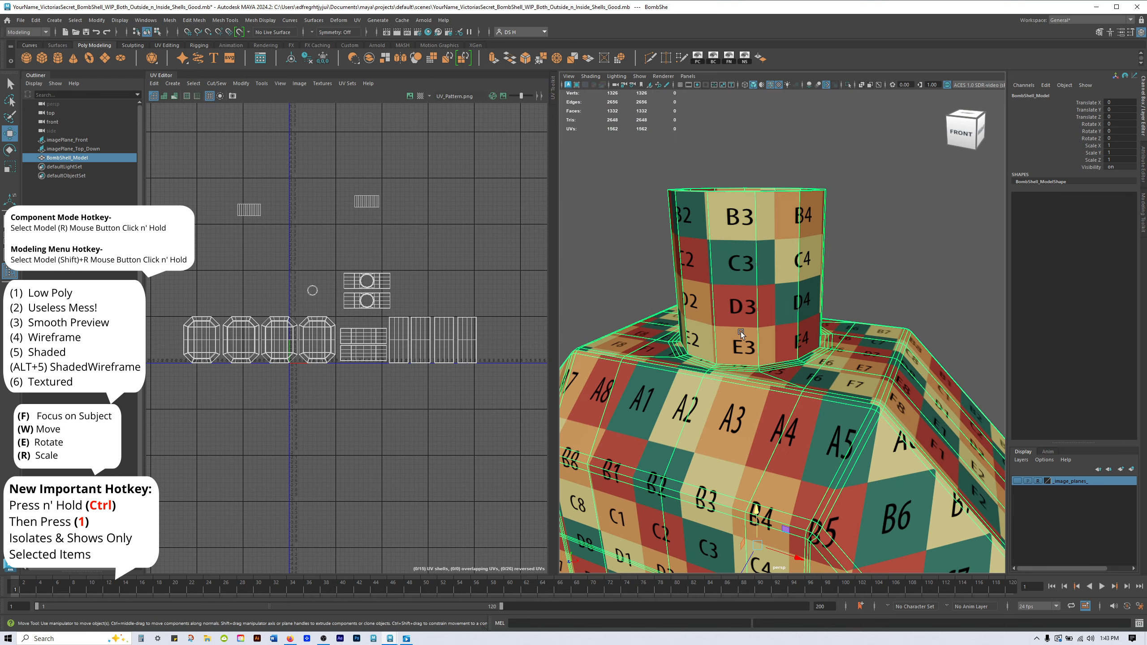
Save the scene under the new name YourName_VictoriasSecret_BombShell_WIP_UV_Mapped as a Maya Binary file.
{"action": "key", "text": "ctrl+shift+s"}
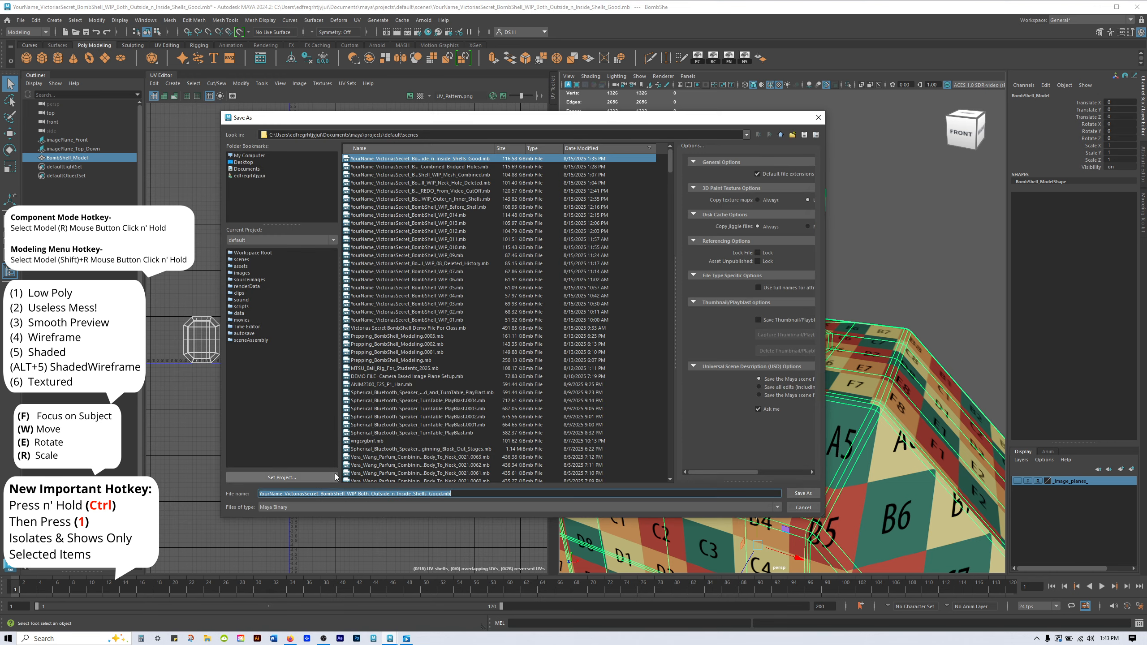
{"action": "left_click_drag", "start_coordinate": [357, 494], "coordinate": [551, 494]}
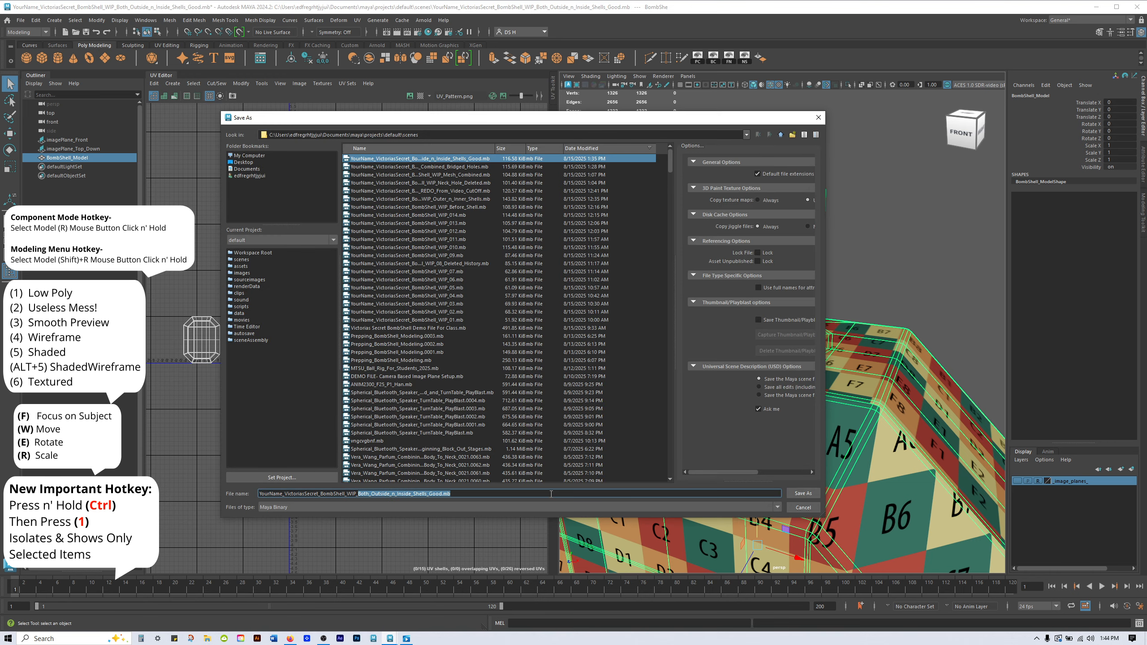
{"action": "type", "text": "UV"}
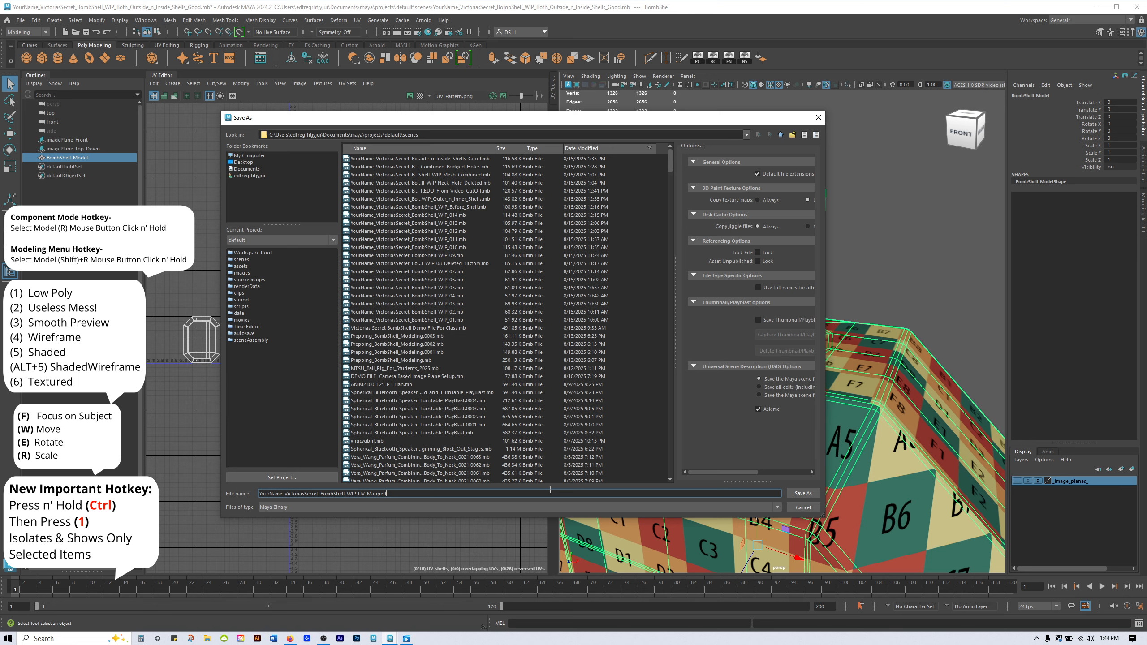
{"action": "key", "text": "Return"}
{"action": "key", "text": "w"}
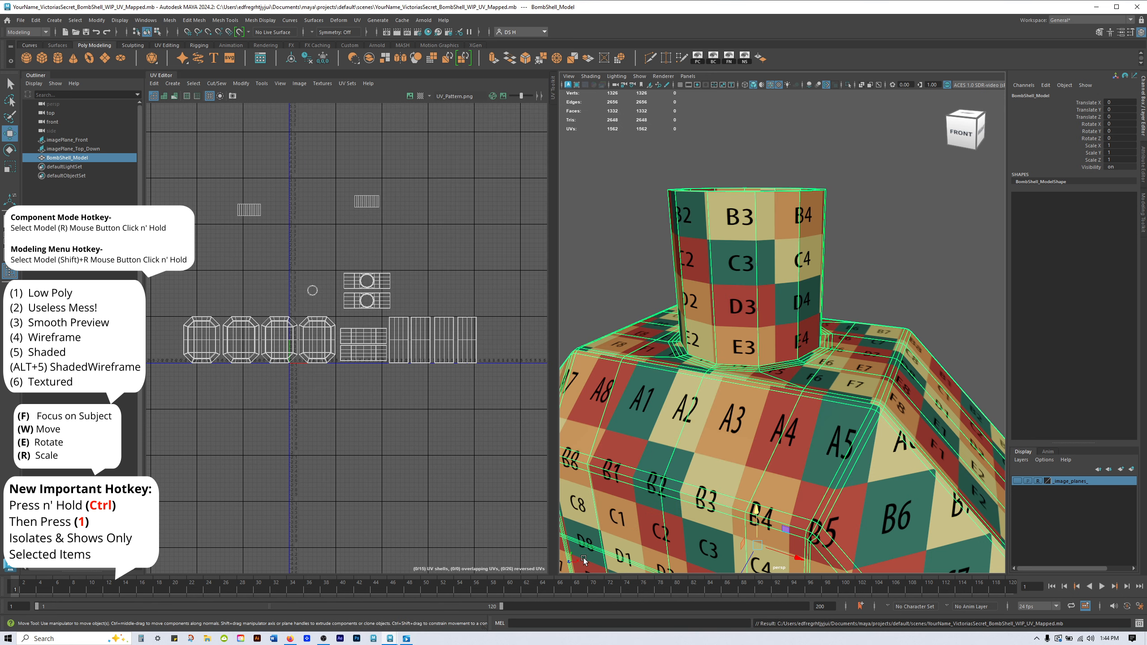
Collapse the UV Editor so the perspective view of the bottle's neck fills the workspace.
{"action": "scroll", "coordinate": [582, 555], "scroll_direction": "down", "scroll_amount": 3}
{"action": "left_click", "coordinate": [161, 76]}
{"action": "right_click_drag", "start_coordinate": [599, 279], "coordinate": [506, 281], "text": "alt"}
{"action": "middle_click_drag", "start_coordinate": [506, 281], "coordinate": [535, 256], "text": "alt"}
{"action": "right_click_drag", "start_coordinate": [535, 257], "coordinate": [768, 317], "text": "alt"}
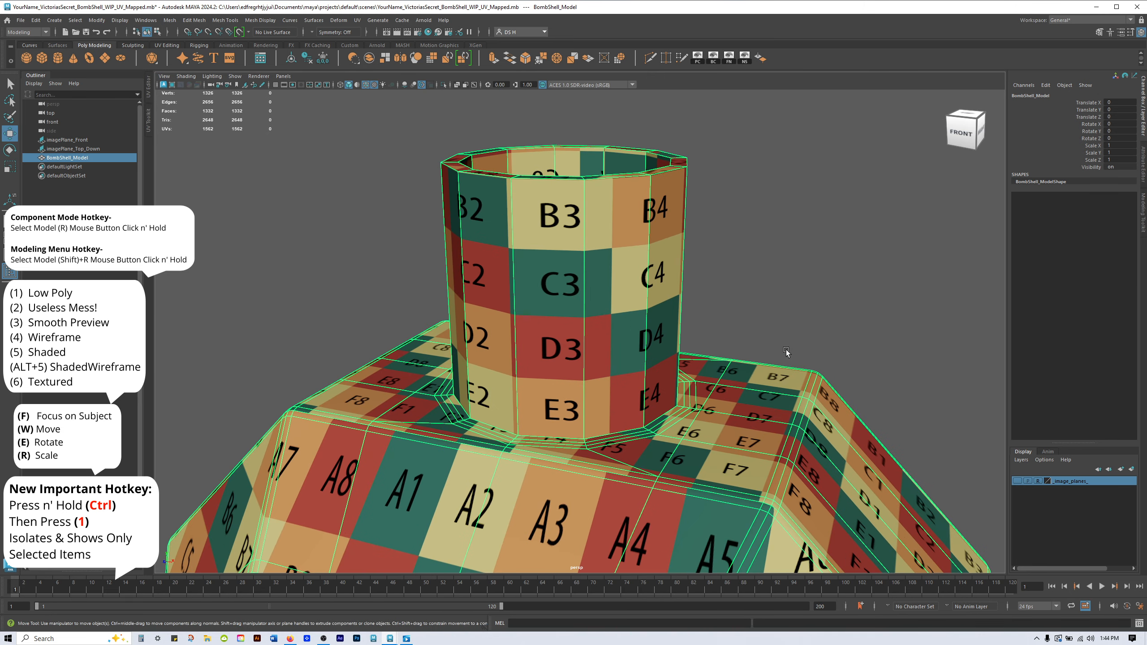
{"action": "left_click_drag", "start_coordinate": [797, 324], "coordinate": [711, 259], "text": "alt"}
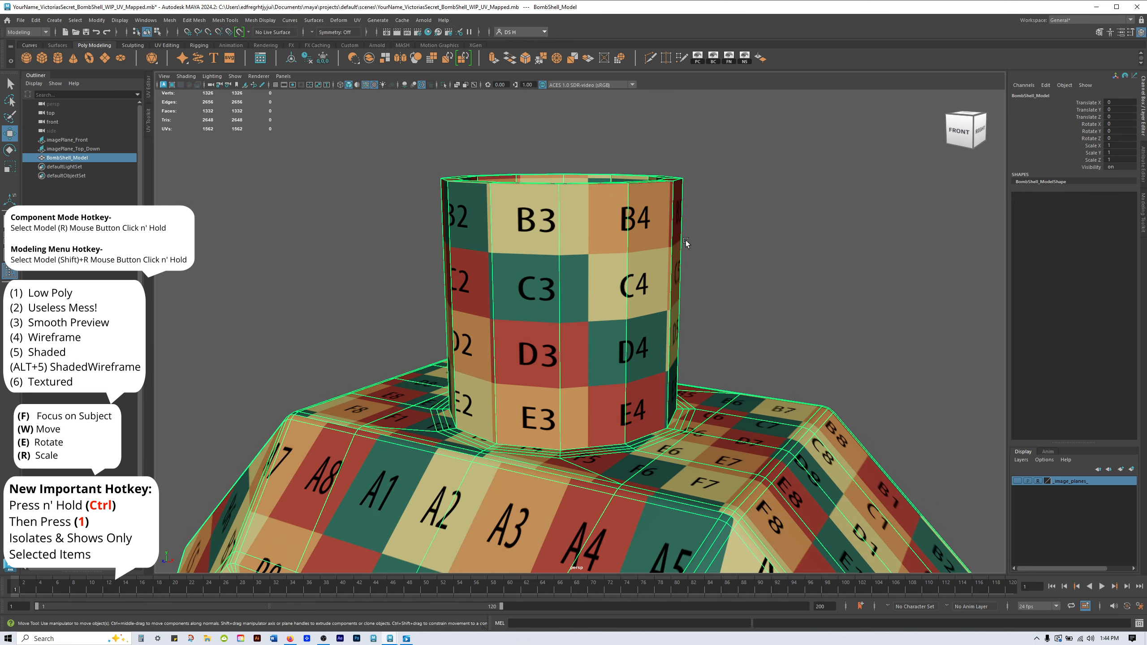
Switch the bottle to untextured shading and compare its neck in smooth preview and low-poly display.
{"action": "key", "text": "5"}
{"action": "key", "text": "3"}
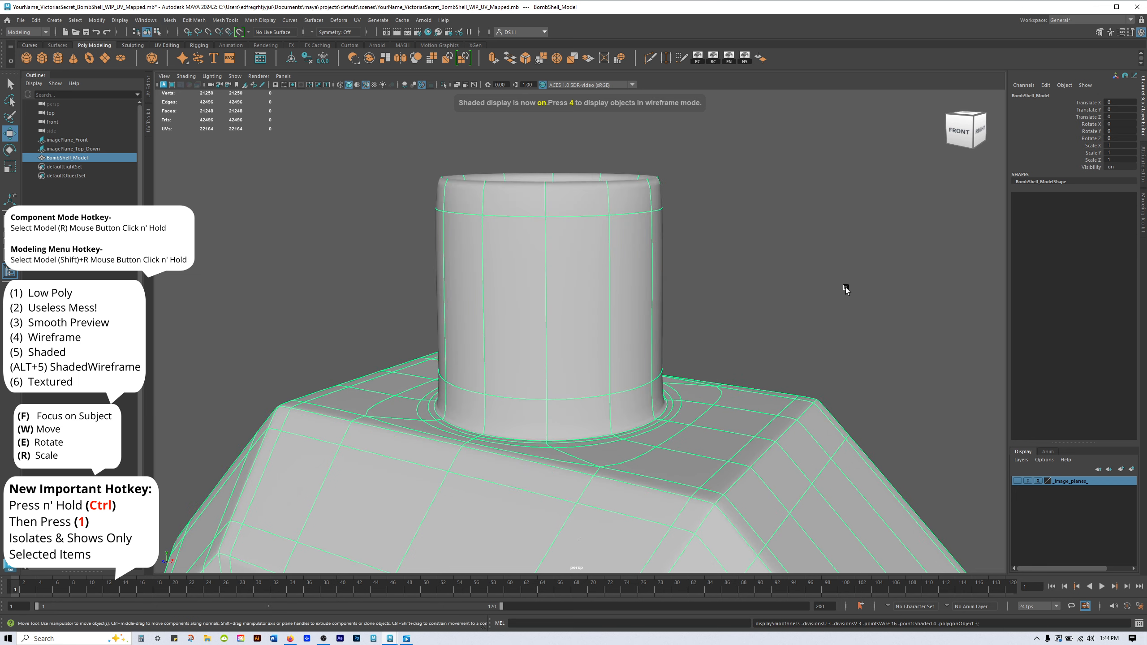
{"action": "key", "text": "1"}
{"action": "key", "text": "3"}
{"action": "left_click_drag", "start_coordinate": [821, 276], "coordinate": [692, 304], "text": "alt"}
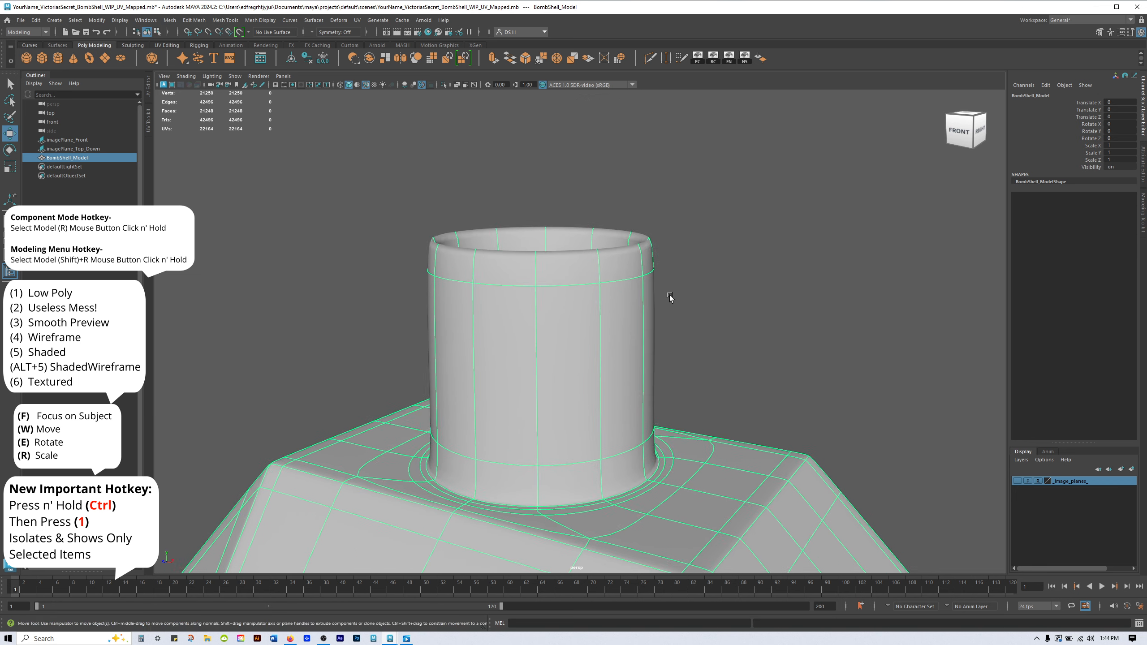
Examine the neck's rim up close, alternating between low-poly display and smooth preview to compare its edge sharpness.
{"action": "right_click_drag", "start_coordinate": [692, 303], "coordinate": [889, 322], "text": "alt"}
{"action": "middle_click_drag", "start_coordinate": [888, 322], "coordinate": [814, 425], "text": "alt"}
{"action": "right_click_drag", "start_coordinate": [814, 425], "coordinate": [1054, 434], "text": "alt"}
{"action": "middle_click_drag", "start_coordinate": [1054, 434], "coordinate": [1027, 378], "text": "alt"}
{"action": "key", "text": "1"}
{"action": "left_click_drag", "start_coordinate": [1027, 378], "coordinate": [876, 332], "text": "alt"}
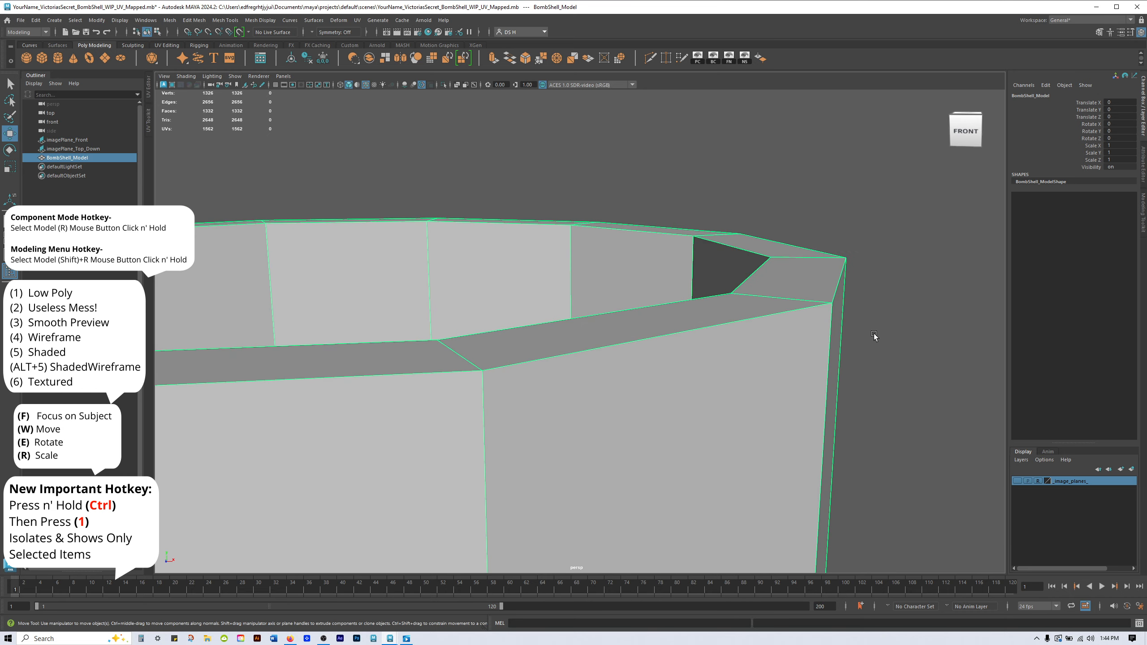
{"action": "left_click_drag", "start_coordinate": [826, 273], "coordinate": [751, 306], "text": "alt"}
{"action": "key", "text": "3"}
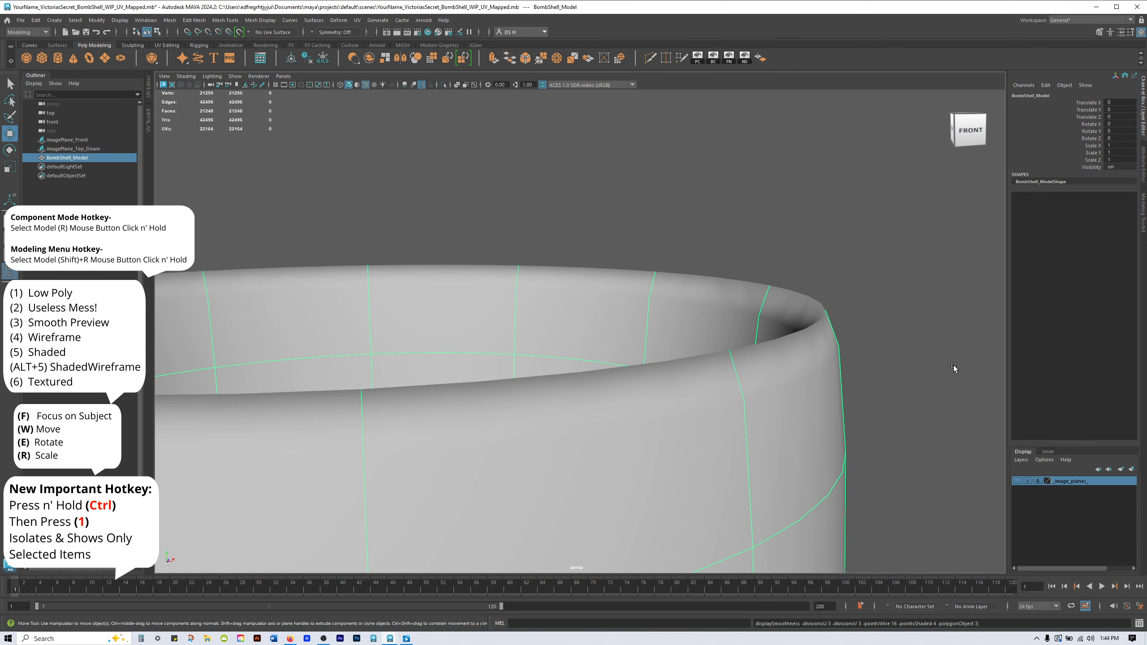
{"action": "key", "text": "1"}
{"action": "key", "text": "3"}
{"action": "key", "text": "1"}
{"action": "key", "text": "3"}
{"action": "key", "text": "1"}
{"action": "right_click_drag", "start_coordinate": [810, 326], "coordinate": [777, 312], "text": "alt"}
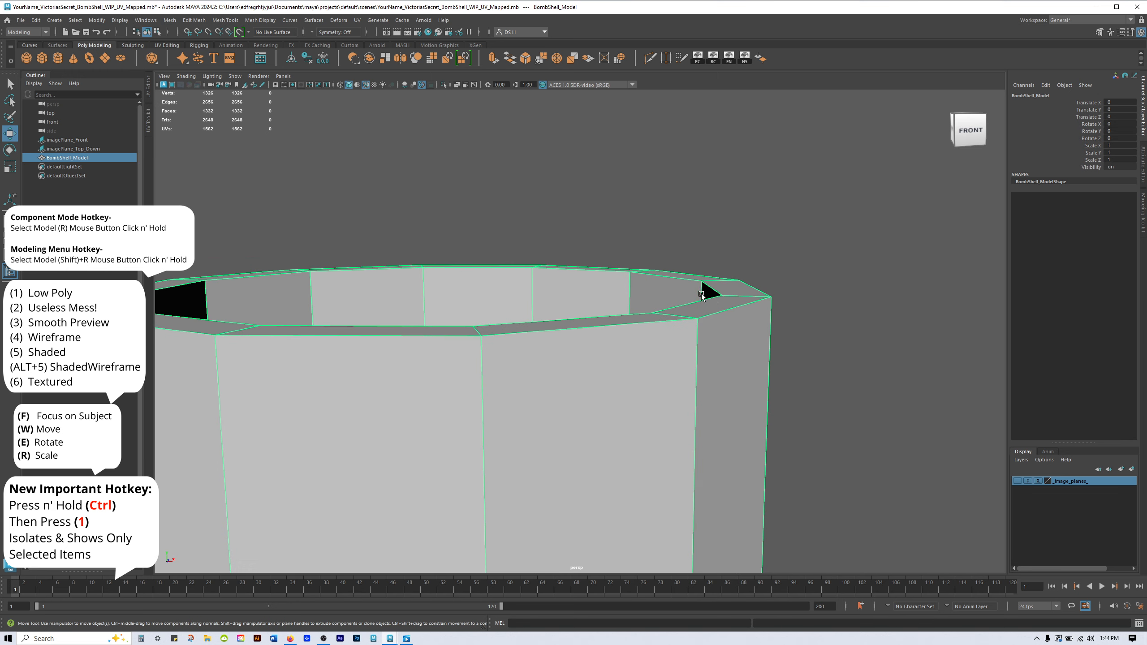
{"action": "key", "text": "3"}
{"action": "key", "text": "1"}
{"action": "key", "text": "3"}
{"action": "key", "text": "1"}
{"action": "key", "text": "3"}
{"action": "key", "text": "1"}
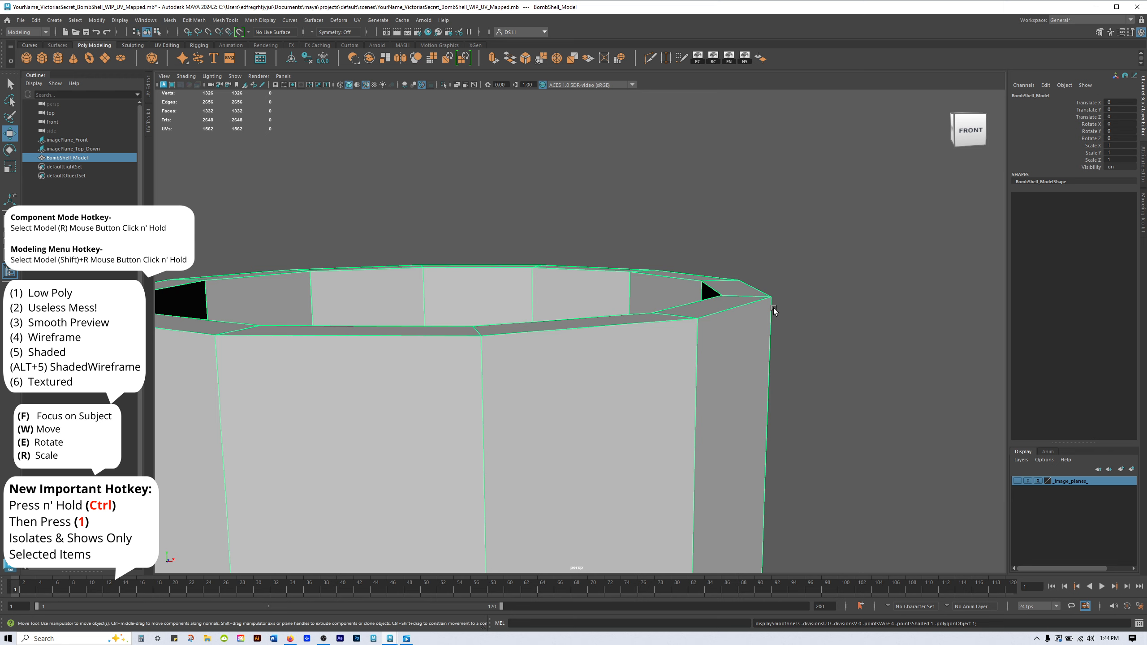
Examine the edge loops where the neck meets the shoulder in low-poly display and in smooth preview.
{"action": "left_click_drag", "start_coordinate": [862, 326], "coordinate": [701, 284], "text": "alt"}
{"action": "right_click_drag", "start_coordinate": [701, 284], "coordinate": [858, 506], "text": "alt"}
{"action": "middle_click_drag", "start_coordinate": [858, 506], "coordinate": [729, 330], "text": "alt"}
{"action": "left_click_drag", "start_coordinate": [729, 330], "coordinate": [846, 367], "text": "alt"}
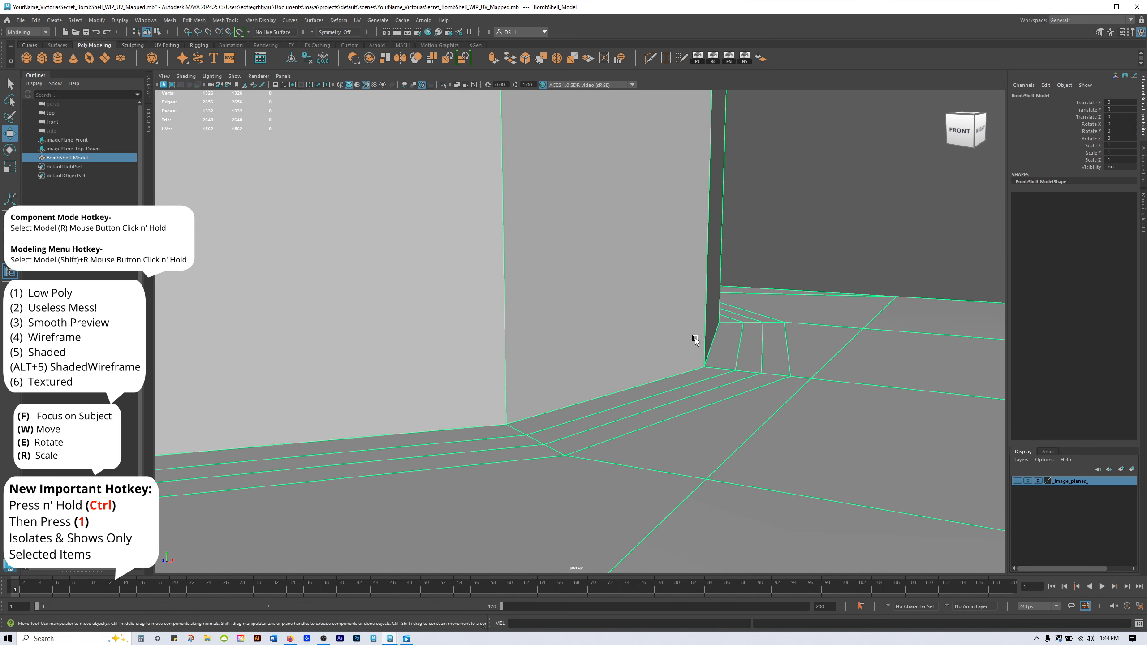
{"action": "right_click_drag", "start_coordinate": [695, 340], "coordinate": [768, 361], "text": "alt"}
{"action": "key", "text": "3"}
{"action": "left_click_drag", "start_coordinate": [781, 367], "coordinate": [753, 341], "text": "alt"}
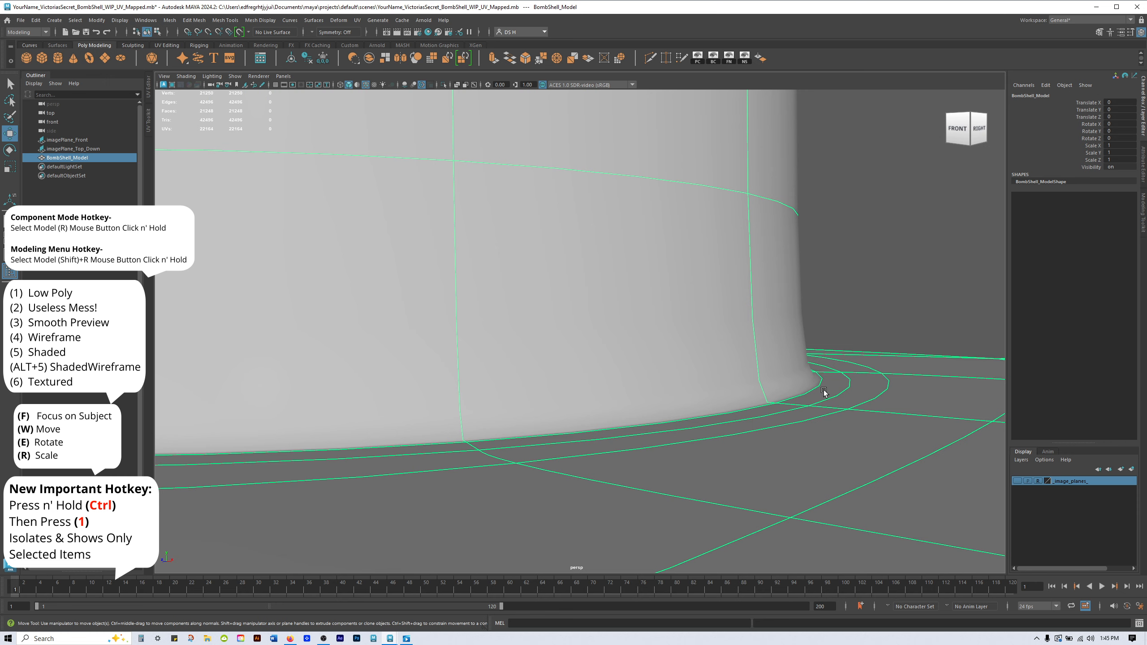
In low-poly display, select the full ring of narrow faces where the outer neck meets the bottle's shoulder.
{"action": "key", "text": "1"}
{"action": "right_click_drag", "start_coordinate": [812, 373], "coordinate": [694, 392]}
{"action": "left_click", "coordinate": [811, 390]}
{"action": "key", "text": "q"}
{"action": "left_click_drag", "start_coordinate": [676, 394], "coordinate": [651, 418], "text": "alt"}
{"action": "double_click", "coordinate": [492, 456]}
{"action": "left_click_drag", "start_coordinate": [520, 384], "coordinate": [644, 406], "text": "alt"}
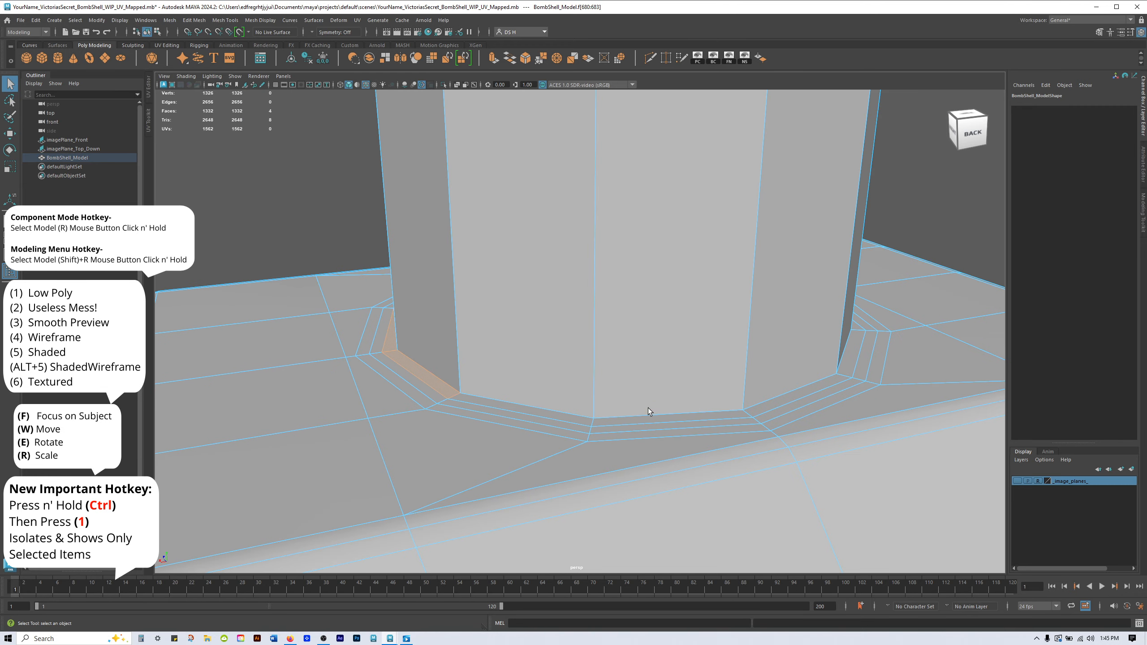
{"action": "left_click", "coordinate": [646, 419], "text": "shift"}
{"action": "key", "text": "ctrl+z"}
{"action": "double_click", "coordinate": [814, 389], "text": "shift"}
Compare the selected ring at the neck's base in smooth preview and low-poly display from several angles.
{"action": "key", "text": "3"}
{"action": "left_click_drag", "start_coordinate": [580, 393], "coordinate": [790, 355], "text": "alt"}
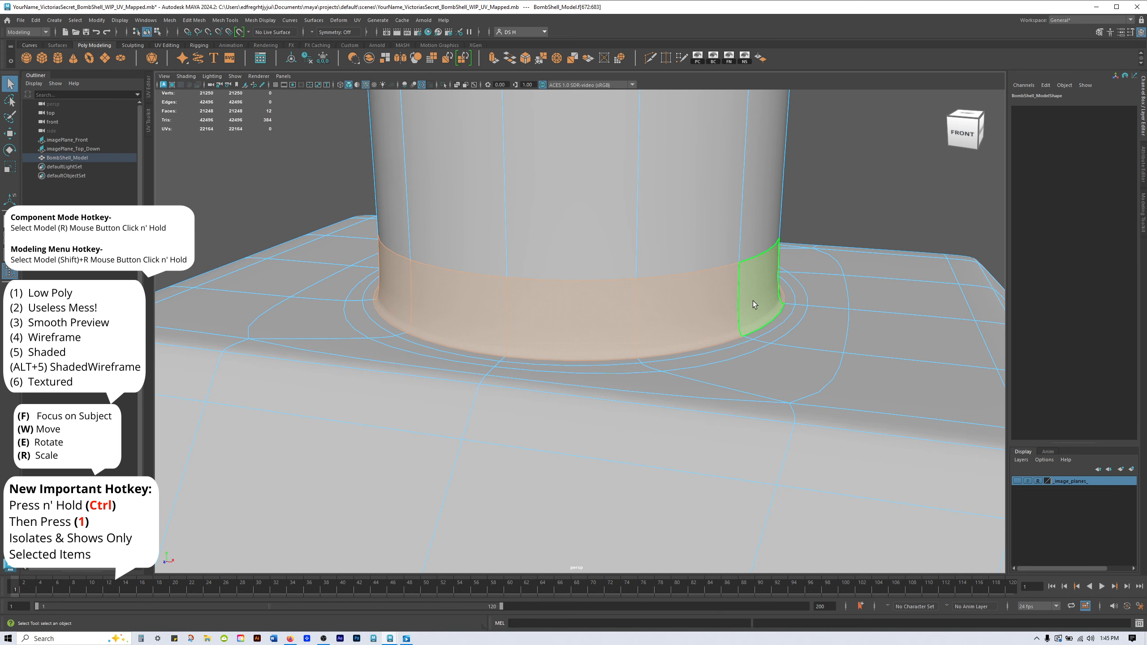
{"action": "key", "text": "1"}
{"action": "key", "text": "3"}
{"action": "key", "text": "1"}
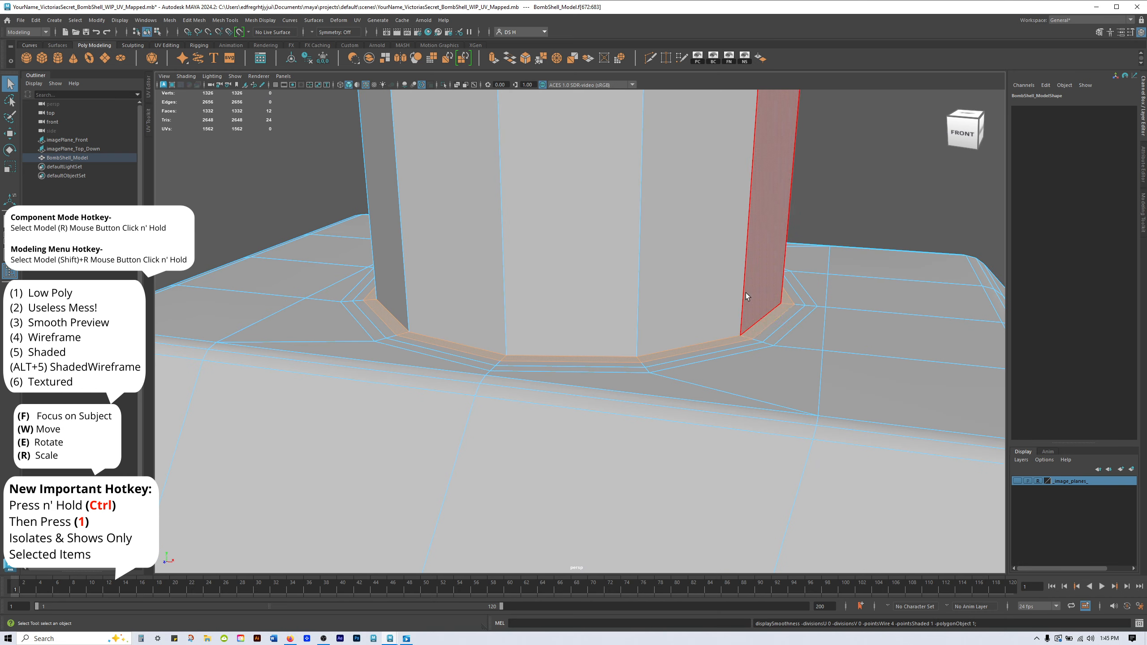
{"action": "key", "text": "3"}
{"action": "left_click_drag", "start_coordinate": [790, 341], "coordinate": [837, 280], "text": "alt"}
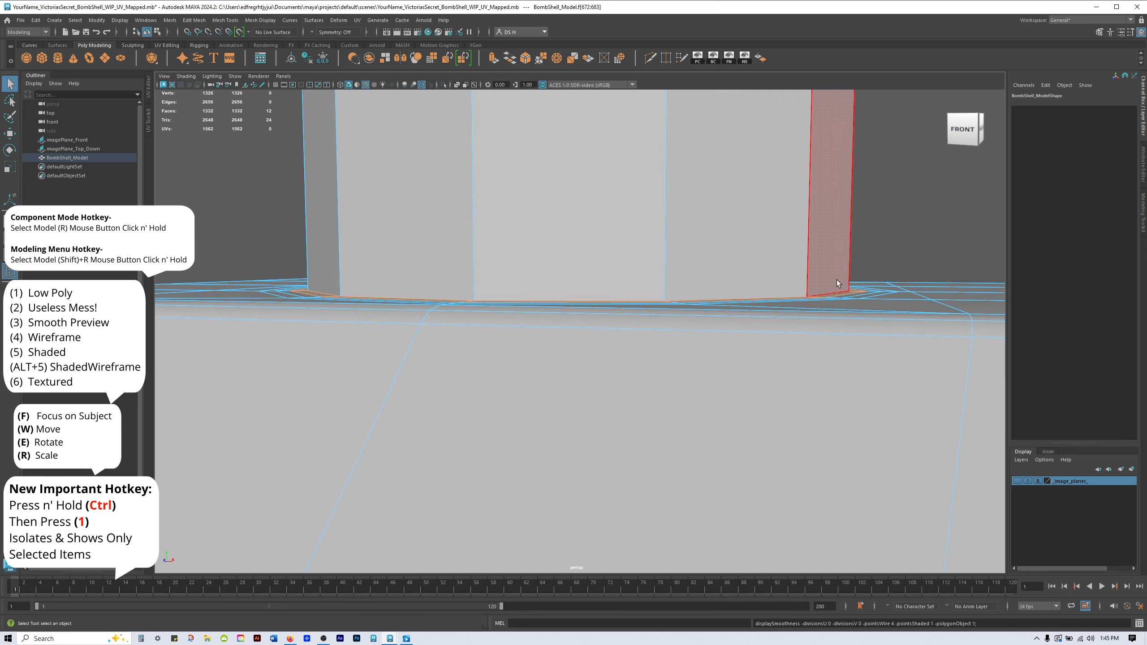
{"action": "key", "text": "1"}
{"action": "key", "text": "3"}
{"action": "key", "text": "1"}
{"action": "key", "text": "3"}
{"action": "left_click_drag", "start_coordinate": [800, 220], "coordinate": [763, 433], "text": "alt"}
{"action": "key", "text": "1"}
{"action": "key", "text": "3"}
{"action": "key", "text": "1"}
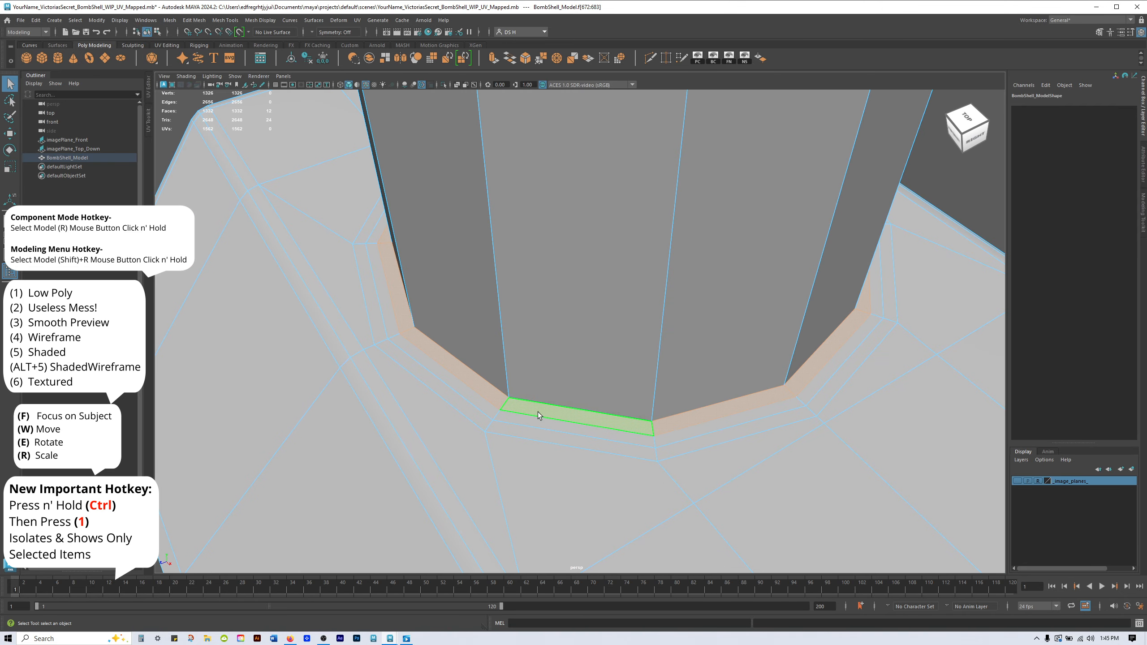
{"action": "left_click_drag", "start_coordinate": [937, 302], "coordinate": [655, 289], "text": "alt"}
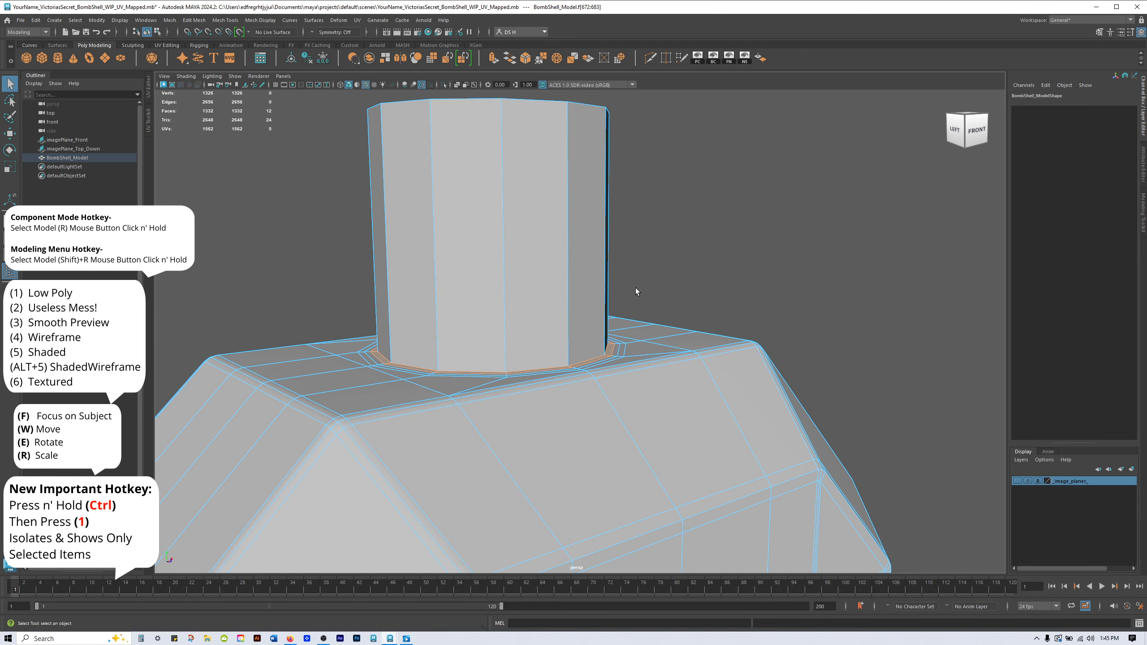
Return the bottle to object selection and clear the current selection.
{"action": "key", "text": "F8"}
{"action": "left_click", "coordinate": [854, 232]}
{"action": "right_click_drag", "start_coordinate": [730, 388], "coordinate": [722, 278], "text": "alt"}
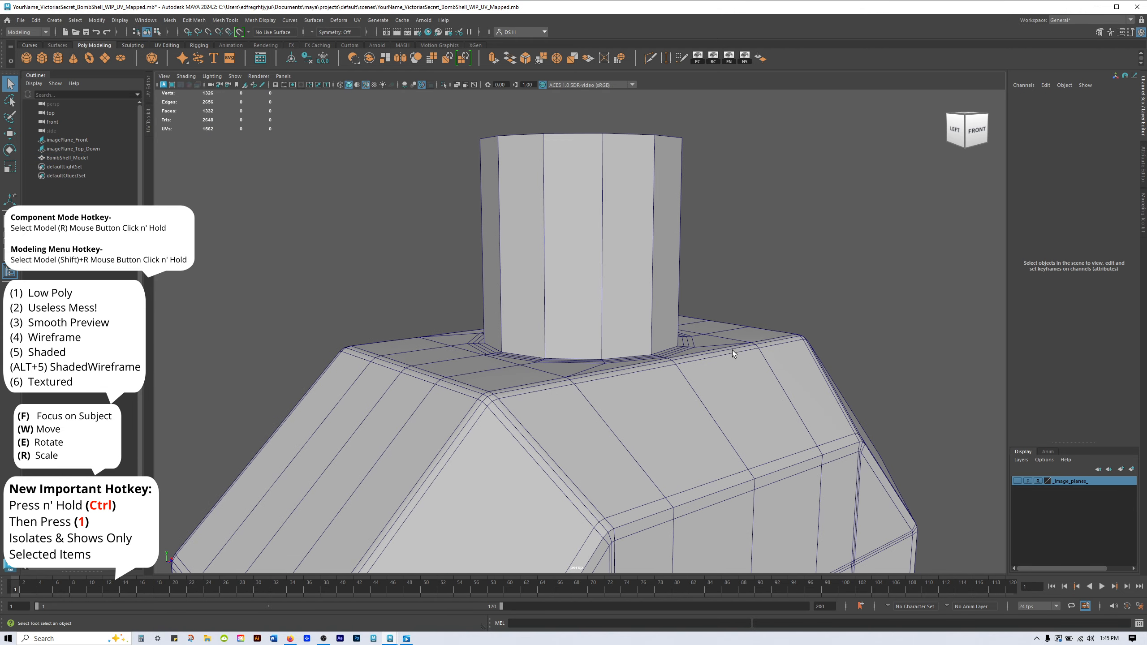
{"action": "middle_click_drag", "start_coordinate": [722, 277], "coordinate": [740, 282], "text": "alt"}
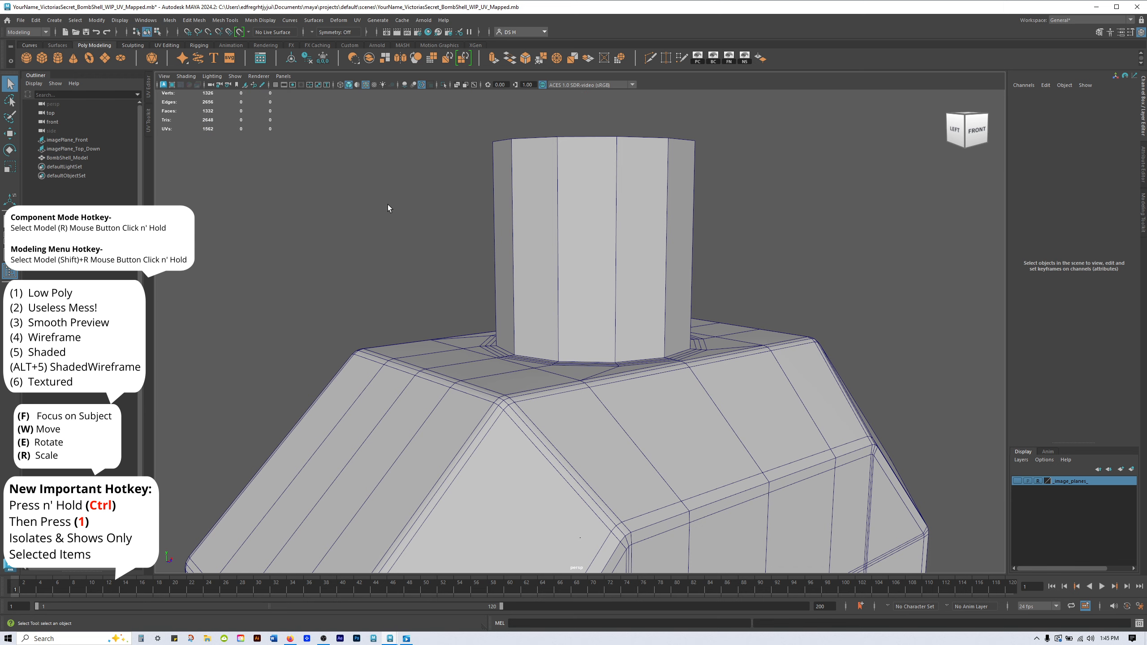
In the Hypershade, lower the base weight of UV_Pattern_Shdr to about 0.64 and close the window.
{"action": "left_click", "coordinate": [428, 32]}
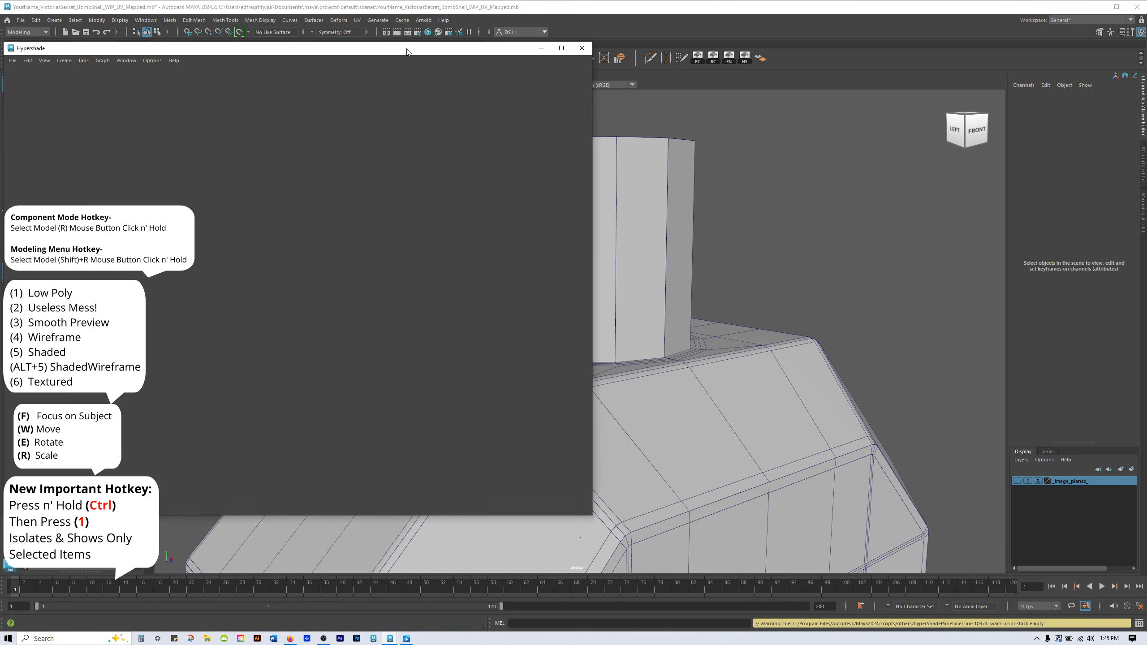
{"action": "left_click_drag", "start_coordinate": [406, 49], "coordinate": [437, 52]}
{"action": "middle_click_drag", "start_coordinate": [802, 212], "coordinate": [926, 193], "text": "alt"}
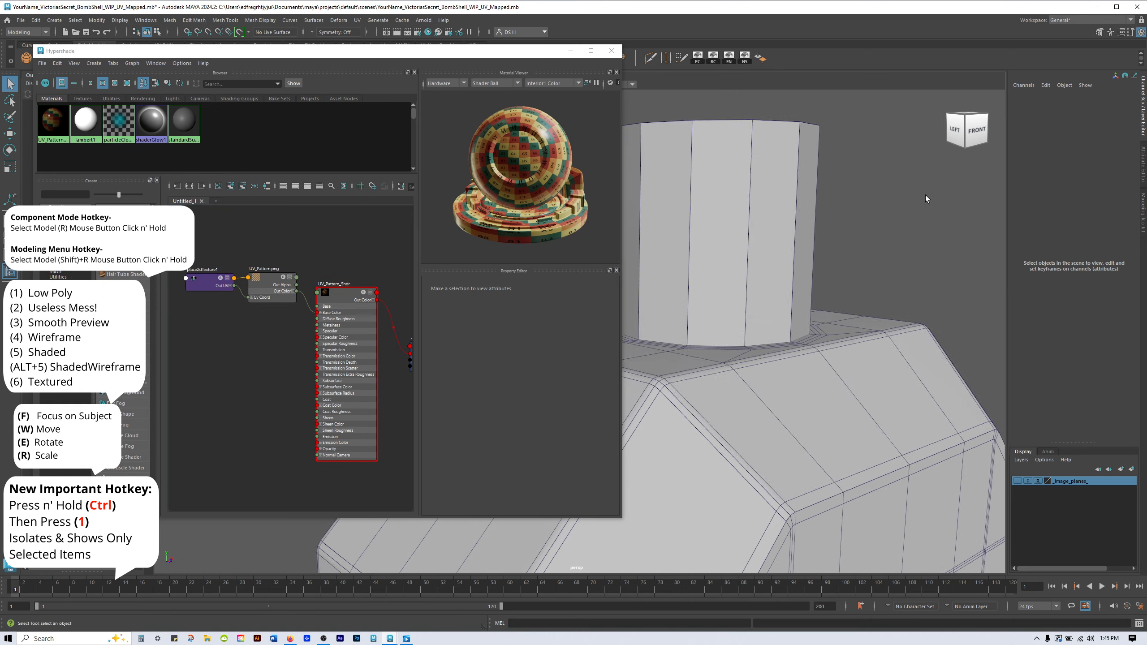
{"action": "right_click_drag", "start_coordinate": [926, 193], "coordinate": [870, 211], "text": "alt"}
{"action": "left_click", "coordinate": [338, 297]}
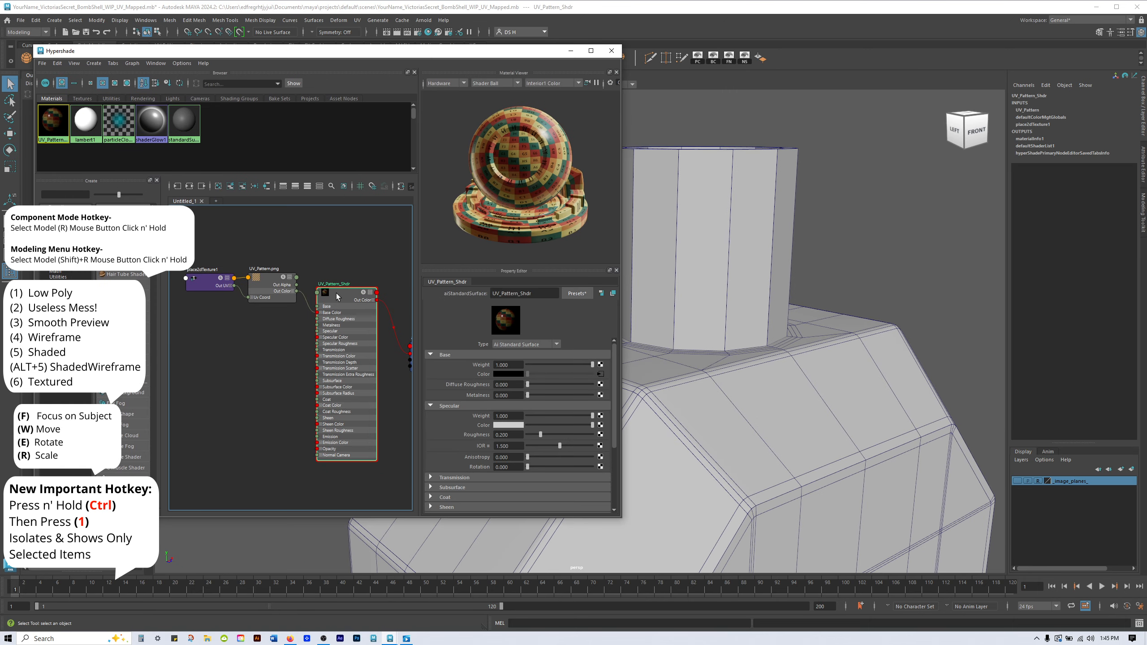
{"action": "left_click_drag", "start_coordinate": [335, 293], "coordinate": [358, 257]}
{"action": "left_click_drag", "start_coordinate": [573, 364], "coordinate": [569, 360]}
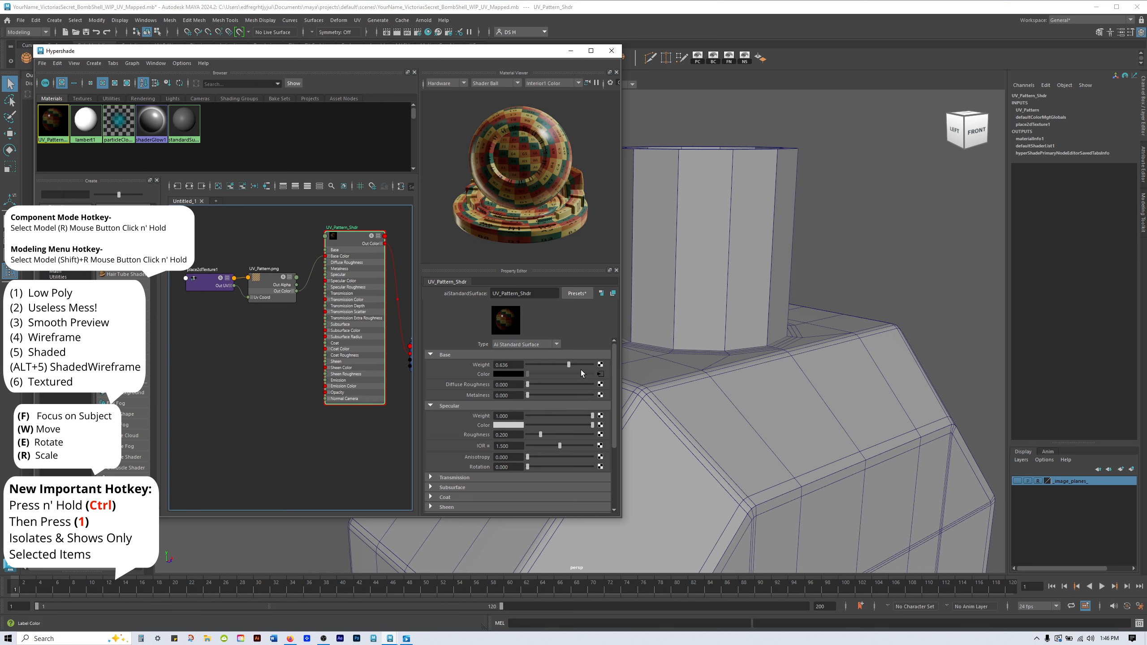
{"action": "left_click", "coordinate": [610, 52]}
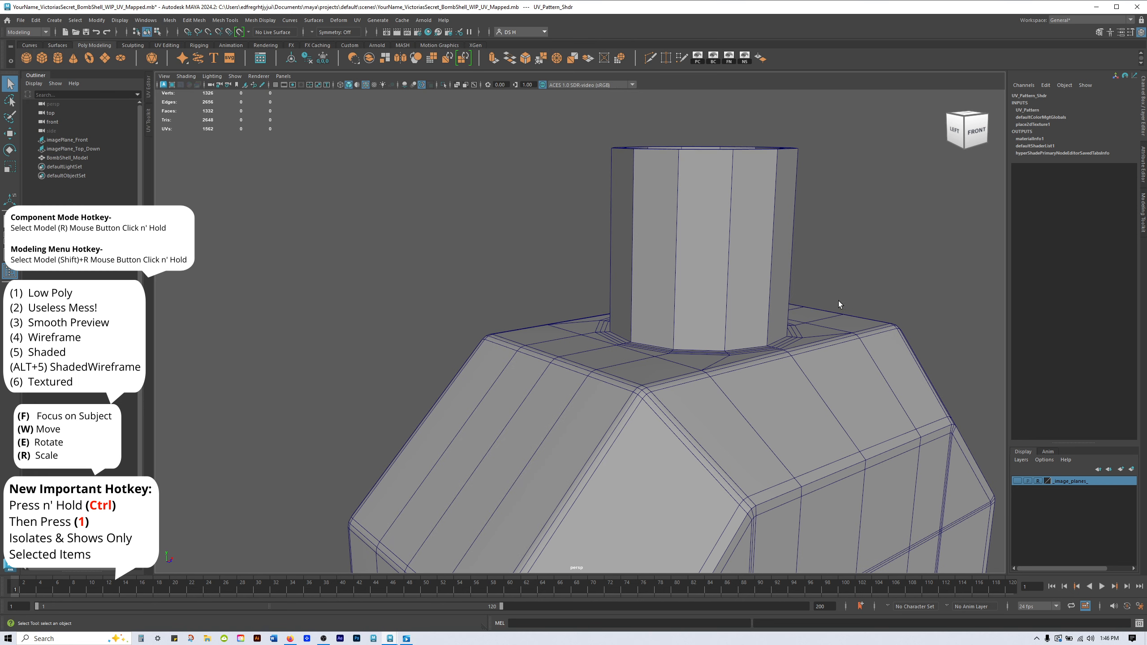
Clear the shader selection and select the bottle model at its neck.
{"action": "left_click", "coordinate": [839, 301]}
{"action": "left_click_drag", "start_coordinate": [854, 352], "coordinate": [672, 375], "text": "alt"}
{"action": "right_click_drag", "start_coordinate": [673, 375], "coordinate": [745, 389], "text": "alt"}
{"action": "middle_click_drag", "start_coordinate": [745, 389], "coordinate": [608, 269], "text": "alt"}
{"action": "left_click_drag", "start_coordinate": [608, 269], "coordinate": [532, 264], "text": "alt"}
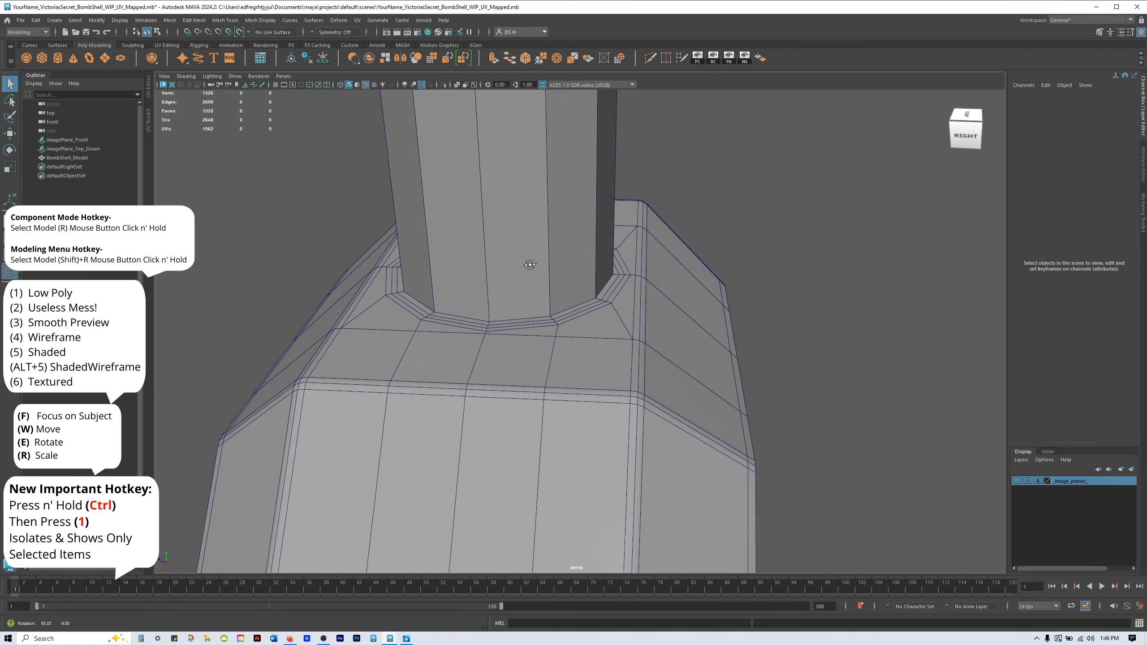
{"action": "left_click", "coordinate": [541, 263]}
Examine the neck's open rim up close in low-poly display.
{"action": "left_click_drag", "start_coordinate": [743, 237], "coordinate": [779, 256], "text": "alt"}
{"action": "middle_click_drag", "start_coordinate": [778, 257], "coordinate": [755, 338], "text": "alt"}
{"action": "left_click_drag", "start_coordinate": [755, 338], "coordinate": [721, 298], "text": "alt"}
{"action": "middle_click_drag", "start_coordinate": [657, 221], "coordinate": [628, 325], "text": "alt"}
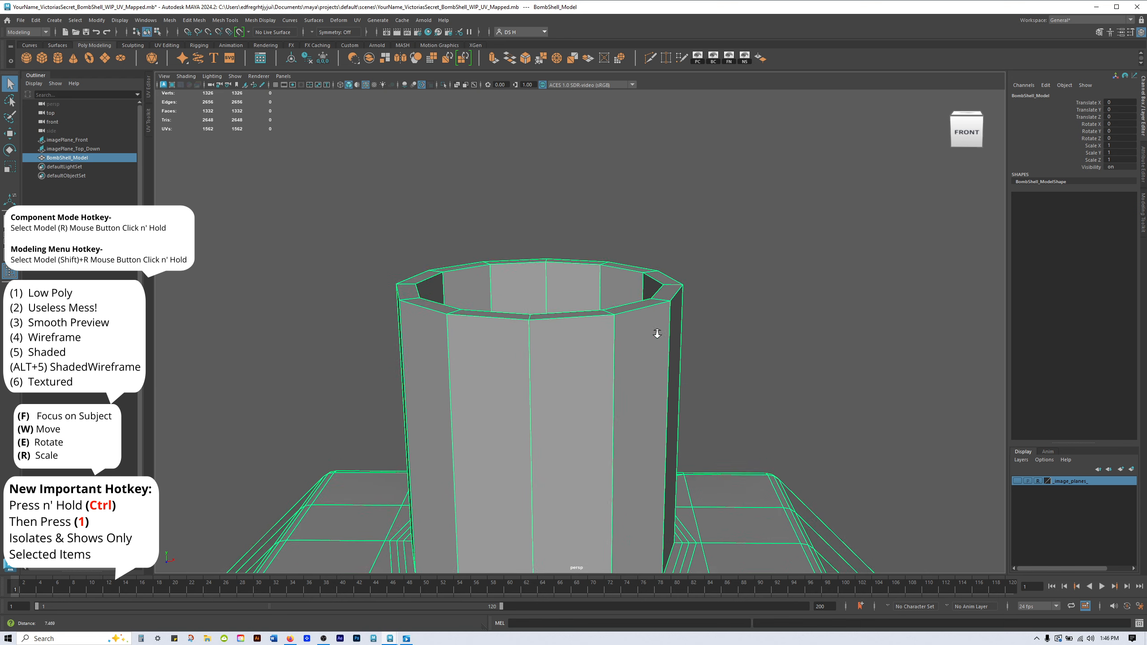
{"action": "right_click_drag", "start_coordinate": [627, 325], "coordinate": [681, 275], "text": "alt"}
{"action": "left_click_drag", "start_coordinate": [699, 300], "coordinate": [697, 262], "text": "alt"}
{"action": "middle_click_drag", "start_coordinate": [698, 262], "coordinate": [676, 310], "text": "alt"}
{"action": "right_click_drag", "start_coordinate": [676, 310], "coordinate": [704, 374], "text": "alt"}
{"action": "left_click_drag", "start_coordinate": [703, 374], "coordinate": [730, 345], "text": "alt"}
{"action": "middle_click_drag", "start_coordinate": [730, 345], "coordinate": [647, 322], "text": "alt"}
{"action": "left_click_drag", "start_coordinate": [646, 322], "coordinate": [638, 436], "text": "alt"}
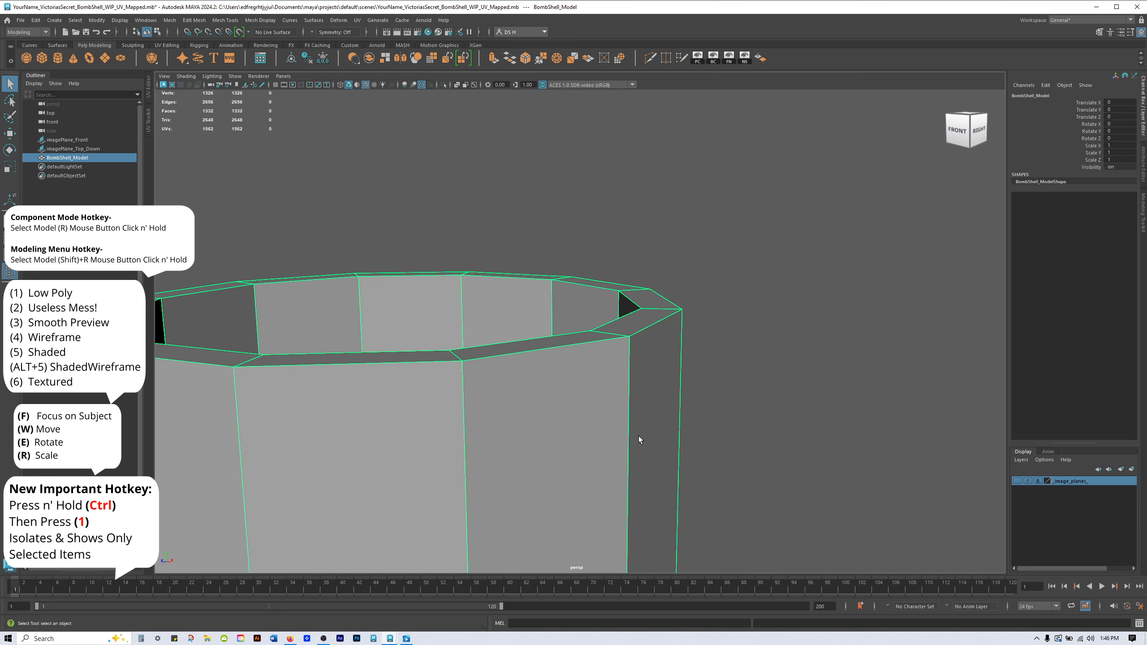
{"action": "middle_click_drag", "start_coordinate": [659, 292], "coordinate": [706, 227], "text": "alt"}
{"action": "left_click_drag", "start_coordinate": [706, 227], "coordinate": [714, 245], "text": "alt"}
Select the complete ring of flat faces on top of the neck's rim.
{"action": "right_click", "coordinate": [717, 231]}
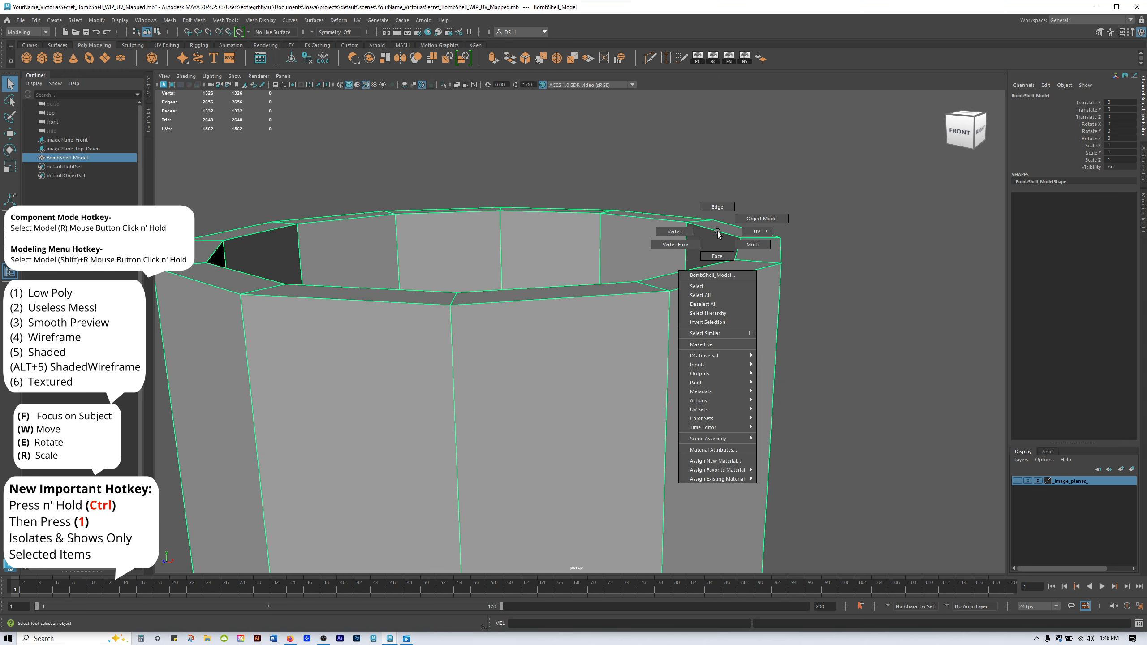
{"action": "left_click", "coordinate": [718, 256]}
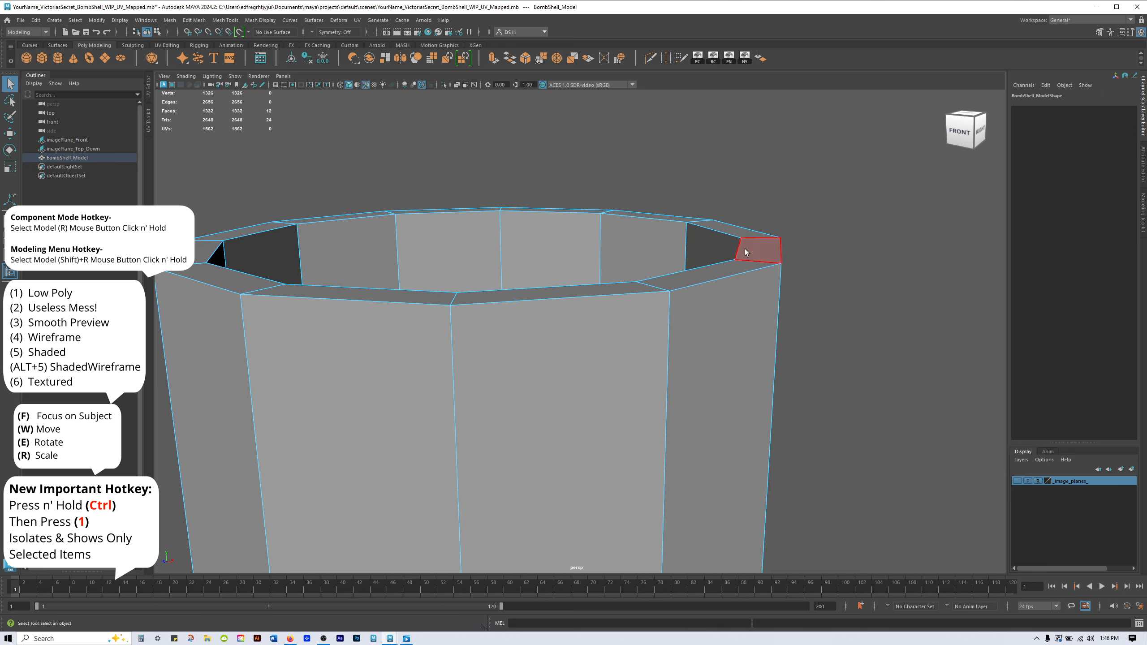
{"action": "left_click_drag", "start_coordinate": [885, 276], "coordinate": [806, 282], "text": "alt"}
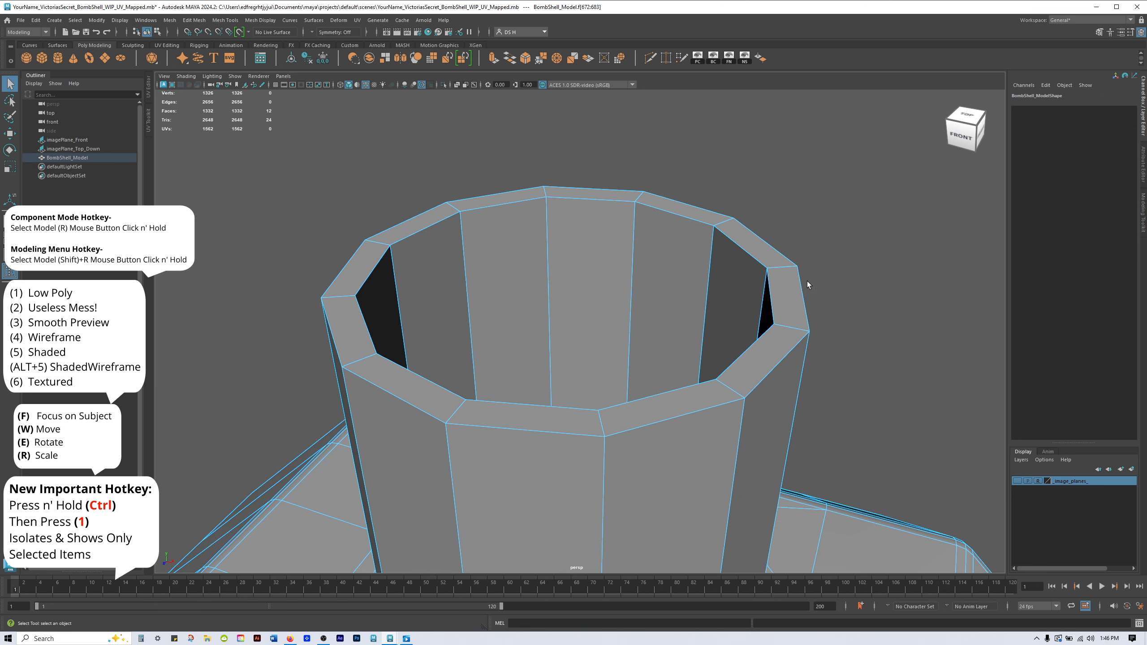
{"action": "left_click", "coordinate": [766, 348]}
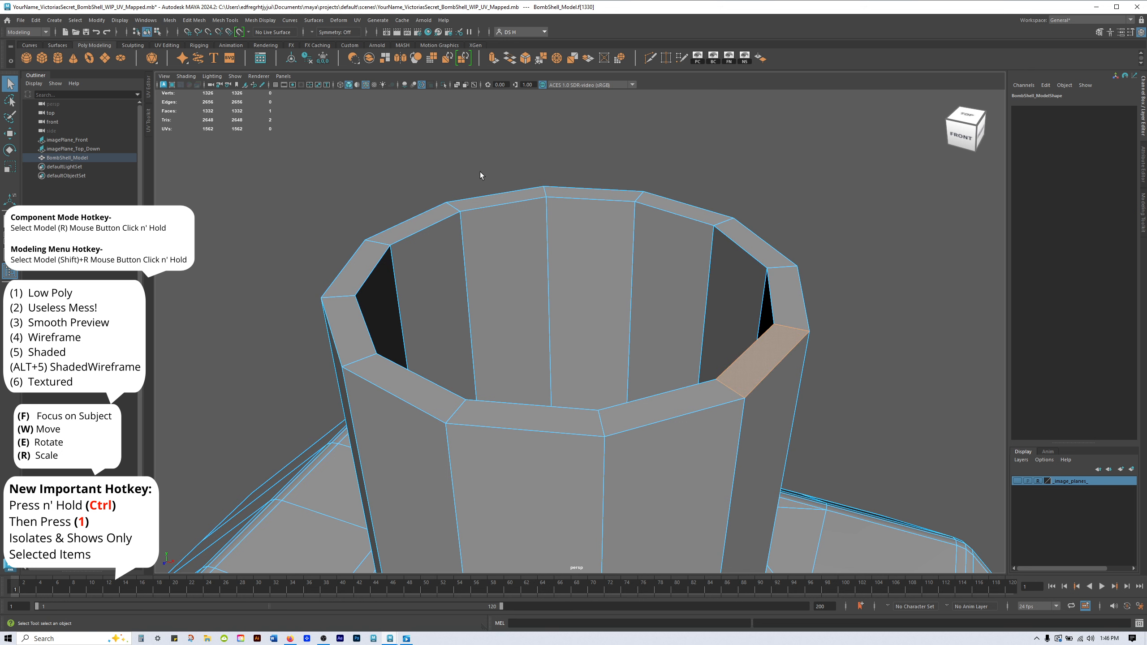
{"action": "double_click", "coordinate": [433, 215], "text": "shift"}
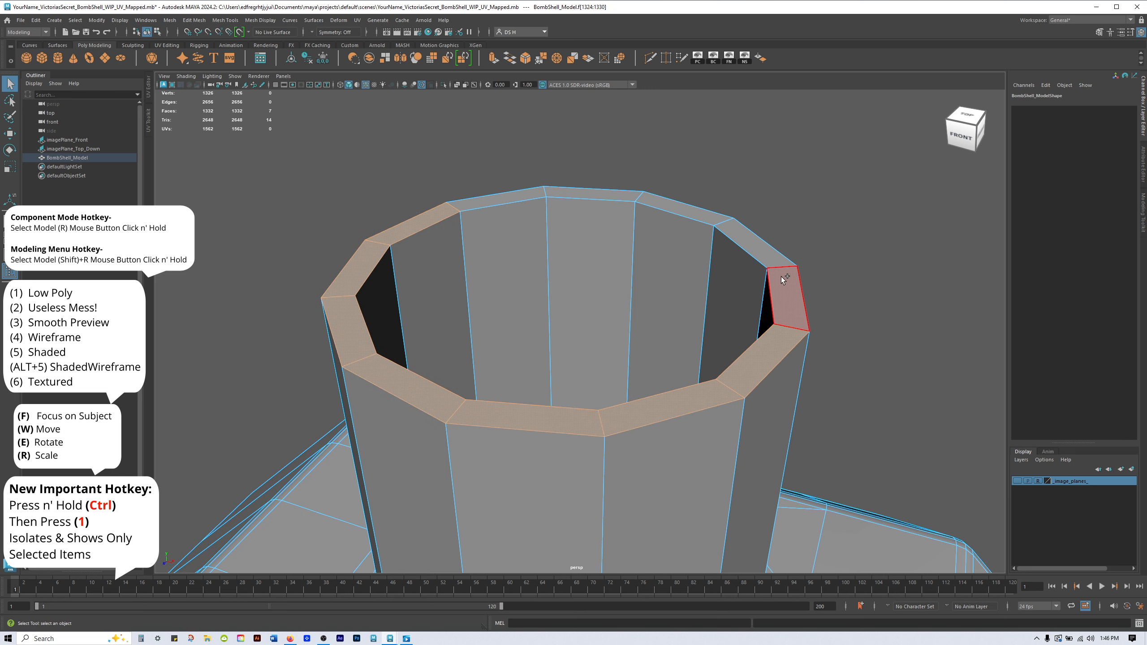
{"action": "left_click", "coordinate": [758, 252], "text": "shift"}
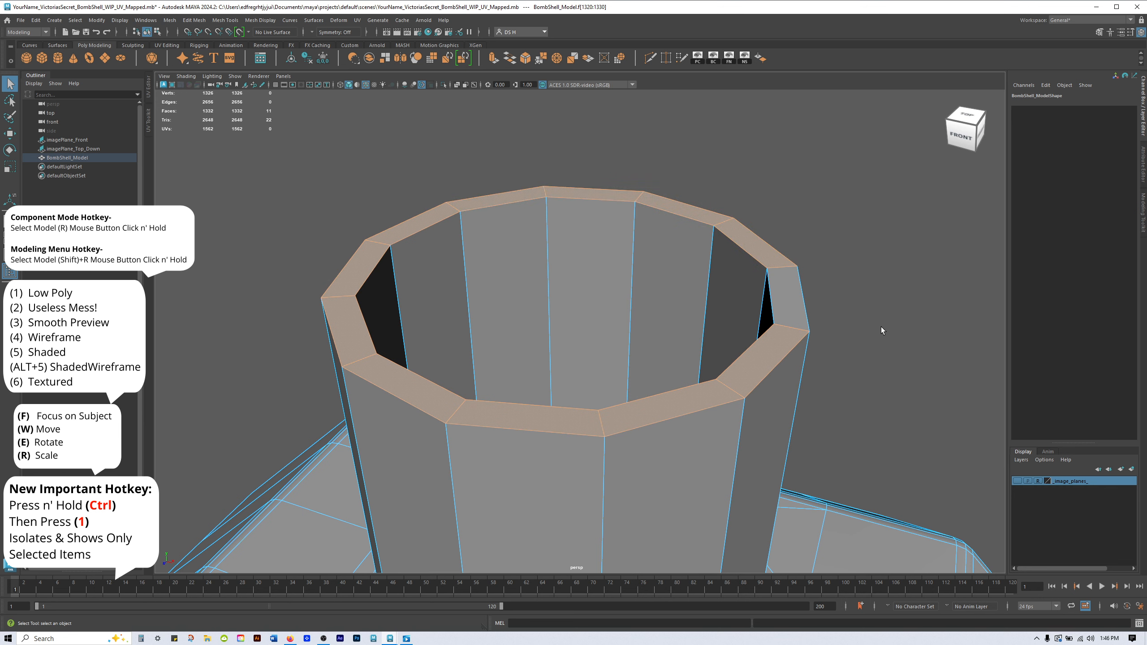
{"action": "left_click", "coordinate": [783, 292], "text": "shift"}
Examine the selected rim faces and their inner and outer corner edges from several angles.
{"action": "right_click_drag", "start_coordinate": [926, 341], "coordinate": [728, 347], "text": "alt"}
{"action": "key", "text": "w"}
{"action": "left_click_drag", "start_coordinate": [837, 342], "coordinate": [726, 307], "text": "alt"}
{"action": "middle_click_drag", "start_coordinate": [726, 307], "coordinate": [812, 306], "text": "alt"}
{"action": "right_click_drag", "start_coordinate": [756, 310], "coordinate": [881, 342], "text": "alt"}
{"action": "middle_click_drag", "start_coordinate": [759, 311], "coordinate": [650, 320], "text": "alt"}
{"action": "left_click_drag", "start_coordinate": [650, 321], "coordinate": [668, 332], "text": "alt"}
{"action": "right_click_drag", "start_coordinate": [668, 332], "coordinate": [802, 350], "text": "alt"}
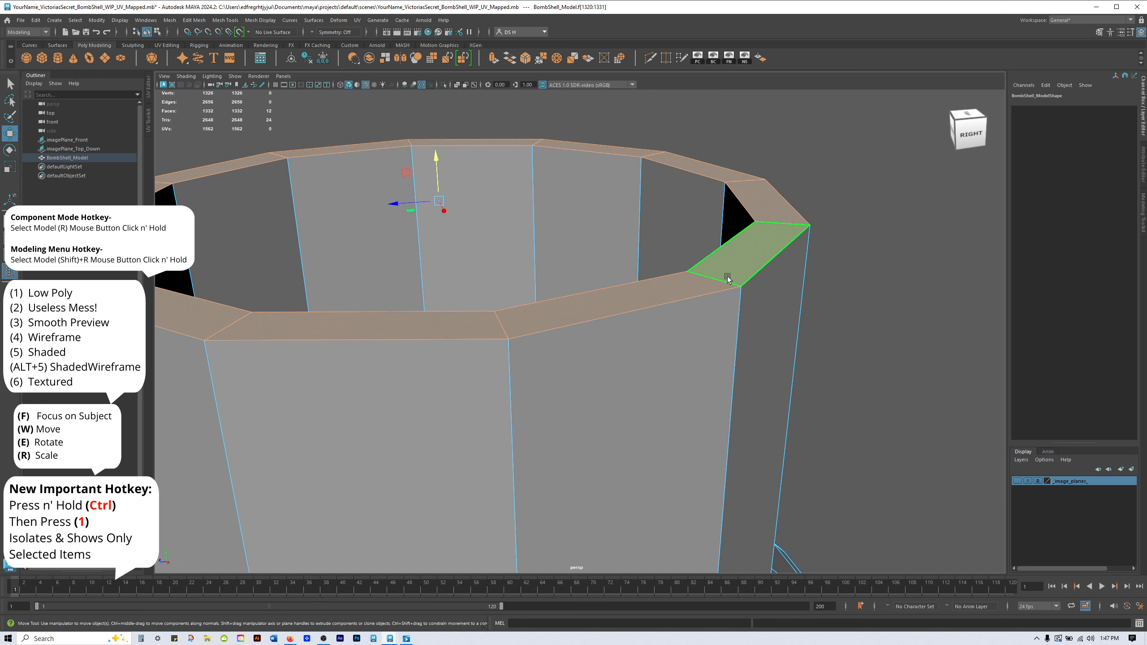
{"action": "left_click_drag", "start_coordinate": [752, 279], "coordinate": [684, 271], "text": "alt"}
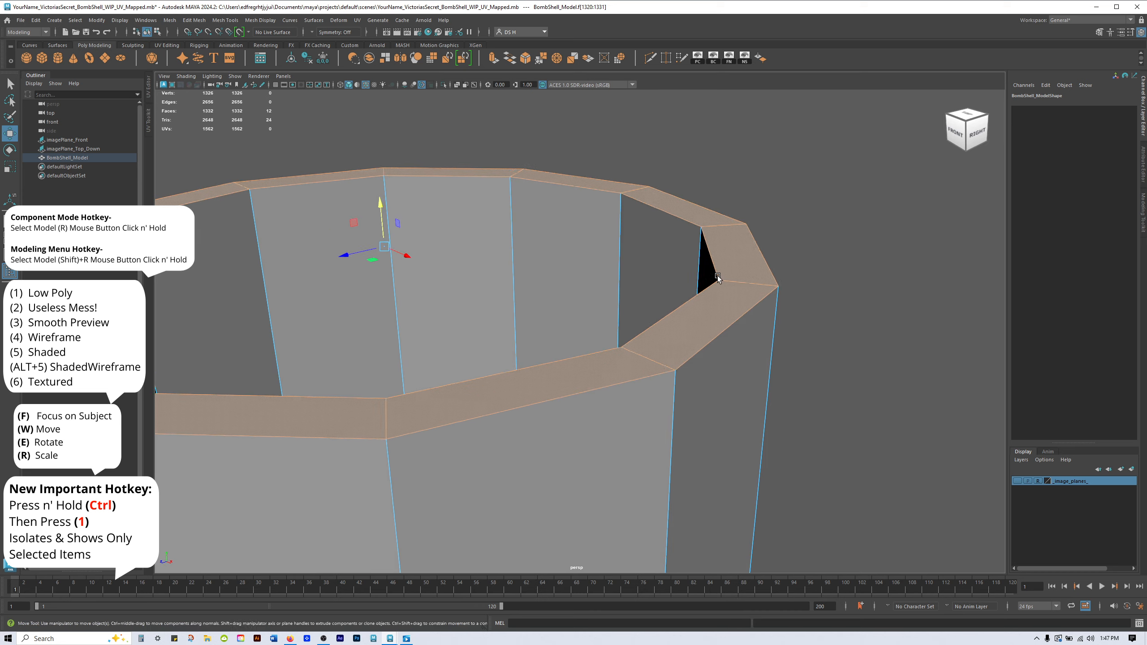
{"action": "middle_click_drag", "start_coordinate": [732, 270], "coordinate": [649, 288], "text": "alt"}
{"action": "left_click_drag", "start_coordinate": [648, 291], "coordinate": [752, 307], "text": "alt"}
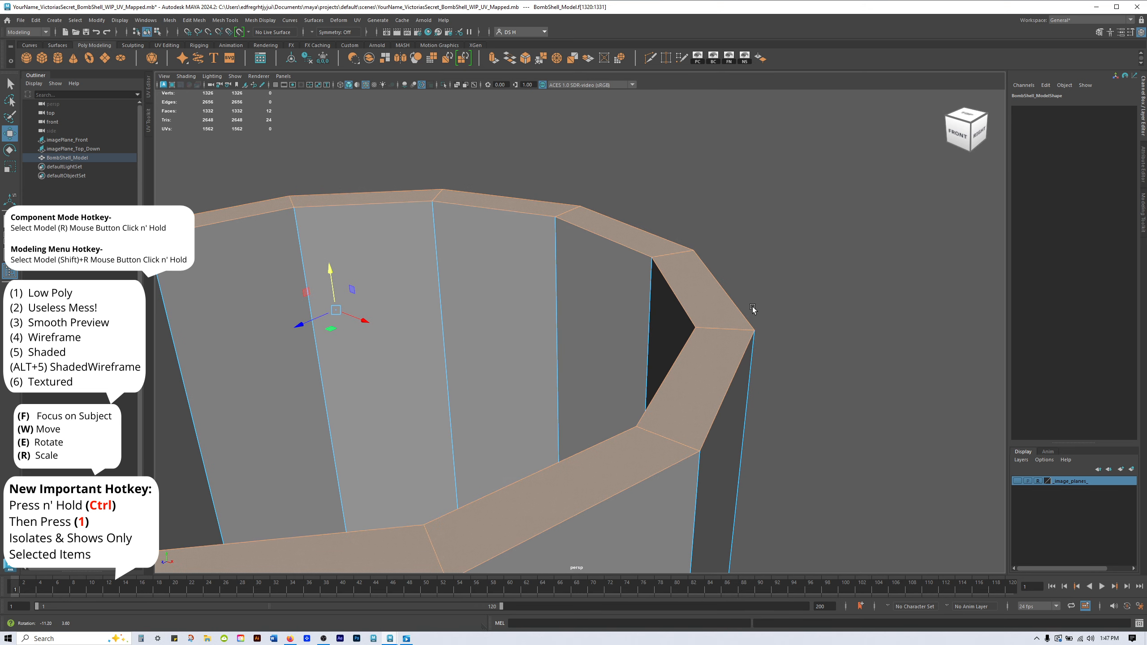
{"action": "left_click_drag", "start_coordinate": [509, 439], "coordinate": [779, 301], "text": "alt"}
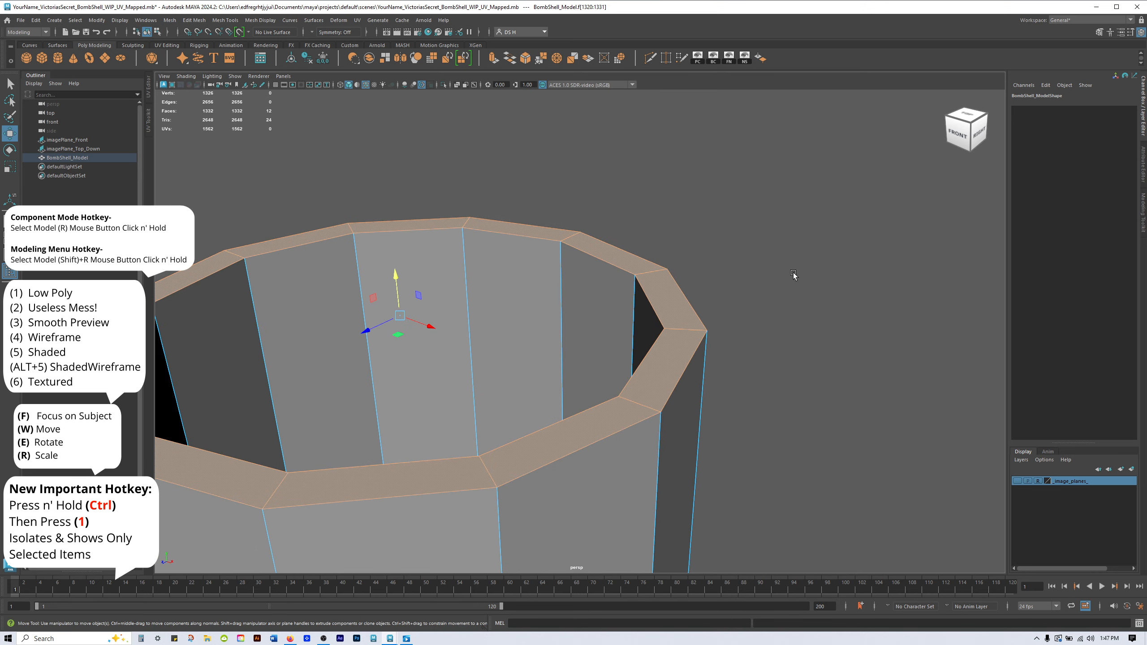
Bevel the selected rim faces with a fraction of 0.5 and 1 segment, and set Chamfer to off.
{"action": "right_click", "coordinate": [779, 190], "text": "shift"}
{"action": "right_click_drag", "start_coordinate": [779, 191], "coordinate": [802, 196], "text": "shift"}
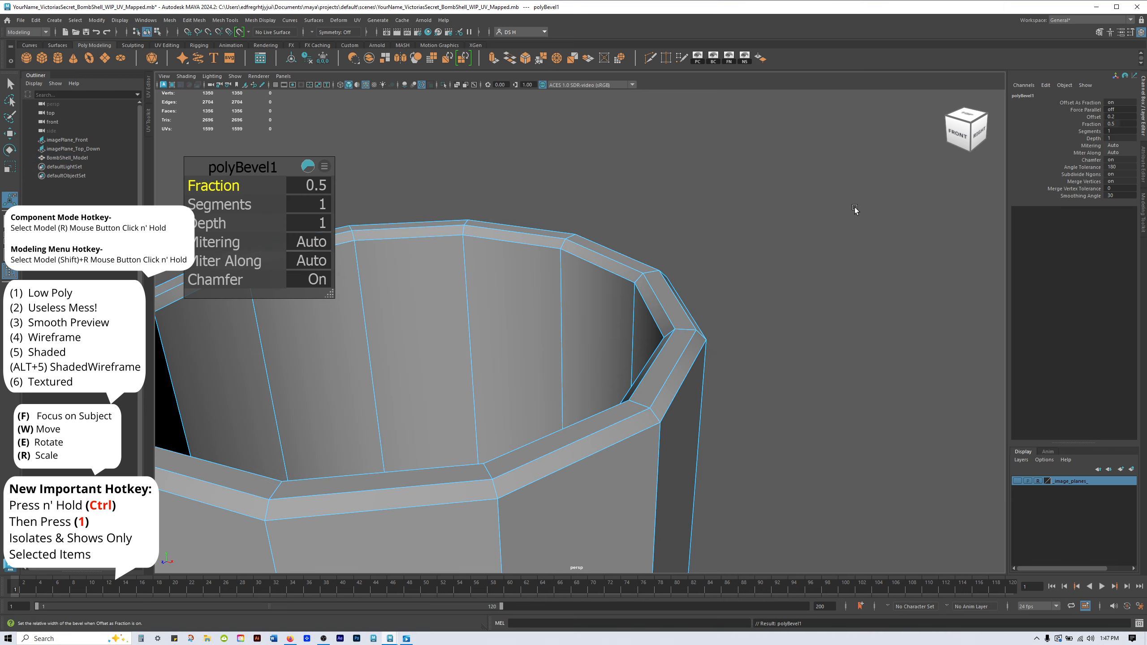
{"action": "left_click_drag", "start_coordinate": [826, 231], "coordinate": [783, 212], "text": "alt"}
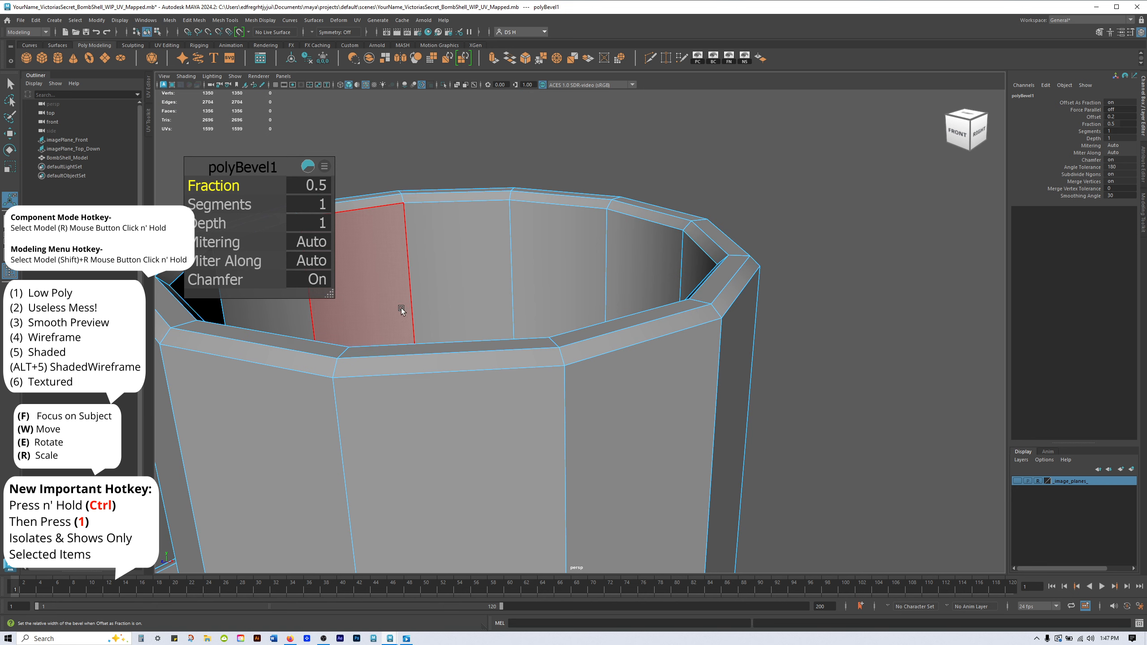
{"action": "left_click_drag", "start_coordinate": [916, 407], "coordinate": [939, 386], "text": "alt"}
{"action": "scroll", "coordinate": [940, 387], "scroll_direction": "up", "scroll_amount": 2}
{"action": "middle_click_drag", "start_coordinate": [939, 387], "coordinate": [845, 420], "text": "alt"}
{"action": "left_click_drag", "start_coordinate": [845, 420], "coordinate": [878, 435], "text": "alt"}
{"action": "scroll", "coordinate": [884, 422], "scroll_direction": "up", "scroll_amount": 2}
{"action": "middle_click_drag", "start_coordinate": [892, 411], "coordinate": [918, 354], "text": "alt"}
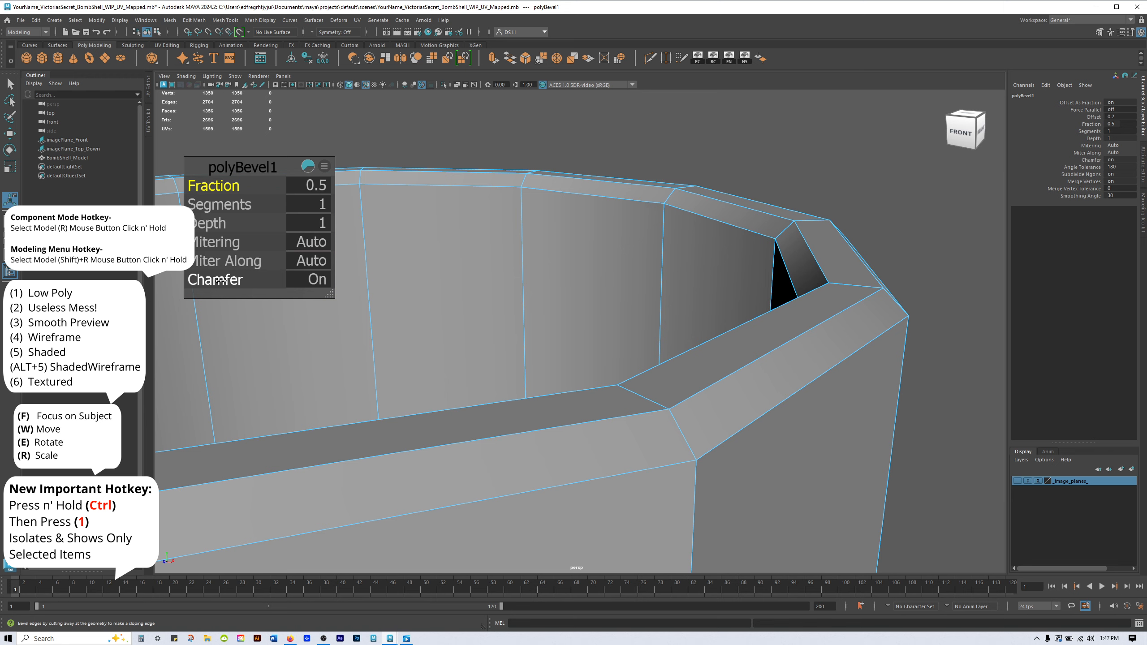
{"action": "left_click", "coordinate": [319, 280]}
{"action": "left_click_drag", "start_coordinate": [737, 382], "coordinate": [663, 382], "text": "alt"}
{"action": "left_click_drag", "start_coordinate": [654, 371], "coordinate": [713, 389], "text": "alt"}
Select the four supporting edge loops that run along the inner and outer corners of the neck's rim.
{"action": "key", "text": "q"}
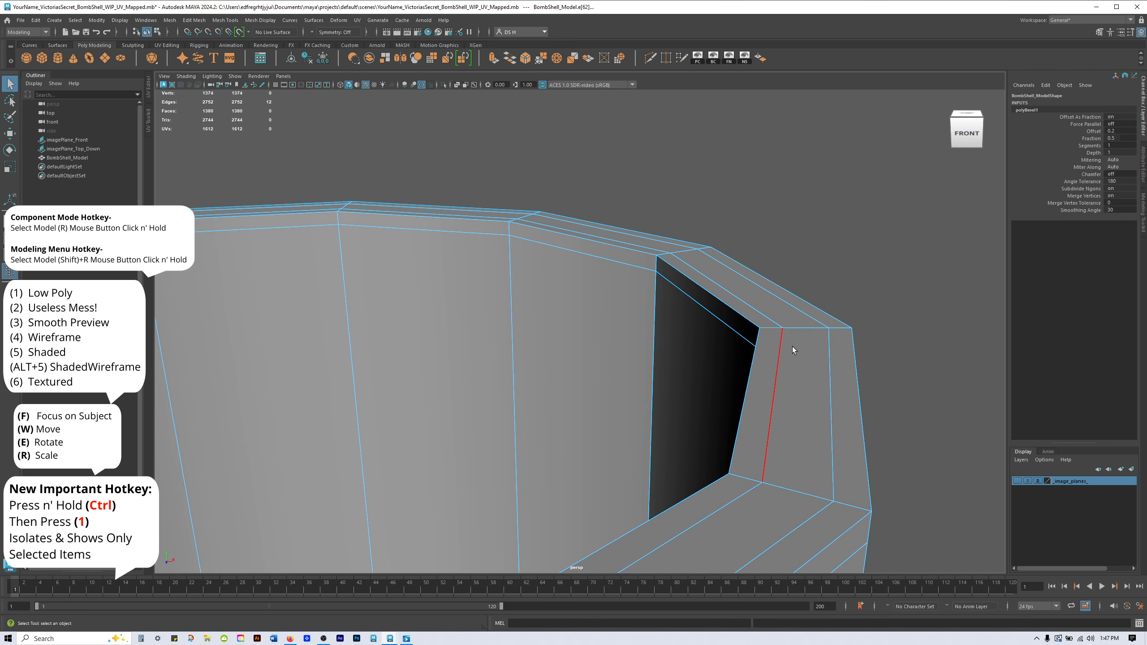
{"action": "double_click", "coordinate": [770, 316]}
{"action": "left_click_drag", "start_coordinate": [992, 352], "coordinate": [661, 259], "text": "alt"}
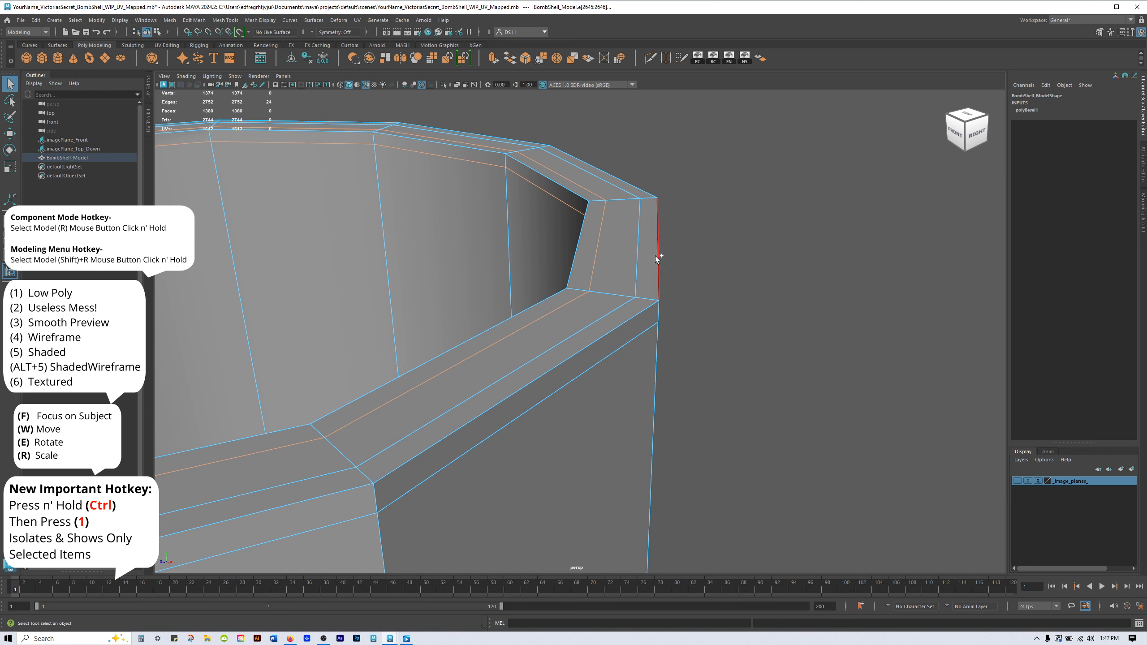
{"action": "double_click", "coordinate": [640, 239], "text": "shift"}
{"action": "double_click", "coordinate": [607, 350], "text": "shift"}
{"action": "left_click_drag", "start_coordinate": [607, 349], "coordinate": [745, 330], "text": "alt"}
{"action": "middle_click_drag", "start_coordinate": [745, 330], "coordinate": [835, 325], "text": "alt"}
{"action": "right_click_drag", "start_coordinate": [835, 325], "coordinate": [885, 326], "text": "alt"}
{"action": "left_click_drag", "start_coordinate": [885, 326], "coordinate": [889, 310], "text": "alt"}
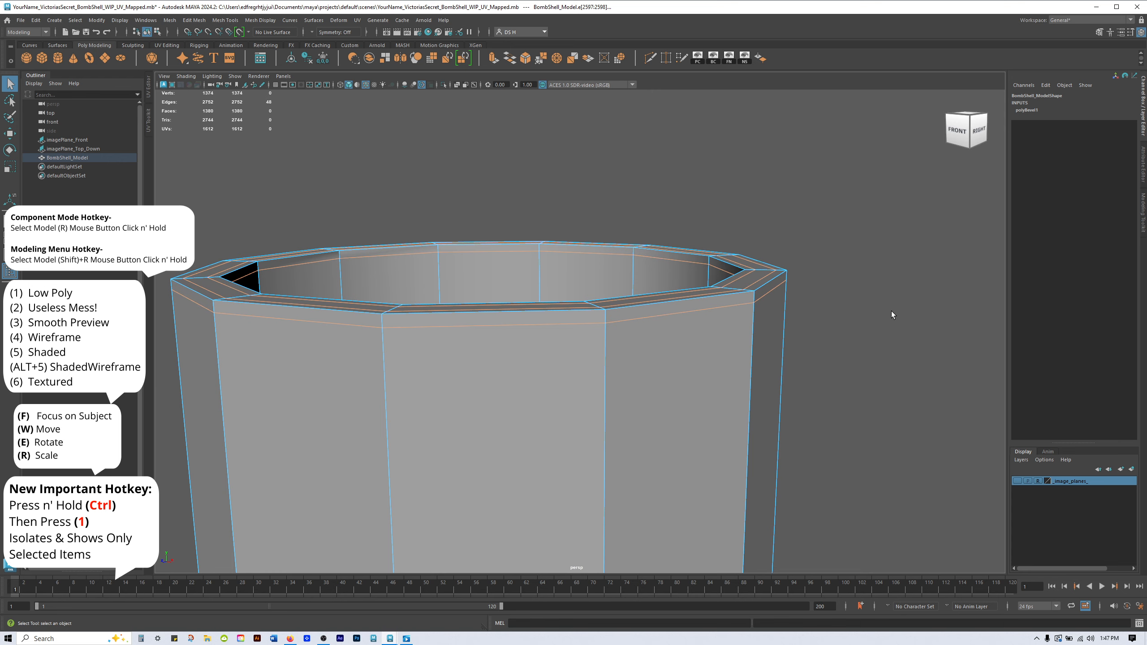
Switch the bottle to smooth preview, clear the edge selection, and examine the rim's edges up close.
{"action": "key", "text": "3"}
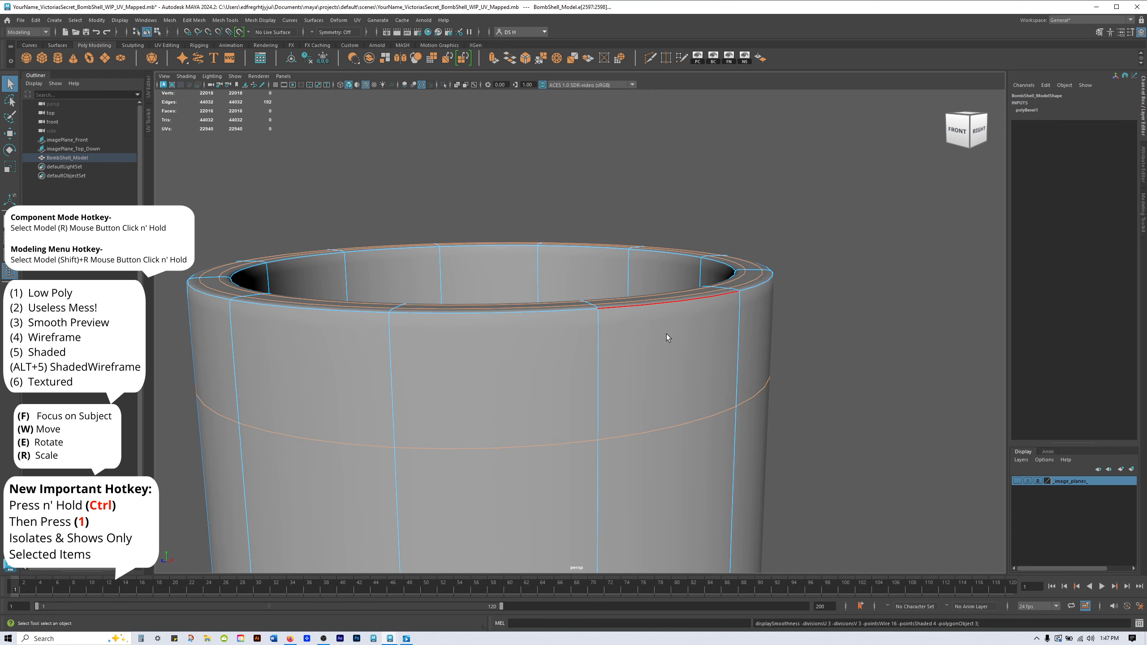
{"action": "left_click", "coordinate": [851, 230]}
{"action": "right_click_drag", "start_coordinate": [851, 229], "coordinate": [723, 333], "text": "alt"}
{"action": "left_click_drag", "start_coordinate": [723, 333], "coordinate": [772, 344], "text": "alt"}
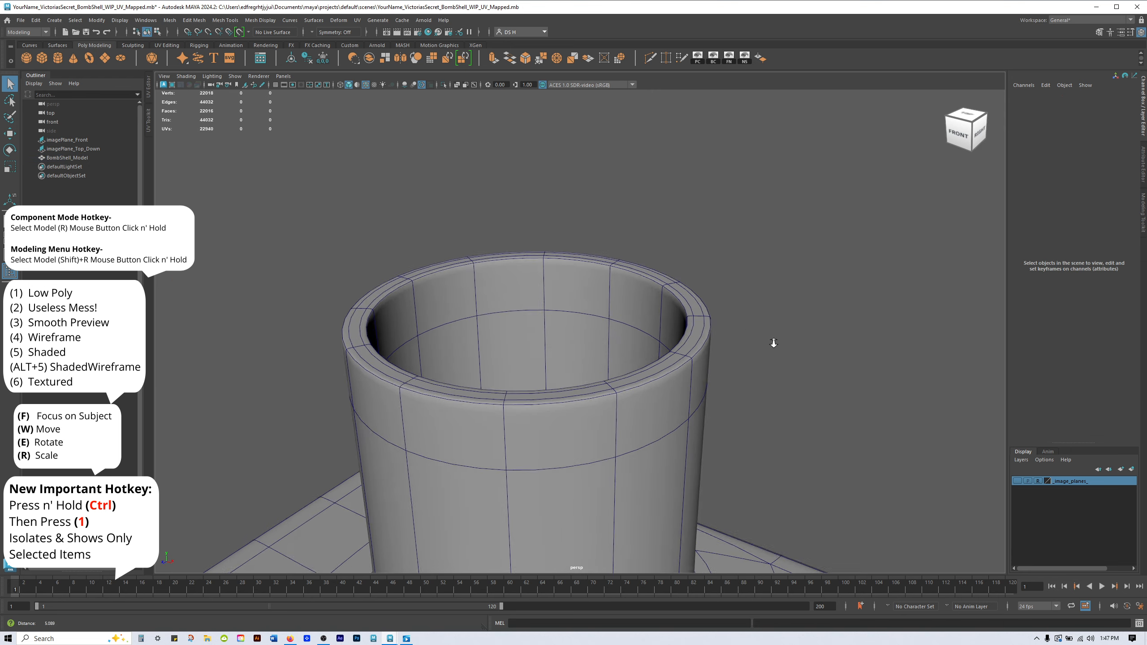
{"action": "right_click_drag", "start_coordinate": [773, 343], "coordinate": [933, 382], "text": "alt"}
{"action": "left_click", "coordinate": [787, 319]}
{"action": "left_click_drag", "start_coordinate": [636, 342], "coordinate": [673, 309], "text": "alt"}
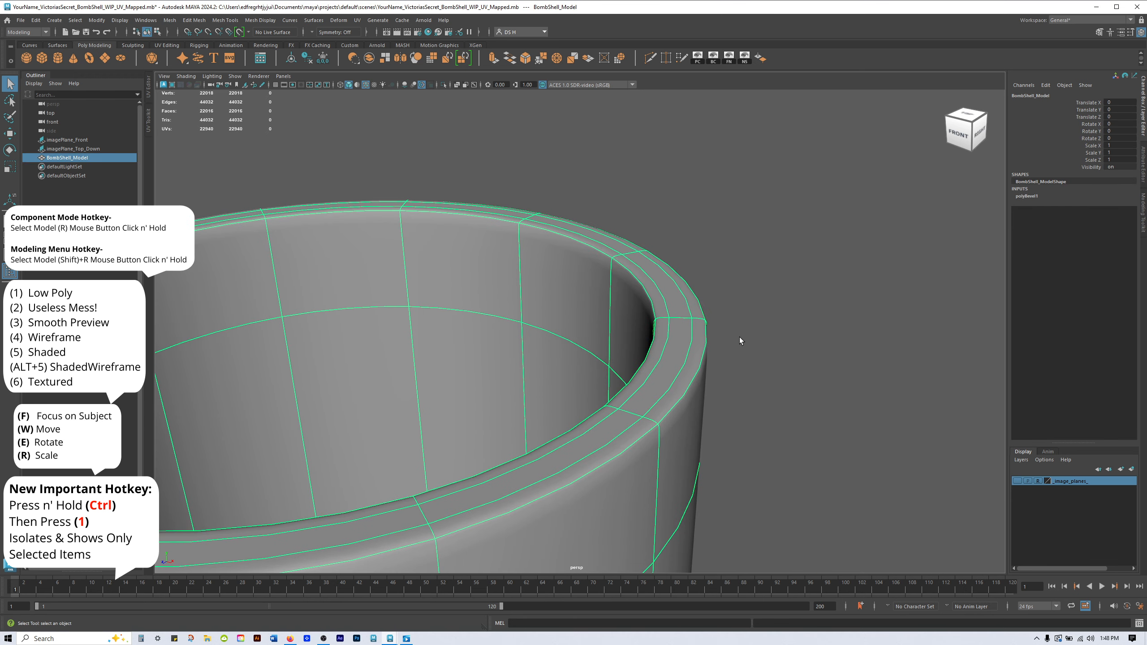
Select the full ring of narrow top faces between the neck rim's inner edge and its supporting edge loop.
{"action": "left_click_drag", "start_coordinate": [739, 337], "coordinate": [840, 310], "text": "alt"}
{"action": "middle_click_drag", "start_coordinate": [840, 311], "coordinate": [645, 335], "text": "alt"}
{"action": "right_click_drag", "start_coordinate": [645, 335], "coordinate": [692, 335], "text": "alt"}
{"action": "left_click", "coordinate": [640, 329]}
{"action": "right_click_drag", "start_coordinate": [774, 336], "coordinate": [704, 322], "text": "alt"}
{"action": "left_click_drag", "start_coordinate": [696, 320], "coordinate": [711, 348], "text": "alt"}
{"action": "right_click_drag", "start_coordinate": [711, 348], "coordinate": [673, 351], "text": "alt"}
{"action": "left_click", "coordinate": [658, 351], "text": "shift"}
{"action": "left_click", "coordinate": [551, 307], "text": "shift"}
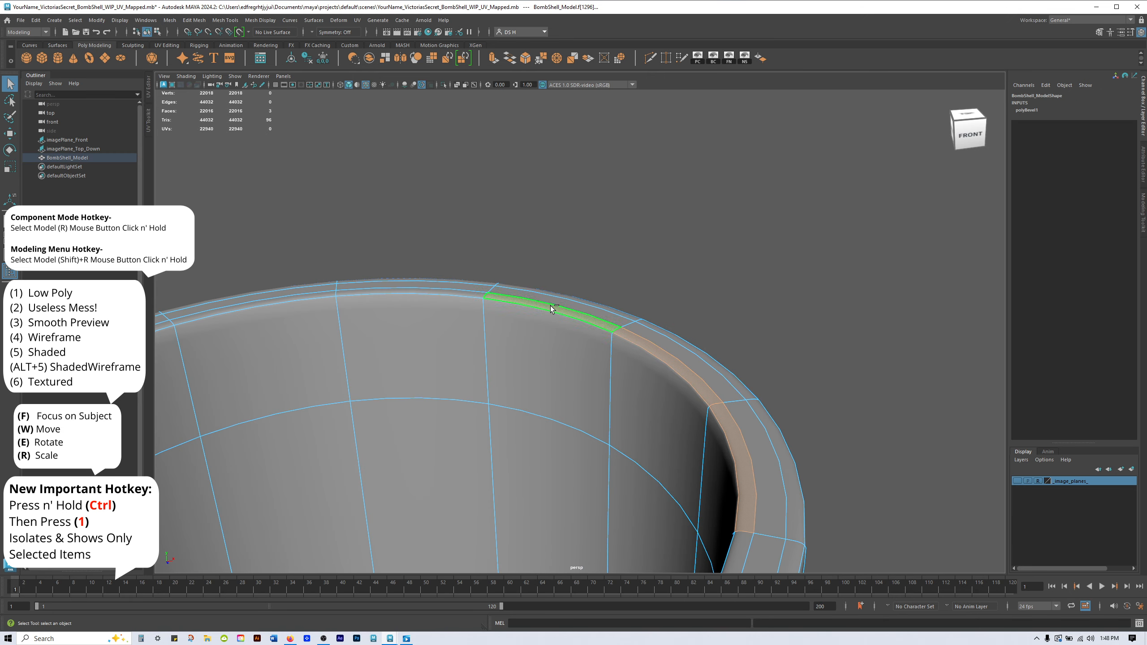
{"action": "left_click", "coordinate": [464, 292], "text": "shift"}
{"action": "left_click", "coordinate": [314, 293], "text": "shift"}
{"action": "right_click_drag", "start_coordinate": [747, 337], "coordinate": [397, 314], "text": "alt"}
{"action": "left_click", "coordinate": [383, 305], "text": "shift"}
{"action": "left_click", "coordinate": [327, 355], "text": "shift"}
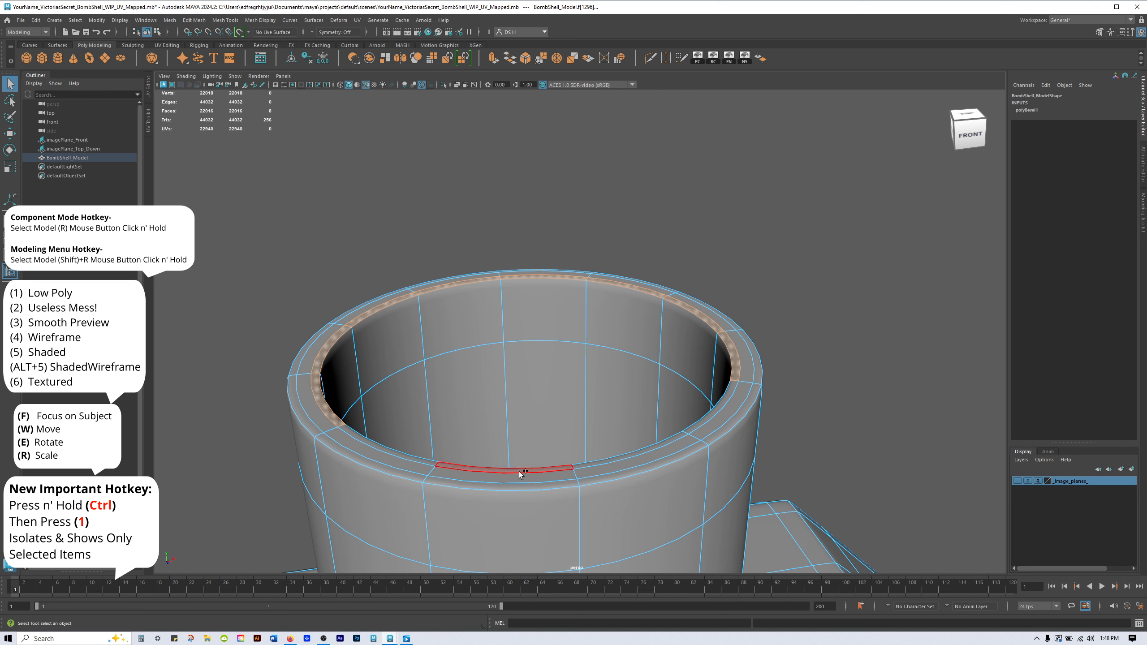
{"action": "double_click", "coordinate": [706, 417], "text": "shift"}
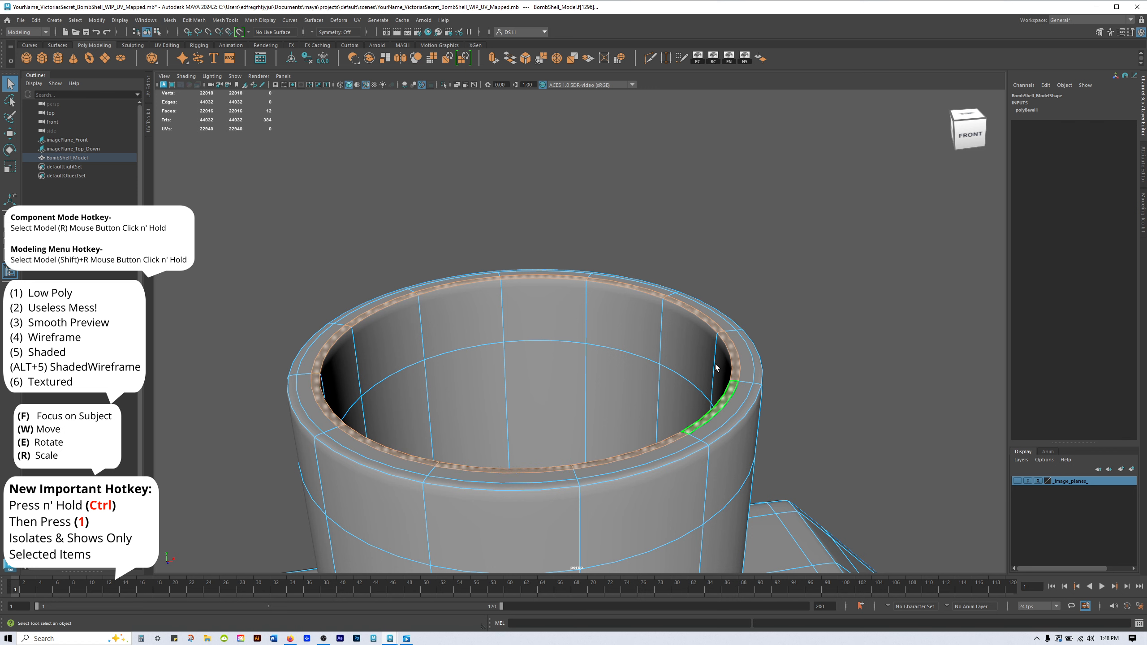
Add the loop of faces on the neck's inner wall directly below the rim's inner edge to the selection.
{"action": "right_click_drag", "start_coordinate": [717, 367], "coordinate": [771, 371], "text": "alt"}
{"action": "left_click", "coordinate": [707, 341], "text": "shift"}
{"action": "double_click", "coordinate": [477, 309], "text": "shift"}
{"action": "left_click_drag", "start_coordinate": [476, 310], "coordinate": [332, 312], "text": "alt"}
{"action": "middle_click_drag", "start_coordinate": [332, 312], "coordinate": [641, 329], "text": "alt"}
{"action": "double_click", "coordinate": [496, 285], "text": "shift"}
{"action": "left_click_drag", "start_coordinate": [495, 285], "coordinate": [554, 307], "text": "alt"}
{"action": "left_click", "coordinate": [554, 307], "text": "shift"}
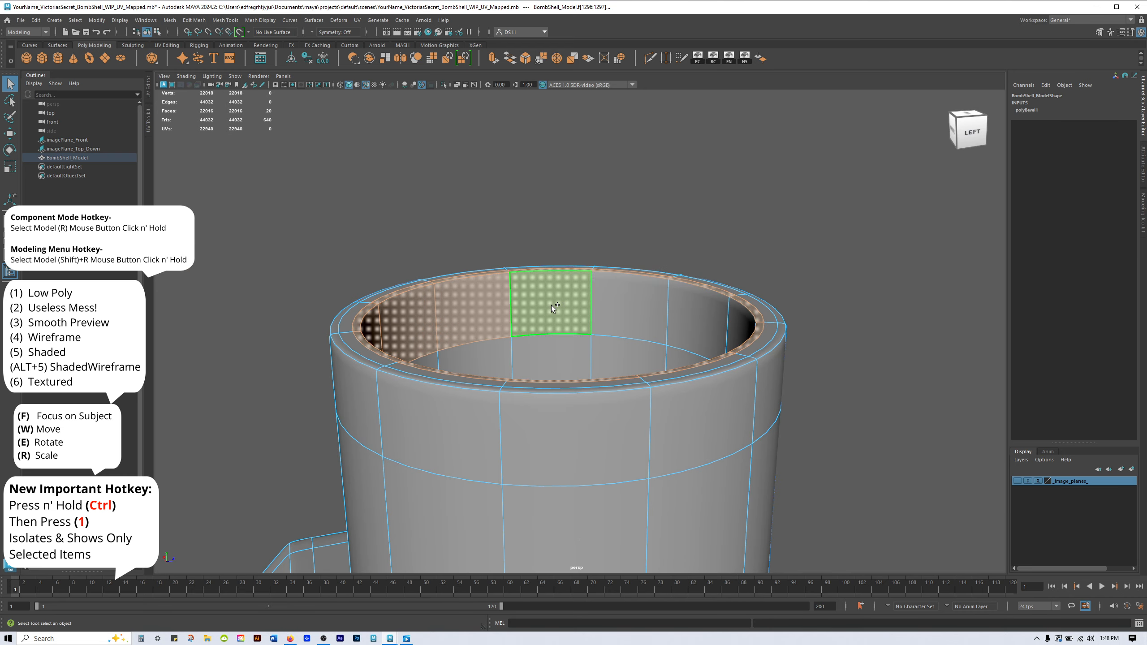
{"action": "left_click_drag", "start_coordinate": [859, 359], "coordinate": [912, 323], "text": "alt"}
{"action": "double_click", "coordinate": [577, 257], "text": "shift"}
Compare the selected inner rim faces in low poly and smooth preview from several angles.
{"action": "key", "text": "1"}
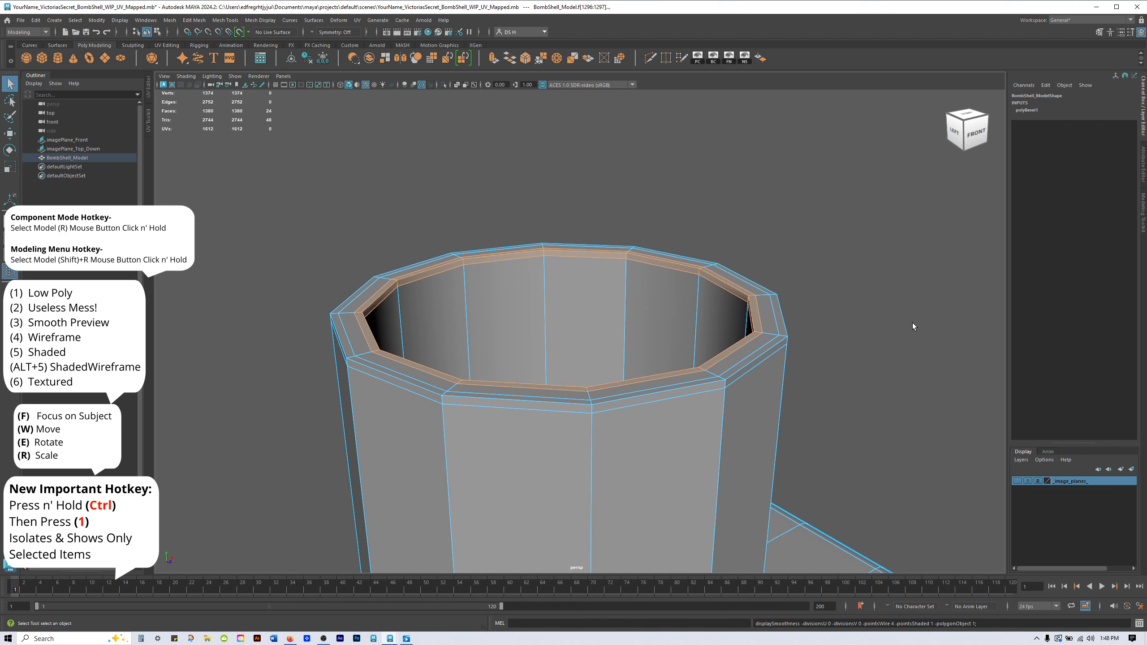
{"action": "key", "text": "3"}
{"action": "right_click_drag", "start_coordinate": [764, 318], "coordinate": [843, 358], "text": "alt"}
{"action": "key", "text": "1"}
{"action": "left_click_drag", "start_coordinate": [914, 350], "coordinate": [924, 344], "text": "alt"}
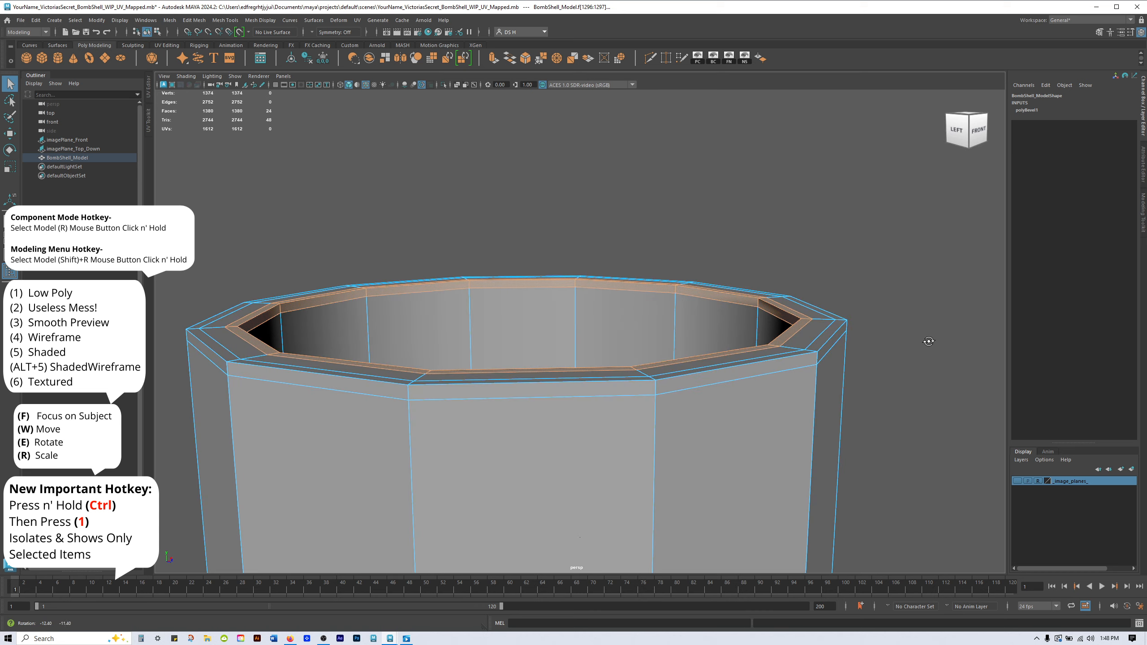
{"action": "key", "text": "3"}
{"action": "left_click_drag", "start_coordinate": [802, 346], "coordinate": [822, 318], "text": "alt"}
{"action": "key", "text": "1"}
{"action": "right_click_drag", "start_coordinate": [822, 318], "coordinate": [909, 336], "text": "alt"}
{"action": "middle_click_drag", "start_coordinate": [909, 335], "coordinate": [690, 312], "text": "alt"}
{"action": "right_click_drag", "start_coordinate": [691, 312], "coordinate": [781, 329], "text": "alt"}
{"action": "key", "text": "3"}
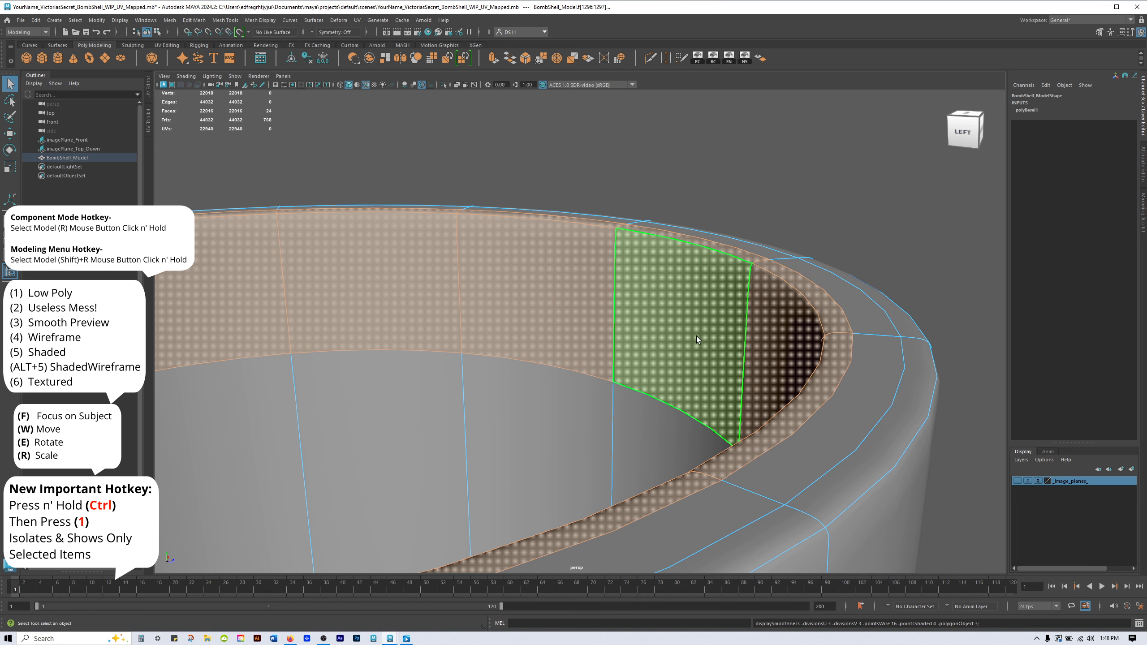
{"action": "key", "text": "1"}
{"action": "key", "text": "3"}
{"action": "key", "text": "1"}
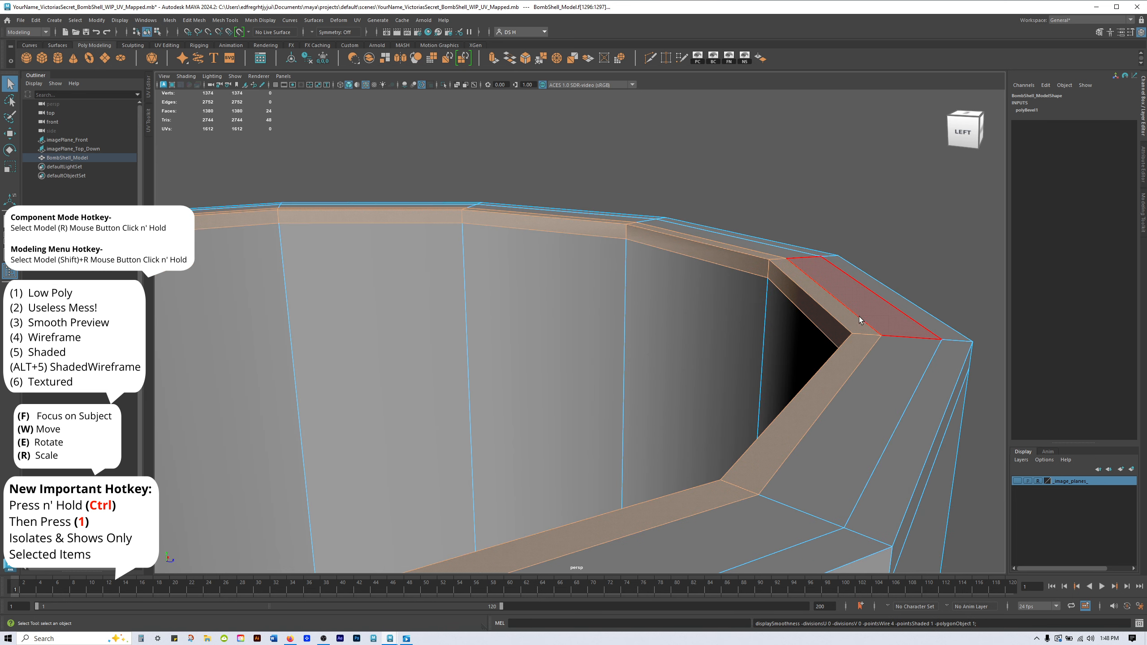
{"action": "left_click_drag", "start_coordinate": [830, 329], "coordinate": [804, 340], "text": "alt"}
{"action": "right_click_drag", "start_coordinate": [804, 341], "coordinate": [712, 336], "text": "alt"}
{"action": "middle_click_drag", "start_coordinate": [712, 336], "coordinate": [786, 313], "text": "alt"}
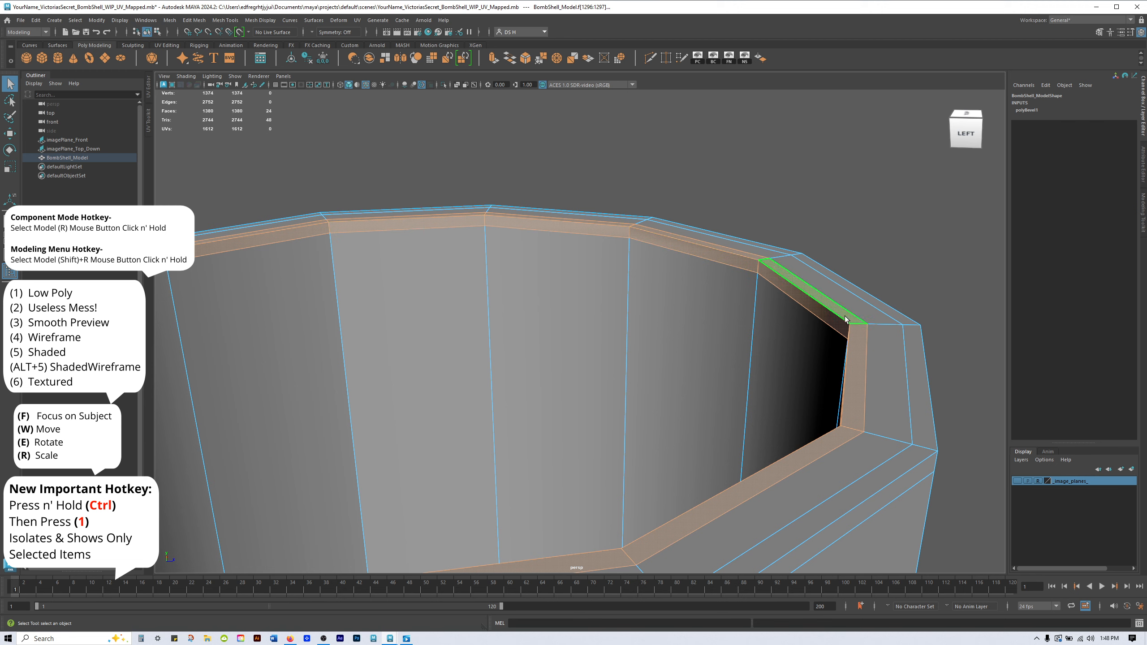
{"action": "key", "text": "3"}
{"action": "left_click_drag", "start_coordinate": [773, 394], "coordinate": [691, 341], "text": "alt"}
{"action": "right_click_drag", "start_coordinate": [691, 341], "coordinate": [726, 338], "text": "alt"}
{"action": "middle_click_drag", "start_coordinate": [775, 326], "coordinate": [737, 297], "text": "alt"}
{"action": "key", "text": "1"}
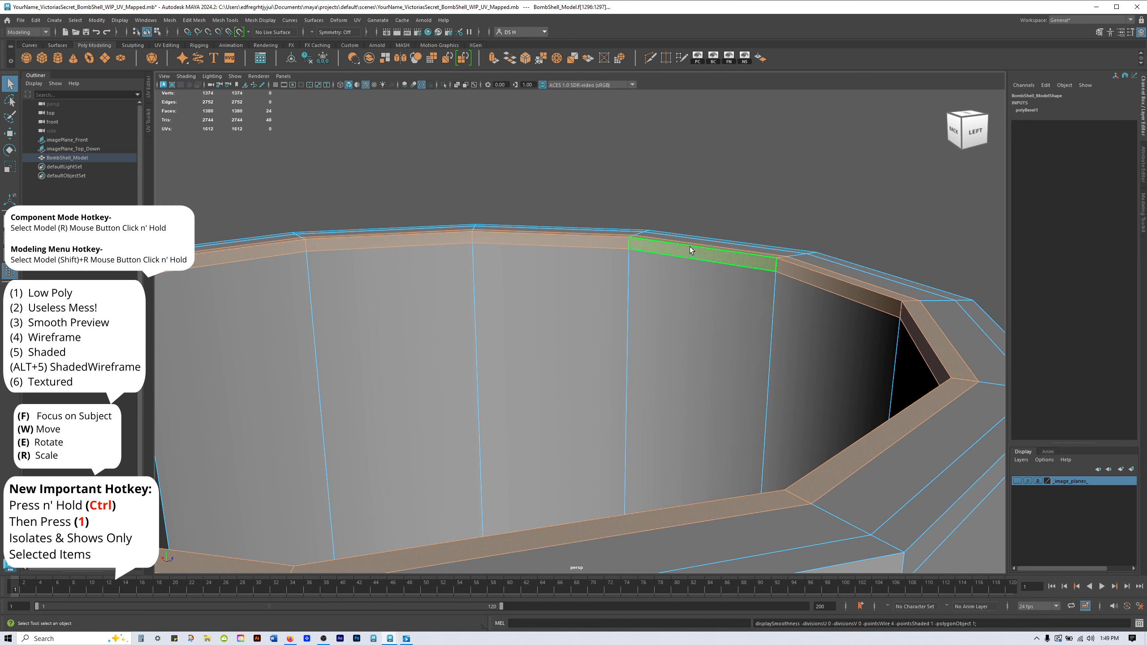
{"action": "key", "text": "3"}
{"action": "key", "text": "1"}
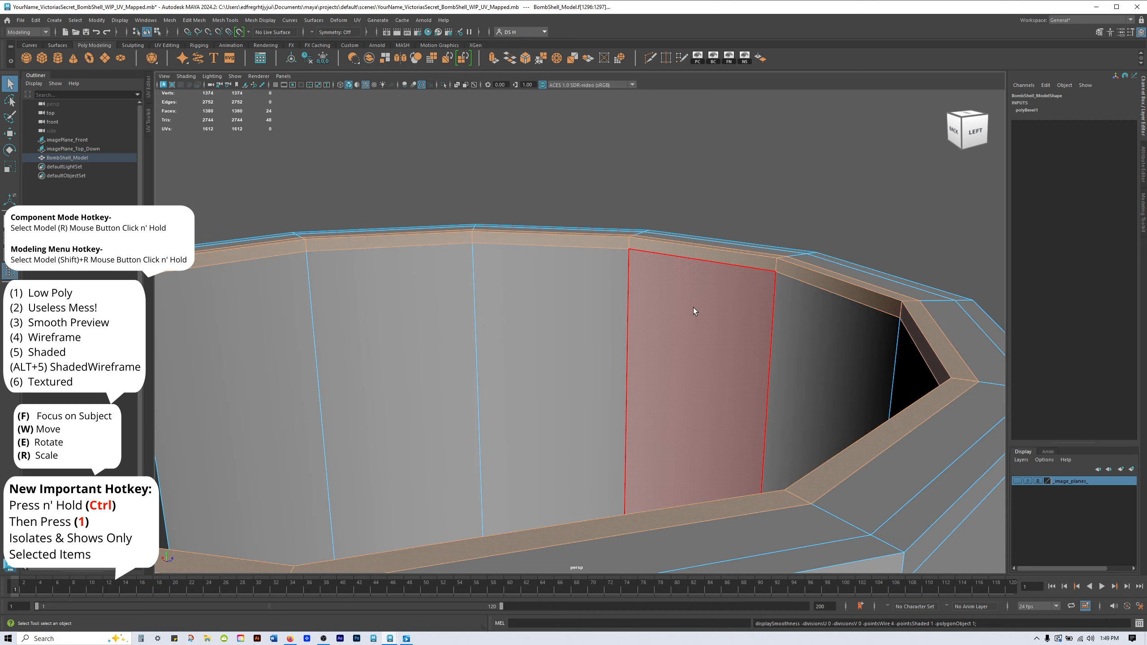
Add the outer ring of narrow faces on top of the neck's rim to the face selection.
{"action": "left_click_drag", "start_coordinate": [684, 304], "coordinate": [767, 342], "text": "alt"}
{"action": "middle_click_drag", "start_coordinate": [766, 342], "coordinate": [696, 296], "text": "alt"}
{"action": "left_click", "coordinate": [713, 327], "text": "shift"}
{"action": "right_click_drag", "start_coordinate": [725, 289], "coordinate": [621, 316], "text": "alt"}
{"action": "middle_click_drag", "start_coordinate": [621, 316], "coordinate": [817, 290], "text": "alt"}
{"action": "left_click_drag", "start_coordinate": [471, 305], "coordinate": [480, 353], "text": "alt"}
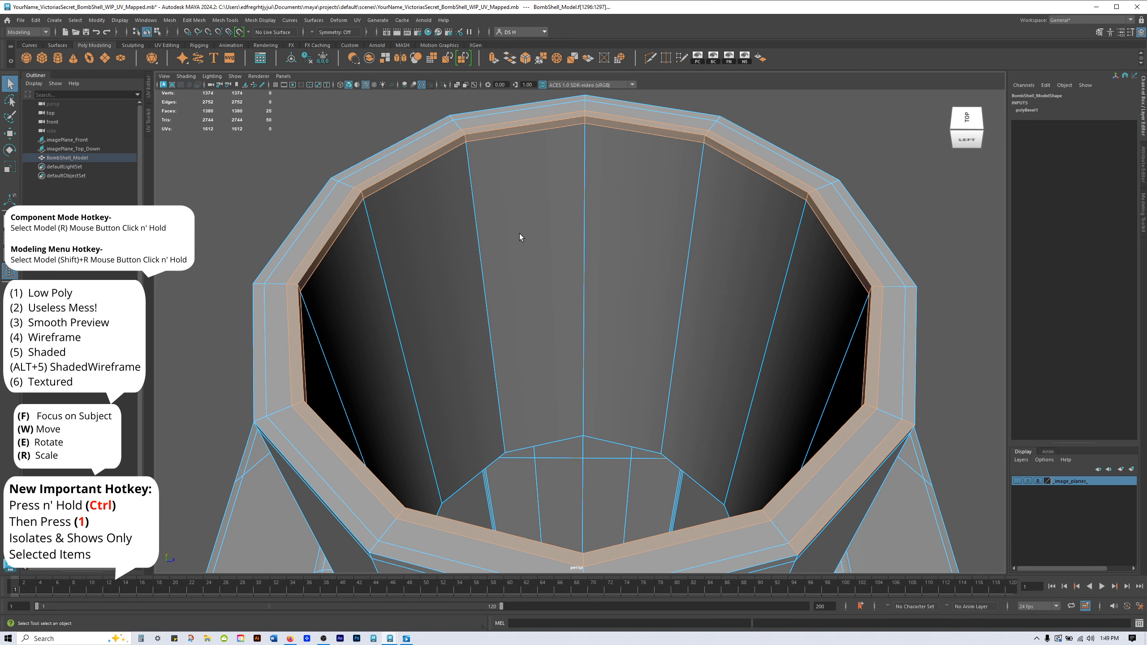
{"action": "double_click", "coordinate": [394, 150], "text": "shift"}
{"action": "left_click", "coordinate": [304, 217], "text": "shift"}
{"action": "right_click_drag", "start_coordinate": [618, 319], "coordinate": [565, 293], "text": "alt"}
{"action": "middle_click_drag", "start_coordinate": [565, 293], "coordinate": [565, 237], "text": "alt"}
{"action": "double_click", "coordinate": [699, 420], "text": "shift"}
{"action": "left_click_drag", "start_coordinate": [699, 421], "coordinate": [873, 371], "text": "alt"}
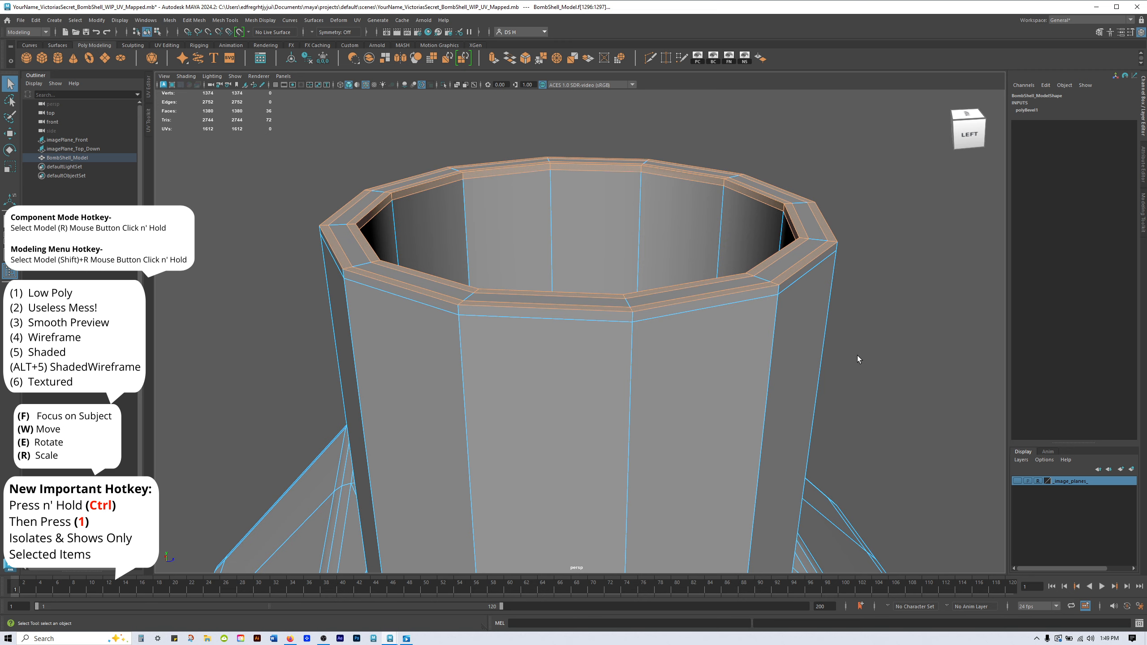
Check the rim in smooth preview and add the outer wall's face loop just below the rim to the selection.
{"action": "key", "text": "3"}
{"action": "mouse_move", "coordinate": [930, 335]}
{"action": "left_mouse_down", "text": "alt"}
{"action": "mouse_move", "coordinate": [841, 340]}
{"action": "mouse_move", "coordinate": [872, 374]}
{"action": "mouse_move", "coordinate": [921, 335]}
{"action": "left_mouse_up", "text": "alt"}
{"action": "key", "text": "1"}
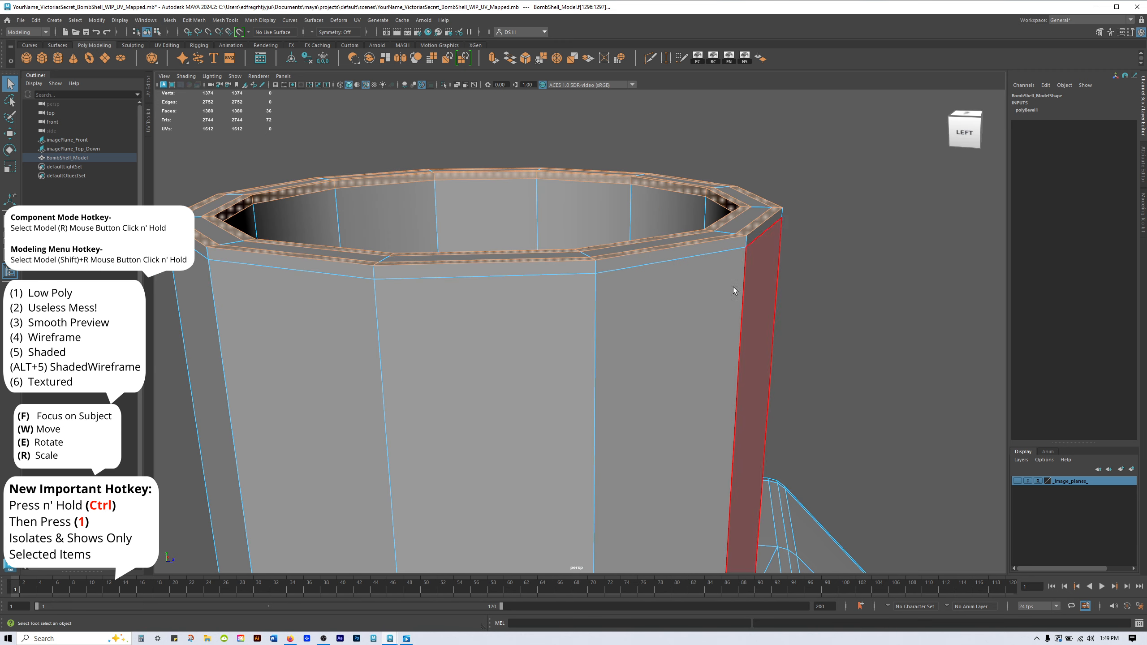
{"action": "left_click", "coordinate": [698, 248], "text": "shift"}
{"action": "scroll", "coordinate": [646, 319], "scroll_direction": "down", "scroll_amount": 3}
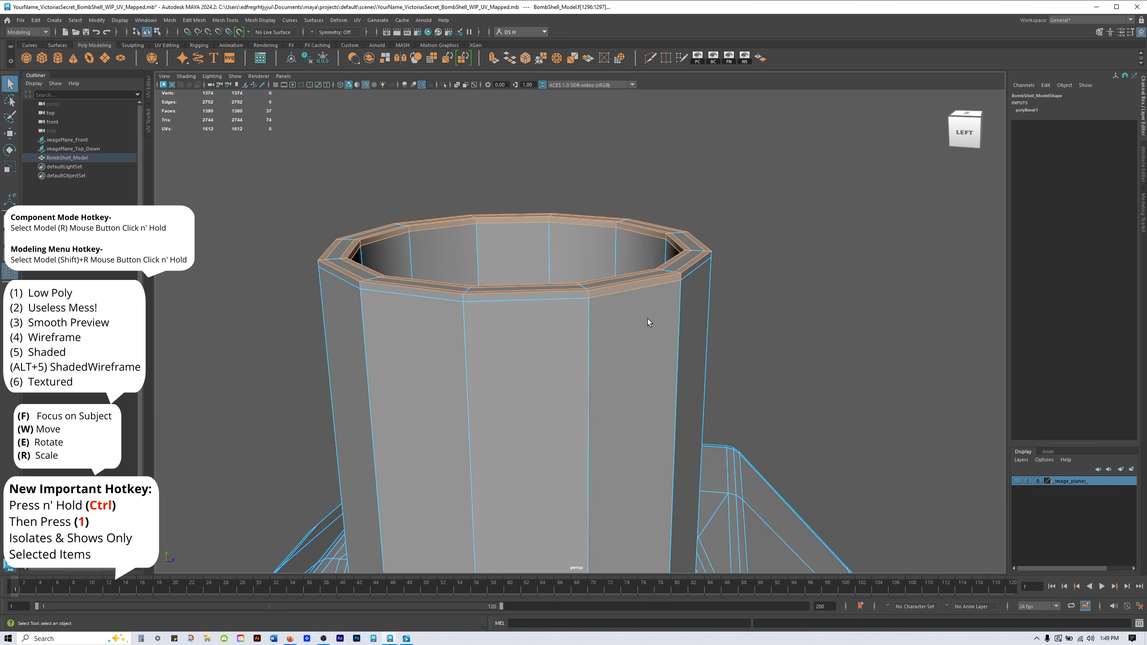
{"action": "double_click", "coordinate": [346, 276], "text": "shift"}
{"action": "left_click_drag", "start_coordinate": [320, 296], "coordinate": [618, 356], "text": "alt"}
{"action": "double_click", "coordinate": [528, 330], "text": "shift"}
{"action": "double_click", "coordinate": [634, 283], "text": "shift"}
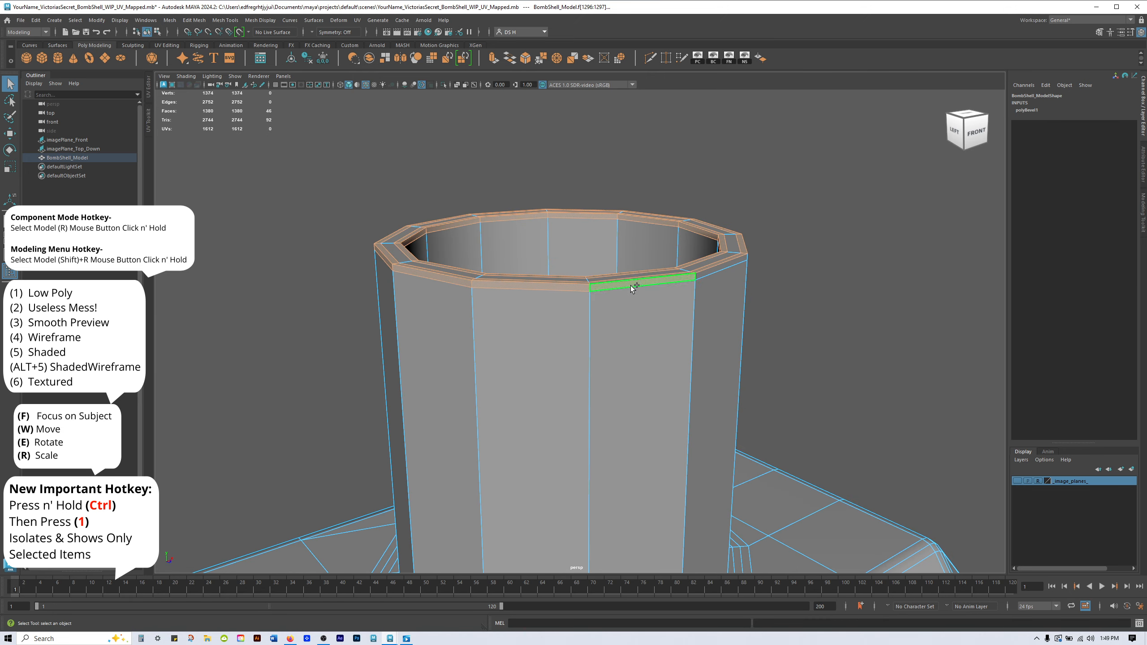
Examine the supported rim corners in smooth preview, then clear the face selection and return to low poly display.
{"action": "middle_click_drag", "start_coordinate": [957, 330], "coordinate": [853, 371], "text": "alt"}
{"action": "scroll", "coordinate": [853, 371], "scroll_direction": "up", "scroll_amount": 3}
{"action": "left_click_drag", "start_coordinate": [854, 373], "coordinate": [878, 371], "text": "alt"}
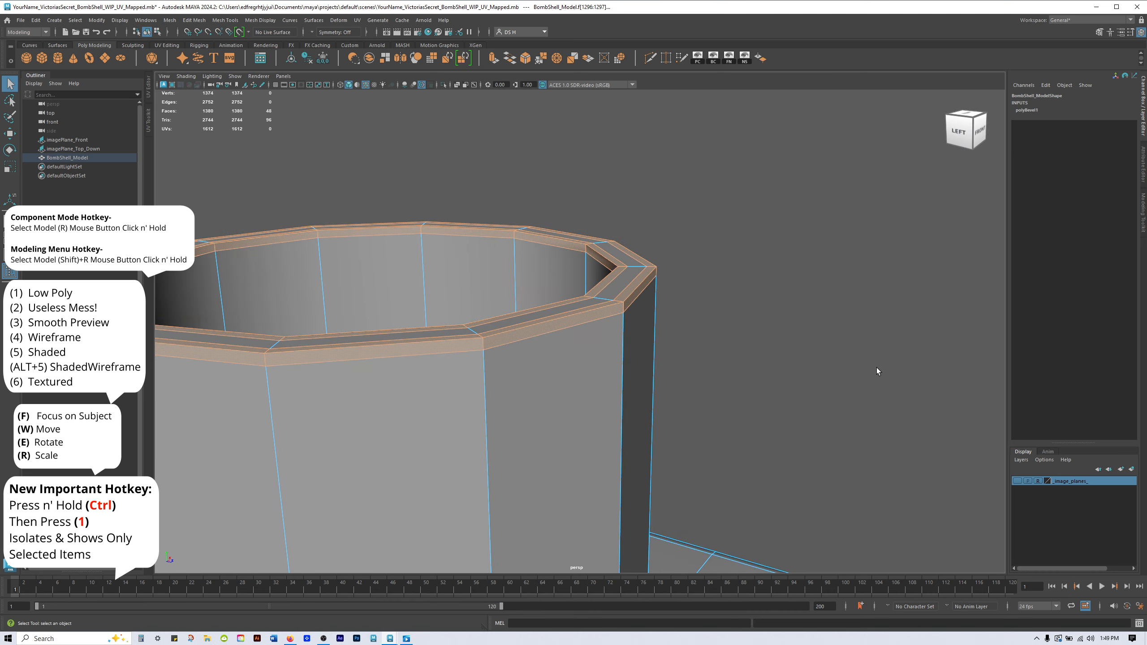
{"action": "key", "text": "3"}
{"action": "left_click_drag", "start_coordinate": [793, 356], "coordinate": [753, 337], "text": "alt"}
{"action": "right_click_drag", "start_coordinate": [704, 308], "coordinate": [603, 294], "text": "alt"}
{"action": "middle_click_drag", "start_coordinate": [714, 312], "coordinate": [747, 312], "text": "alt"}
{"action": "mouse_move", "coordinate": [830, 307]}
{"action": "left_mouse_down", "text": "alt"}
{"action": "mouse_move", "coordinate": [803, 328]}
{"action": "mouse_move", "coordinate": [816, 320]}
{"action": "left_mouse_up", "text": "alt"}
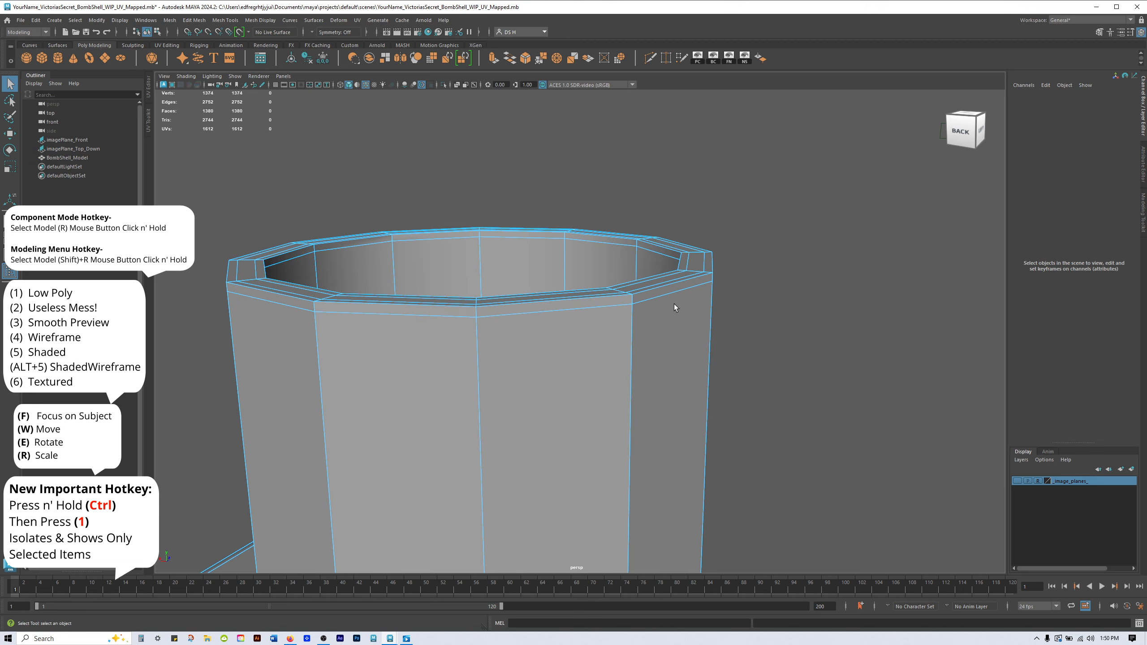
{"action": "middle_click_drag", "start_coordinate": [667, 303], "coordinate": [662, 300], "text": "alt"}
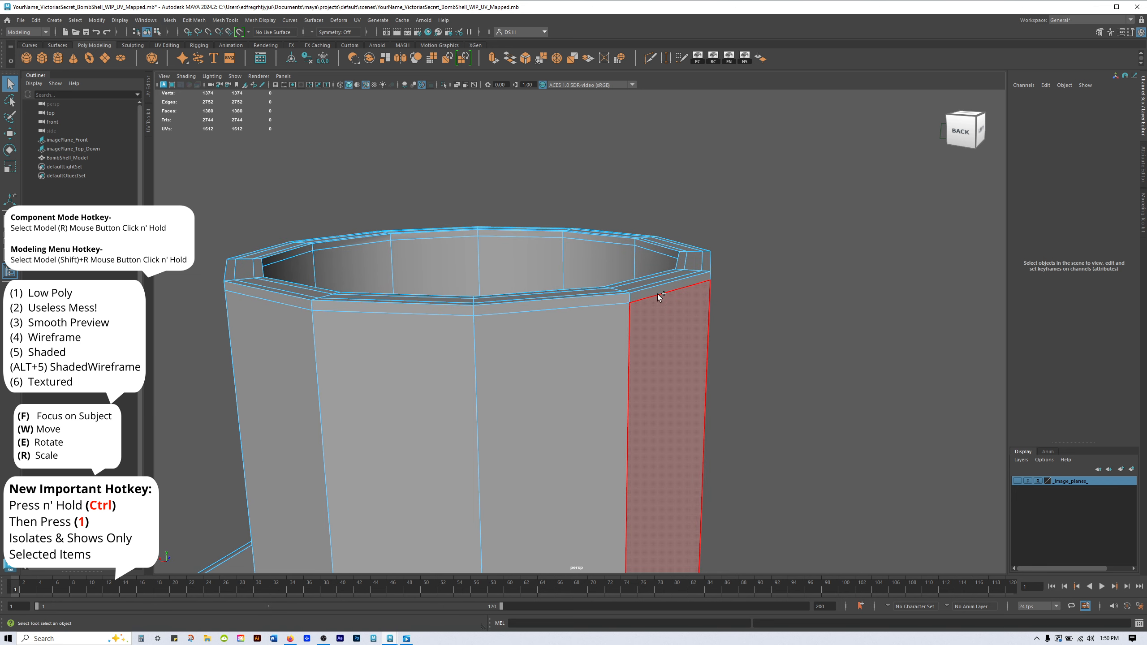
Save the scene as a new file named YourName_VictoriasSecret_BombShell_WIP_UVed_Neck_Supporting_EdgeLooped.mb.
{"action": "key", "text": "ctrl+shift+s"}
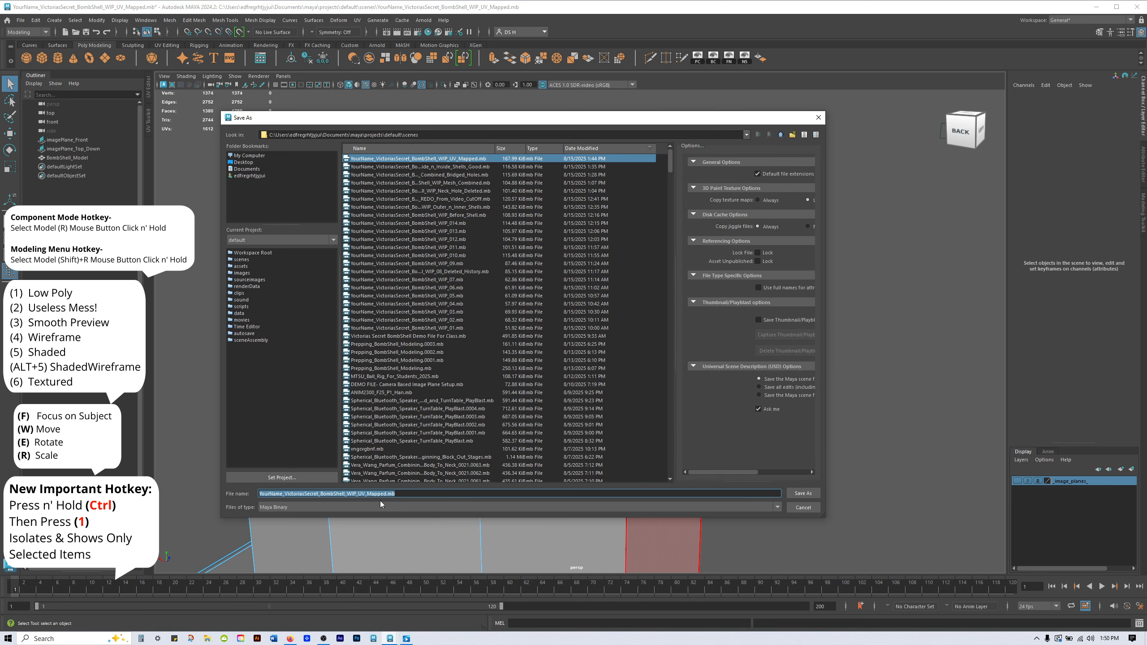
{"action": "left_click", "coordinate": [364, 496]}
{"action": "type", "text": "Neck"}
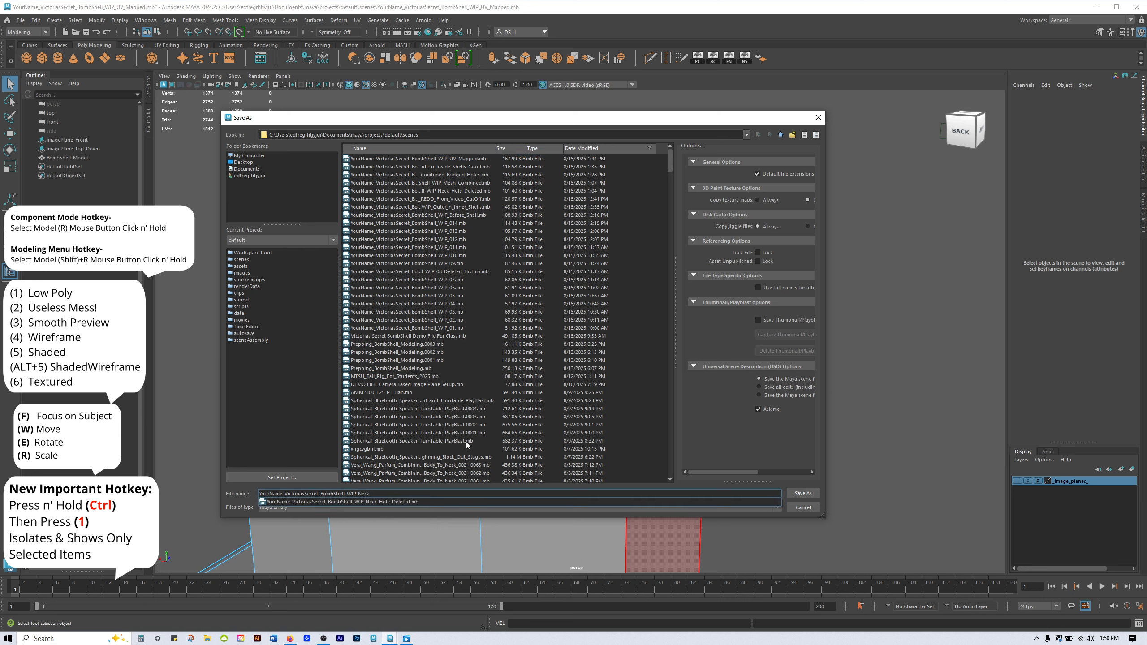
{"action": "key", "text": "BackSpace"}
{"action": "key", "text": "BackSpace"}
{"action": "key", "text": "BackSpace"}
{"action": "key", "text": "BackSpace"}
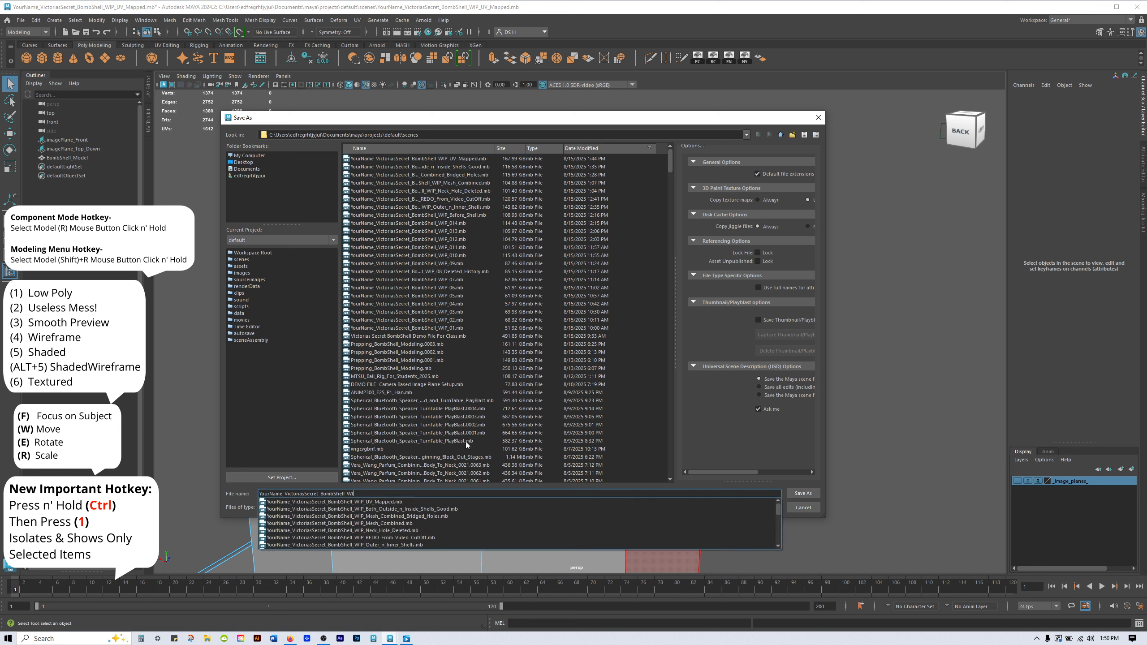
{"action": "type", "text": "UVed_Neck_S"}
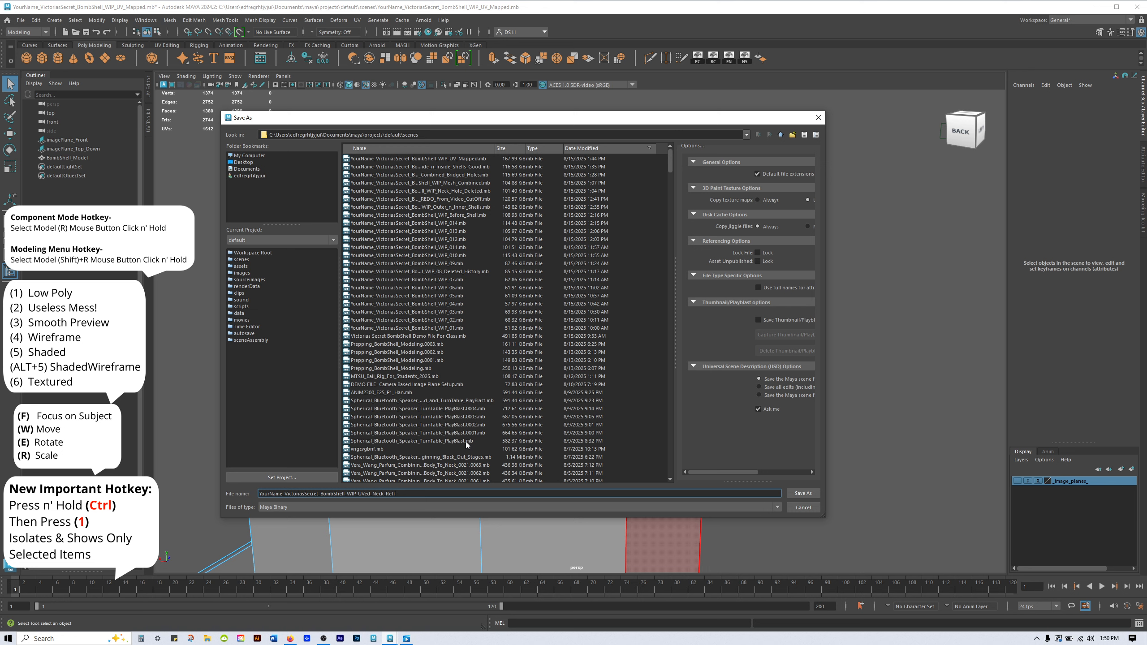
{"action": "key", "text": "BackSpace"}
{"action": "type", "text": "Supporting"}
{"action": "type", "text": "_+E"}
{"action": "left_click", "coordinate": [803, 493]}
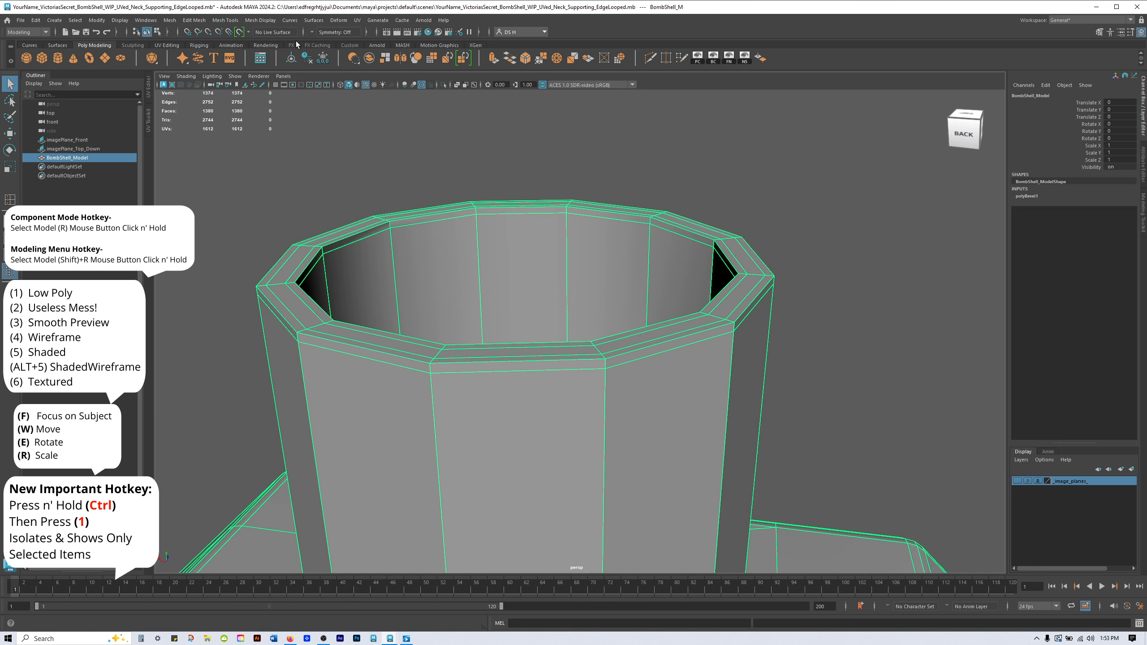
Open the UV Editor, frame the bottle's UVs, and examine the neck shells with their supporting edge loops.
{"action": "left_click", "coordinate": [148, 87]}
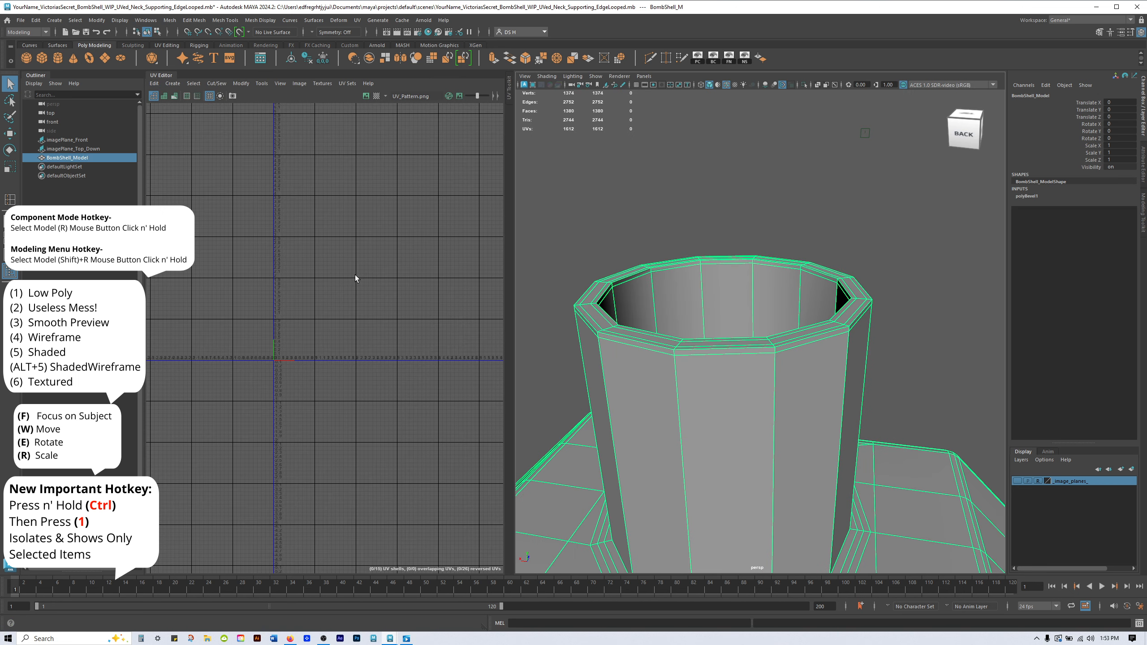
{"action": "key", "text": "f"}
{"action": "right_click_drag", "start_coordinate": [323, 307], "coordinate": [511, 446], "text": "alt"}
{"action": "middle_click_drag", "start_coordinate": [380, 325], "coordinate": [421, 348], "text": "alt"}
{"action": "middle_click_drag", "start_coordinate": [317, 308], "coordinate": [123, 399], "text": "alt"}
{"action": "right_click_drag", "start_coordinate": [206, 219], "coordinate": [380, 401], "text": "alt"}
{"action": "middle_click_drag", "start_coordinate": [380, 401], "coordinate": [346, 261], "text": "alt"}
{"action": "right_click_drag", "start_coordinate": [346, 261], "coordinate": [384, 325], "text": "alt"}
{"action": "middle_click_drag", "start_coordinate": [384, 325], "coordinate": [614, 262], "text": "alt"}
{"action": "middle_click_drag", "start_coordinate": [297, 311], "coordinate": [162, 312], "text": "alt"}
{"action": "right_click_drag", "start_coordinate": [406, 316], "coordinate": [359, 266], "text": "alt"}
{"action": "middle_click_drag", "start_coordinate": [266, 271], "coordinate": [395, 276], "text": "alt"}
{"action": "middle_click_drag", "start_coordinate": [158, 261], "coordinate": [383, 213], "text": "alt"}
{"action": "right_click_drag", "start_coordinate": [345, 213], "coordinate": [442, 428], "text": "alt"}
Select three faces along the top of the outer neck's UV shell, locate them on the model, and examine the rim's ring-shaped shell.
{"action": "left_click_drag", "start_coordinate": [352, 393], "coordinate": [440, 418]}
{"action": "left_click_drag", "start_coordinate": [755, 507], "coordinate": [916, 280], "text": "alt"}
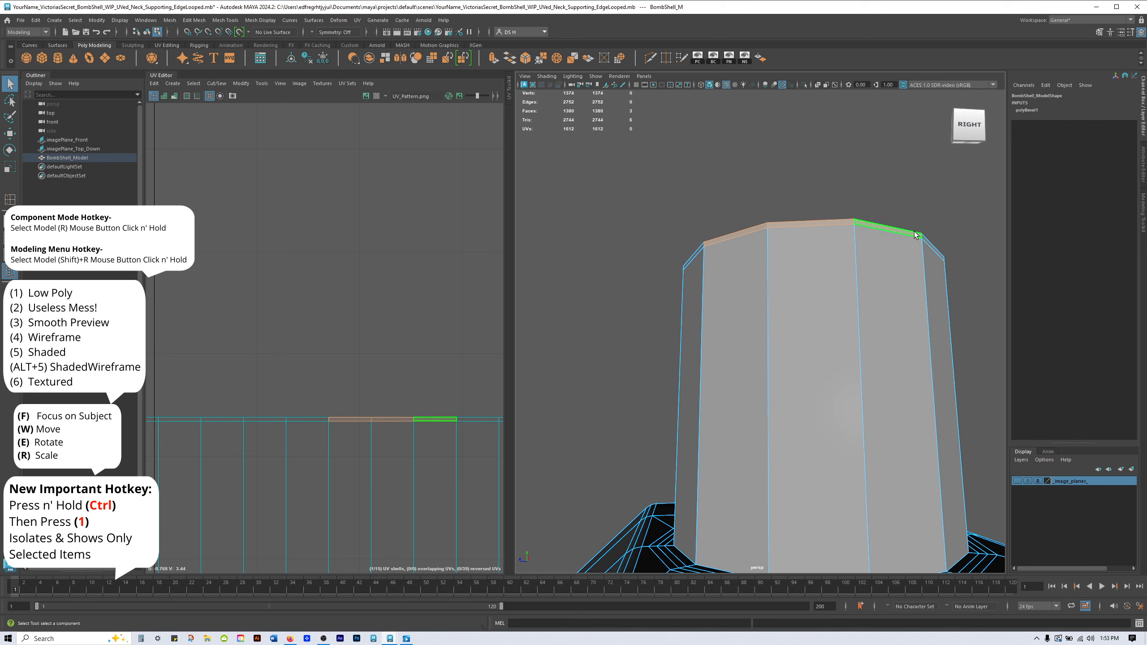
{"action": "scroll", "coordinate": [258, 399], "scroll_direction": "down", "scroll_amount": 8}
{"action": "middle_click_drag", "start_coordinate": [372, 423], "coordinate": [182, 232], "text": "alt"}
{"action": "right_click_drag", "start_coordinate": [317, 212], "coordinate": [543, 286], "text": "alt"}
{"action": "middle_click_drag", "start_coordinate": [392, 211], "coordinate": [416, 190], "text": "alt"}
{"action": "scroll", "coordinate": [233, 238], "scroll_direction": "up", "scroll_amount": 5}
{"action": "left_click_drag", "start_coordinate": [608, 345], "coordinate": [632, 420], "text": "alt"}
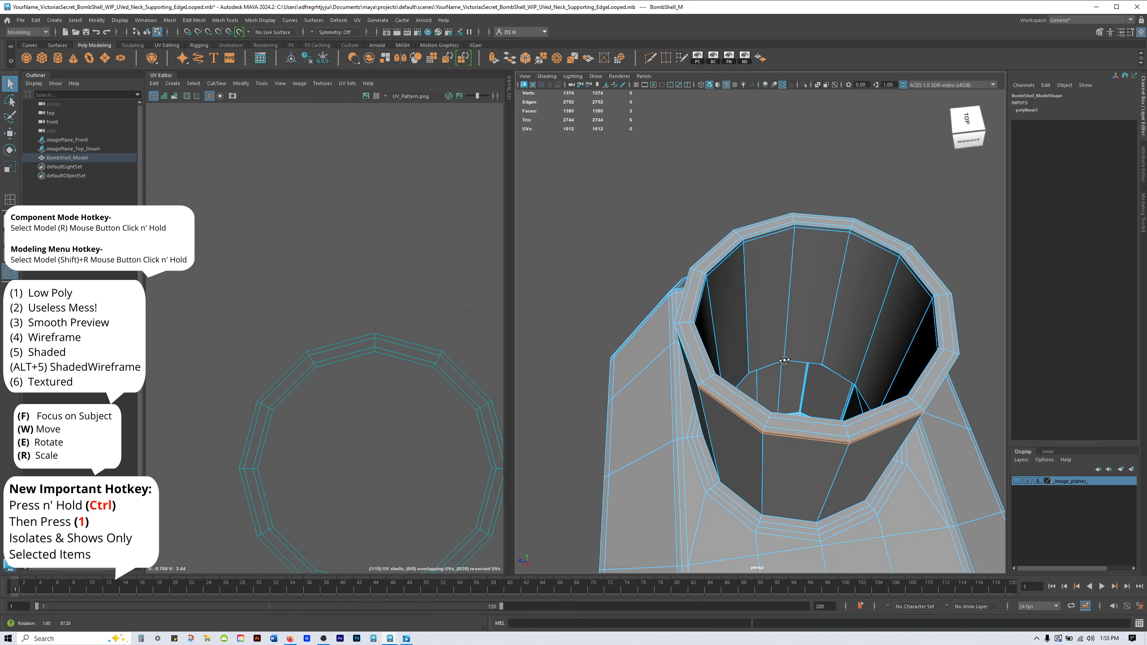
{"action": "right_click_drag", "start_coordinate": [632, 420], "coordinate": [853, 359], "text": "alt"}
{"action": "scroll", "coordinate": [361, 261], "scroll_direction": "down", "scroll_amount": 5}
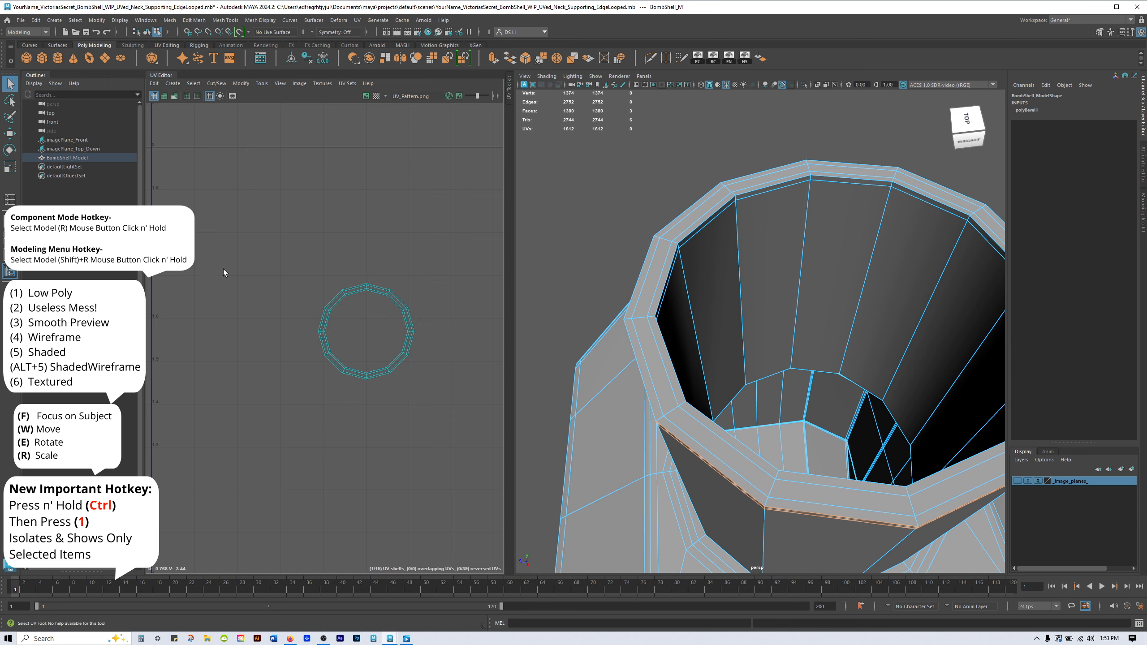
Clear the face selection, turn on shaded UV display, and check the bottle's shells for reversed UVs.
{"action": "left_click", "coordinate": [248, 138]}
{"action": "left_click", "coordinate": [167, 93]}
{"action": "scroll", "coordinate": [291, 424], "scroll_direction": "down", "scroll_amount": 5}
{"action": "scroll", "coordinate": [317, 359], "scroll_direction": "down", "scroll_amount": 1}
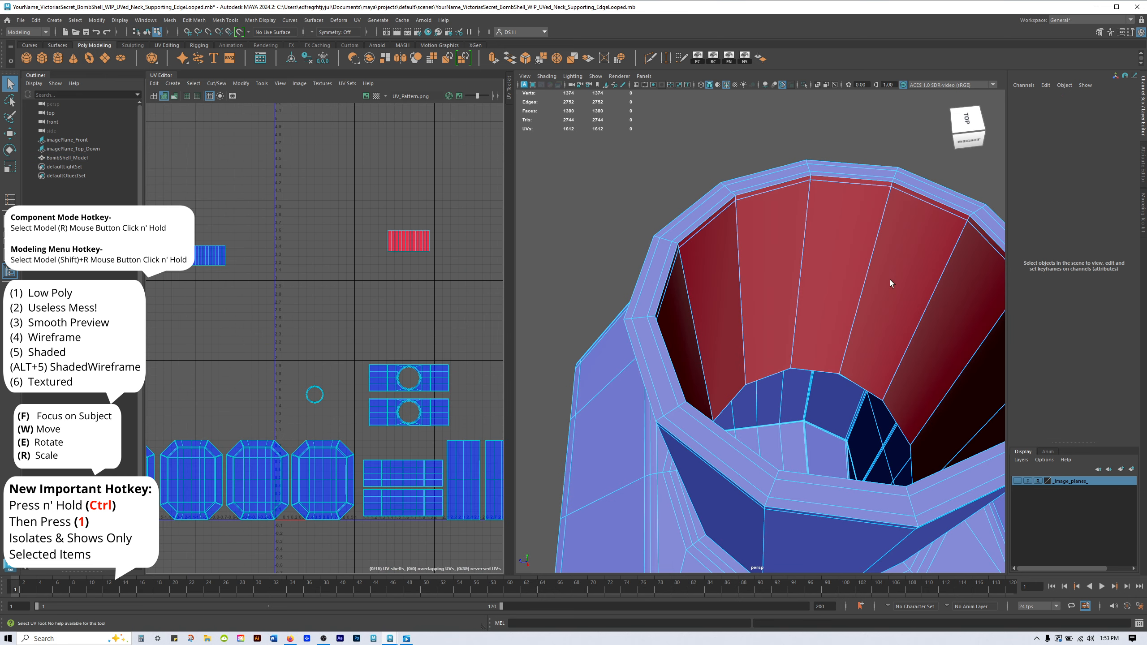
{"action": "left_click_drag", "start_coordinate": [885, 298], "coordinate": [858, 253], "text": "alt"}
{"action": "middle_click_drag", "start_coordinate": [857, 253], "coordinate": [788, 275], "text": "alt"}
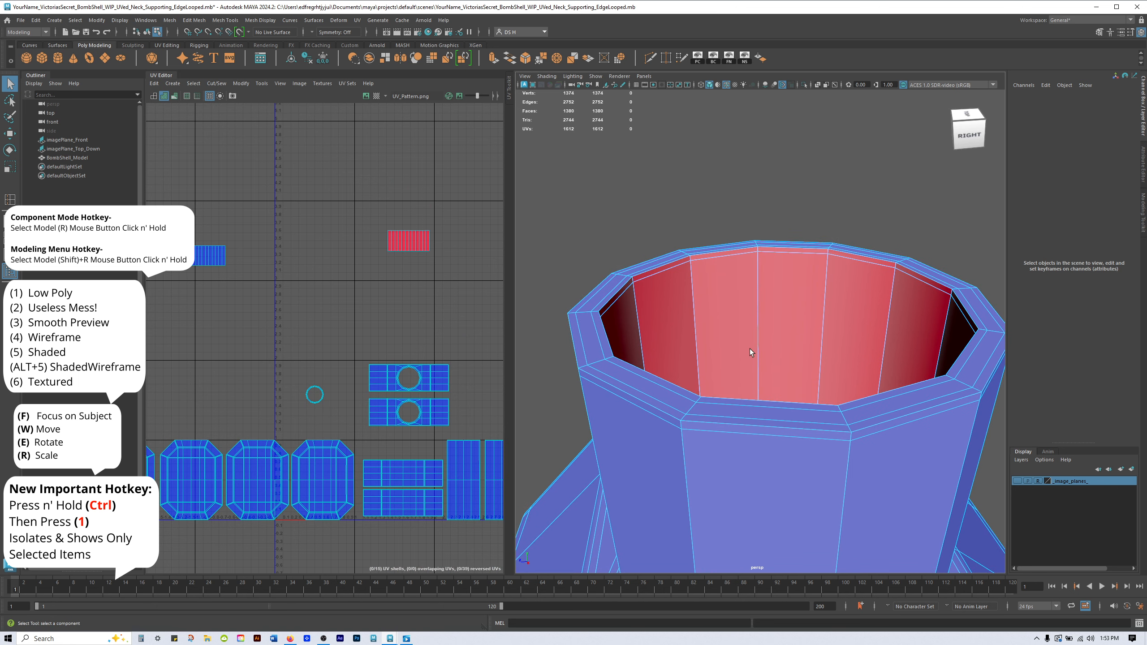
{"action": "middle_click_drag", "start_coordinate": [452, 280], "coordinate": [242, 243], "text": "alt"}
{"action": "scroll", "coordinate": [260, 255], "scroll_direction": "down", "scroll_amount": 3}
{"action": "scroll", "coordinate": [273, 231], "scroll_direction": "up", "scroll_amount": 3}
Open the UV Toolkit, select the reversed inner neck shell in UV shell mode, flip it along U, and clear the selection.
{"action": "left_click", "coordinate": [510, 84]}
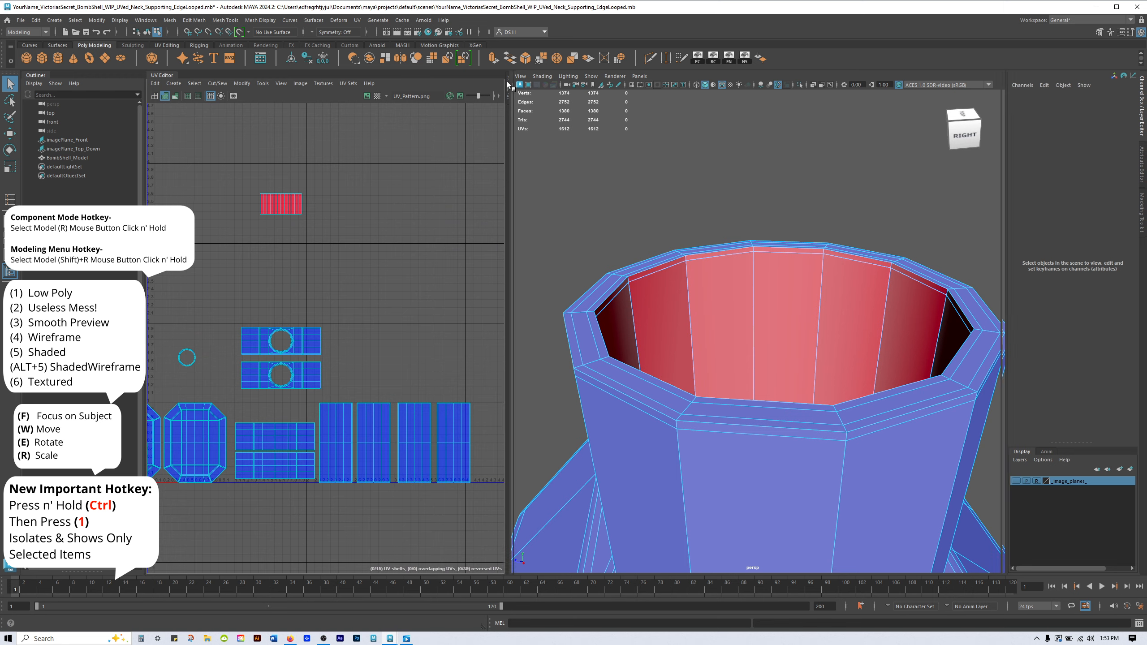
{"action": "left_click", "coordinate": [608, 109]}
{"action": "left_click", "coordinate": [282, 203]}
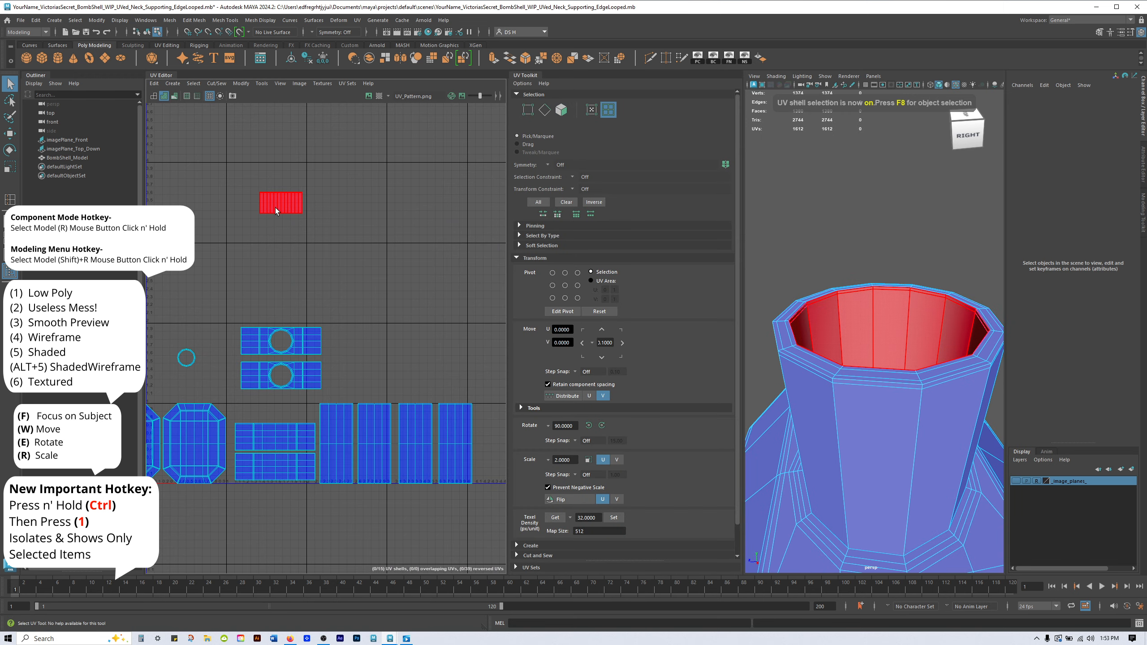
{"action": "key", "text": "w"}
{"action": "scroll", "coordinate": [528, 228], "scroll_direction": "down", "scroll_amount": 1}
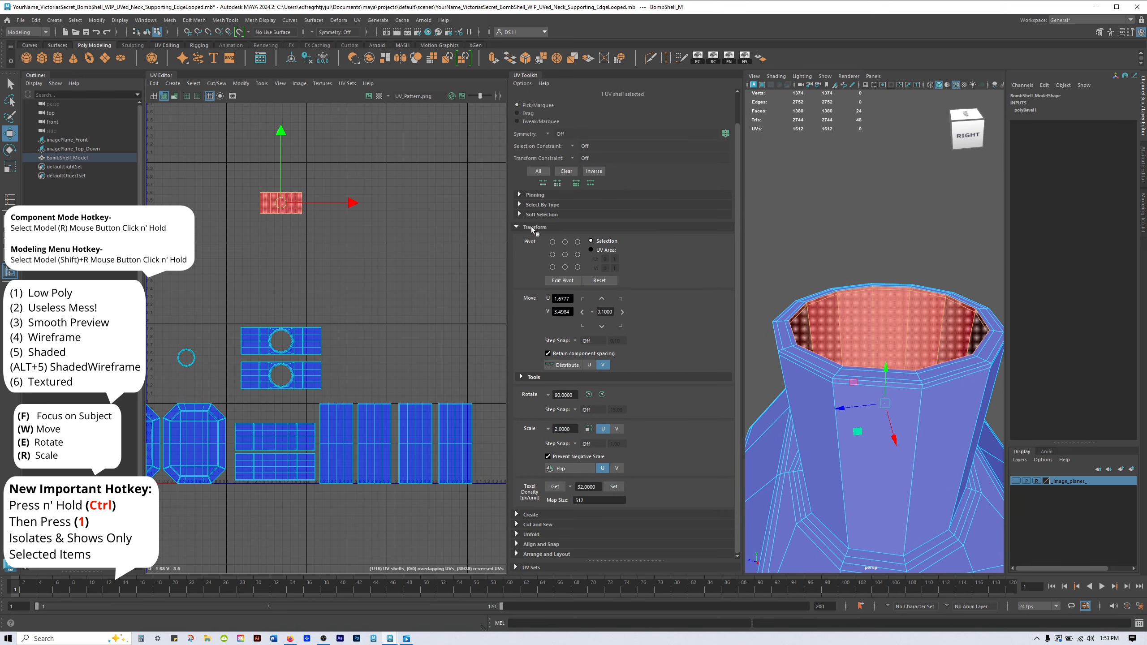
{"action": "left_click", "coordinate": [560, 469]}
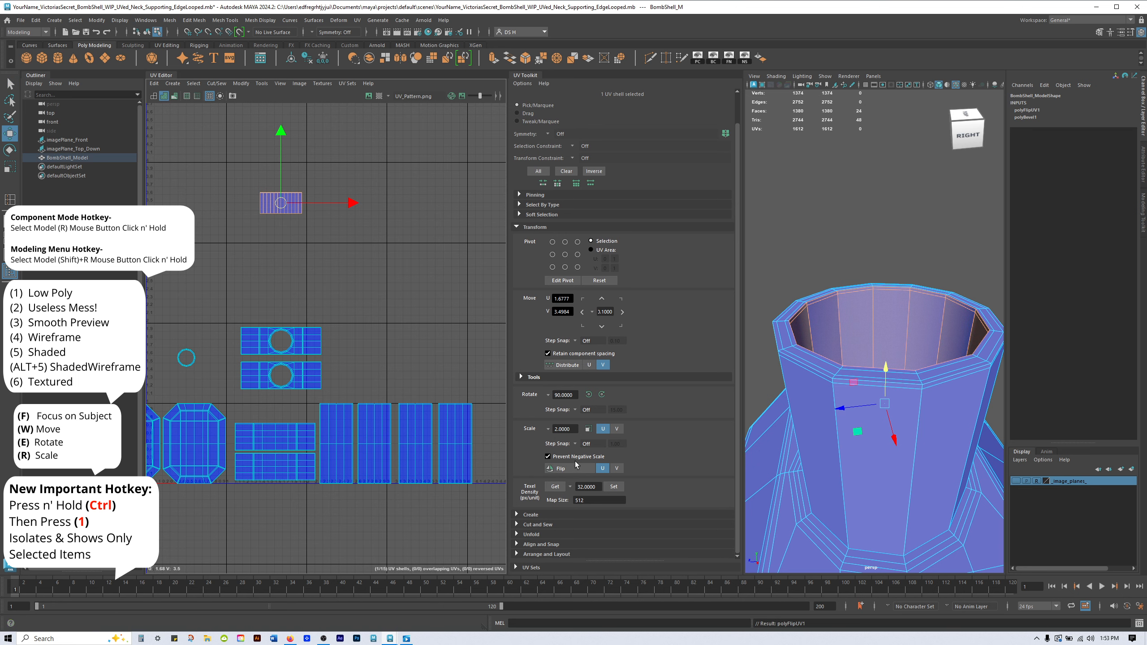
{"action": "left_click", "coordinate": [399, 269]}
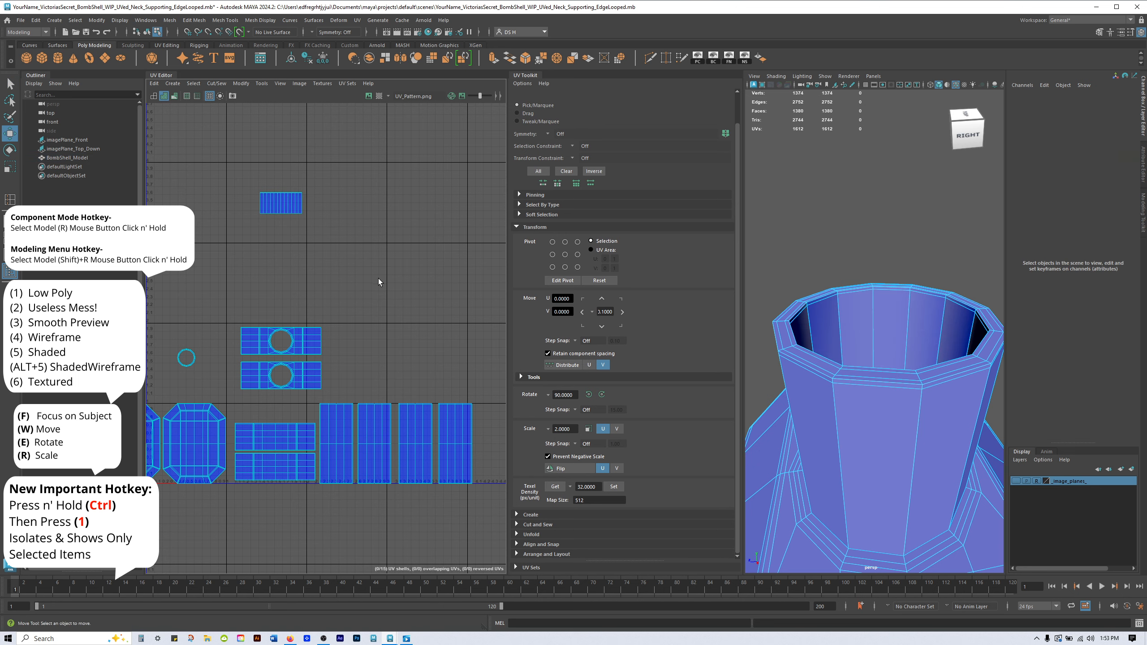
Collapse the UV Toolkit, reopen the UV Editor with the whole bottle selected, and frame all of its UV shells.
{"action": "left_click", "coordinate": [535, 79]}
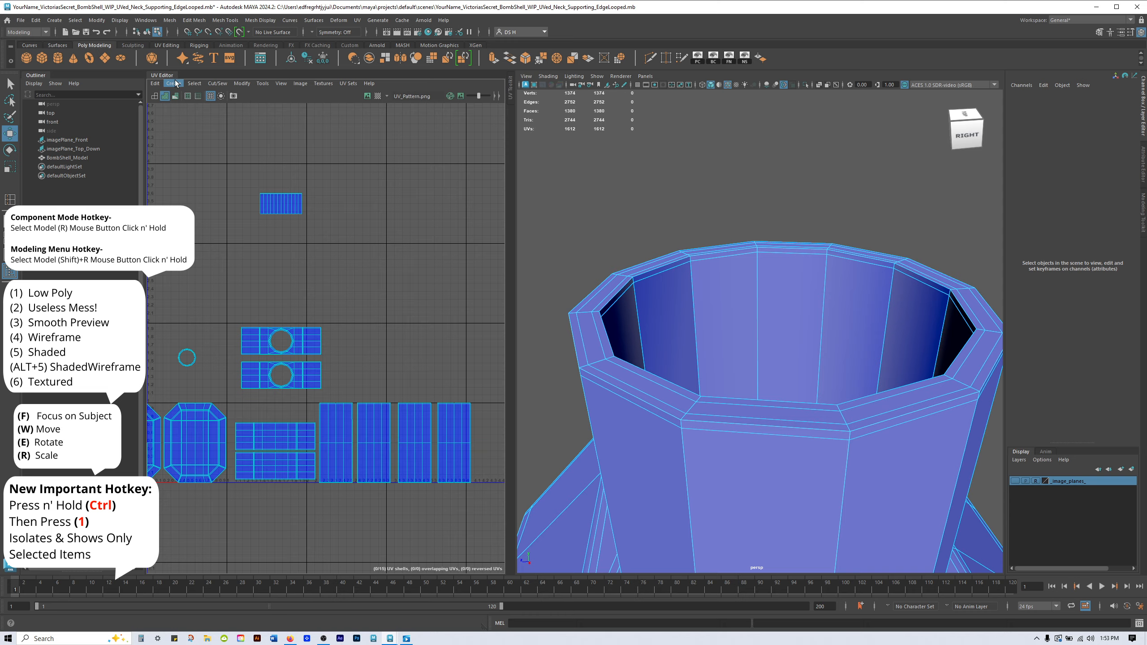
{"action": "left_click", "coordinate": [162, 75]}
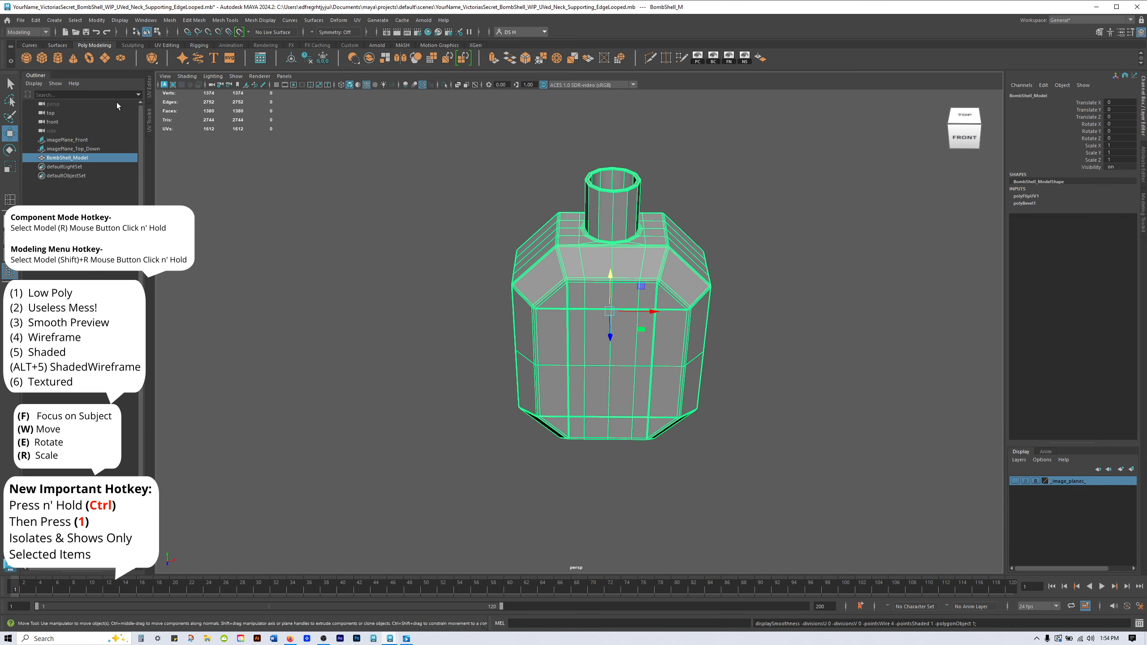
{"action": "left_click", "coordinate": [149, 86]}
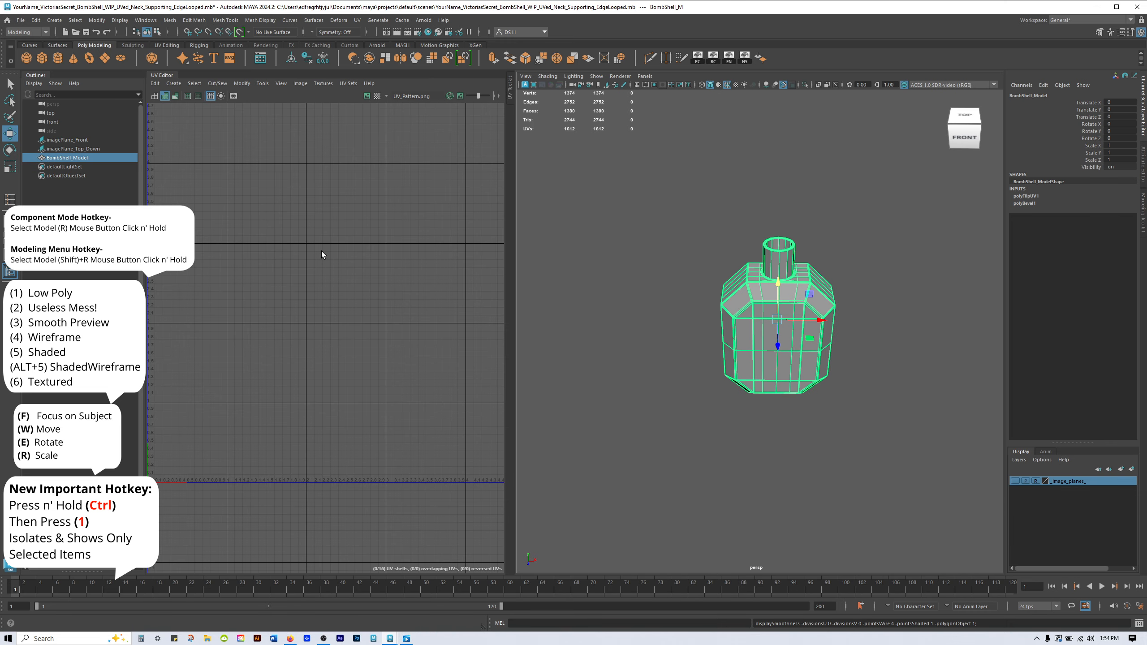
{"action": "key", "text": "f"}
{"action": "middle_click_drag", "start_coordinate": [350, 347], "coordinate": [351, 245], "text": "alt"}
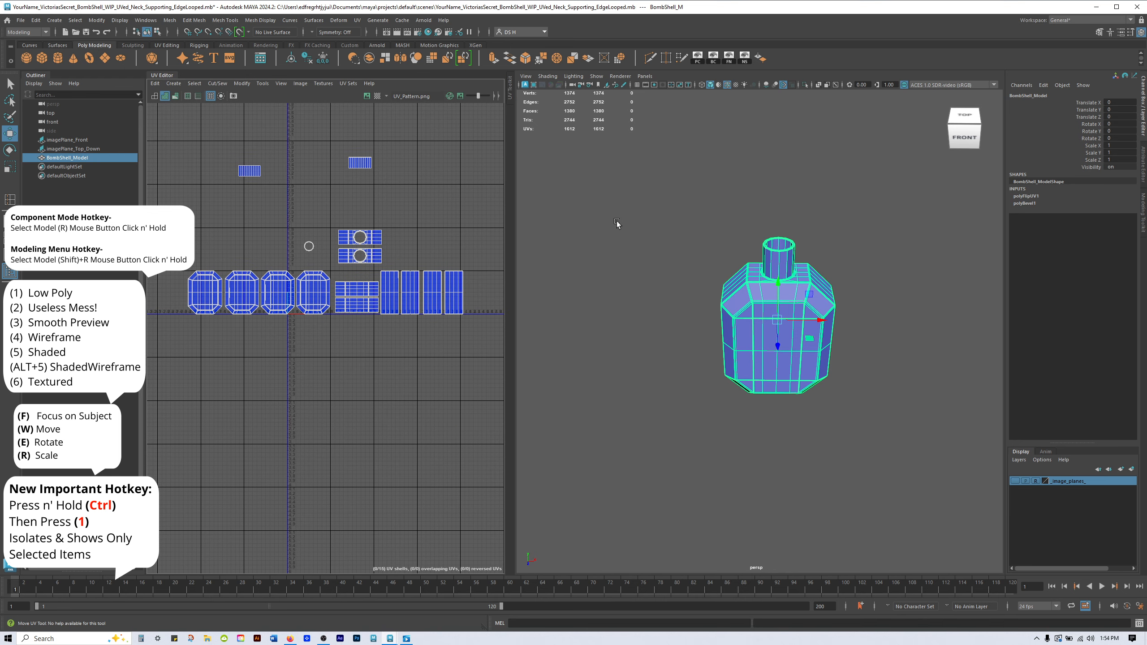
Show the checker texture on the bottle and turn off shaded UV display.
{"action": "middle_click_drag", "start_coordinate": [614, 223], "coordinate": [653, 222], "text": "alt"}
{"action": "key", "text": "6"}
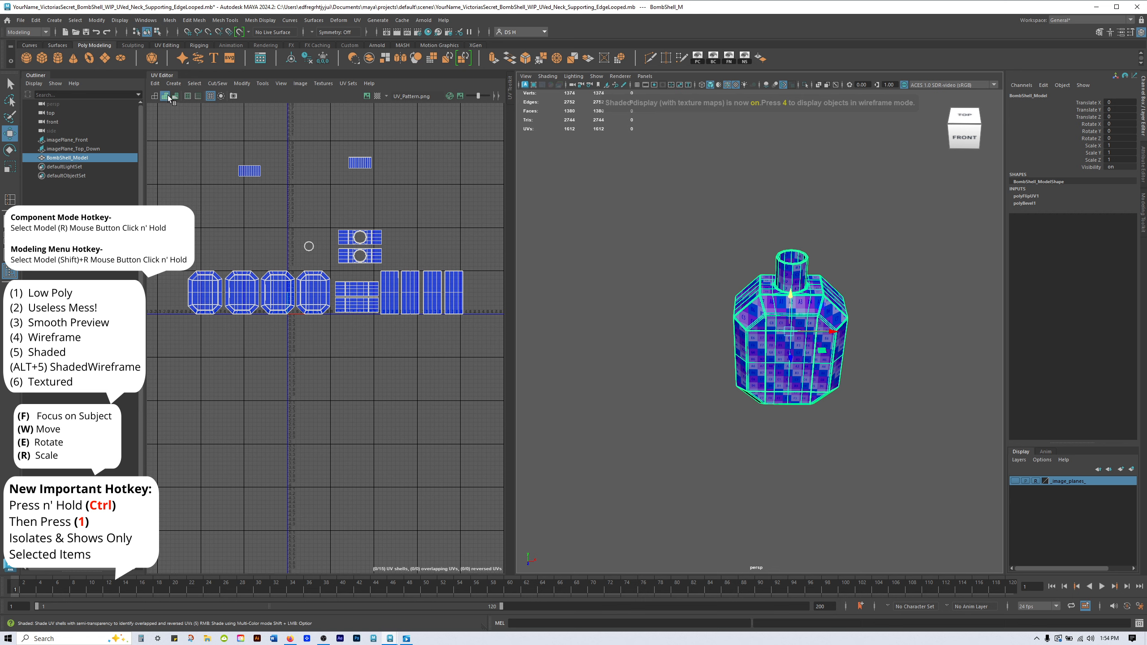
{"action": "left_click", "coordinate": [166, 96]}
Examine the checker pattern on the bottle's neck, shoulders and front panel up close.
{"action": "right_click_drag", "start_coordinate": [602, 288], "coordinate": [916, 361], "text": "alt"}
{"action": "left_click_drag", "start_coordinate": [916, 362], "coordinate": [898, 291], "text": "alt"}
{"action": "middle_click_drag", "start_coordinate": [898, 292], "coordinate": [811, 239], "text": "alt"}
{"action": "left_click_drag", "start_coordinate": [730, 225], "coordinate": [759, 198], "text": "alt"}
{"action": "key", "text": "q"}
{"action": "middle_click_drag", "start_coordinate": [760, 204], "coordinate": [712, 252], "text": "alt"}
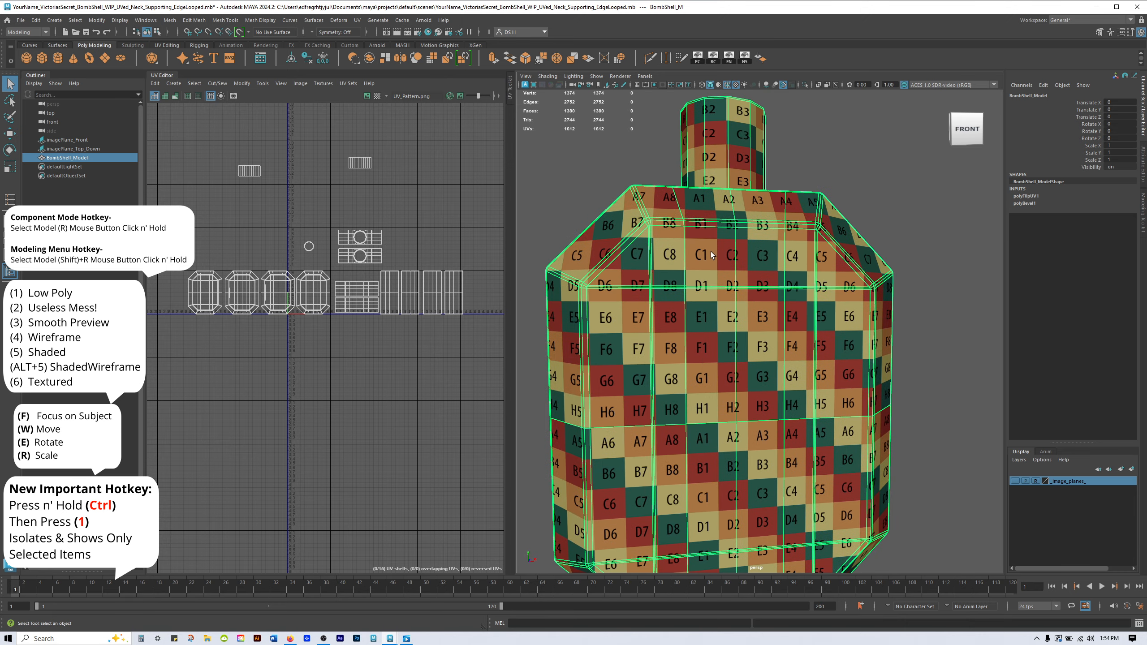
{"action": "right_click_drag", "start_coordinate": [701, 252], "coordinate": [819, 267], "text": "alt"}
{"action": "left_click_drag", "start_coordinate": [787, 196], "coordinate": [777, 202], "text": "alt"}
{"action": "middle_click_drag", "start_coordinate": [777, 202], "coordinate": [659, 289], "text": "alt"}
Deselect the bottle and compare the checker squares' size and orientation across its front, corner and side panels.
{"action": "left_click", "coordinate": [858, 195]}
{"action": "middle_click_drag", "start_coordinate": [745, 237], "coordinate": [739, 175], "text": "alt"}
{"action": "middle_click_drag", "start_coordinate": [707, 271], "coordinate": [777, 253], "text": "alt"}
{"action": "right_click_drag", "start_coordinate": [858, 251], "coordinate": [695, 271], "text": "alt"}
{"action": "middle_click_drag", "start_coordinate": [799, 212], "coordinate": [806, 244], "text": "alt"}
{"action": "left_click_drag", "start_coordinate": [818, 337], "coordinate": [734, 315], "text": "alt"}
{"action": "middle_click_drag", "start_coordinate": [793, 303], "coordinate": [699, 298], "text": "alt"}
{"action": "left_click_drag", "start_coordinate": [698, 296], "coordinate": [643, 300], "text": "alt"}
{"action": "right_click_drag", "start_coordinate": [643, 300], "coordinate": [746, 300], "text": "alt"}
{"action": "left_click_drag", "start_coordinate": [727, 290], "coordinate": [817, 292], "text": "alt"}
{"action": "middle_click_drag", "start_coordinate": [698, 355], "coordinate": [808, 288], "text": "alt"}
{"action": "scroll", "coordinate": [808, 288], "scroll_direction": "down", "scroll_amount": 5}
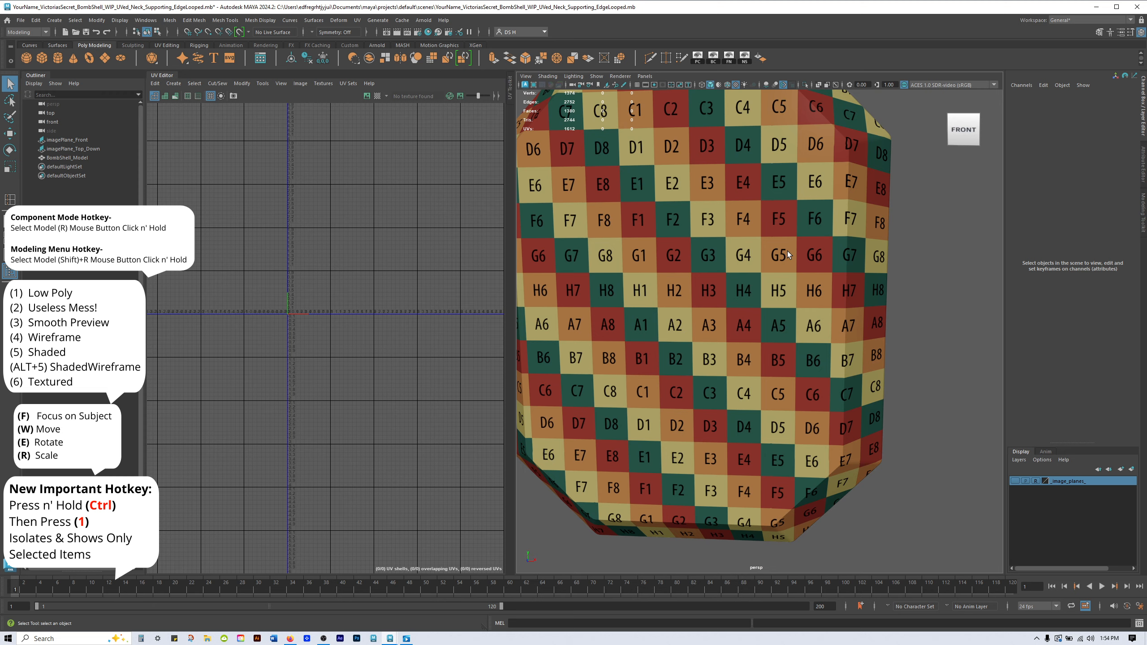
{"action": "left_click_drag", "start_coordinate": [770, 266], "coordinate": [790, 266], "text": "alt"}
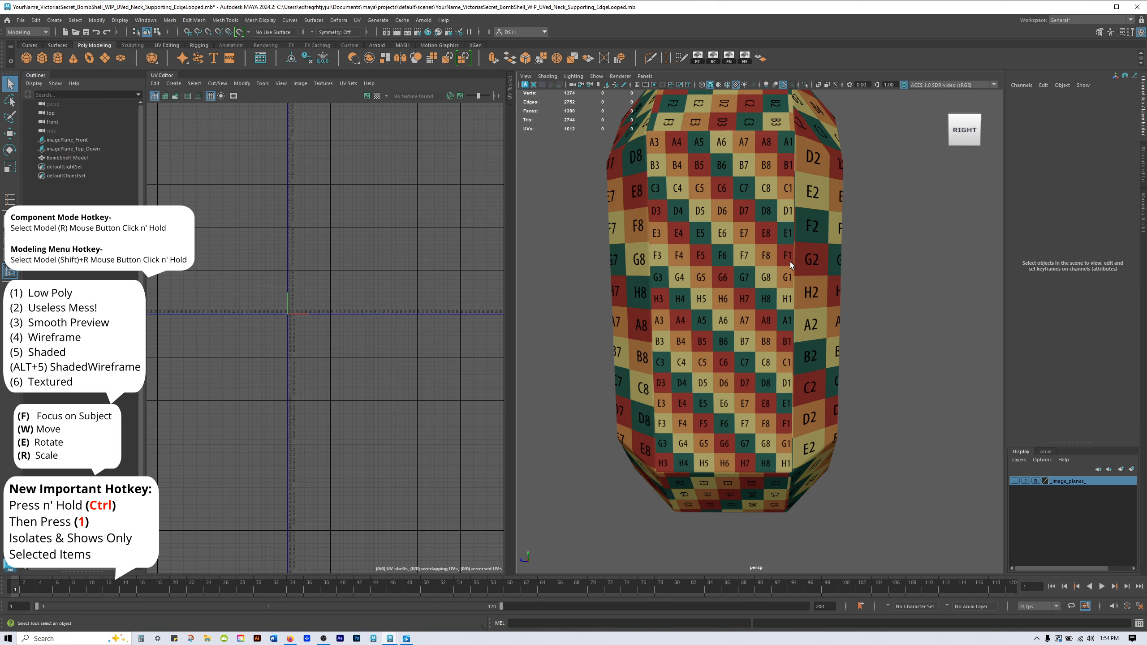
{"action": "left_click_drag", "start_coordinate": [743, 383], "coordinate": [725, 292], "text": "alt"}
{"action": "scroll", "coordinate": [691, 276], "scroll_direction": "down", "scroll_amount": 5}
Reselect the bottle and compare its UV shell layout with the checker pattern on the front and side panels.
{"action": "left_click", "coordinate": [726, 292]}
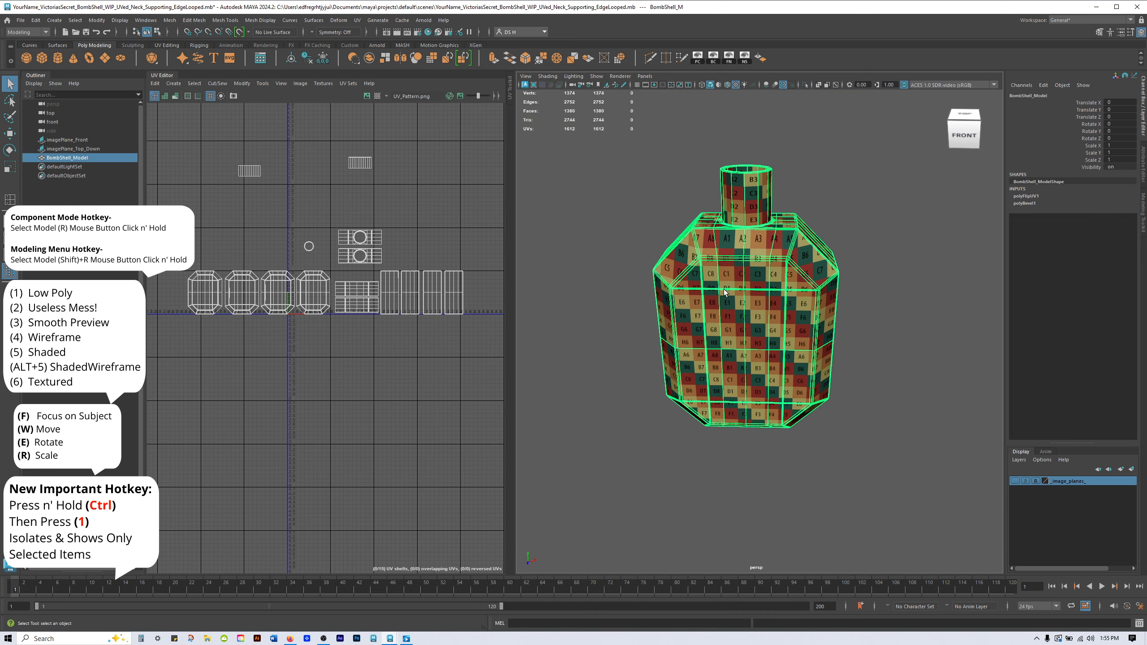
{"action": "scroll", "coordinate": [271, 256], "scroll_direction": "up", "scroll_amount": 3}
{"action": "middle_click_drag", "start_coordinate": [349, 287], "coordinate": [275, 260], "text": "alt"}
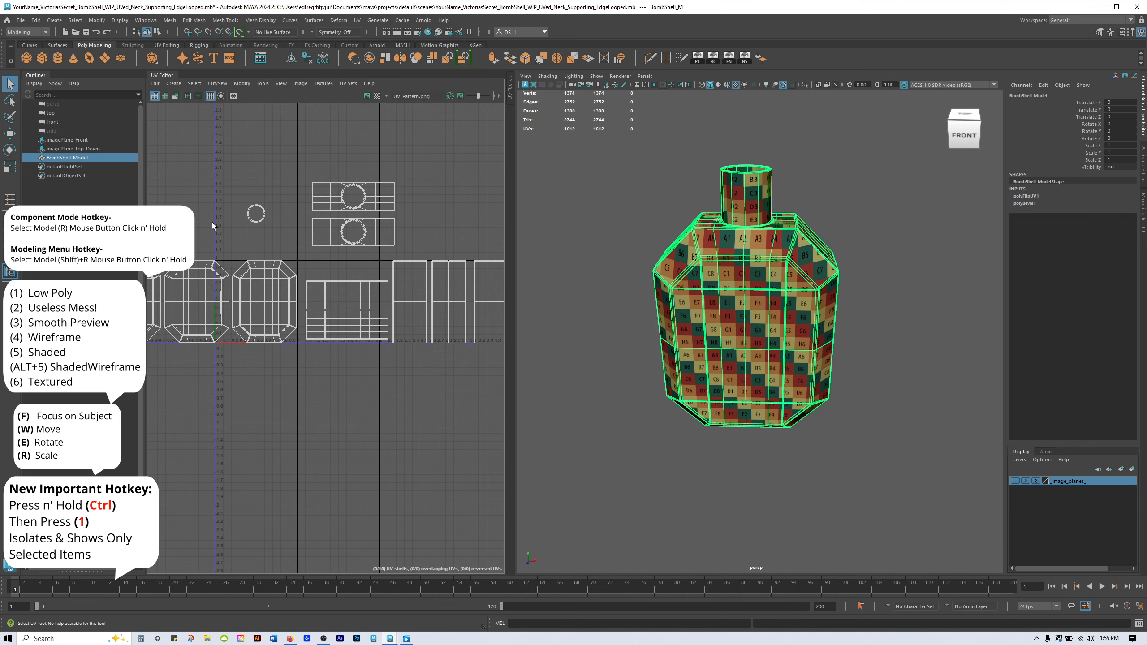
{"action": "left_click_drag", "start_coordinate": [829, 255], "coordinate": [827, 227], "text": "alt"}
{"action": "middle_click_drag", "start_coordinate": [367, 284], "coordinate": [497, 271], "text": "alt"}
{"action": "left_click_drag", "start_coordinate": [242, 301], "coordinate": [413, 373]}
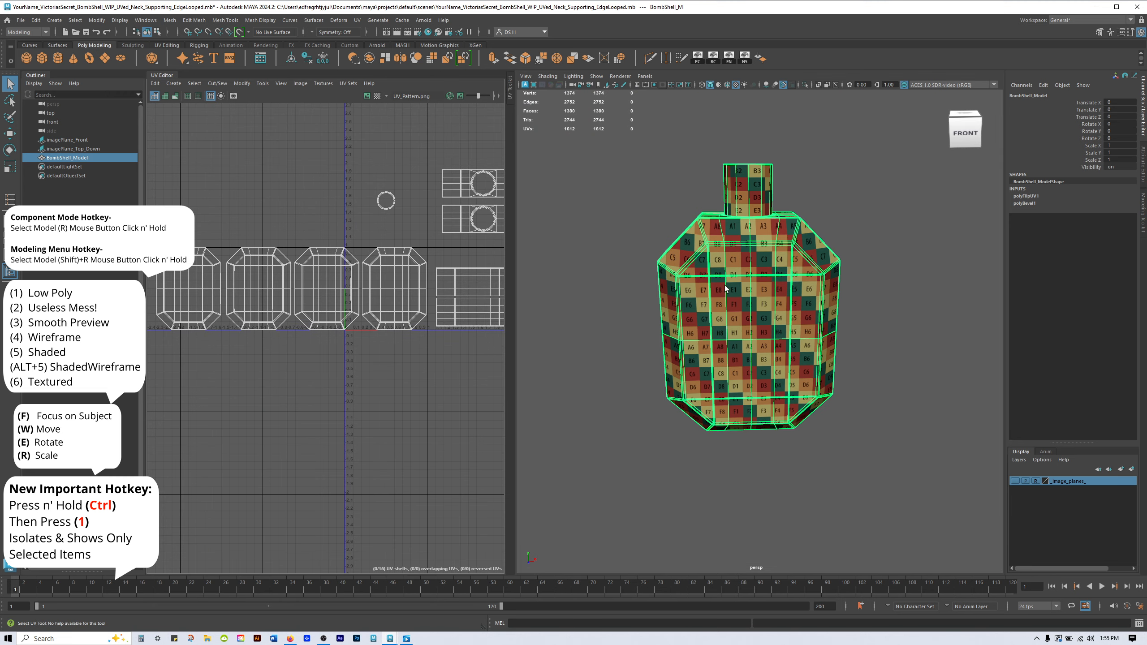
{"action": "left_click", "coordinate": [872, 257]}
{"action": "left_click_drag", "start_coordinate": [745, 290], "coordinate": [684, 301], "text": "alt"}
{"action": "right_click_drag", "start_coordinate": [684, 301], "coordinate": [783, 261], "text": "alt"}
{"action": "mouse_move", "coordinate": [318, 268]}
{"action": "middle_mouse_down", "text": "alt"}
{"action": "mouse_move", "coordinate": [292, 287]}
{"action": "mouse_move", "coordinate": [328, 258]}
{"action": "mouse_move", "coordinate": [321, 280]}
{"action": "middle_mouse_up", "text": "alt"}
{"action": "left_click", "coordinate": [803, 249]}
{"action": "right_click_drag", "start_coordinate": [321, 280], "coordinate": [431, 321], "text": "alt"}
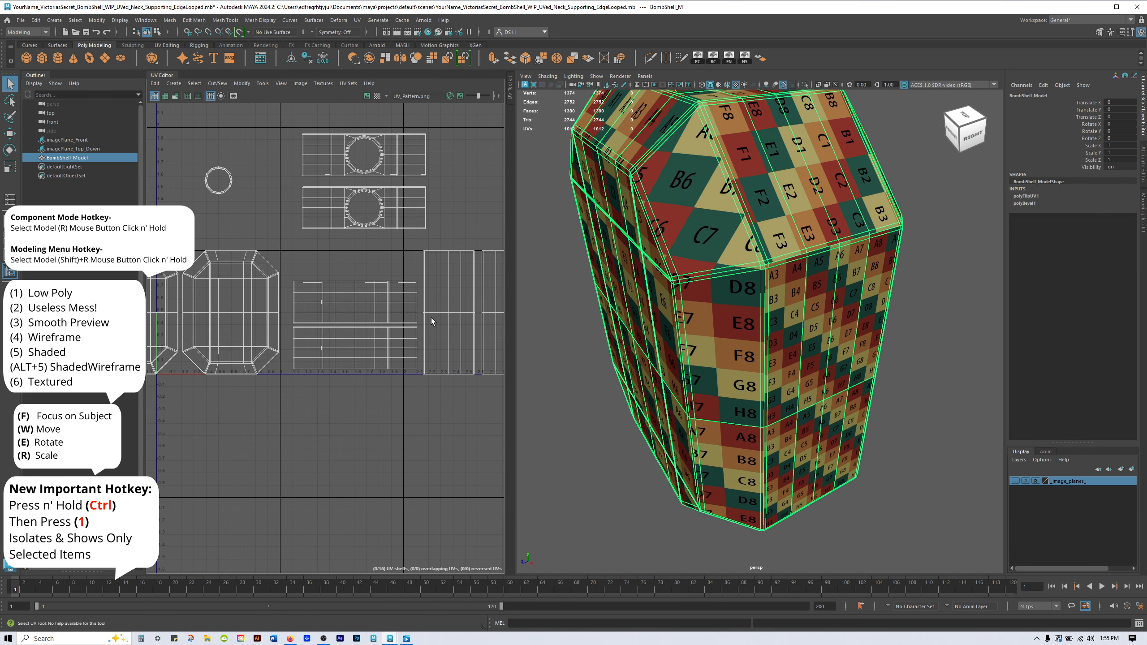
Switch to UV shell selection and select the upper of the two stacked rectangular shells, with the Move tool active.
{"action": "right_click", "coordinate": [335, 268]}
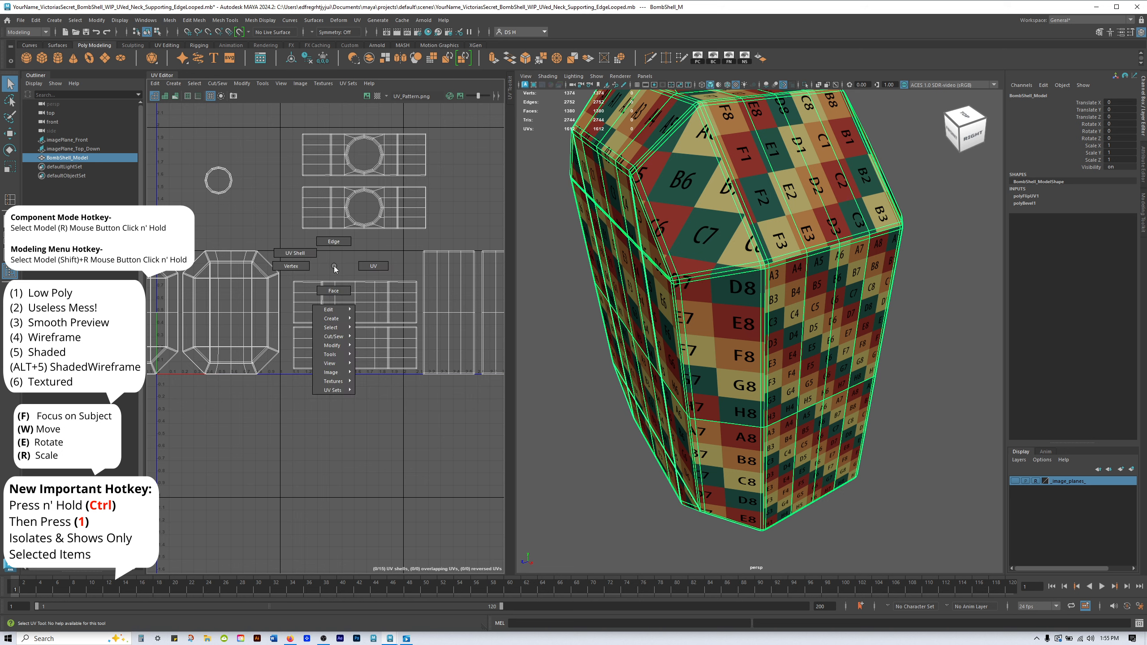
{"action": "right_click_drag", "start_coordinate": [334, 269], "coordinate": [294, 253]}
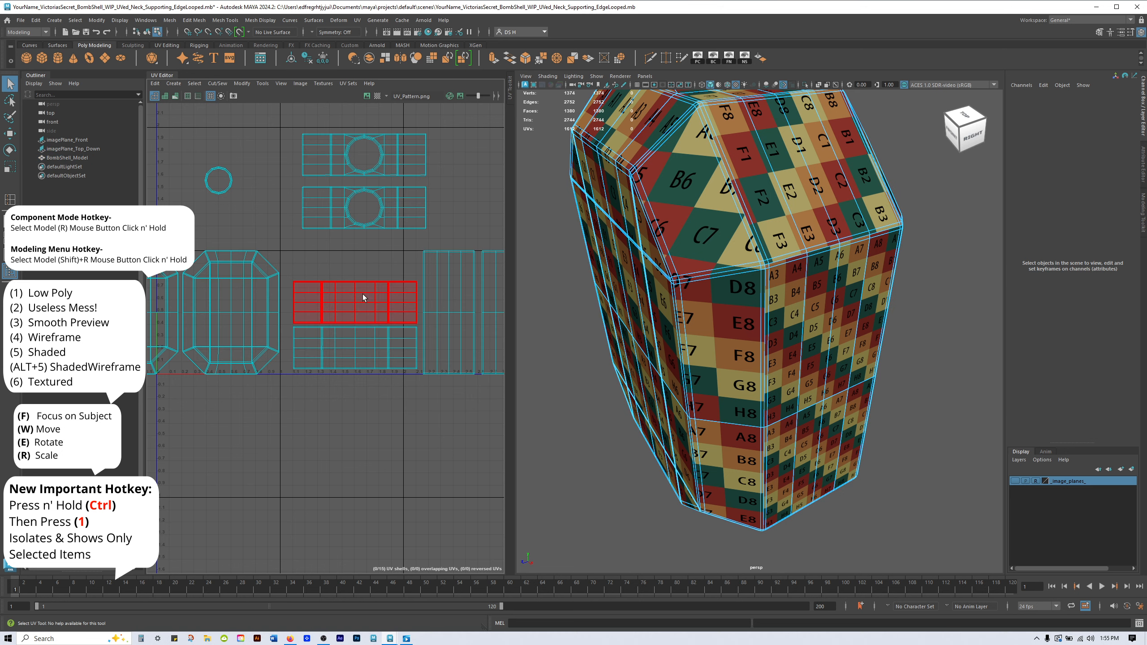
{"action": "left_click", "coordinate": [361, 310]}
{"action": "key", "text": "w"}
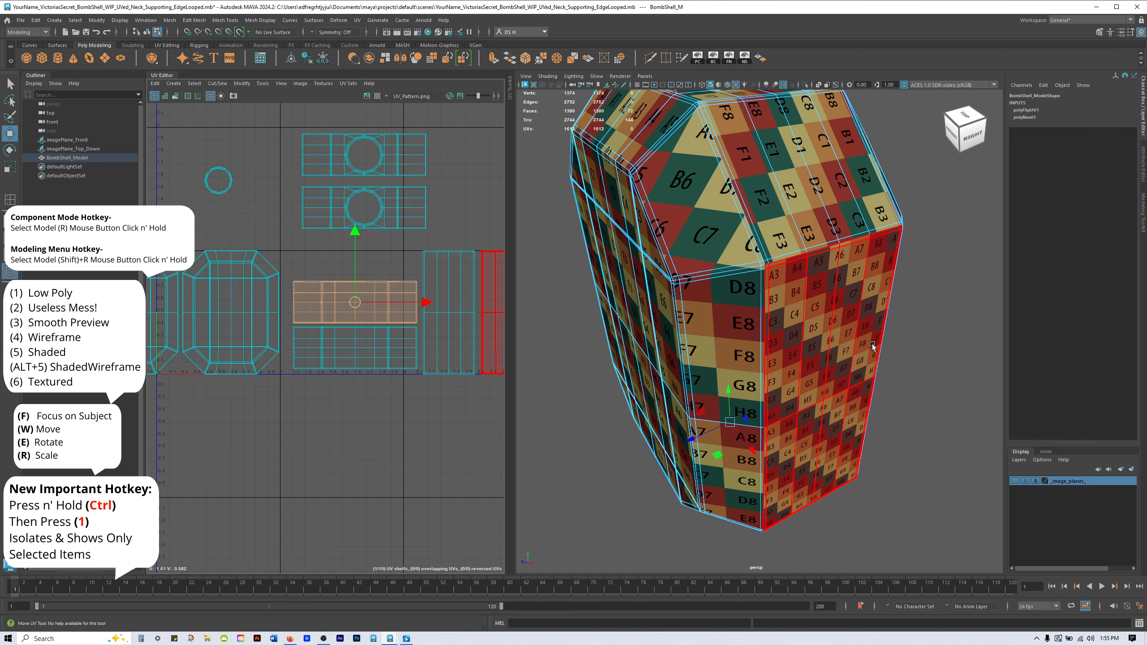